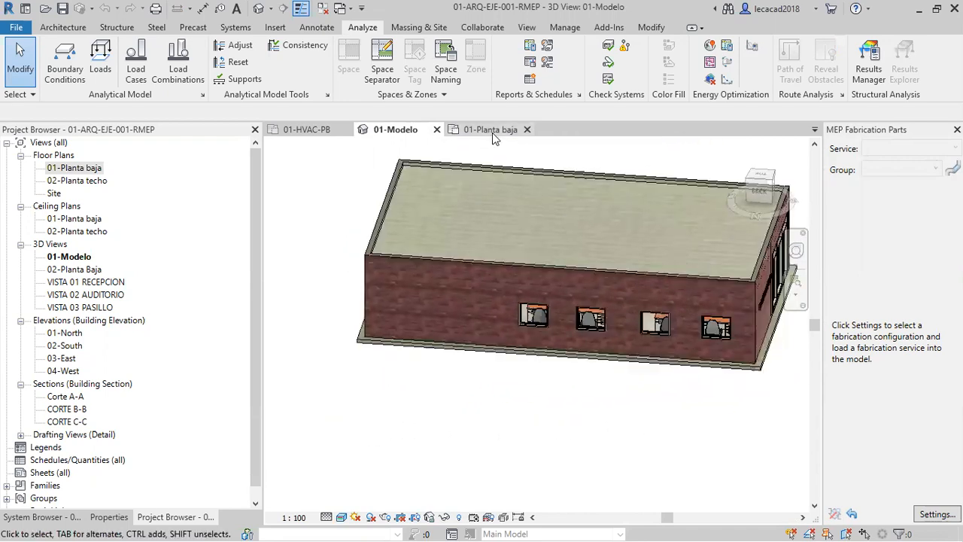
Open the 01-Planta baja floor plan and check the project's city and coordinates in the location settings.
click(491, 130)
middle_drag(489, 328, 451, 286)
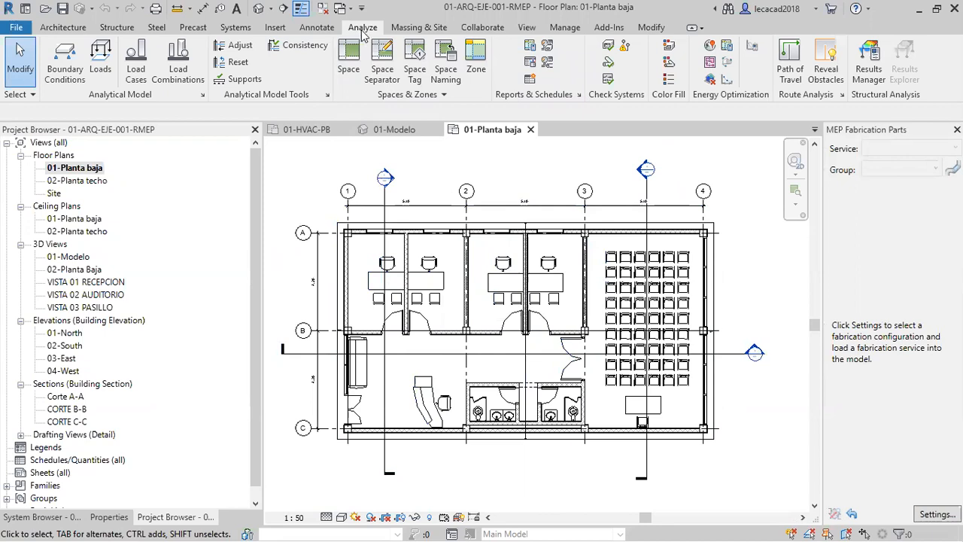
click(711, 48)
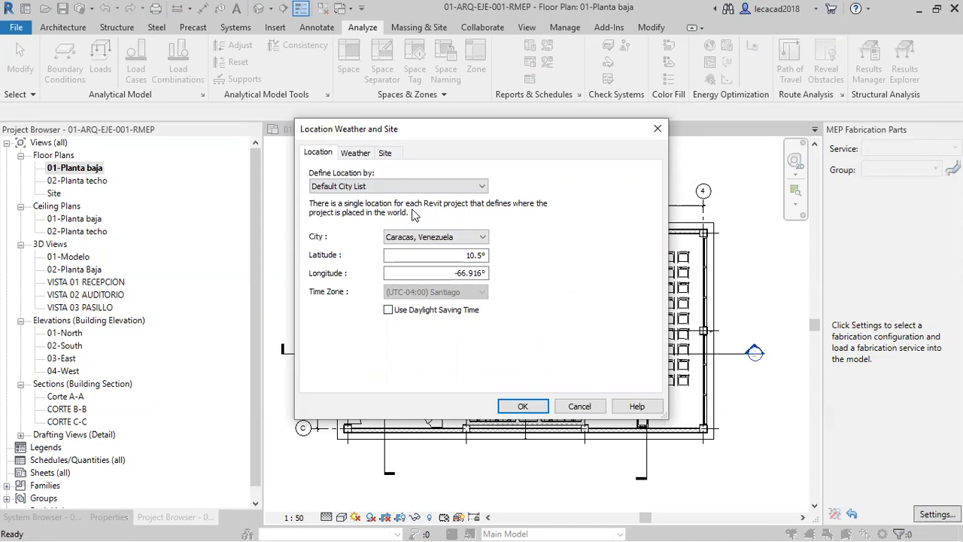
click(524, 407)
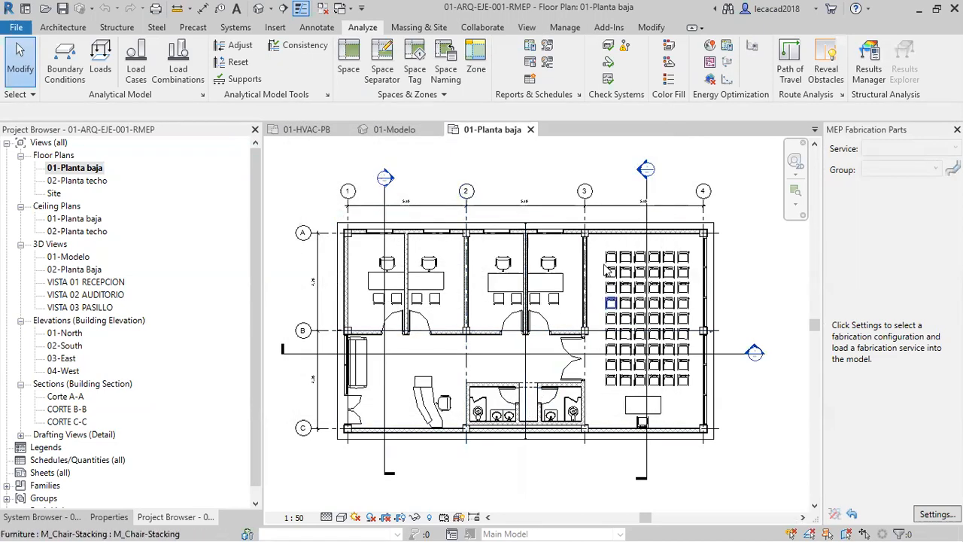
Review the Annual Building Energy Simulation and HVAC Systems Loads and Sizing workflows in Systems Analysis without running an analysis.
click(727, 48)
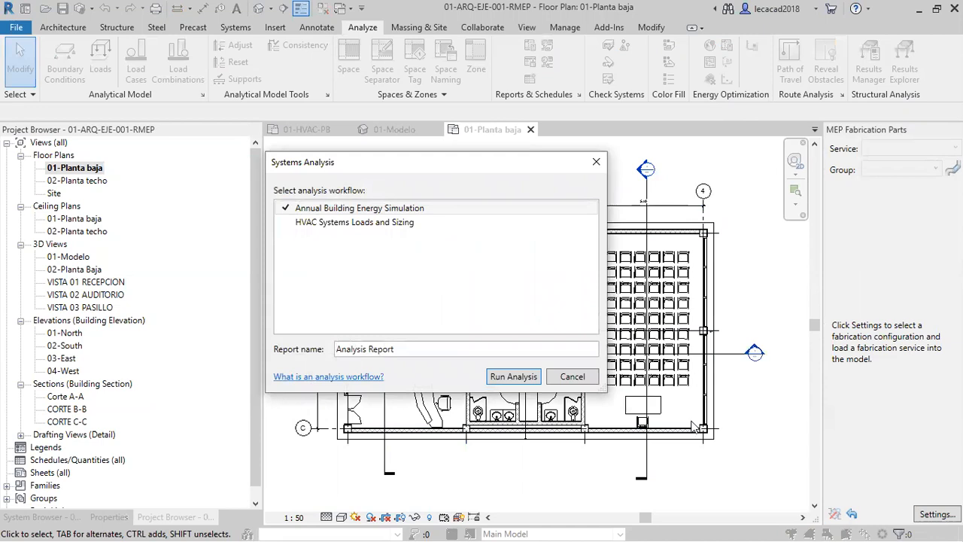
click(341, 223)
click(361, 209)
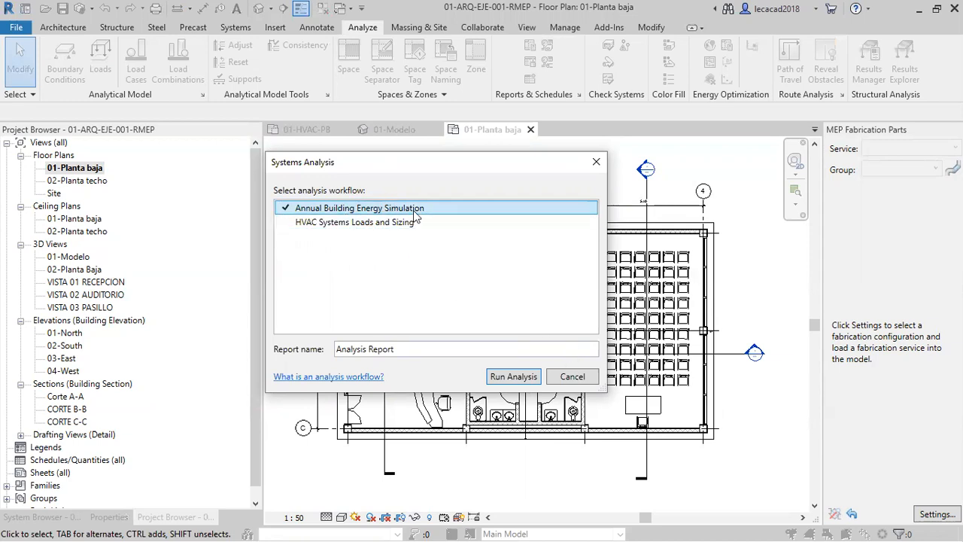
click(572, 376)
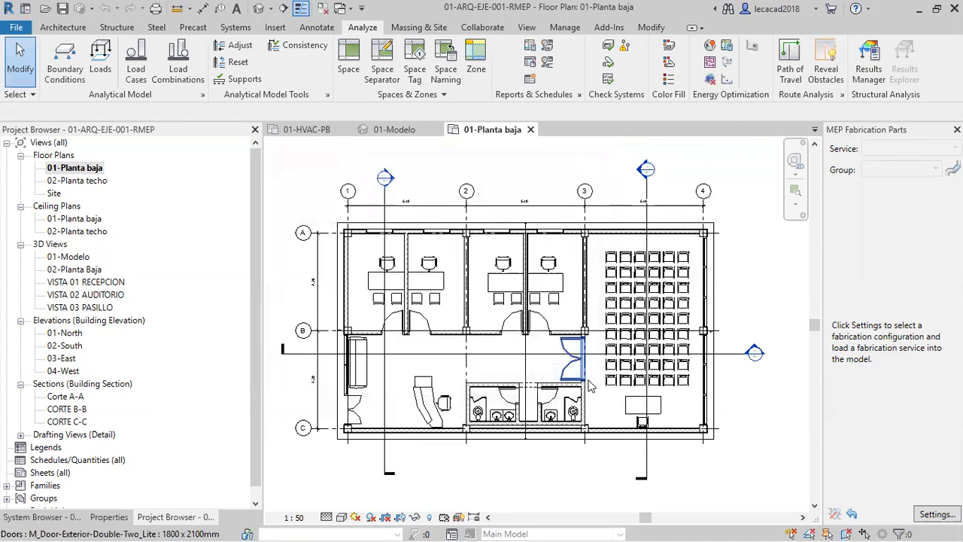
Try to generate the energy simulation from the existing Energy Analytical Model, accepting the Additional Terms.
middle_drag(610, 378, 640, 379)
scroll(609, 378, up, 1)
scroll(617, 341, down, 1)
middle_drag(586, 153, 587, 169)
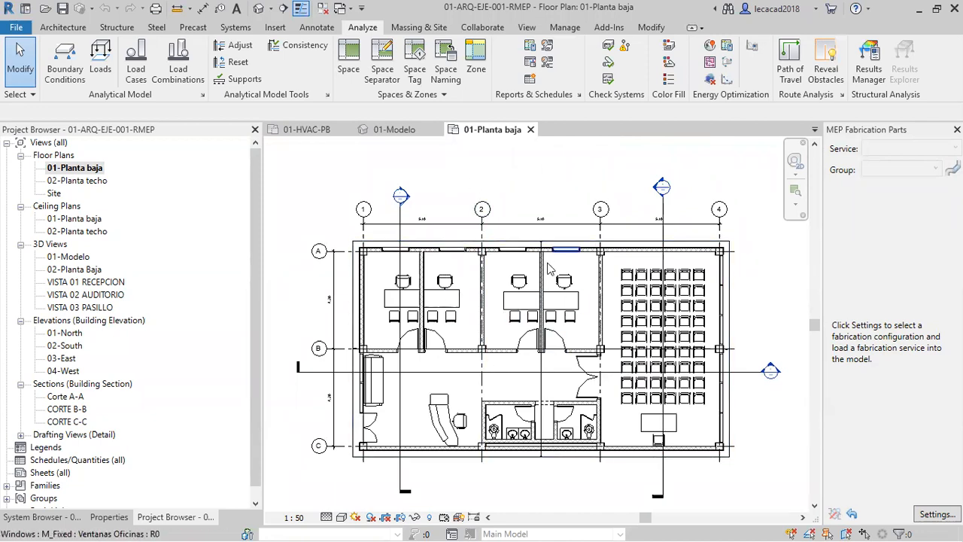
click(727, 65)
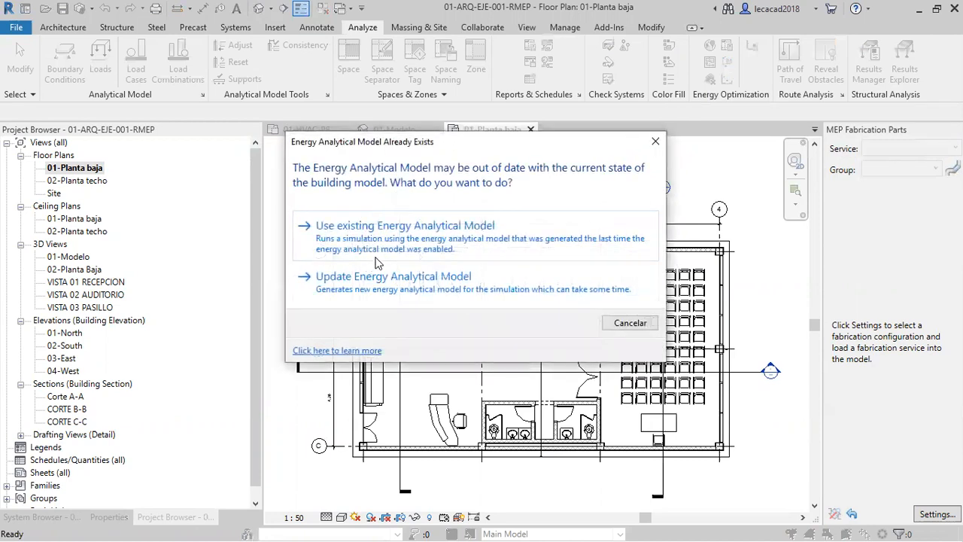
click(413, 238)
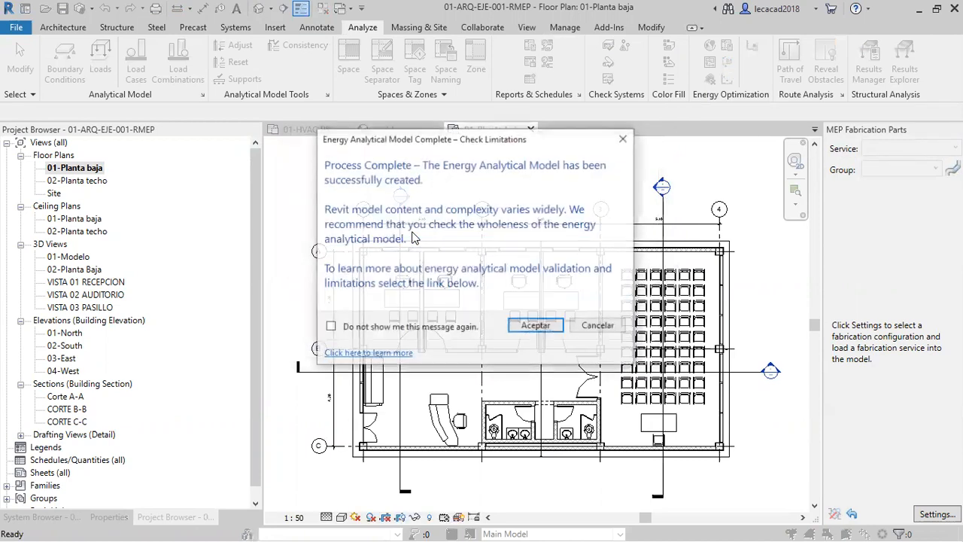
click(548, 332)
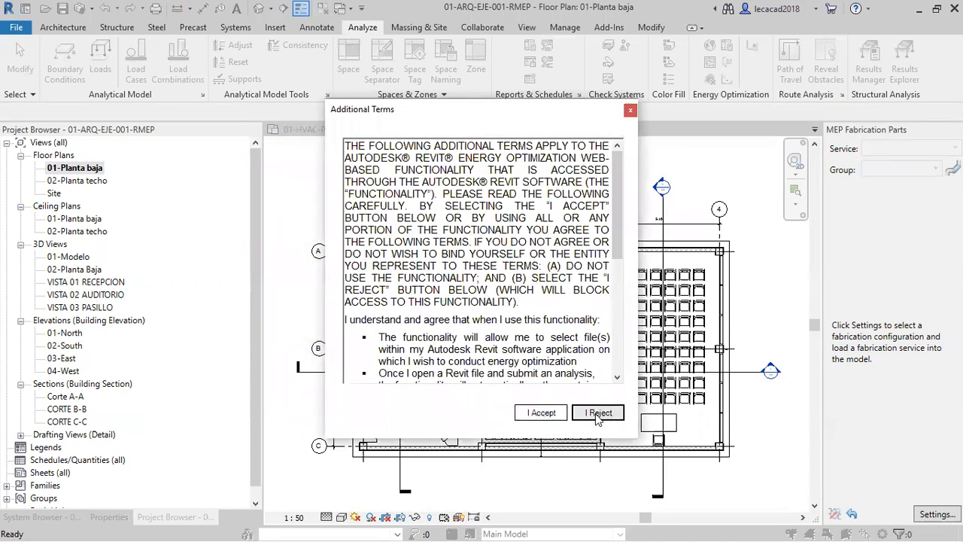
click(543, 414)
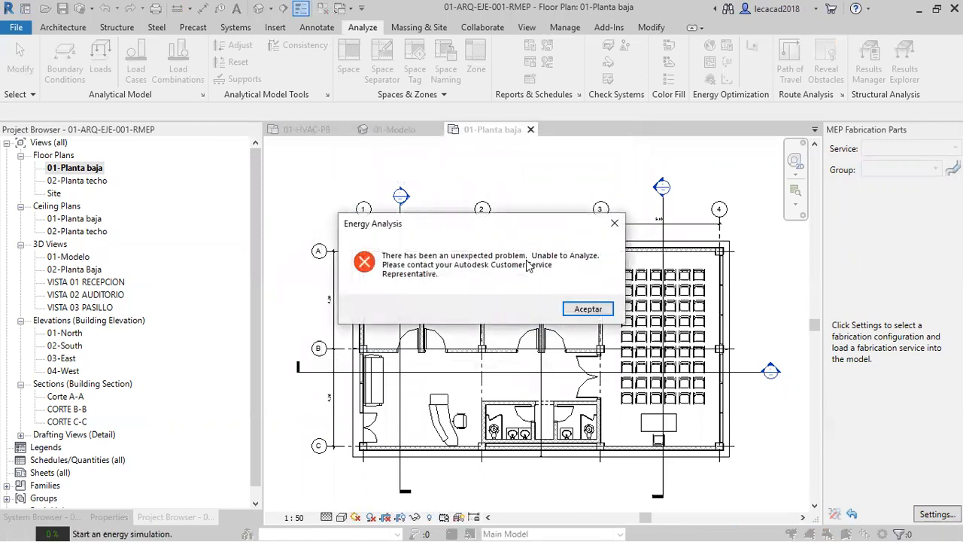
click(588, 310)
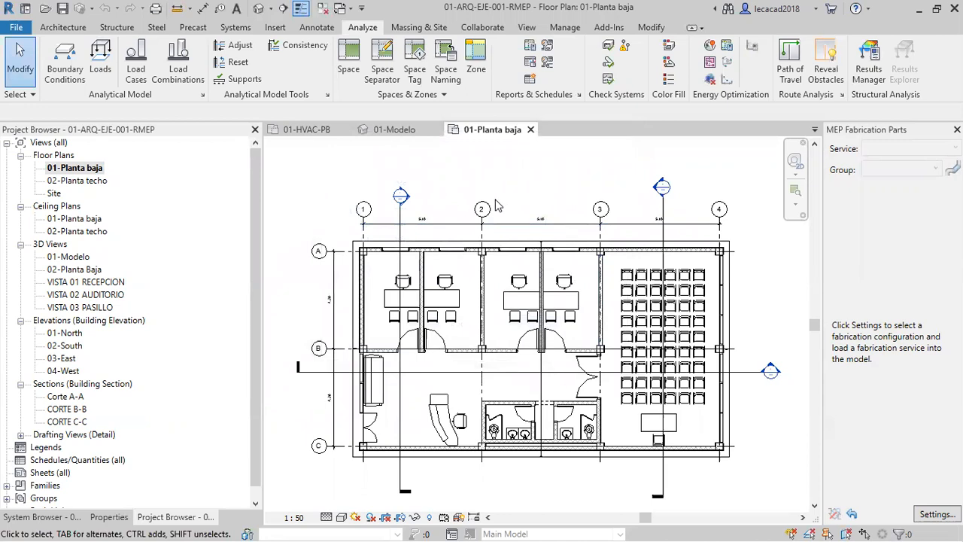
Switch to the Autodesk Insight page in Google Chrome.
key(alt)
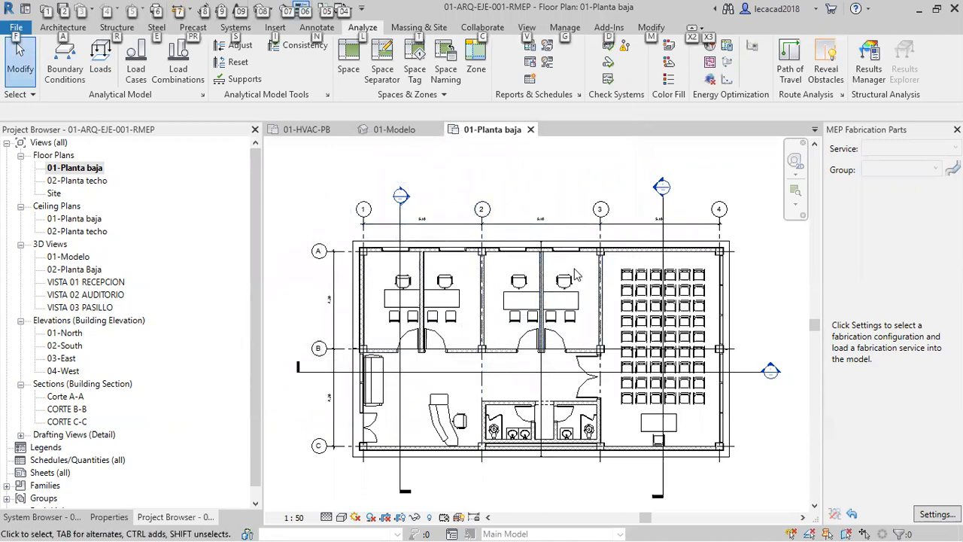
middle_drag(581, 189, 596, 204)
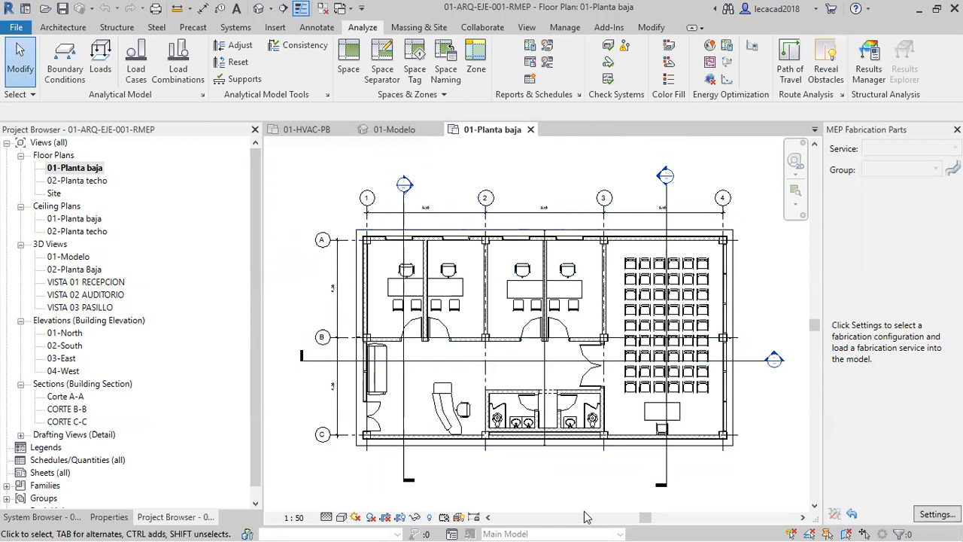
key(alt+Tab)
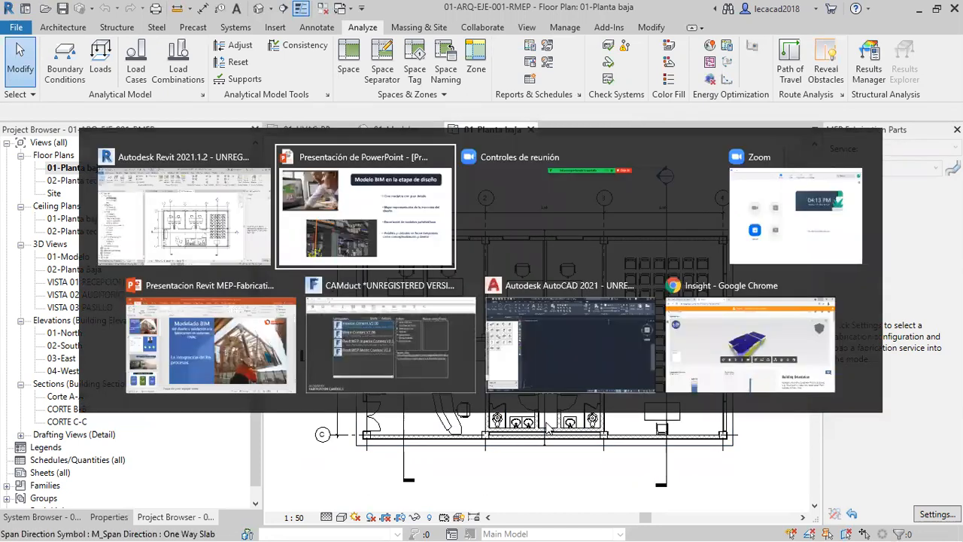
key(Tab)
key(Tab)
key(Tab)
key(Tab)
key(Tab)
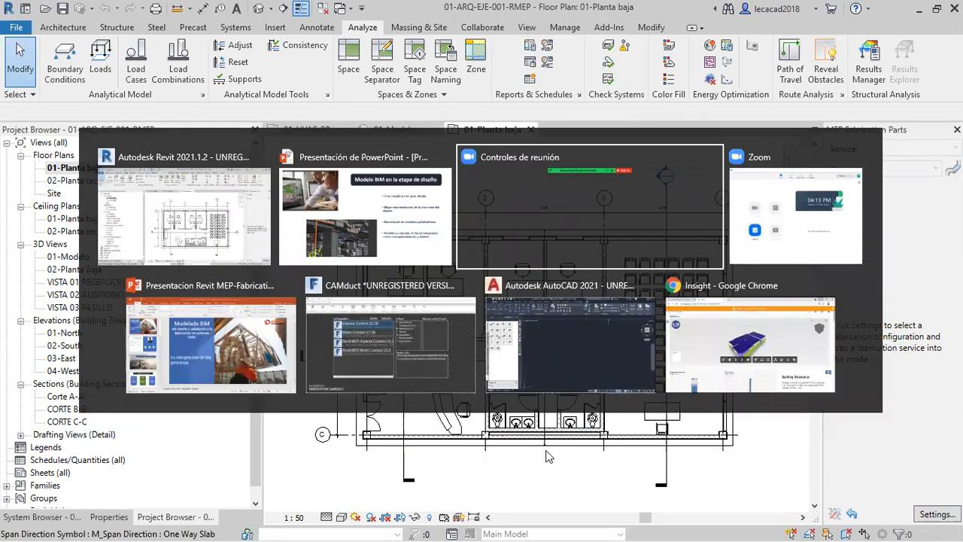
key(Escape)
key(alt+Tab)
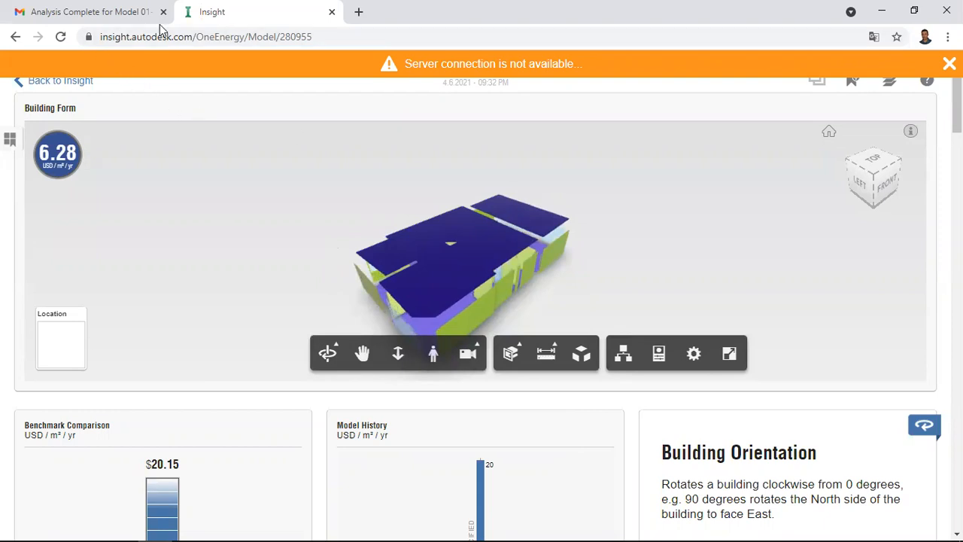
Examine the building's energy model in the Building Form viewer from several sides, including its mesh geometry properties.
drag(509, 290, 419, 290)
scroll(420, 290, up, 10)
drag(520, 259, 568, 243)
scroll(572, 242, up, 5)
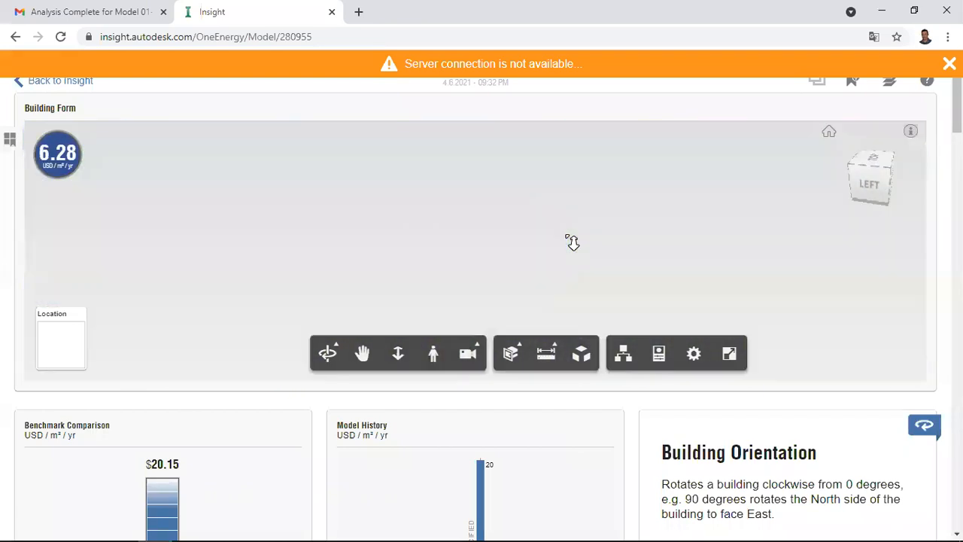
scroll(572, 240, down, 8)
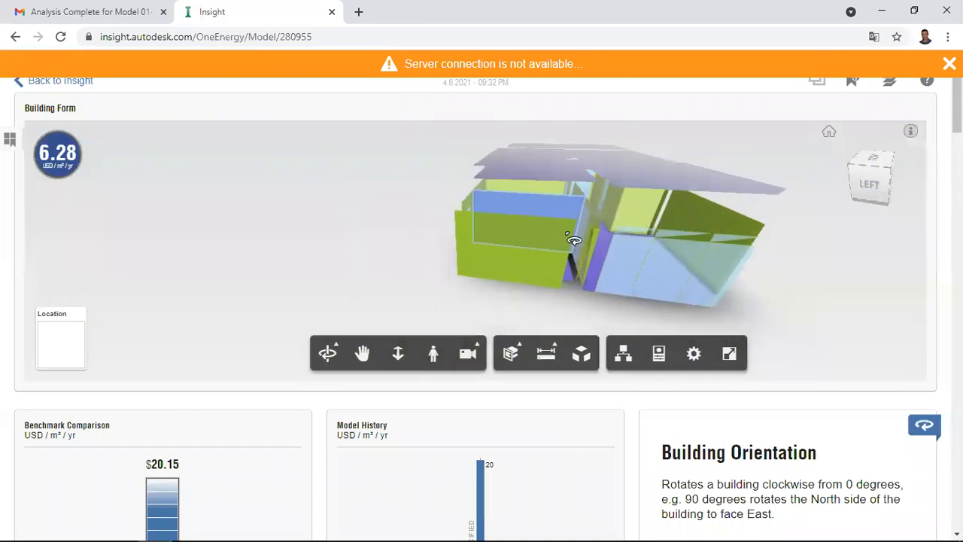
drag(606, 297, 536, 286)
scroll(522, 288, up, 5)
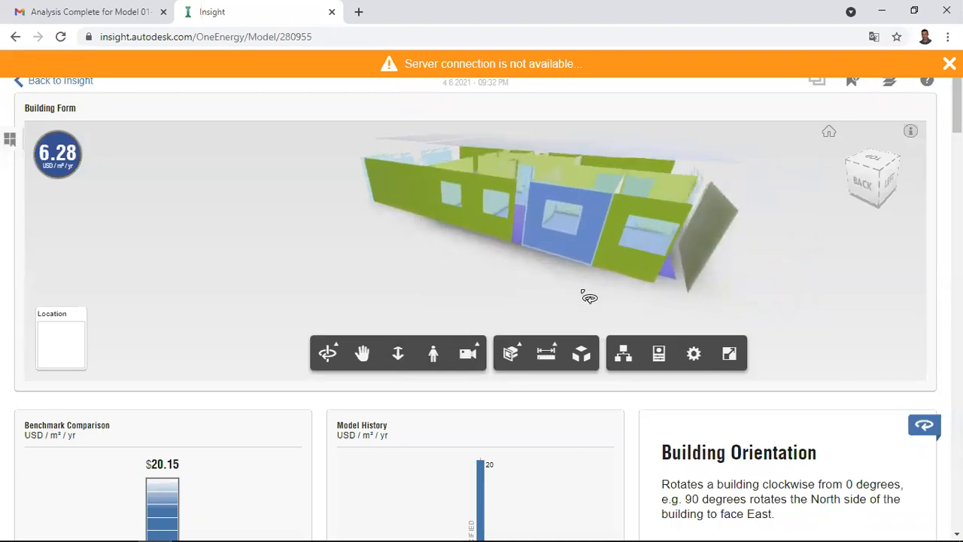
click(656, 357)
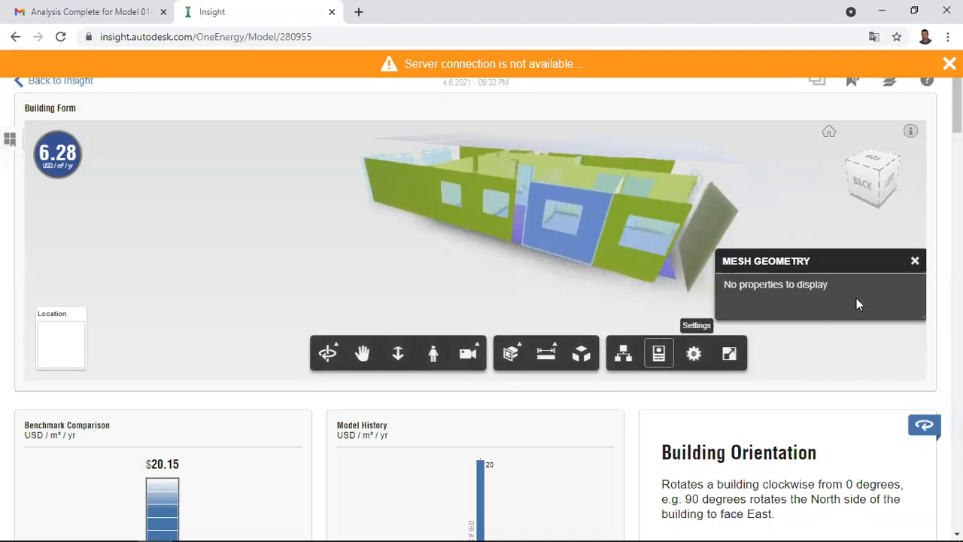
click(914, 260)
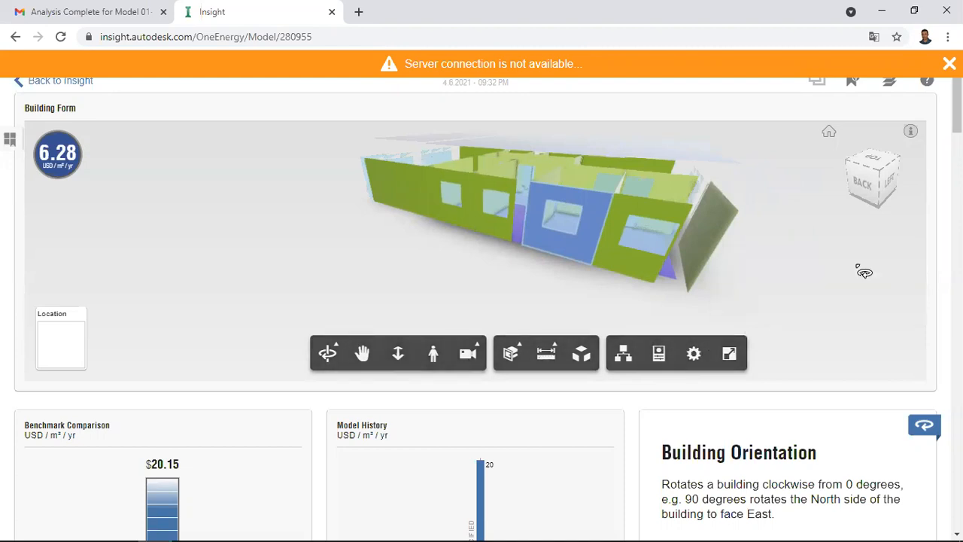
drag(350, 285, 317, 249)
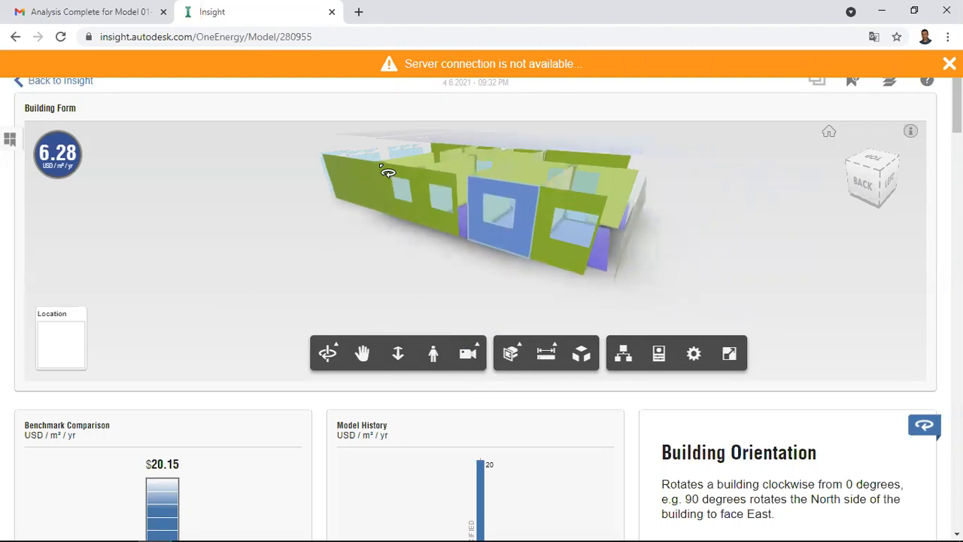
drag(606, 264, 687, 236)
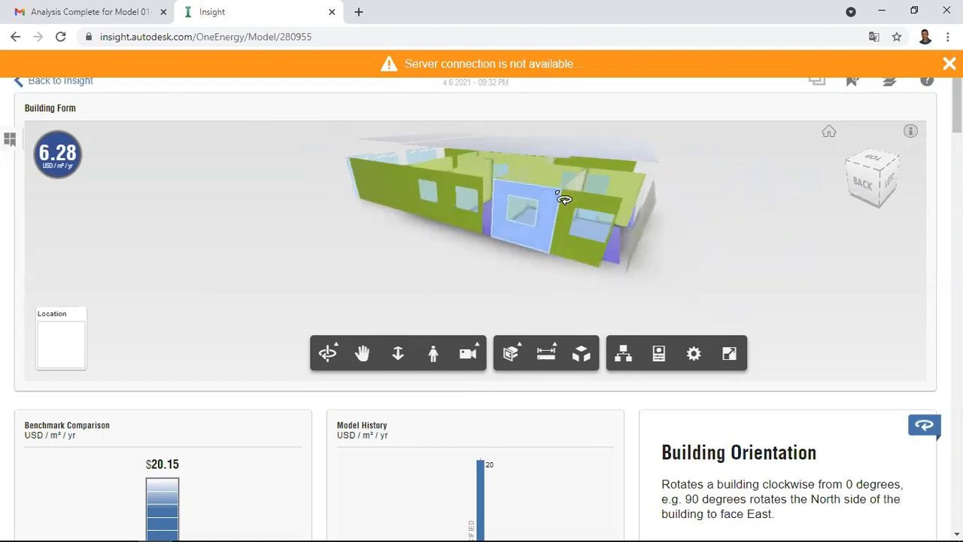
drag(383, 211, 382, 226)
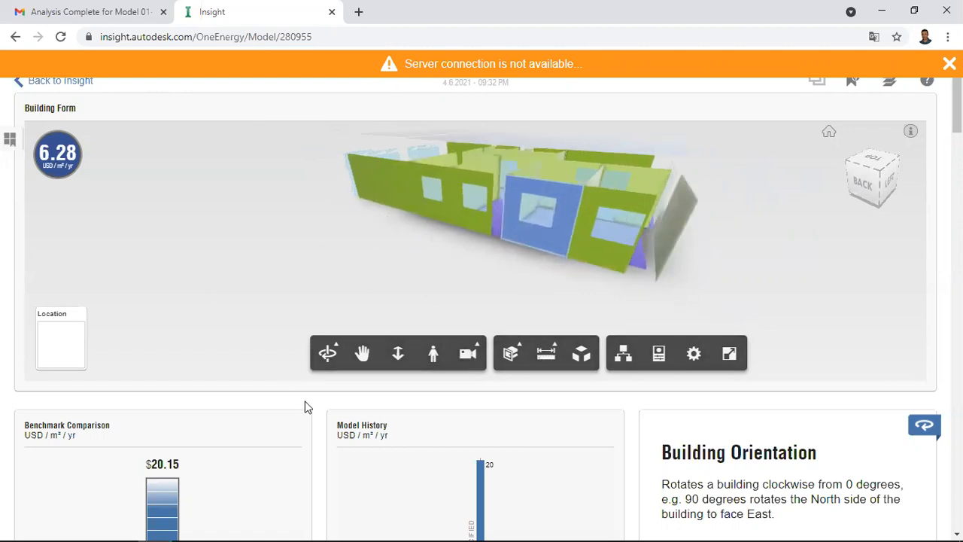
Review the Benchmark Comparison and Model History costs, and the factor cards from Building Orientation through to PV - Surface Coverage.
scroll(305, 407, down, 4)
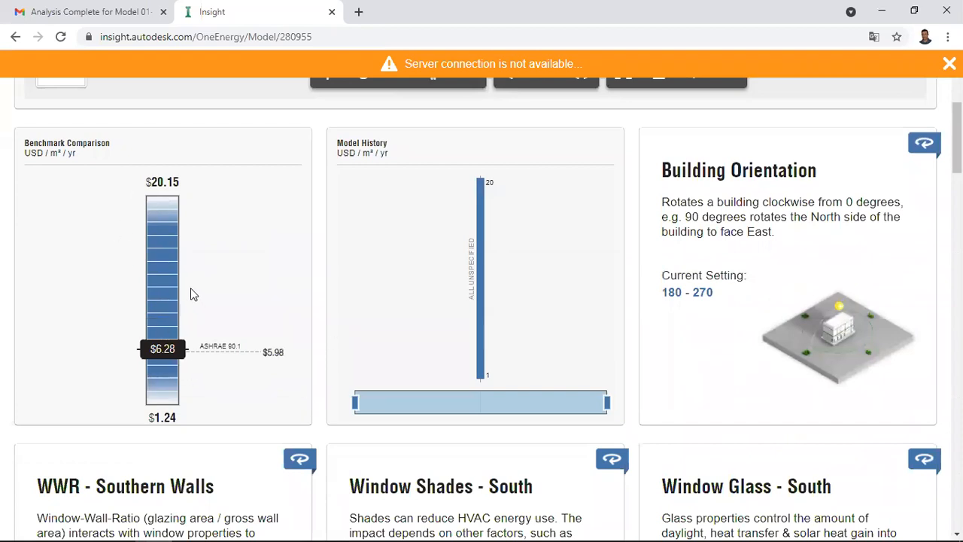
mouse_move(483, 226)
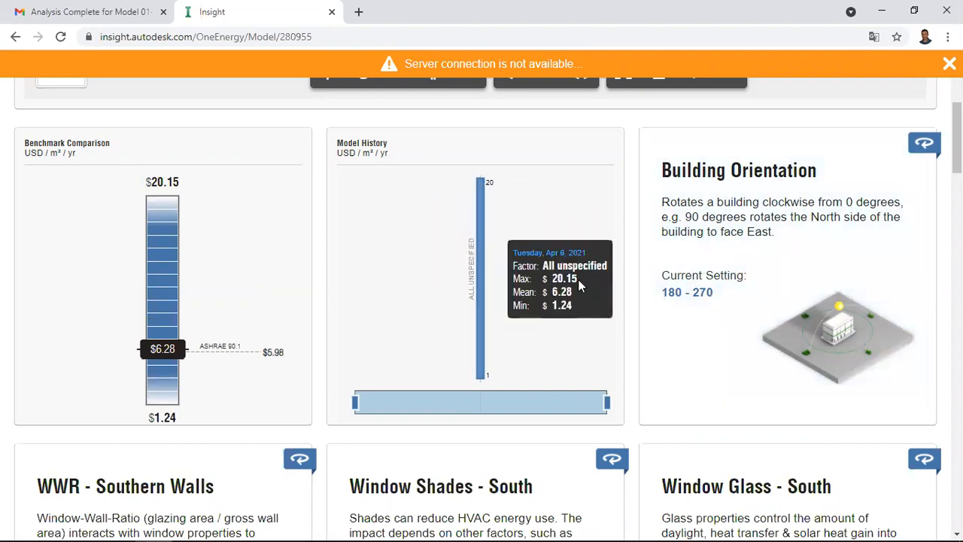
scroll(542, 308, down, 4)
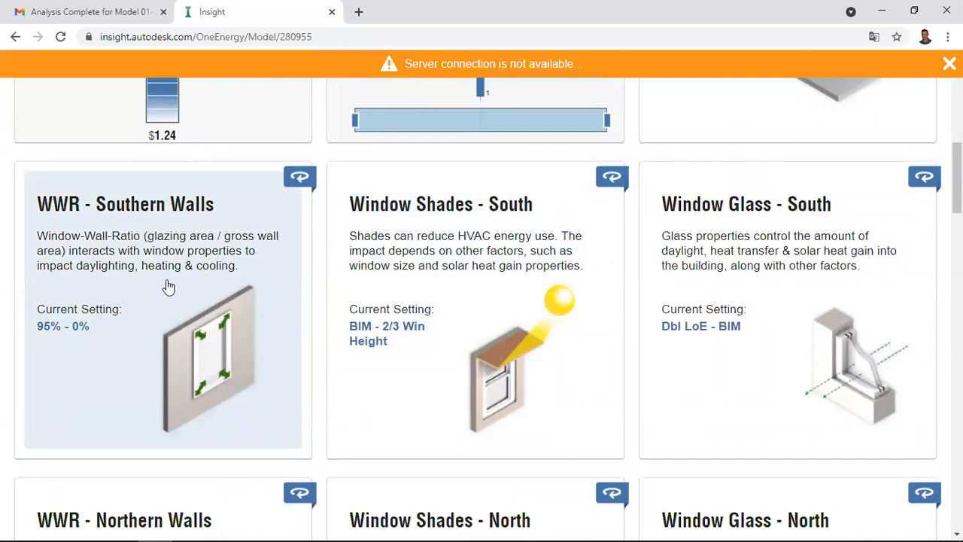
scroll(602, 356, down, 1)
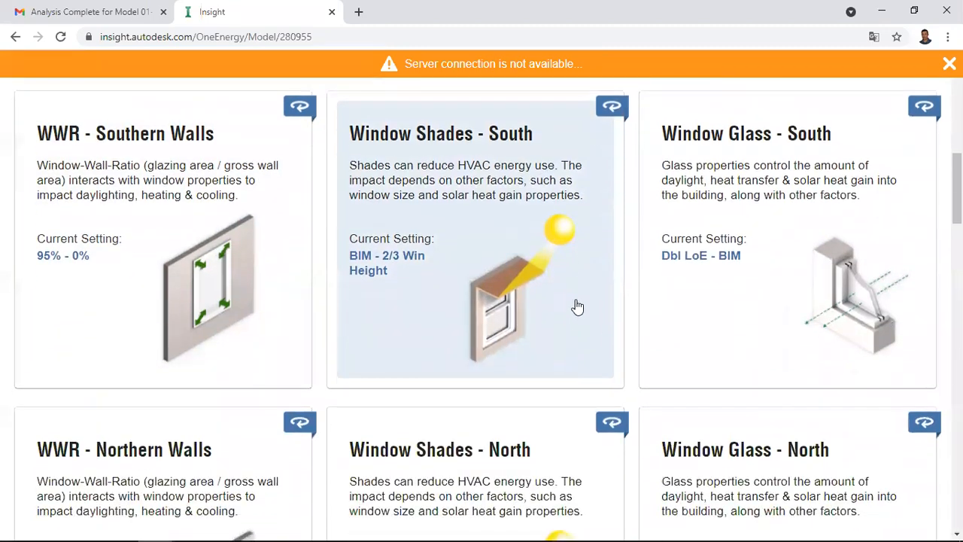
scroll(835, 292, down, 8)
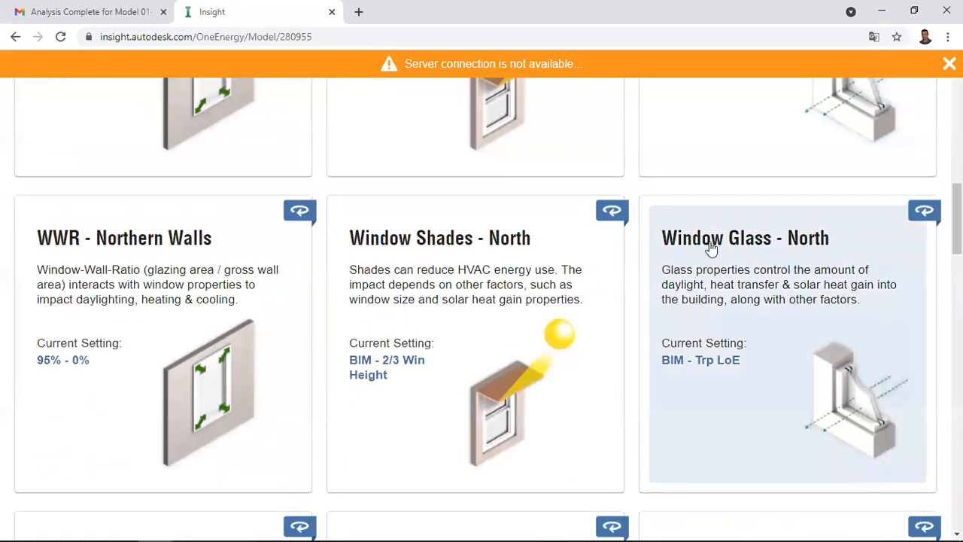
scroll(636, 314, down, 1)
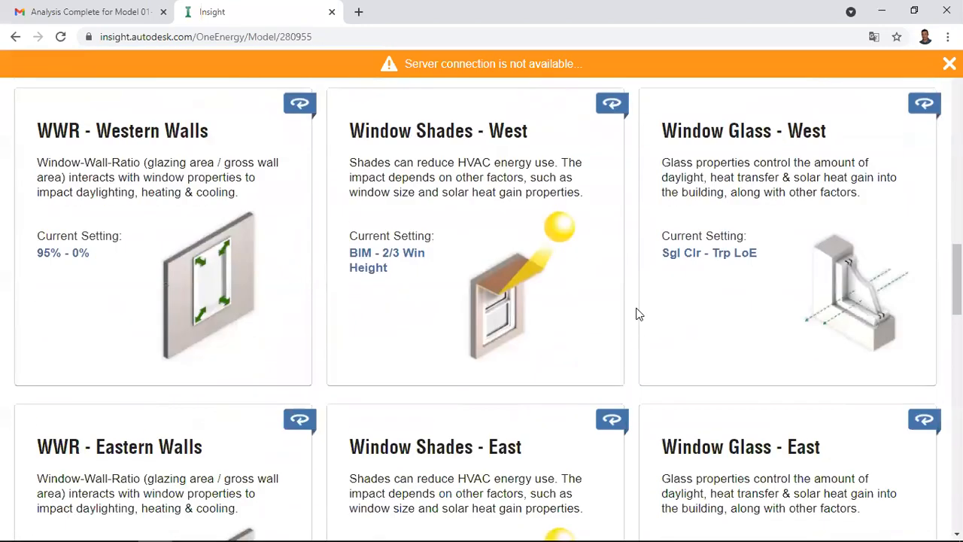
scroll(636, 315, down, 9)
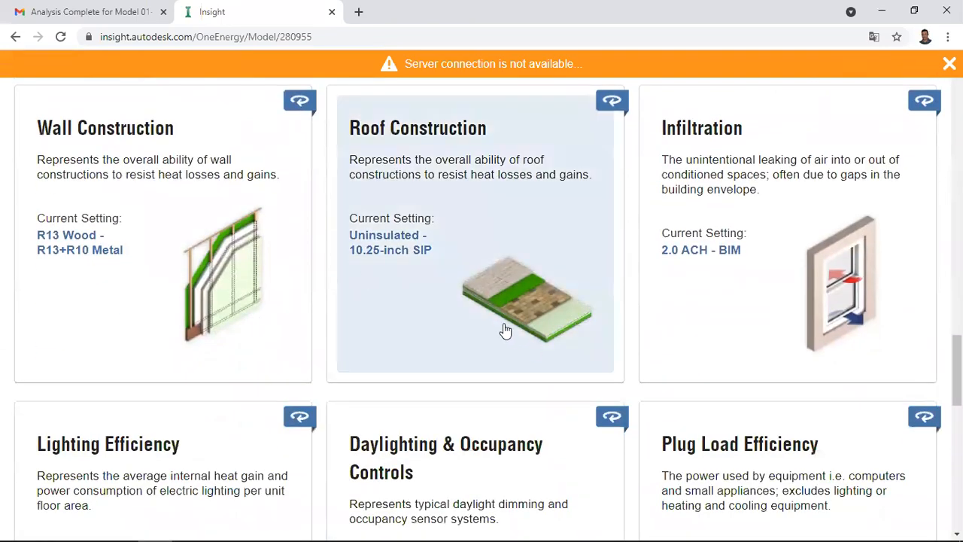
scroll(504, 329, down, 3)
scroll(505, 330, down, 6)
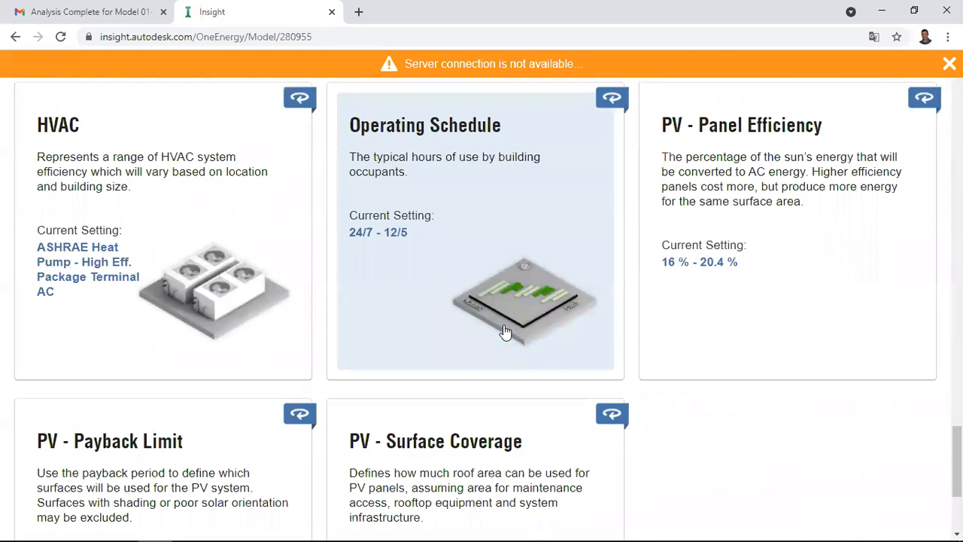
scroll(505, 332, down, 3)
scroll(504, 332, up, 18)
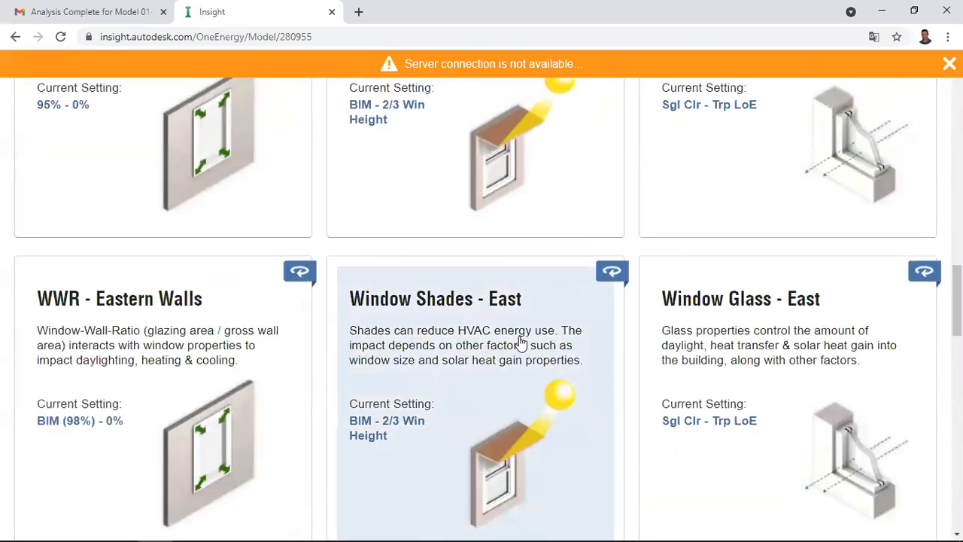
scroll(519, 340, up, 15)
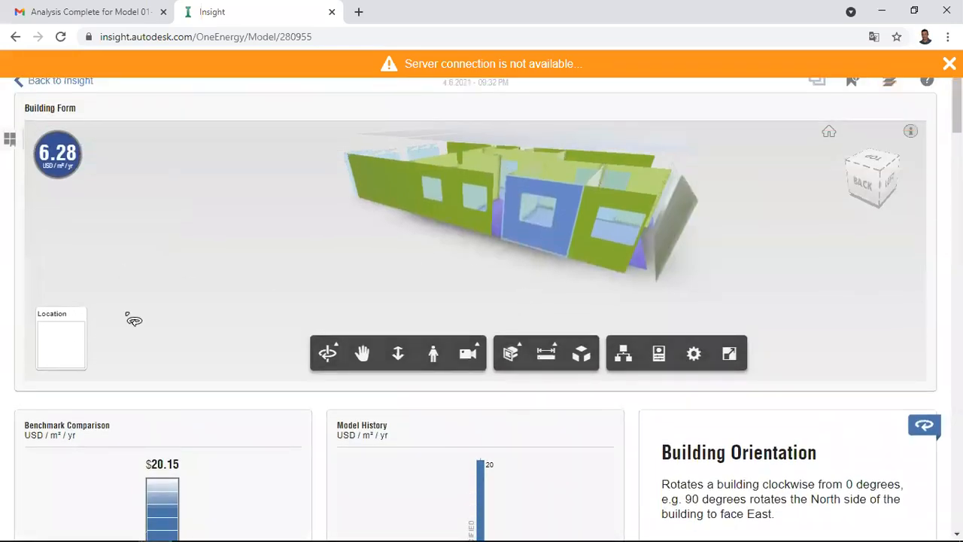
Examine the building's energy model in the Building Form viewer again, orbiting between its back and left sides.
scroll(180, 279, up, 2)
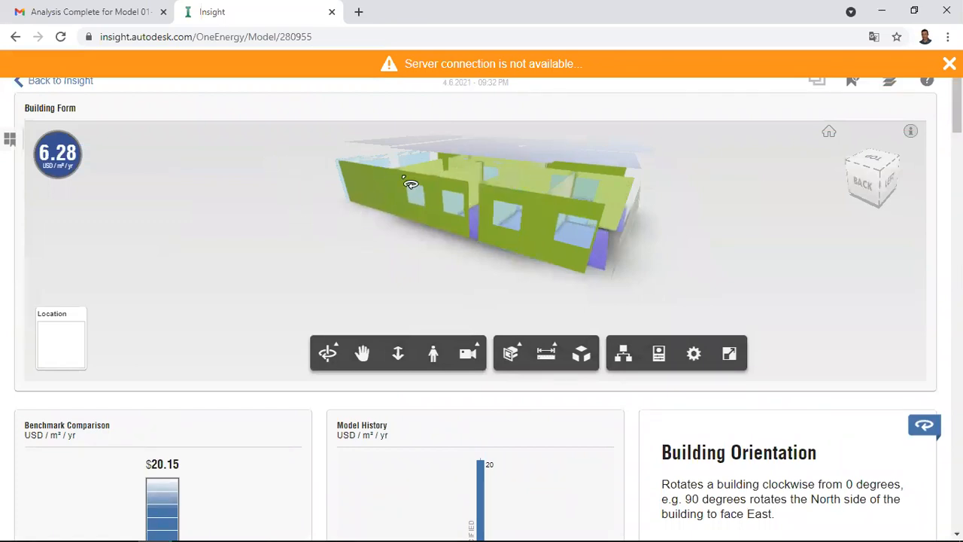
drag(641, 283, 415, 279)
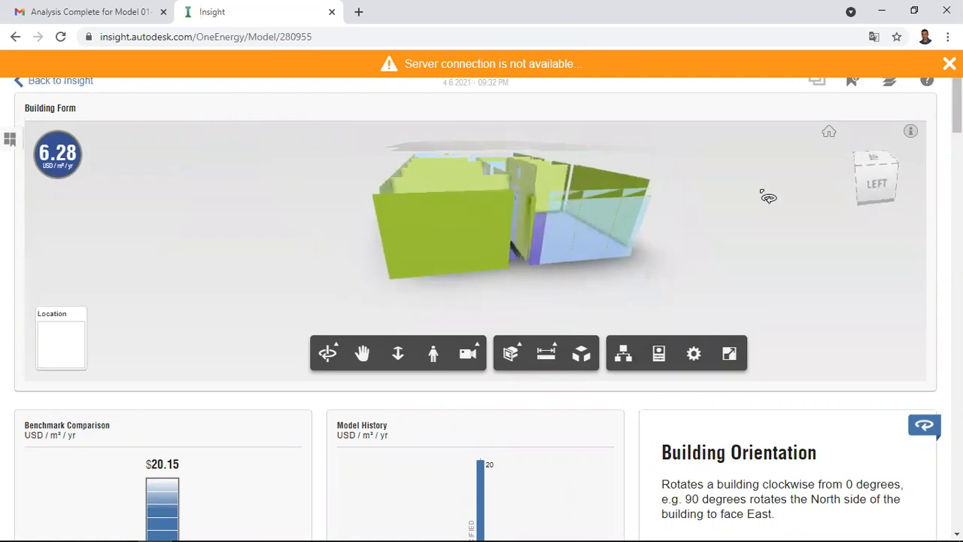
scroll(791, 191, up, 1)
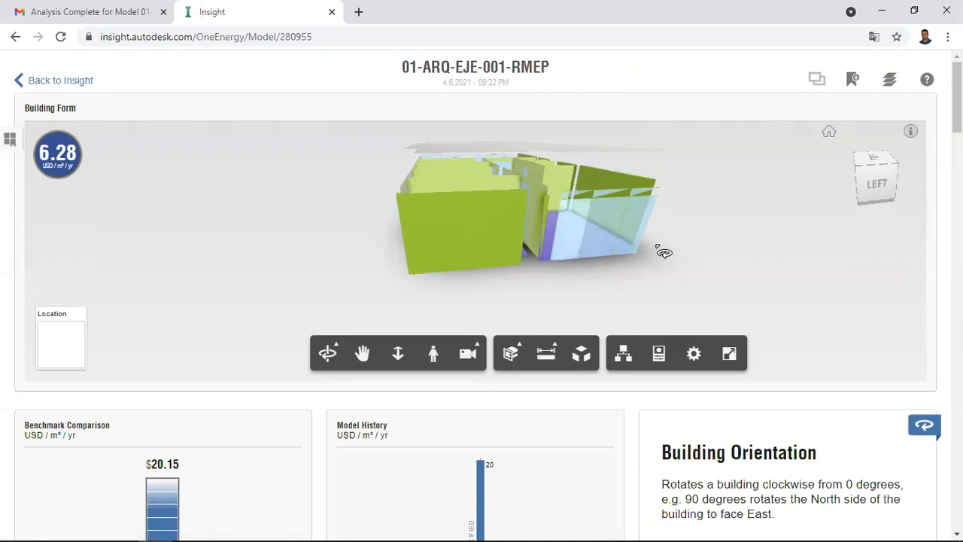
middle_drag(740, 275, 699, 282)
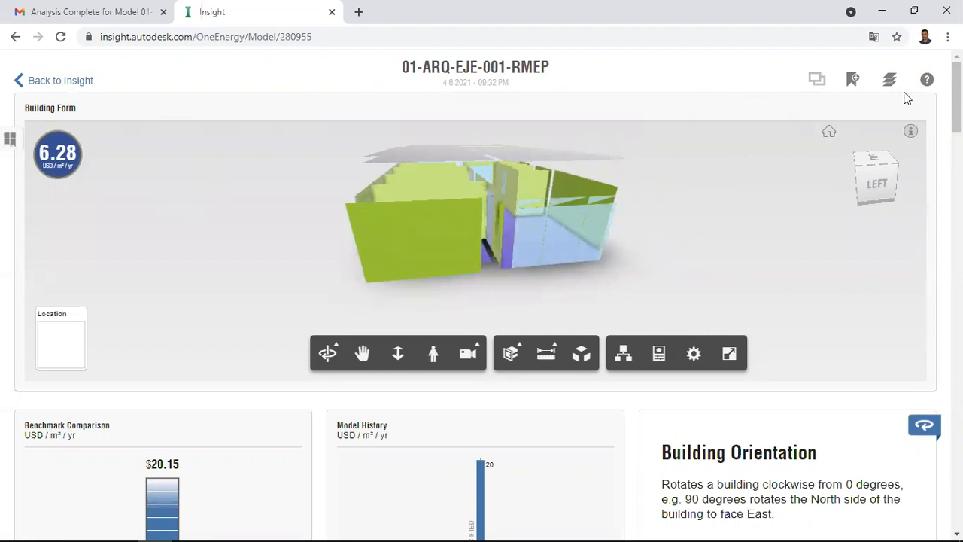
click(891, 80)
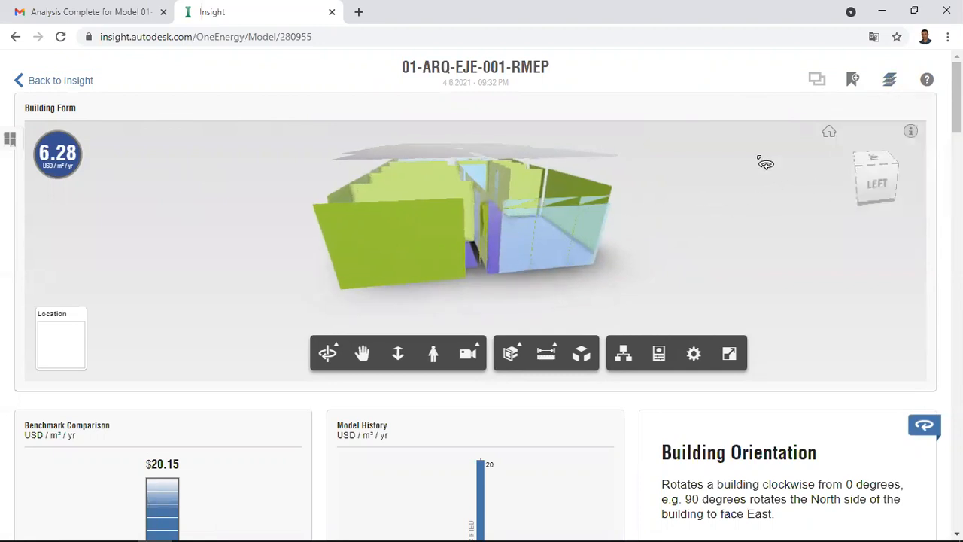
drag(478, 281, 674, 273)
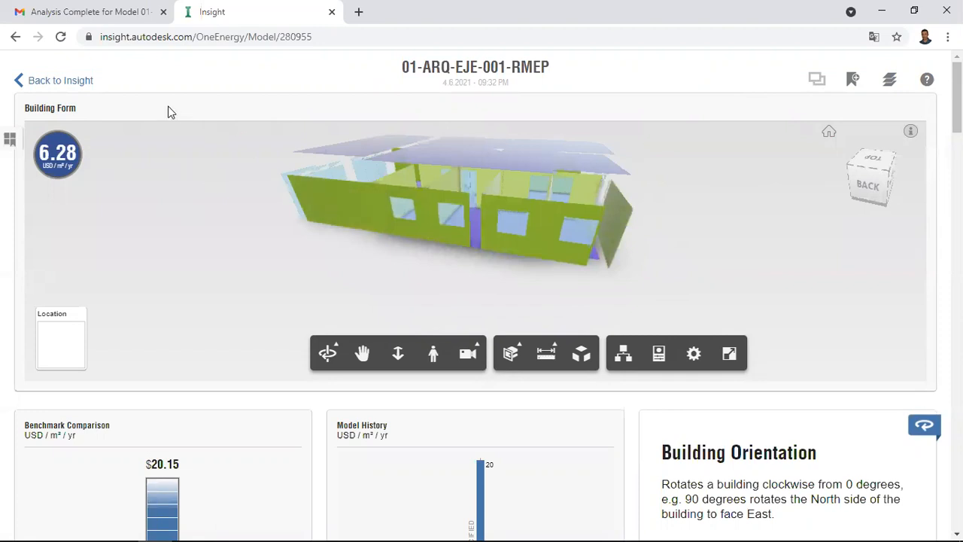
Switch to Revit and examine the architectural building from different sides in the 01-Modelo 3D view.
key(alt+Tab)
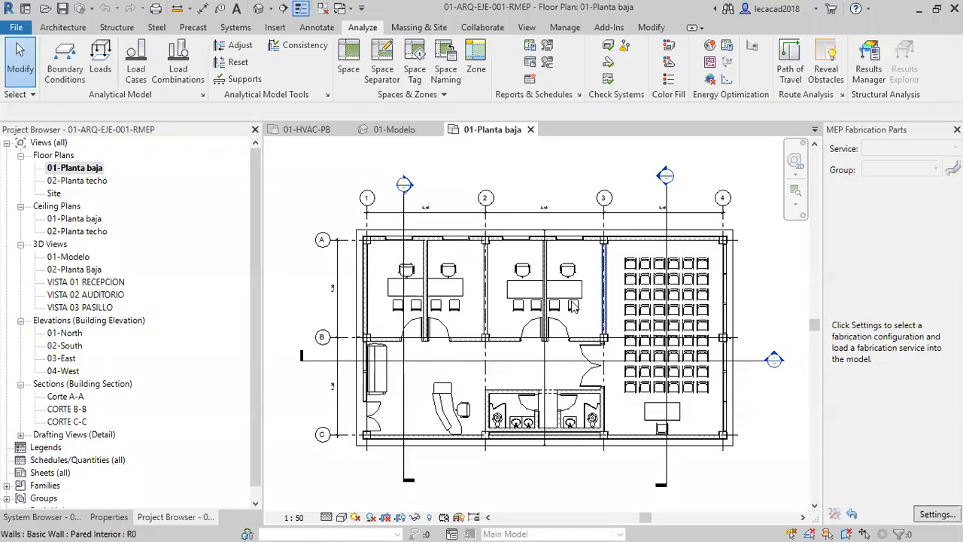
scroll(542, 311, down, 3)
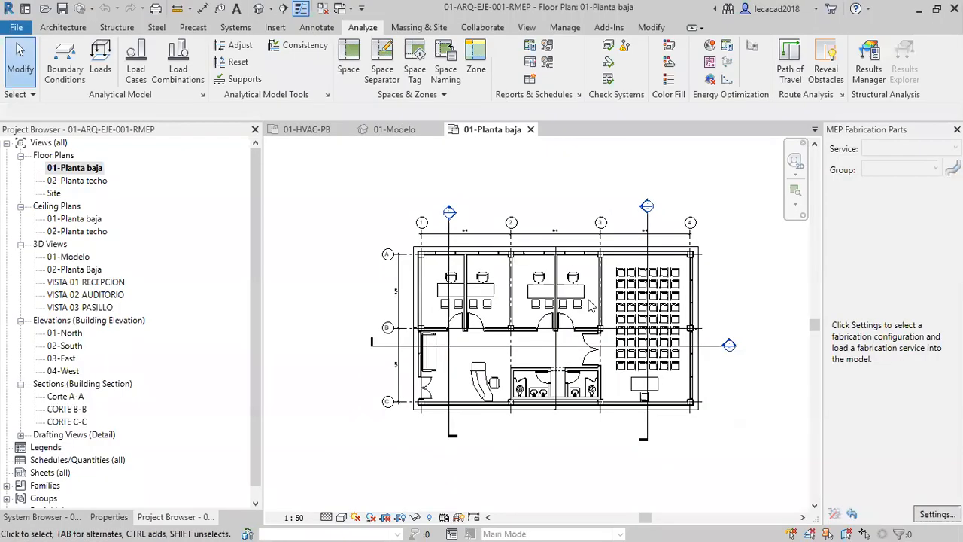
click(394, 131)
mouse_move(613, 332)
shift+middle_down()
mouse_move(594, 376)
mouse_move(550, 399)
mouse_move(444, 393)
mouse_move(524, 391)
mouse_move(578, 450)
mouse_move(716, 445)
mouse_move(727, 419)
mouse_move(466, 380)
shift+middle_up()
shift+middle_drag(572, 435, 511, 368)
shift+middle_drag(598, 396, 557, 218)
shift+middle_drag(463, 355, 466, 450)
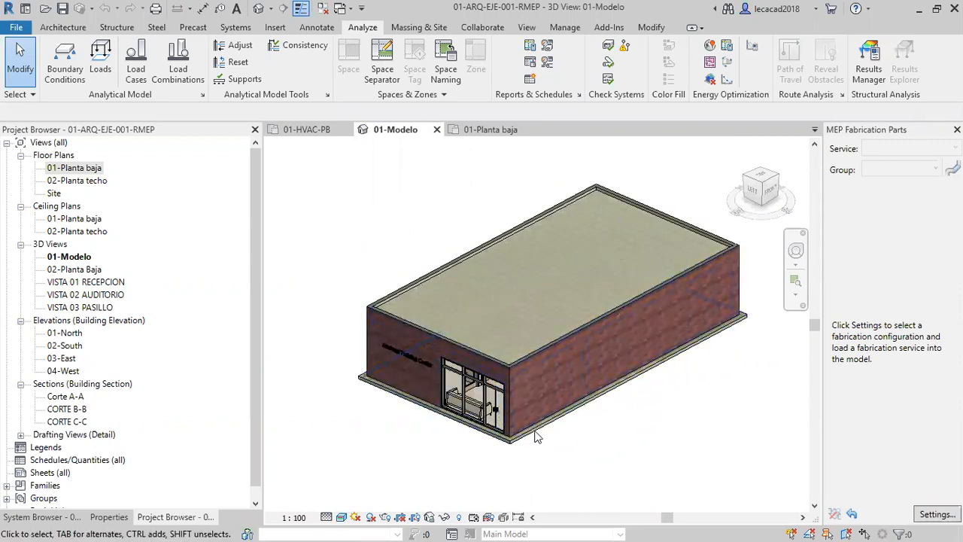
Go to the 01-HVAC-PB plan and check the status of the linked architectural model in Manage Links.
click(317, 129)
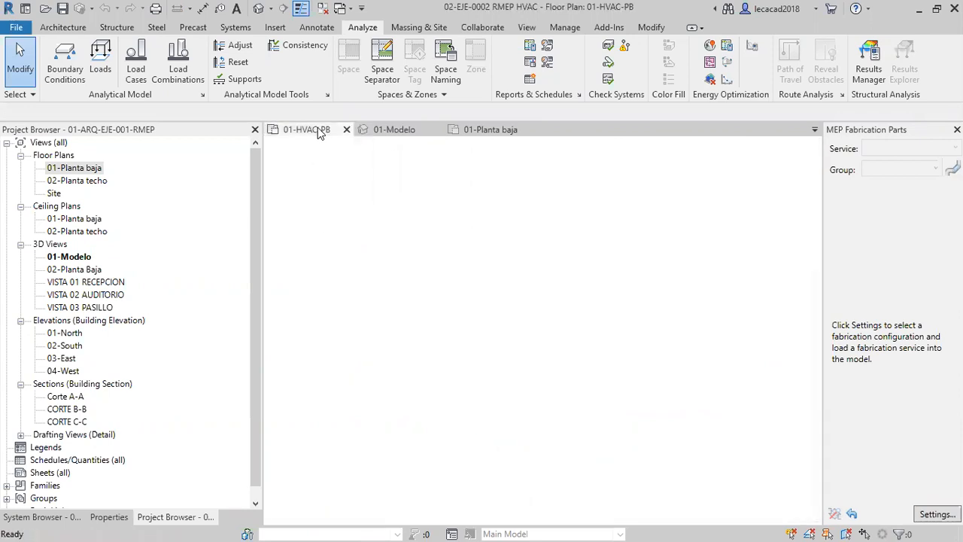
scroll(538, 373, up, 5)
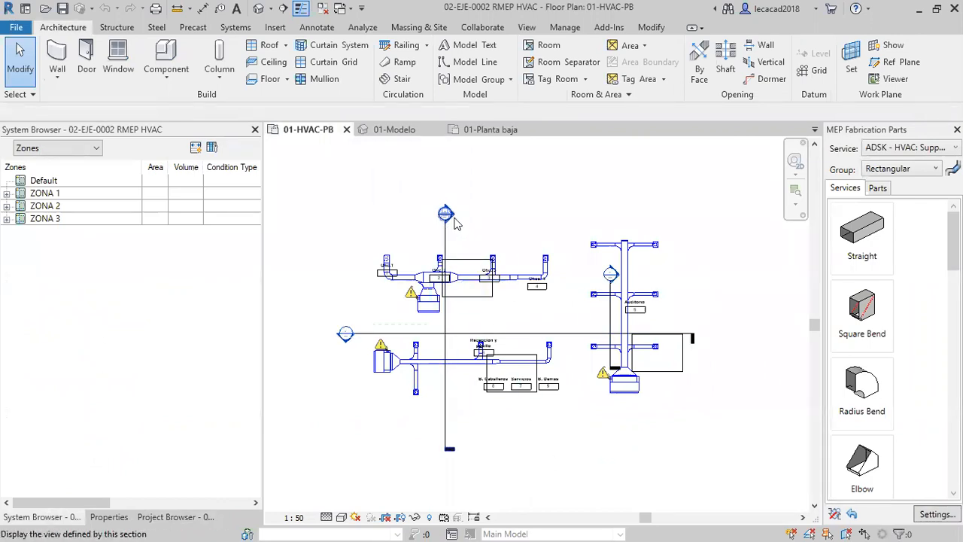
middle_drag(455, 217, 471, 219)
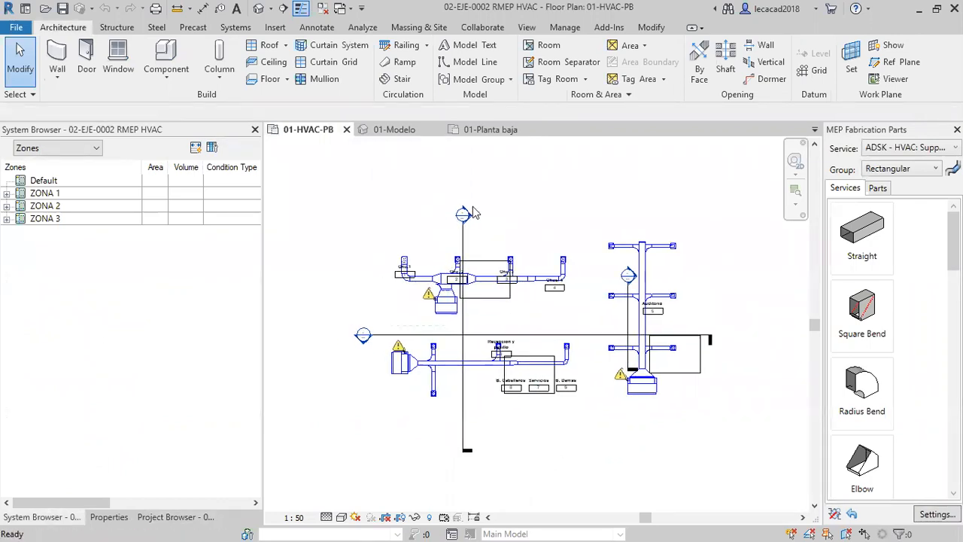
click(275, 29)
click(396, 54)
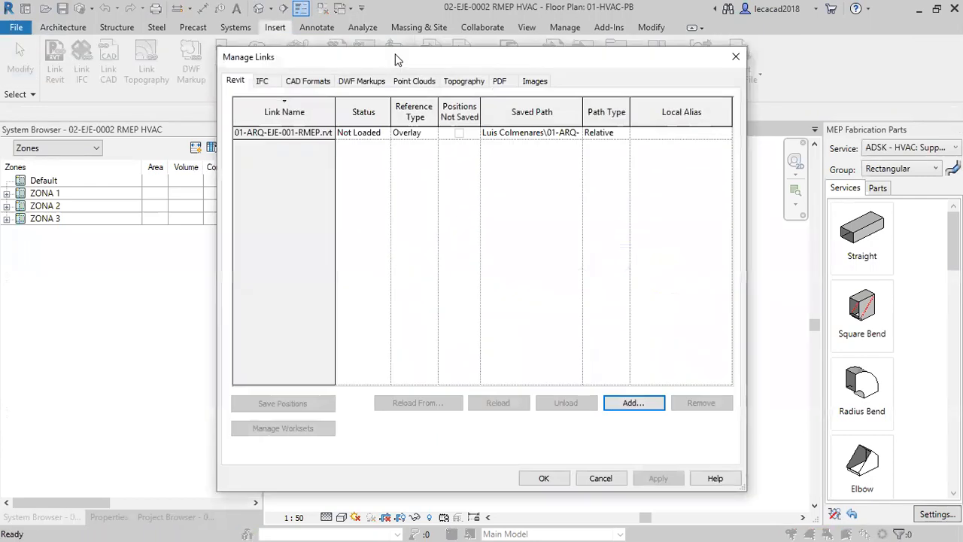
click(615, 478)
Close the architectural model's 01-Planta baja and 01-Modelo views.
click(490, 130)
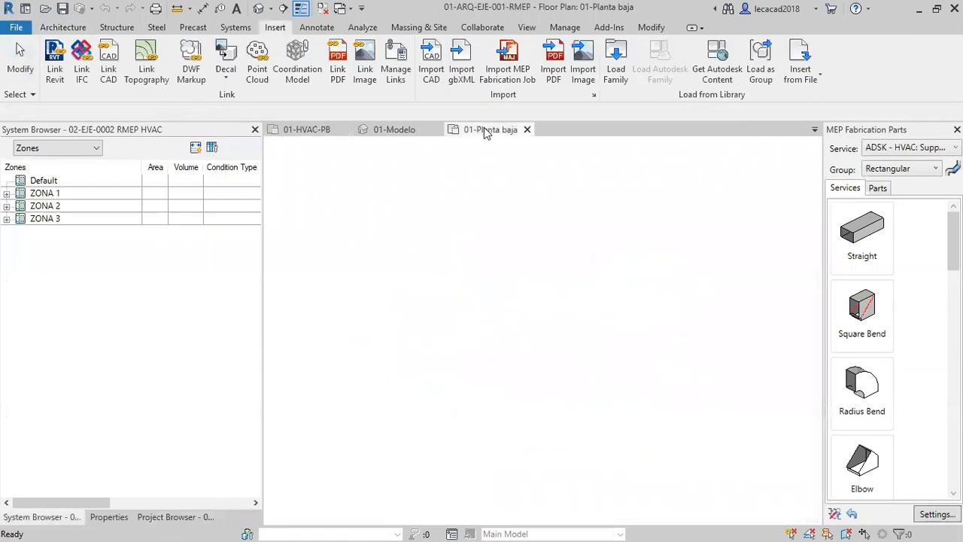
click(530, 128)
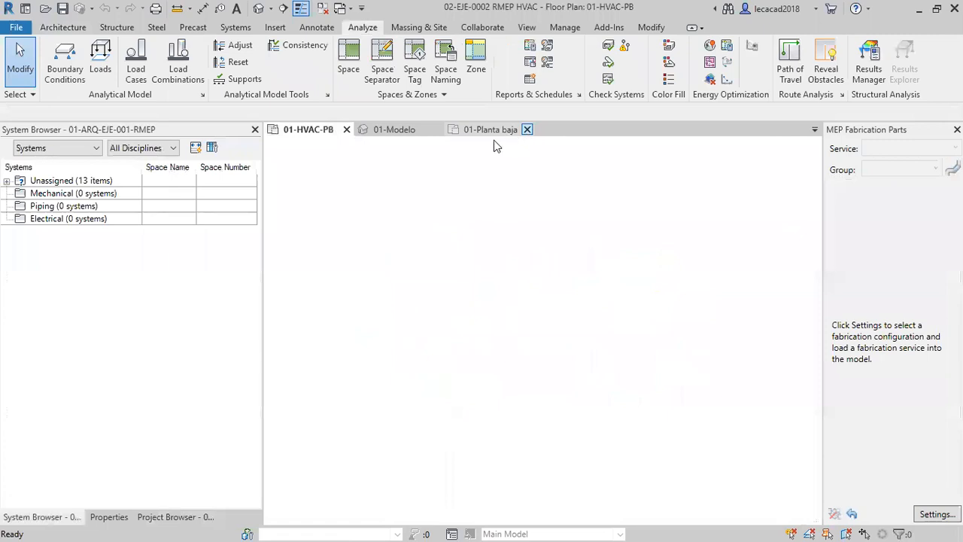
click(426, 133)
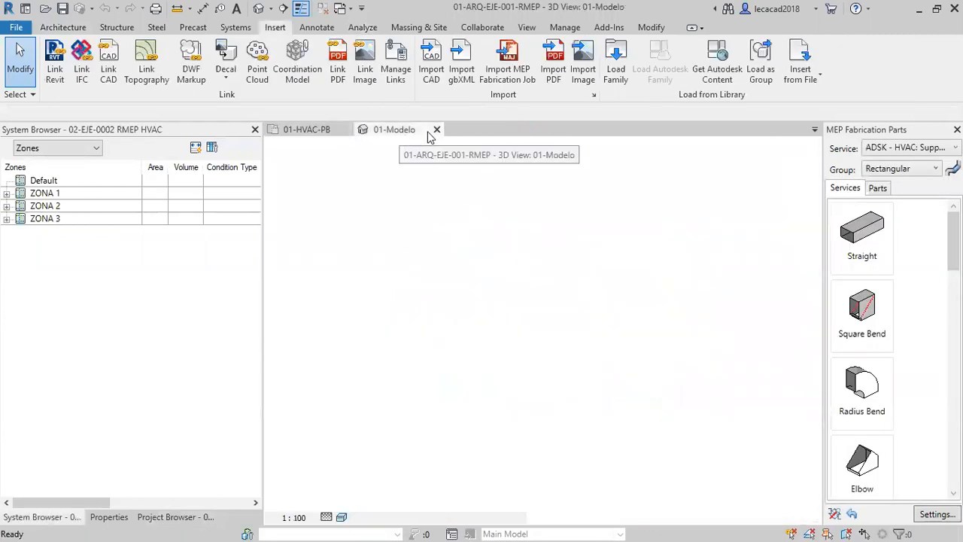
click(436, 130)
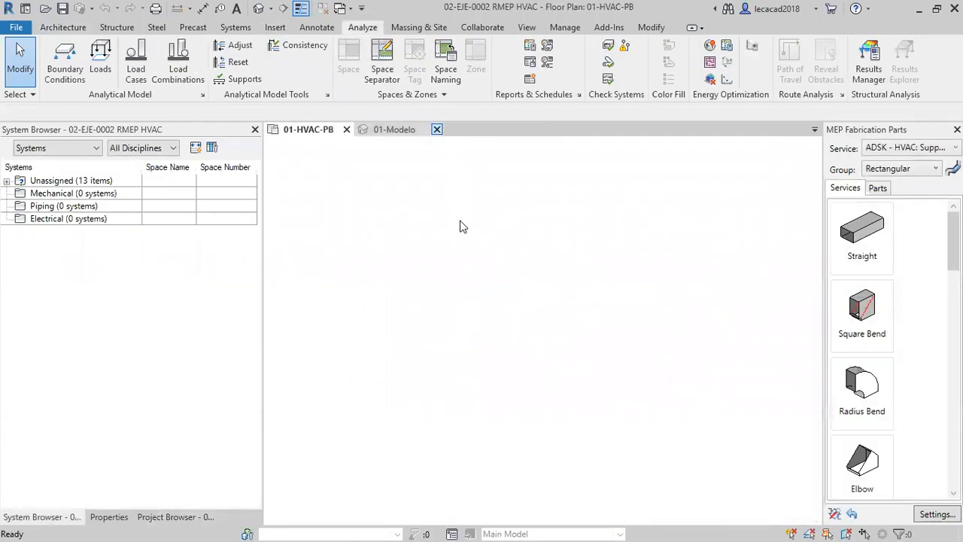
Reload the linked model 01-ARQ-EJE-001-RMEP.rvt through Manage Links in the HVAC project.
click(395, 60)
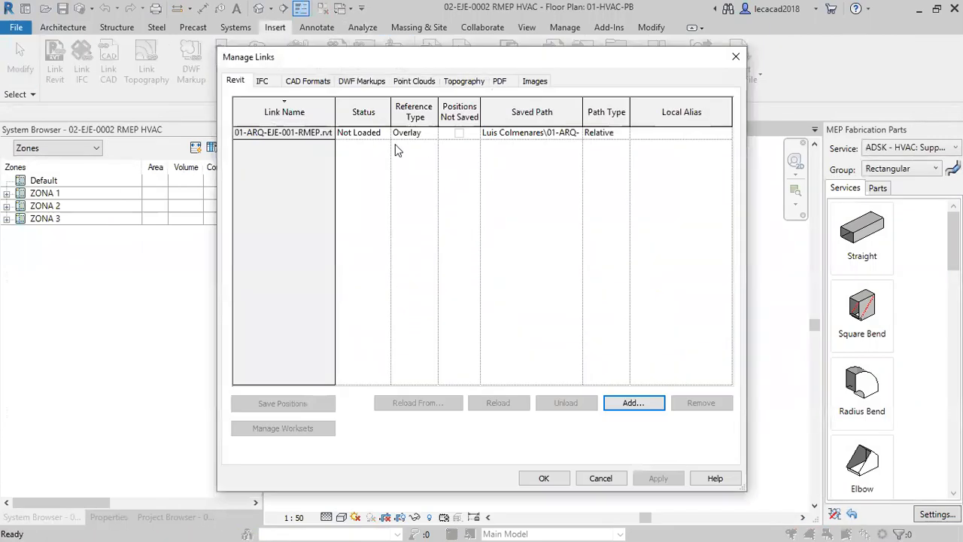
click(301, 133)
click(496, 405)
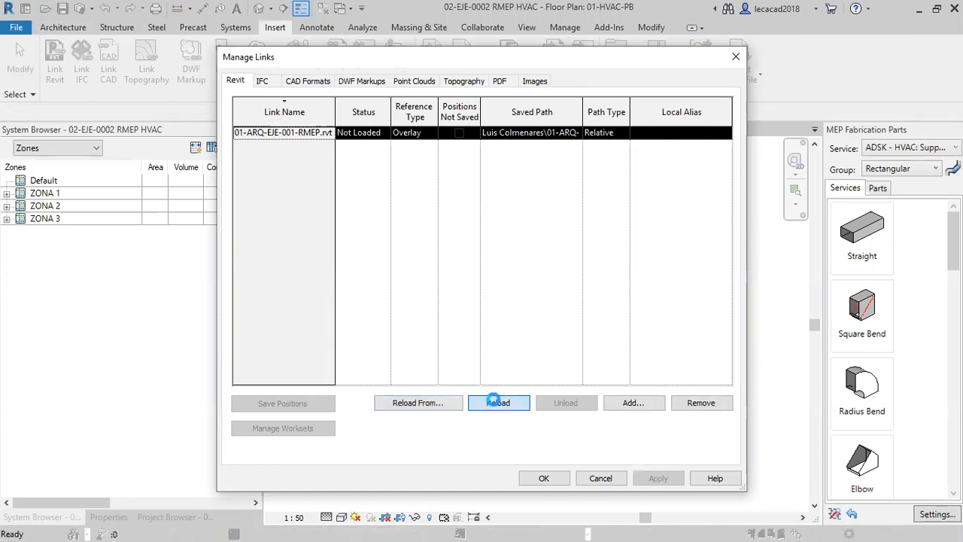
click(549, 478)
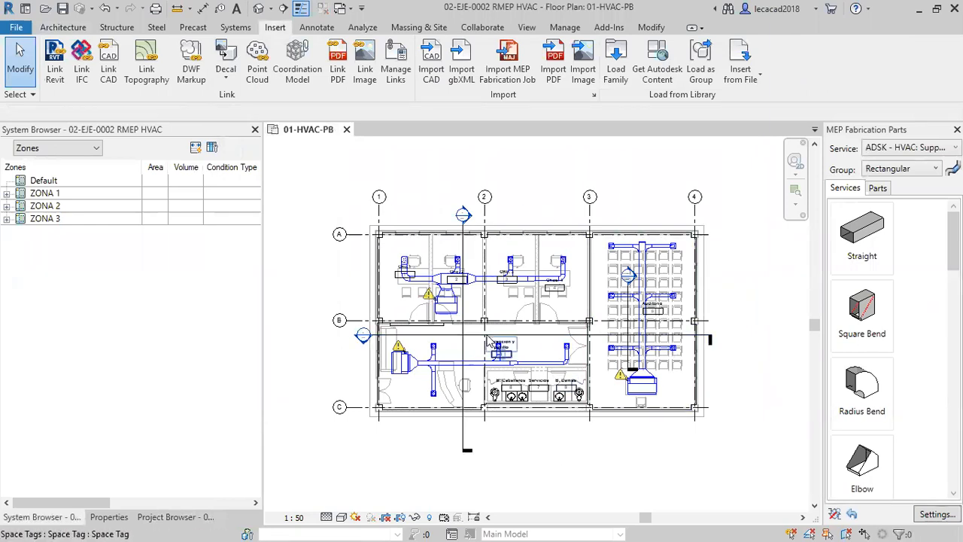
Open the HVAC project's {3D} view and examine the duct systems inside the linked building.
click(154, 517)
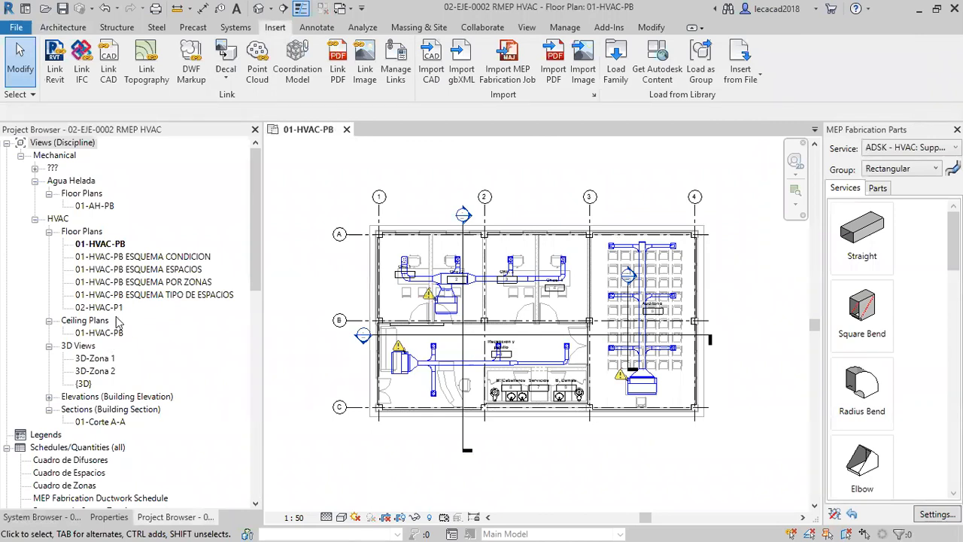
double_click(85, 384)
mouse_move(527, 395)
shift+middle_down()
mouse_move(452, 399)
mouse_move(659, 376)
mouse_move(711, 391)
mouse_move(447, 378)
mouse_move(482, 372)
shift+middle_up()
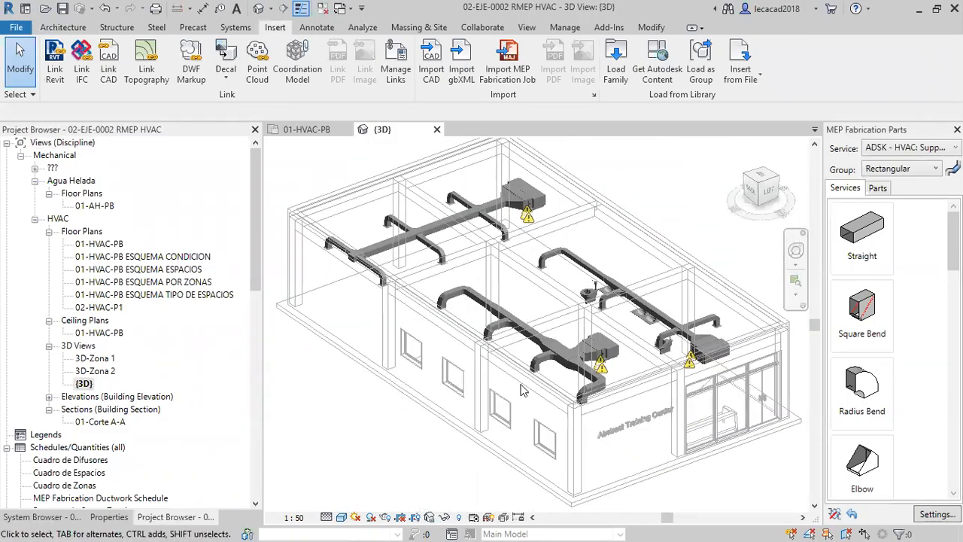
scroll(493, 367, up, 2)
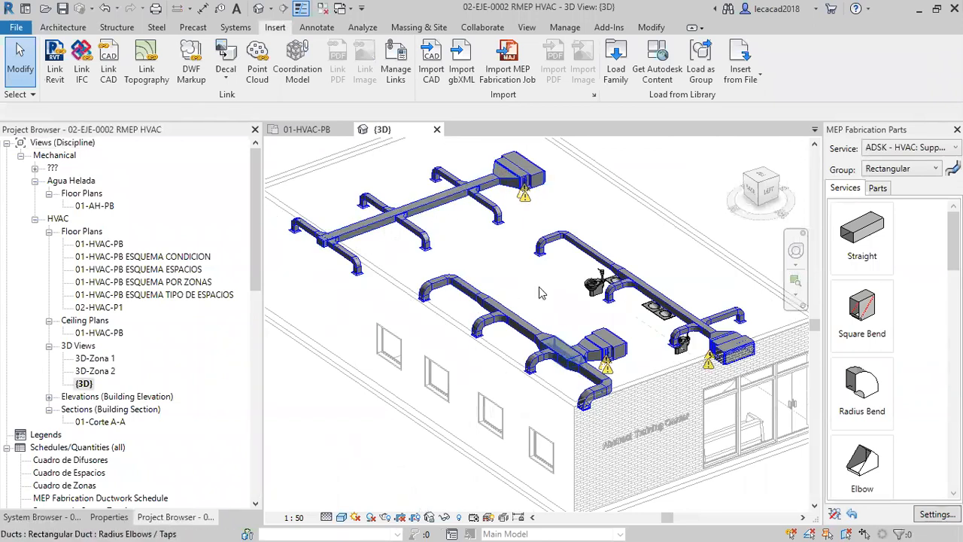
shift+middle_drag(629, 368, 549, 242)
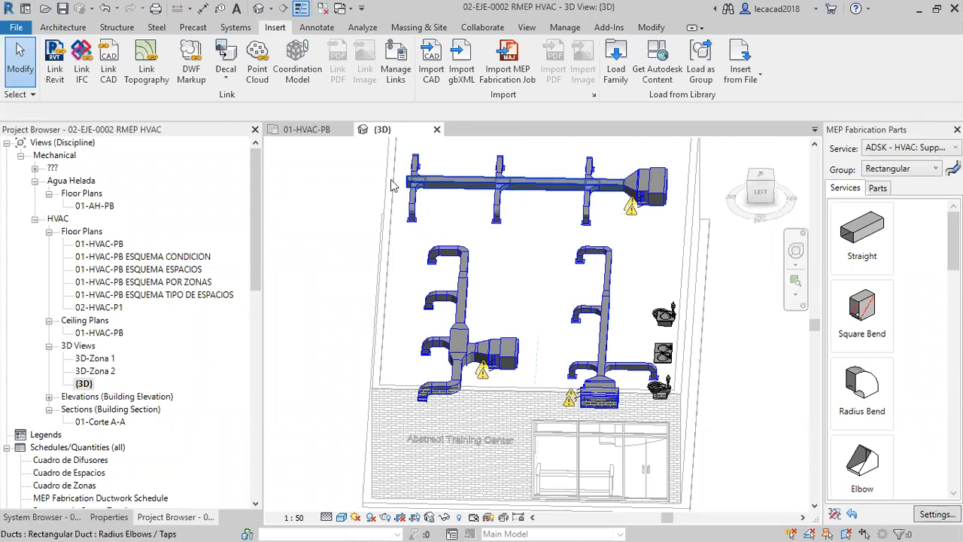
Check the Room Bounding setting in the type properties of the linked architectural model in the 01-HVAC-PB plan.
click(309, 131)
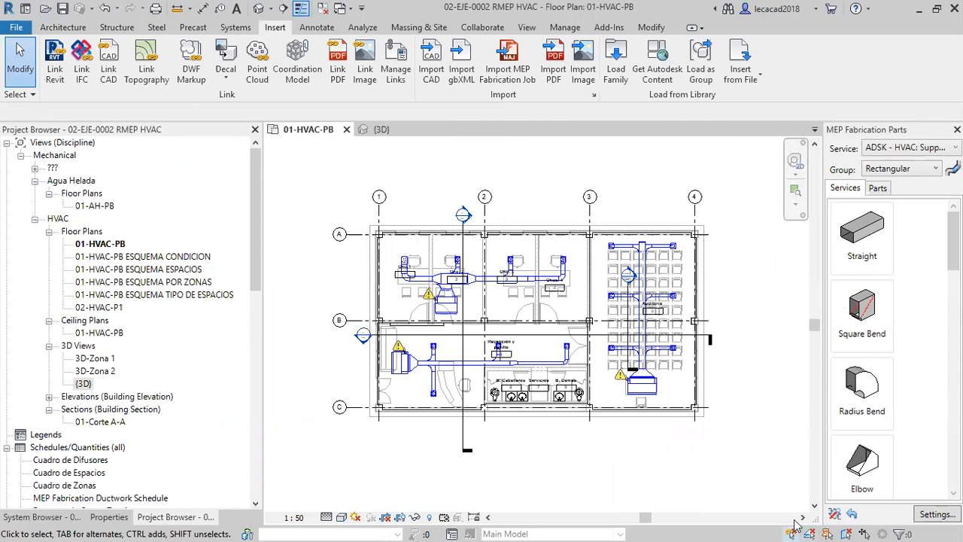
click(711, 307)
click(109, 517)
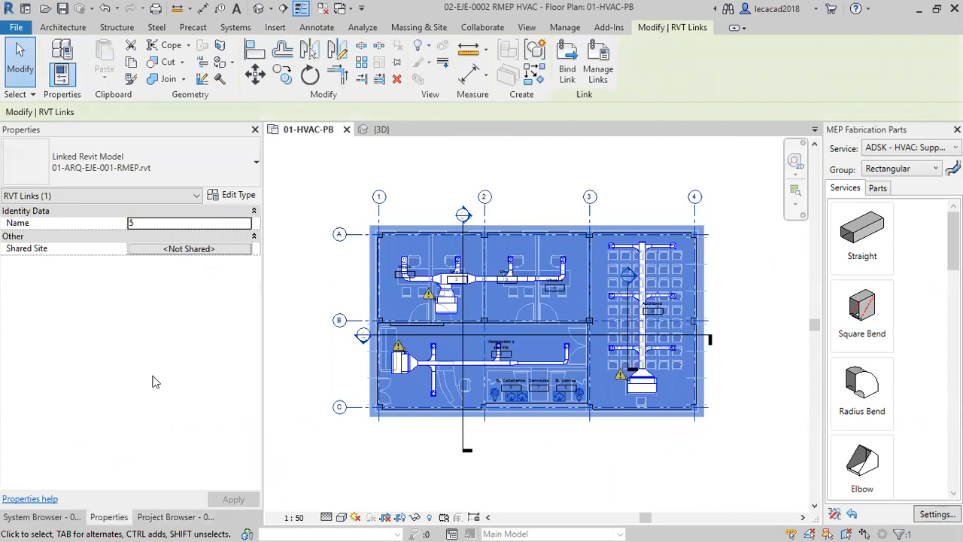
click(234, 197)
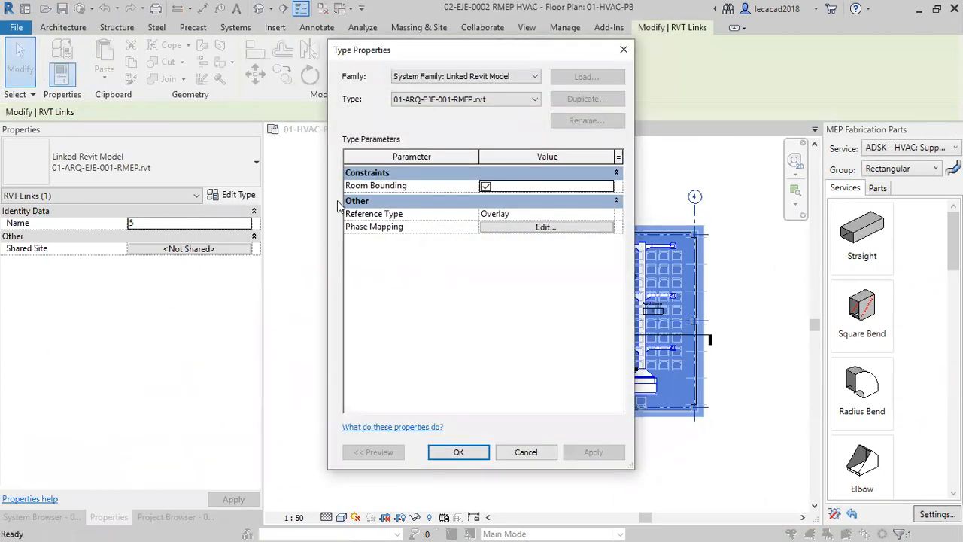
click(458, 451)
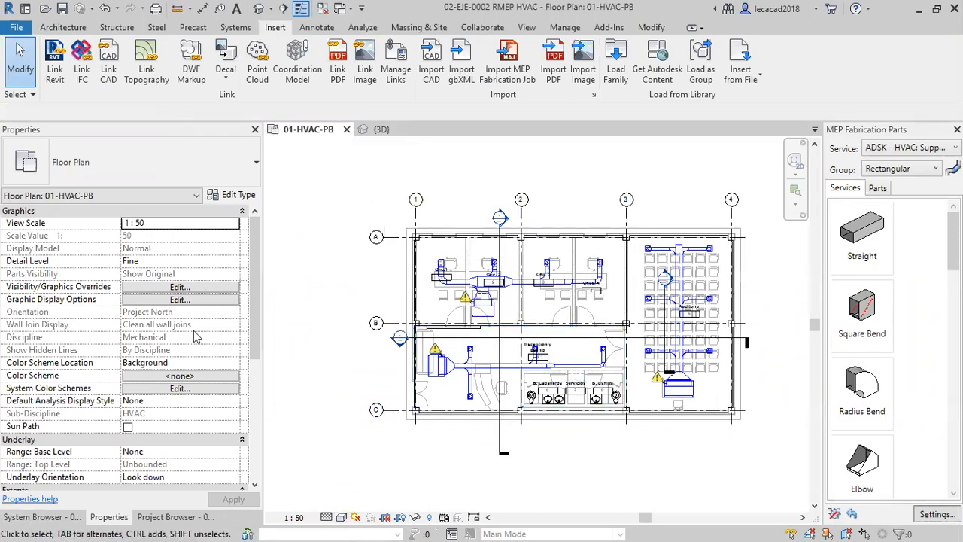
Open the 01-HVAC-PB ESQUEMA ESPACIOS floor plan to view the colour-filled spaces.
click(167, 518)
click(173, 258)
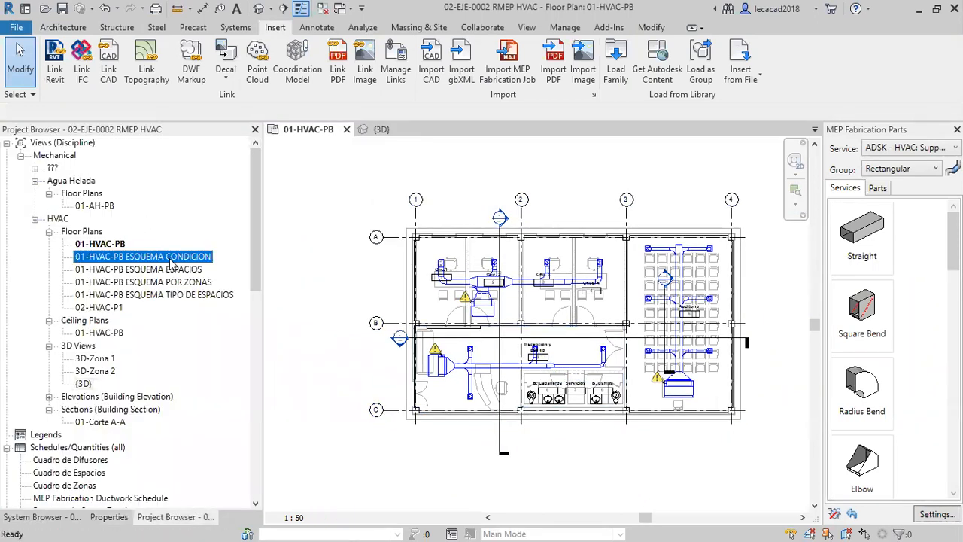
double_click(191, 270)
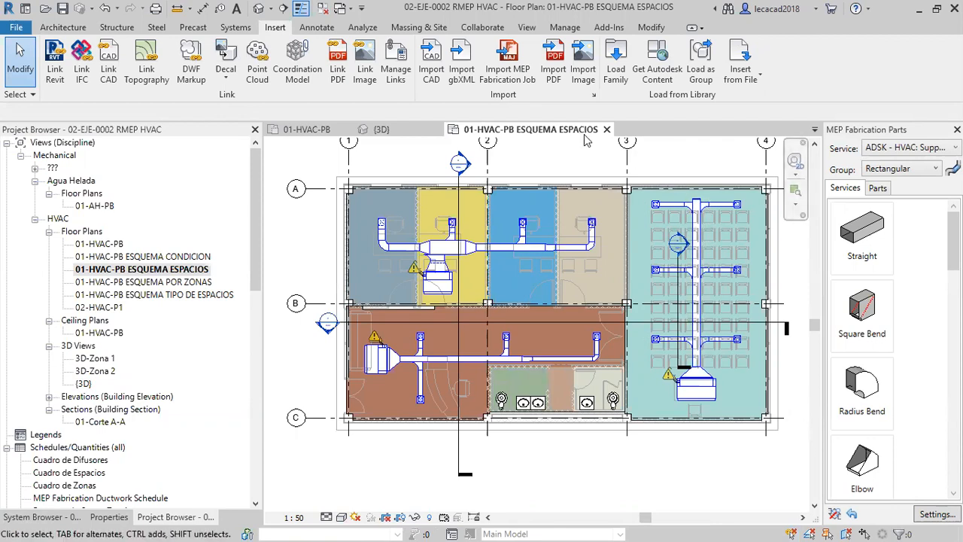
middle_drag(414, 296, 416, 321)
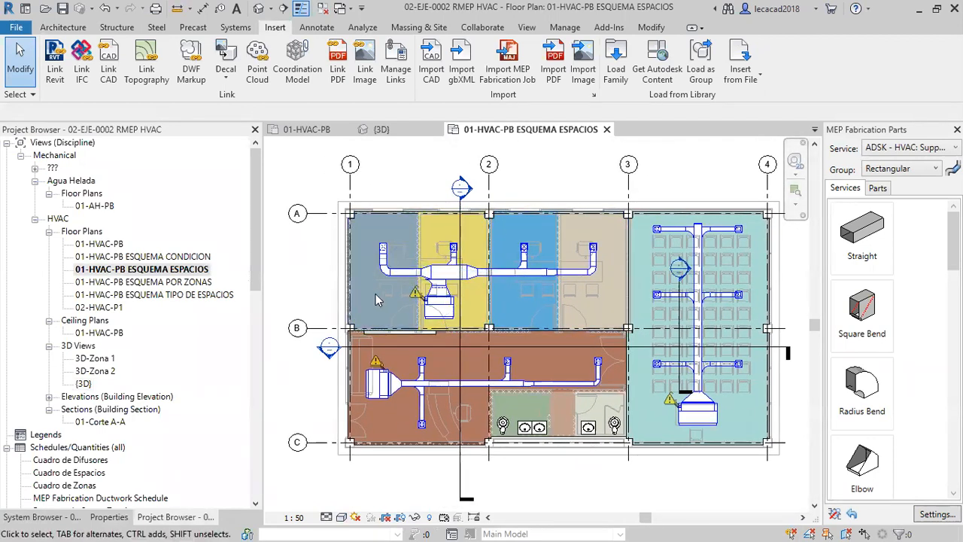
Select the Ofic.1 space in the grid A-1 corner of the plan and display its properties.
scroll(375, 290, up, 1)
scroll(374, 273, up, 4)
middle_drag(374, 274, 405, 323)
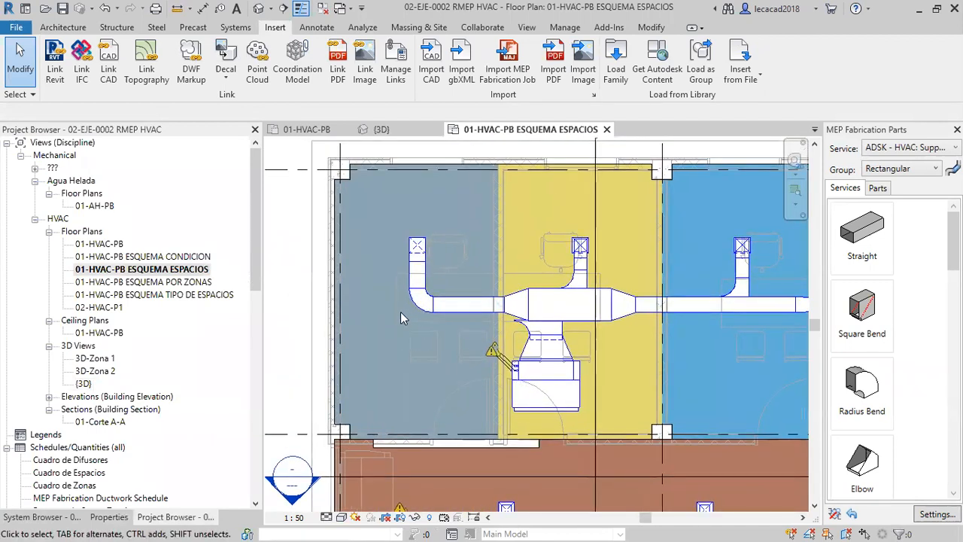
click(393, 301)
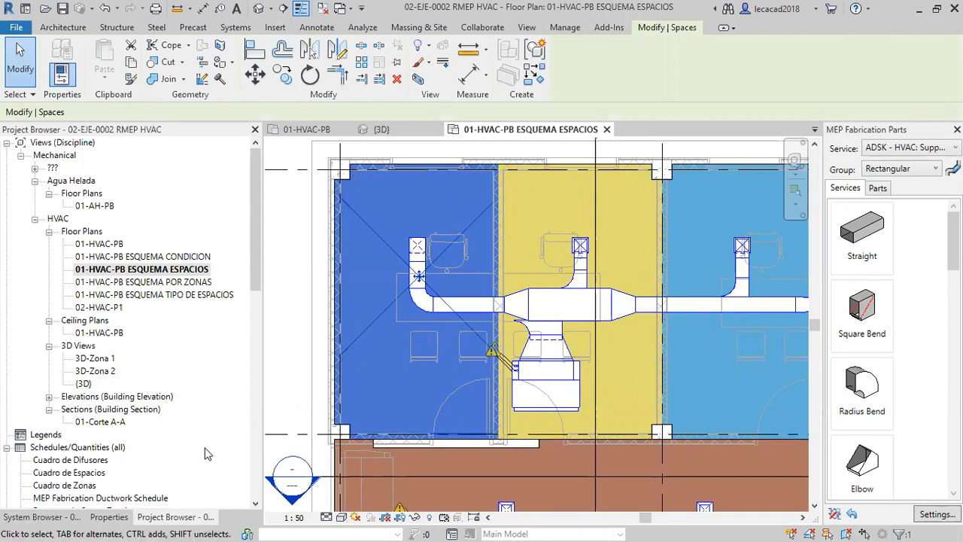
click(108, 518)
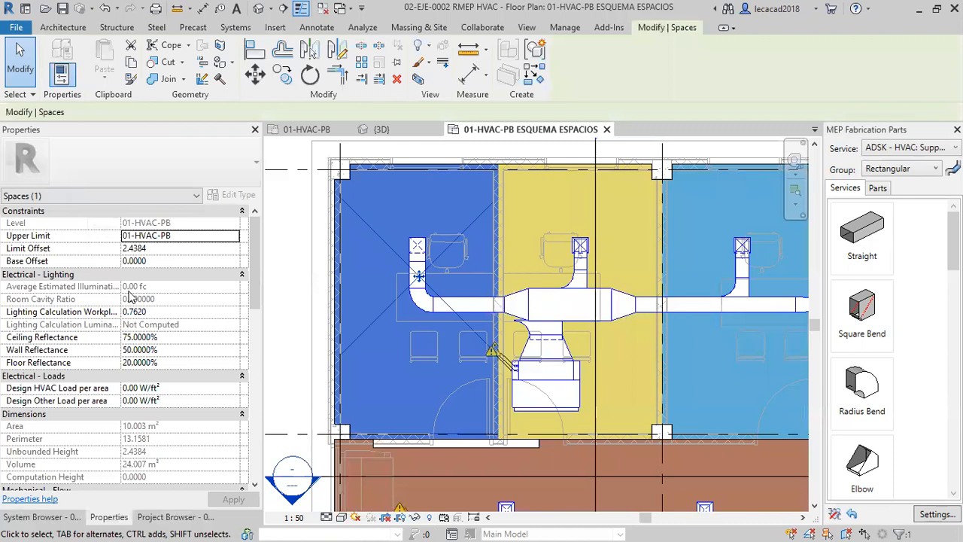
Examine the Ofic.1 space's lighting, electrical load, dimension, airflow, identity and energy analysis properties.
scroll(73, 300, down, 1)
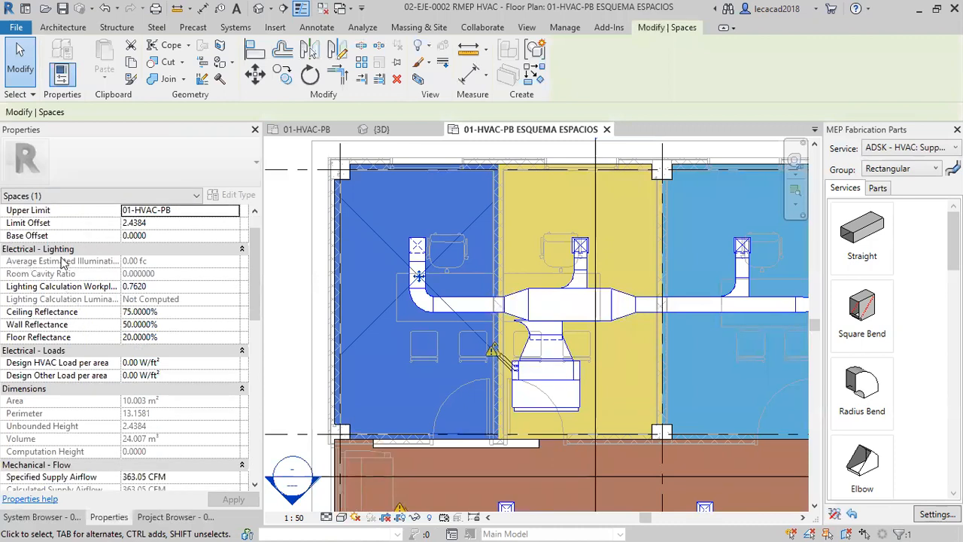
scroll(140, 312, down, 1)
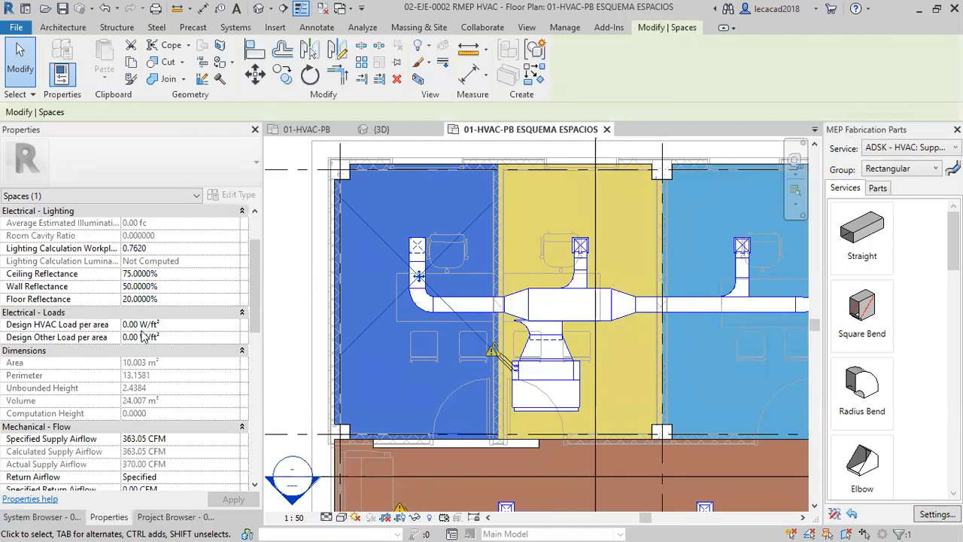
scroll(70, 331, down, 1)
scroll(141, 313, down, 1)
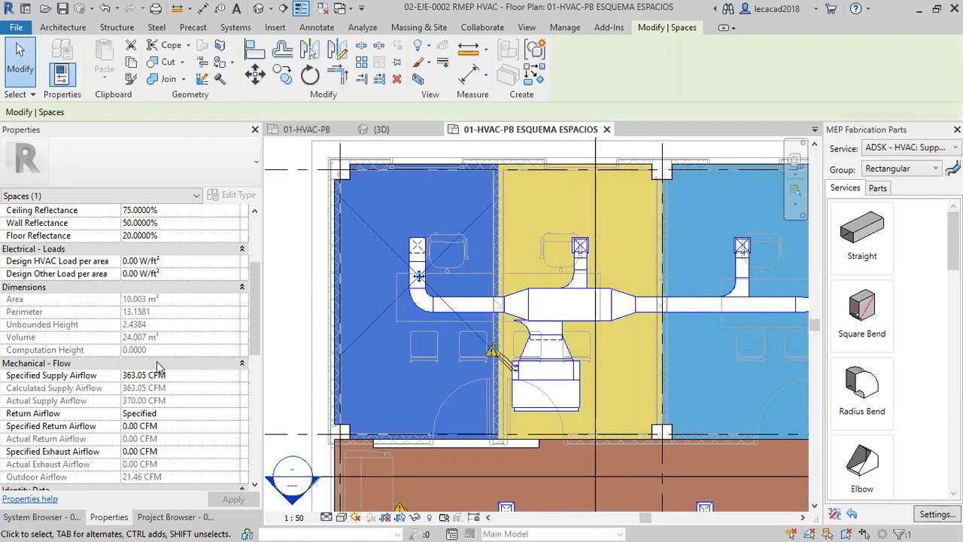
scroll(157, 366, down, 3)
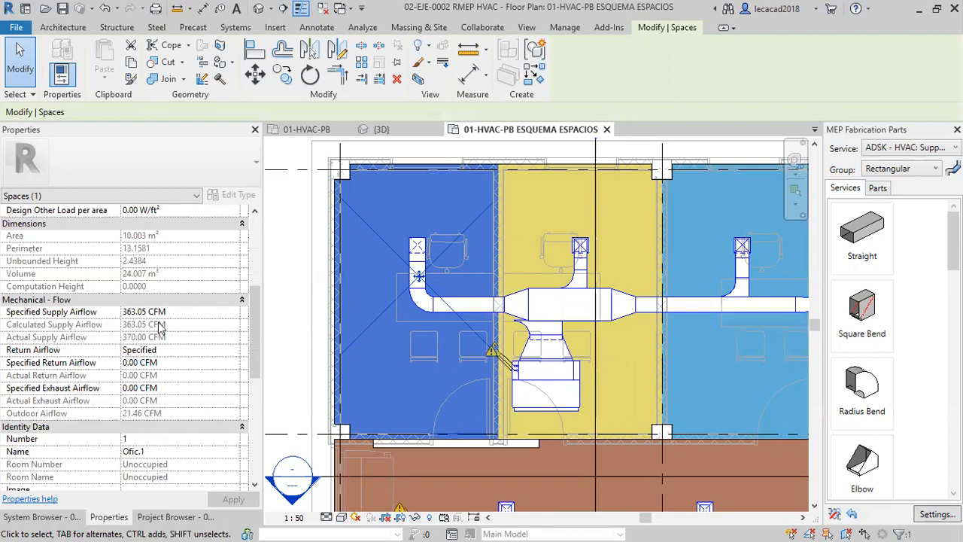
scroll(187, 331, down, 1)
scroll(143, 337, down, 2)
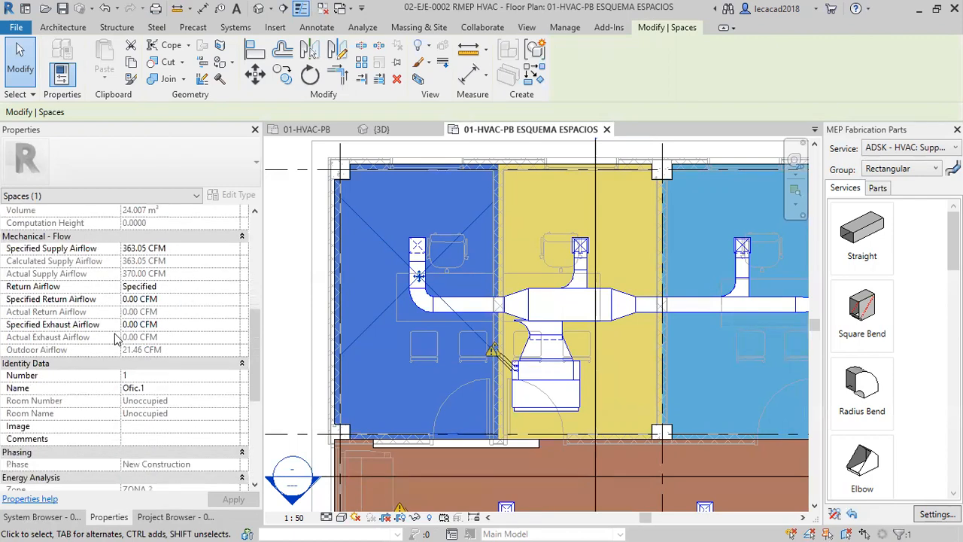
scroll(149, 308, down, 4)
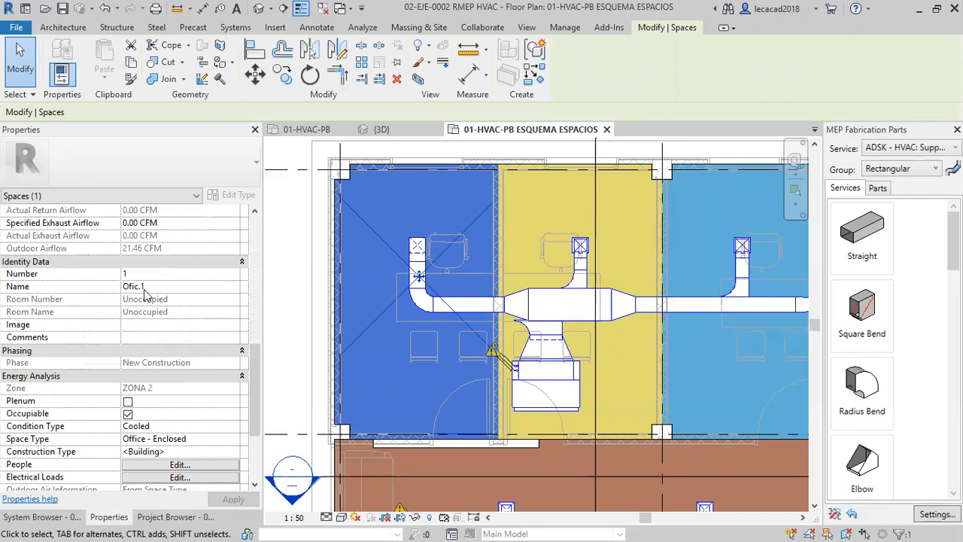
scroll(151, 320, down, 3)
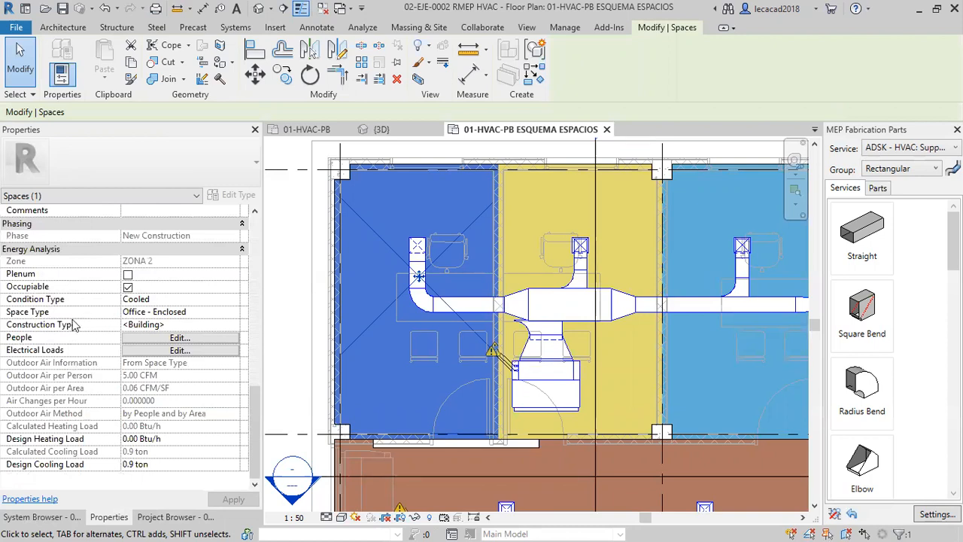
Examine the Ofic.1 space type options, comparing parameters of Worship - Pulpit Choir - Religious and Active Storage, and leave without saving.
click(220, 313)
click(235, 314)
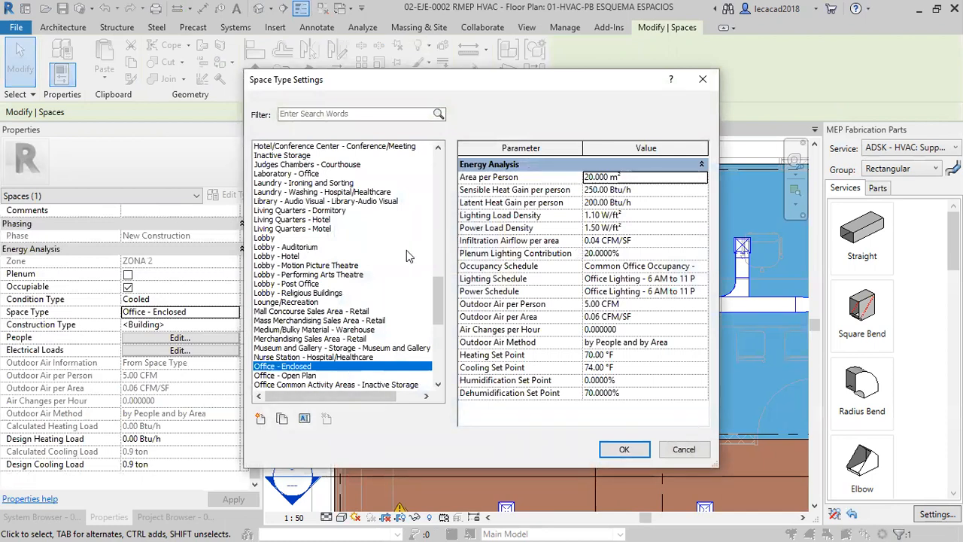
drag(439, 297, 441, 352)
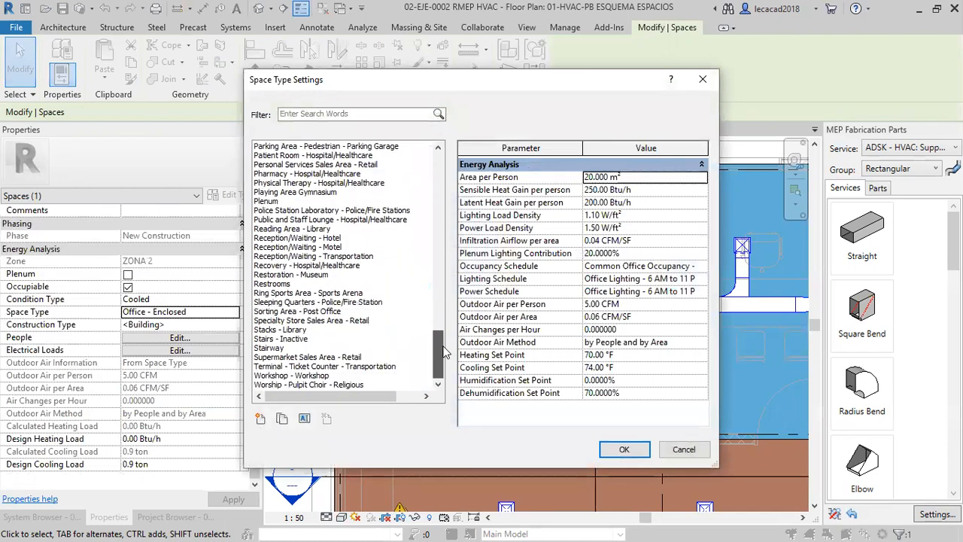
click(334, 384)
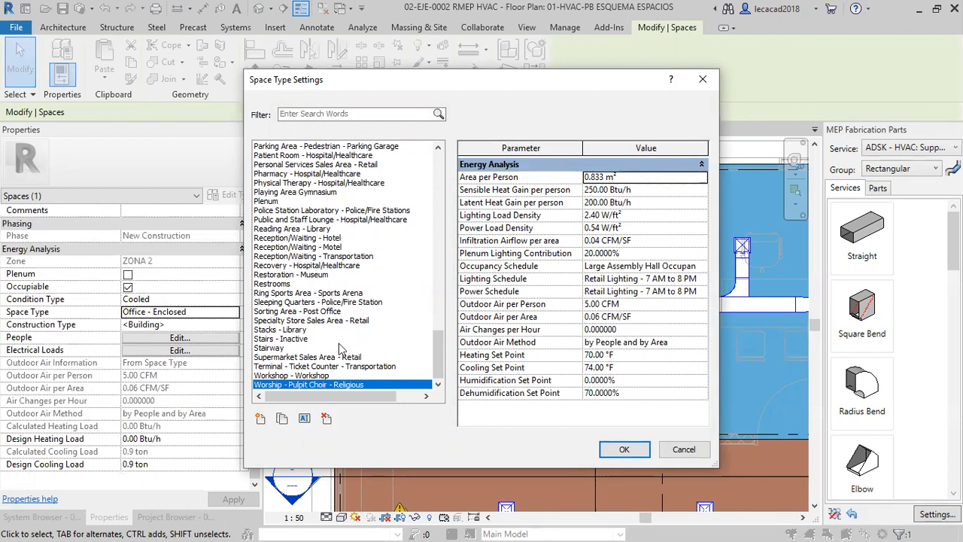
click(601, 203)
drag(641, 201, 584, 203)
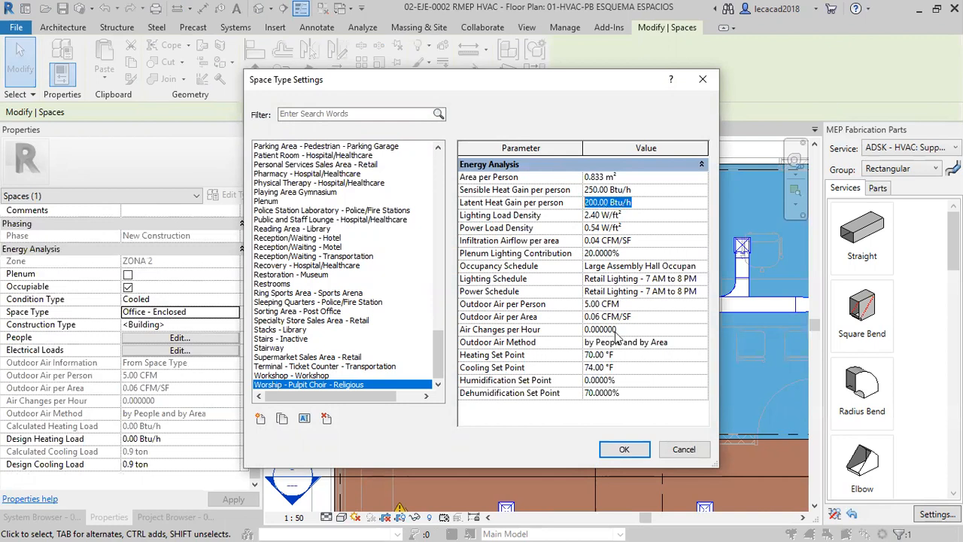
click(280, 219)
drag(440, 353, 442, 171)
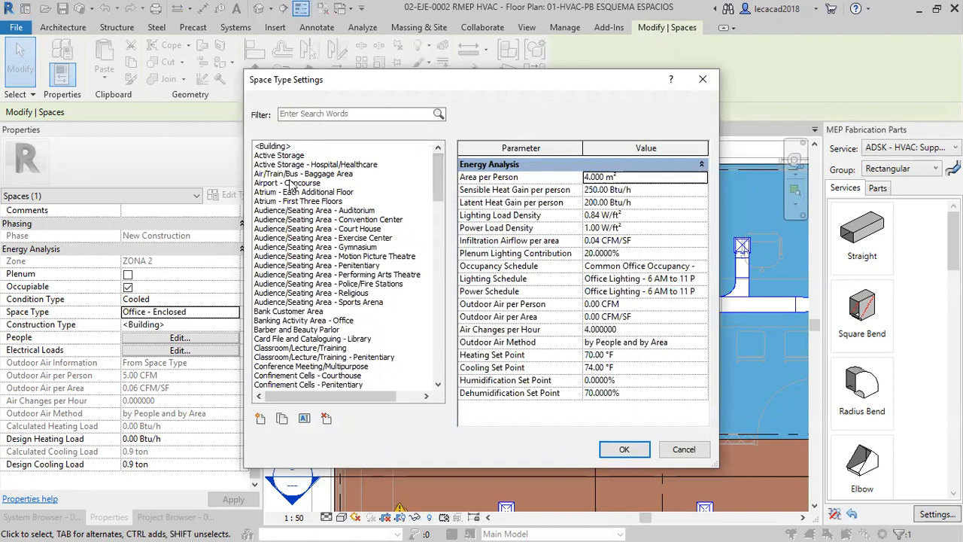
click(286, 155)
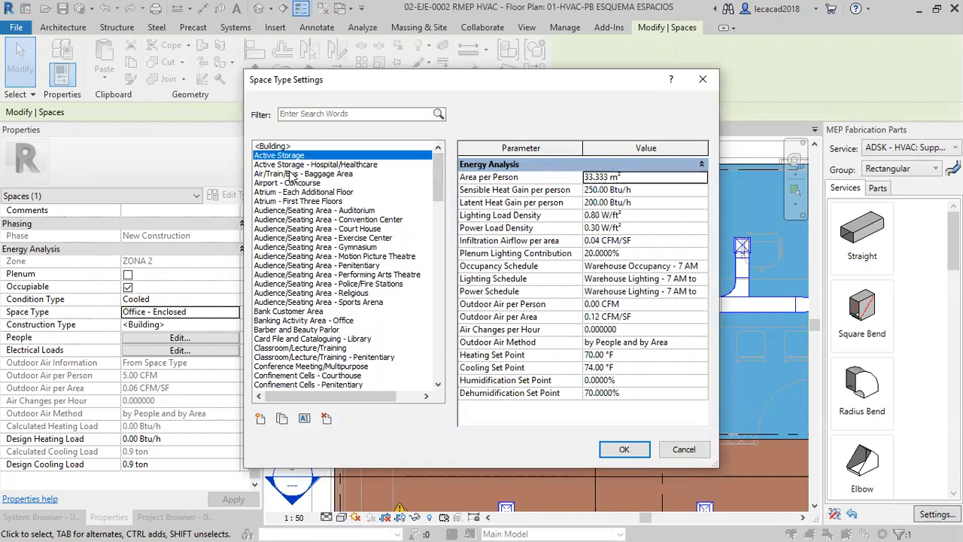
scroll(444, 192, down, 2)
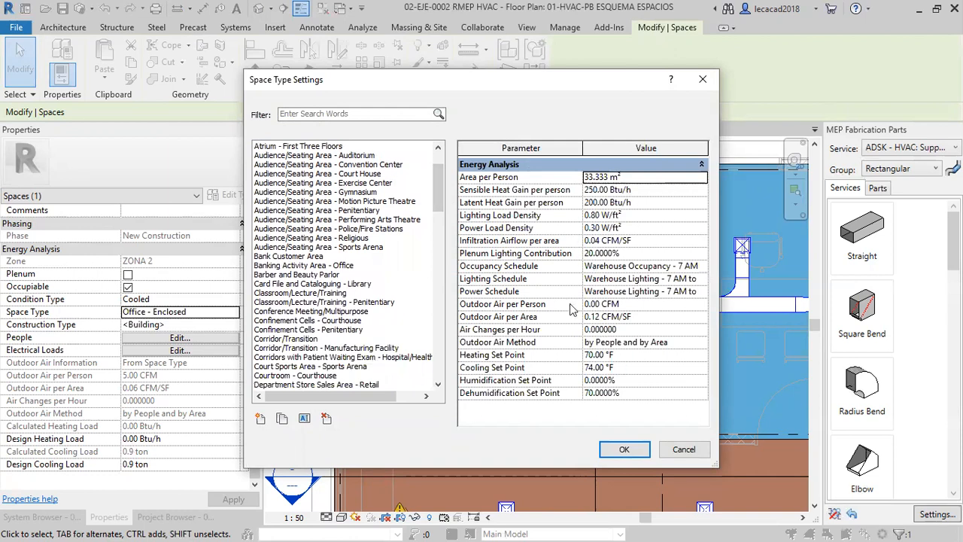
click(684, 449)
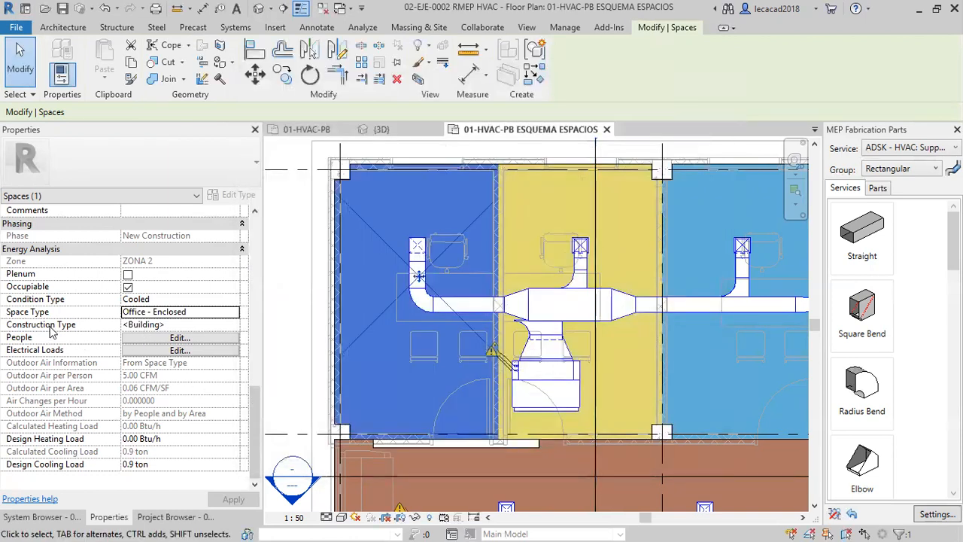
Try adding a construction type named Construction for the Ofic.1 space, check its roof construction options, and discard it.
click(230, 325)
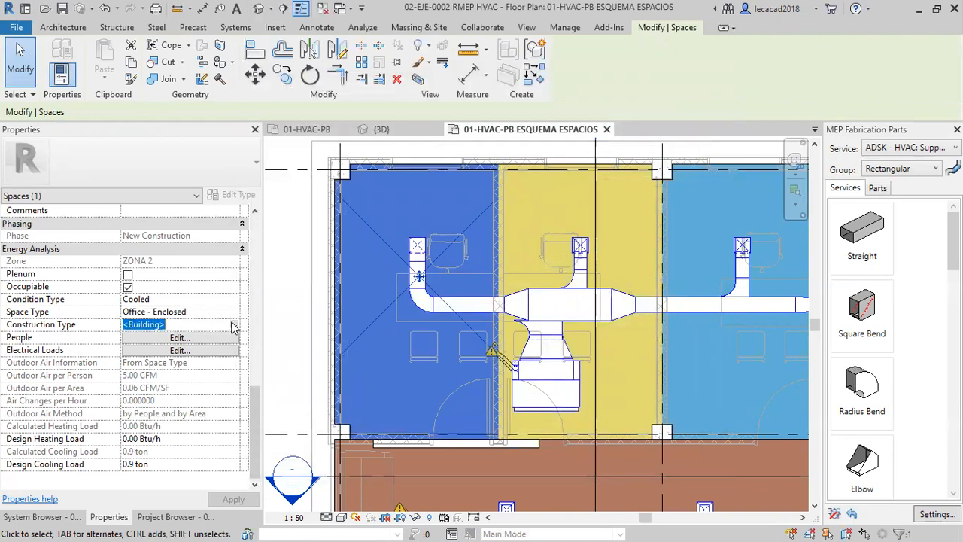
click(235, 325)
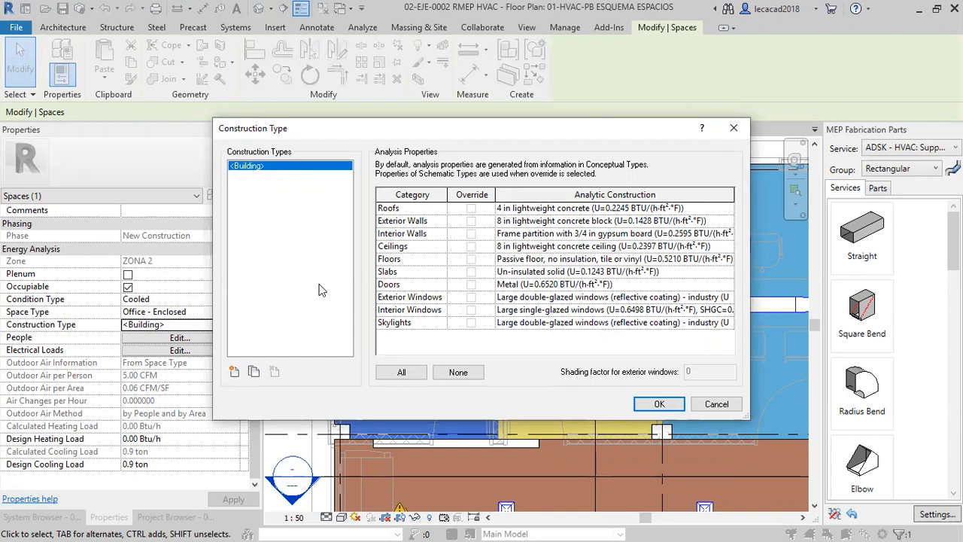
click(234, 371)
click(482, 302)
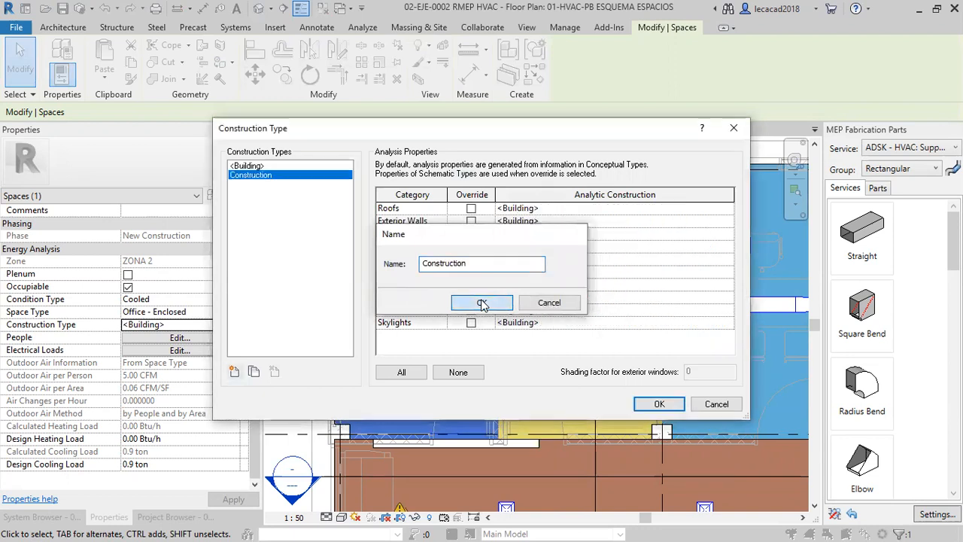
click(581, 208)
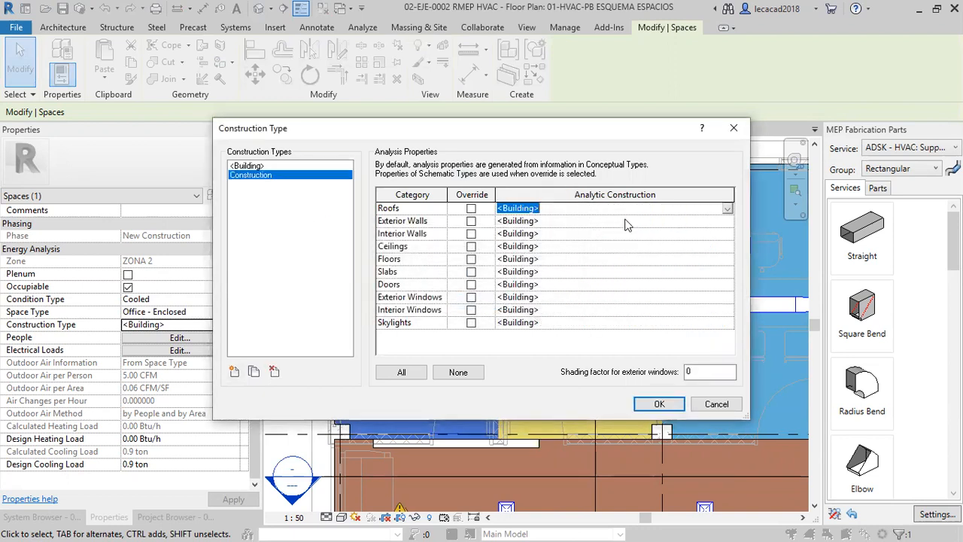
click(727, 212)
mouse_move(856, 230)
mouse_down()
mouse_move(857, 273)
mouse_move(857, 224)
mouse_up()
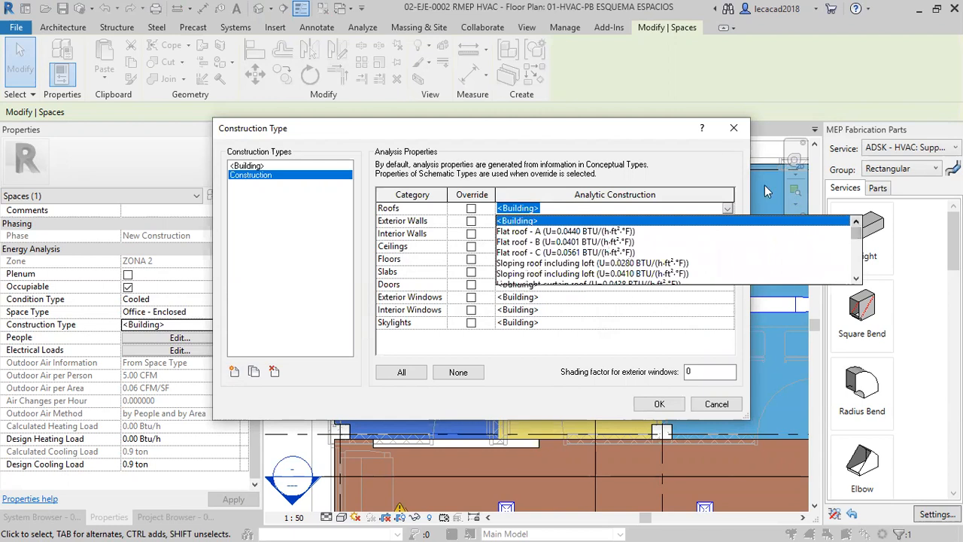
click(673, 163)
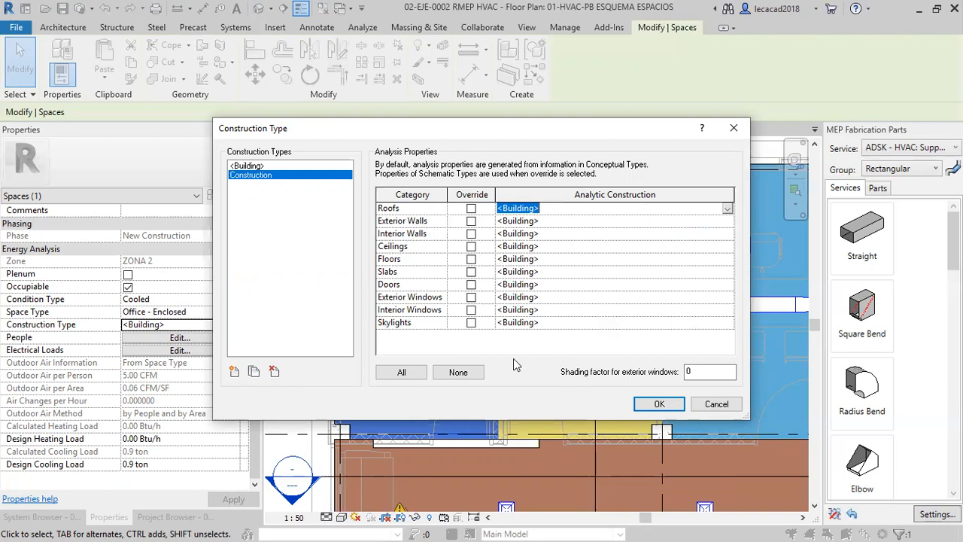
click(717, 404)
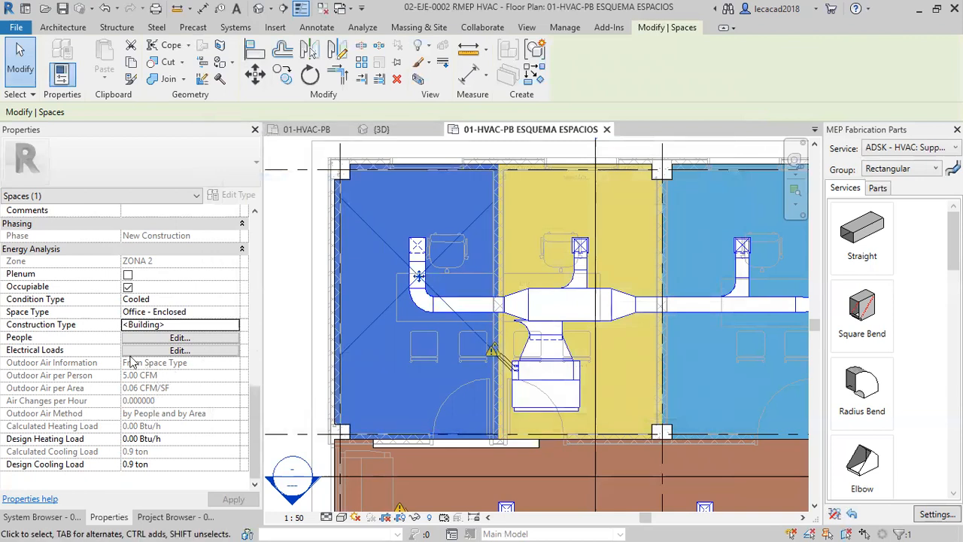
Check the Ofic.1 space's People settings, including the occupancy value options, and leave without saving.
click(166, 340)
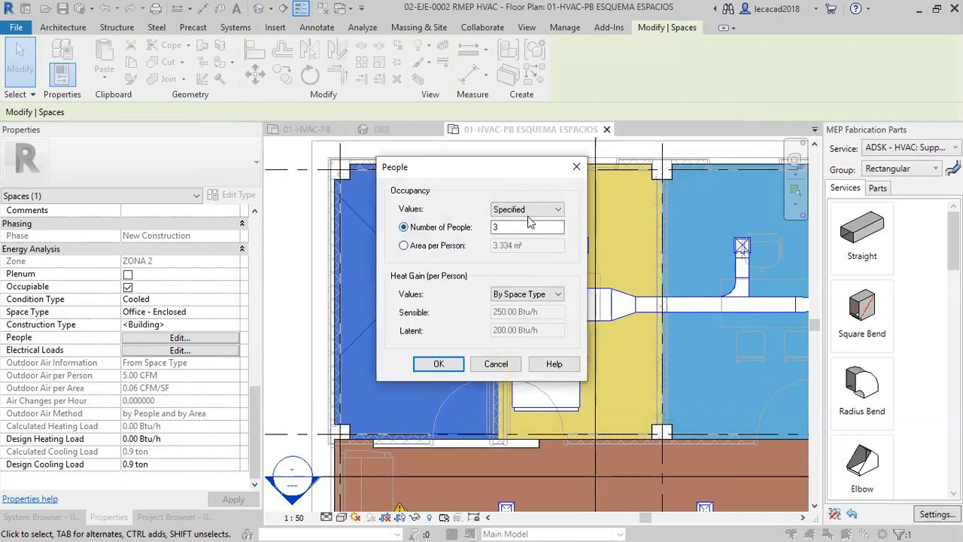
click(557, 209)
click(502, 230)
click(502, 233)
click(496, 364)
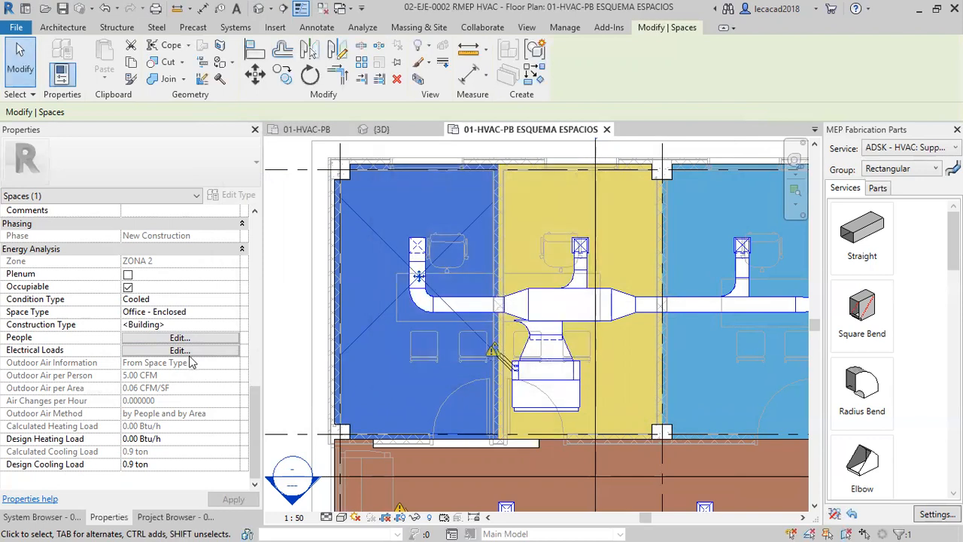
Check the Ofic.1 space's Electrical Loads settings, including the lighting value options, and leave without saving.
click(183, 350)
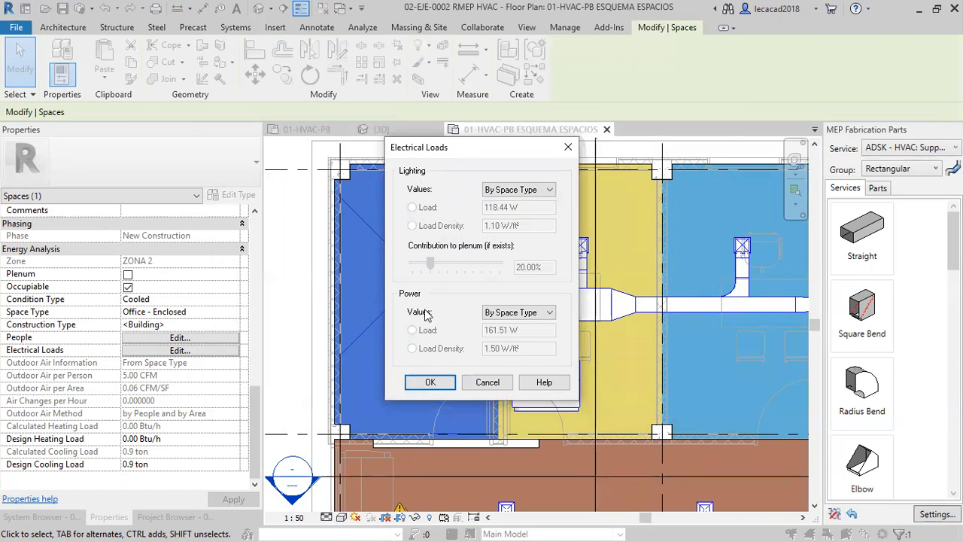
click(553, 190)
click(512, 198)
click(548, 192)
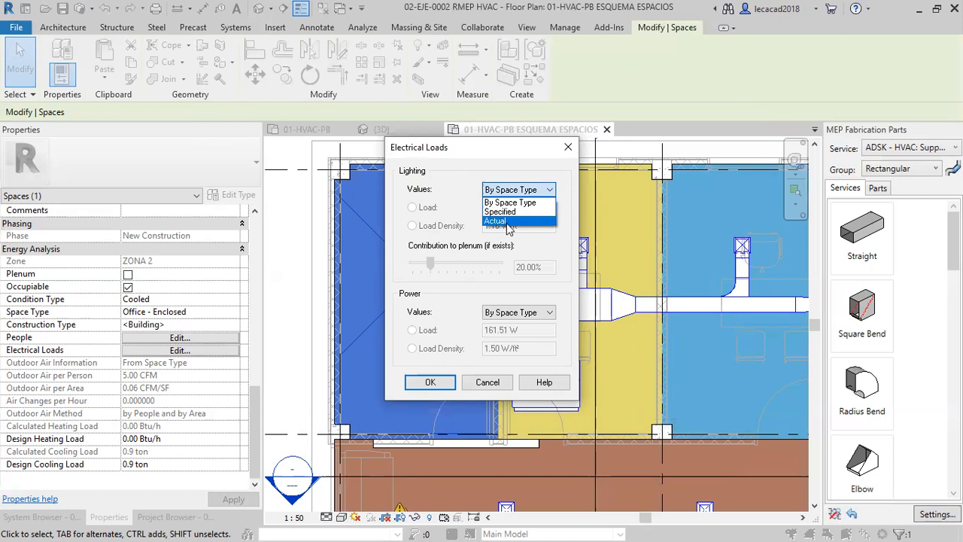
click(558, 239)
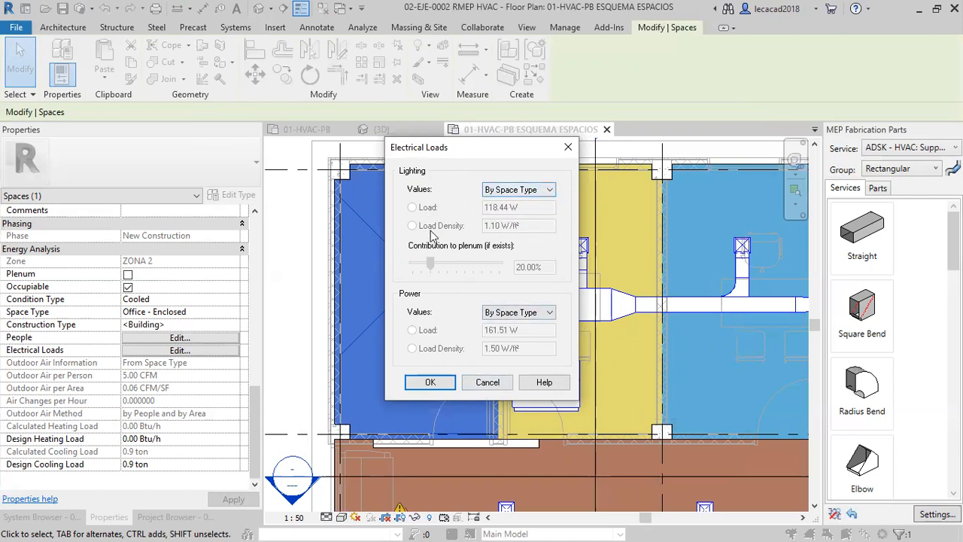
click(487, 382)
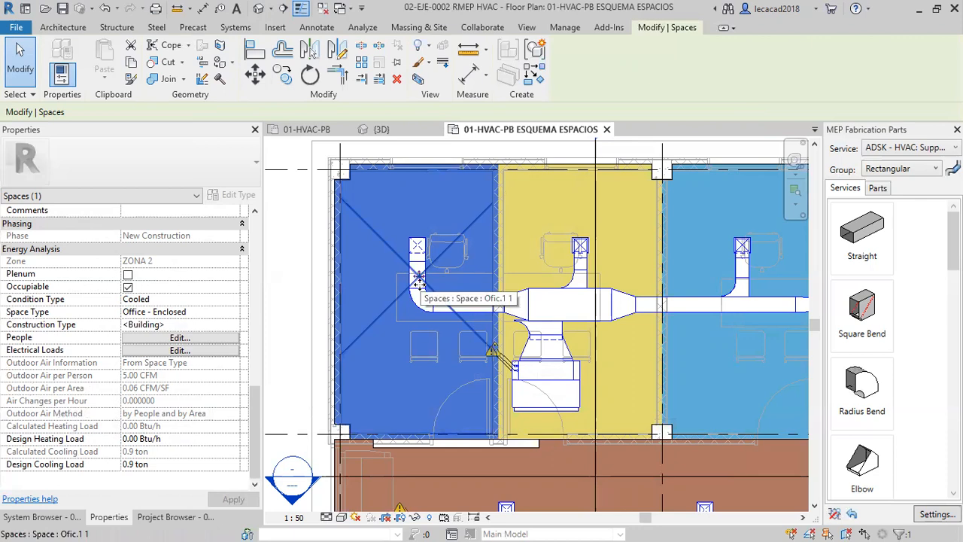
Deselect the space and highlight HVAC zones ZONA 1, ZONA 2 and ZONA 3 in turn to examine the spaces they cover.
scroll(418, 281, down, 3)
key(Escape)
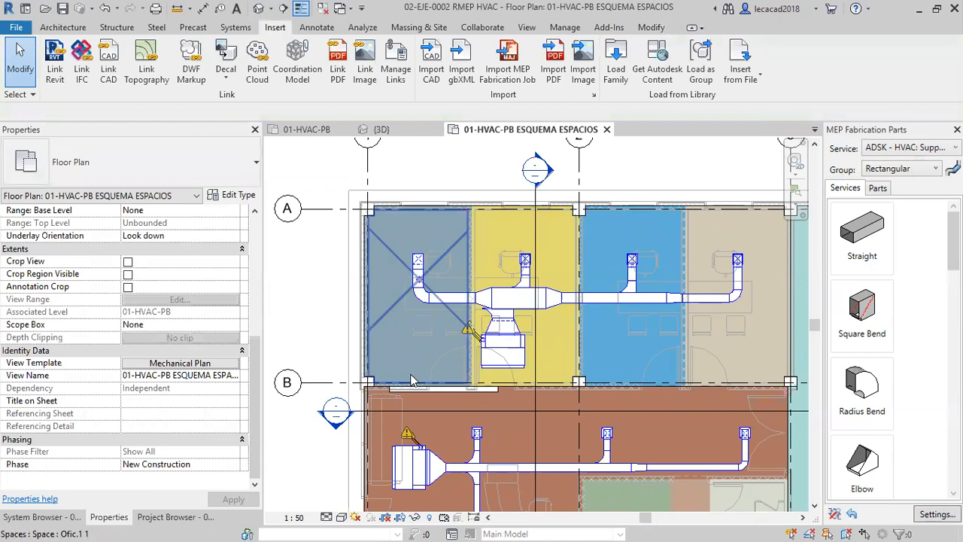
click(51, 517)
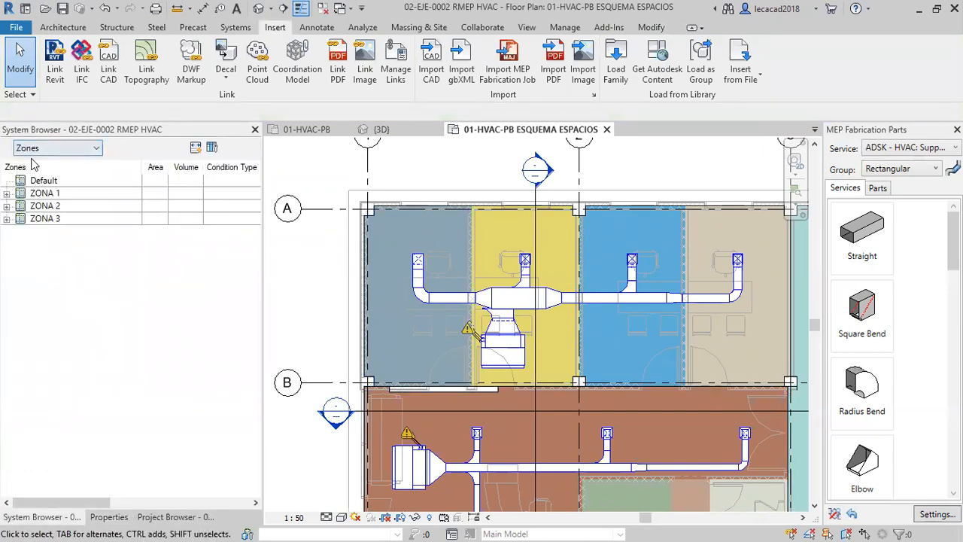
click(47, 194)
click(50, 206)
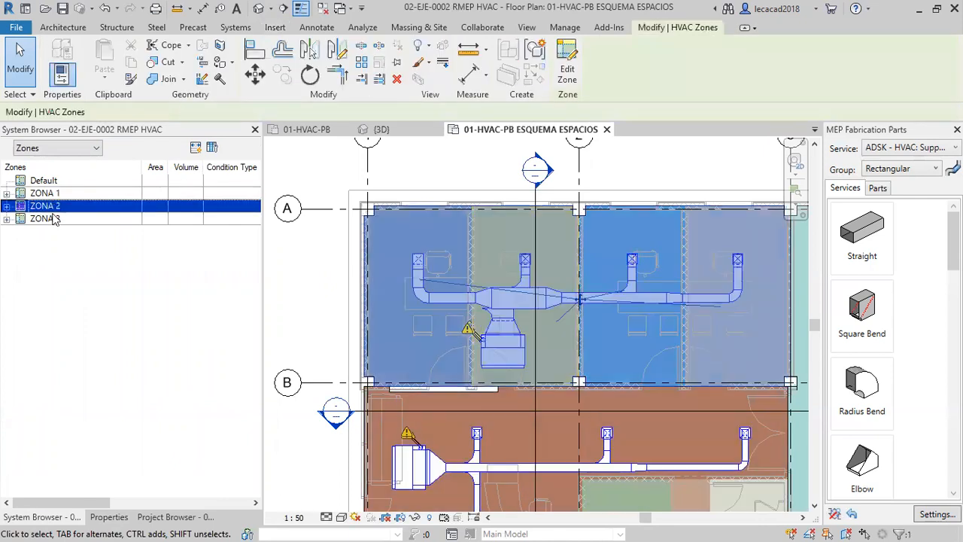
click(45, 218)
click(45, 193)
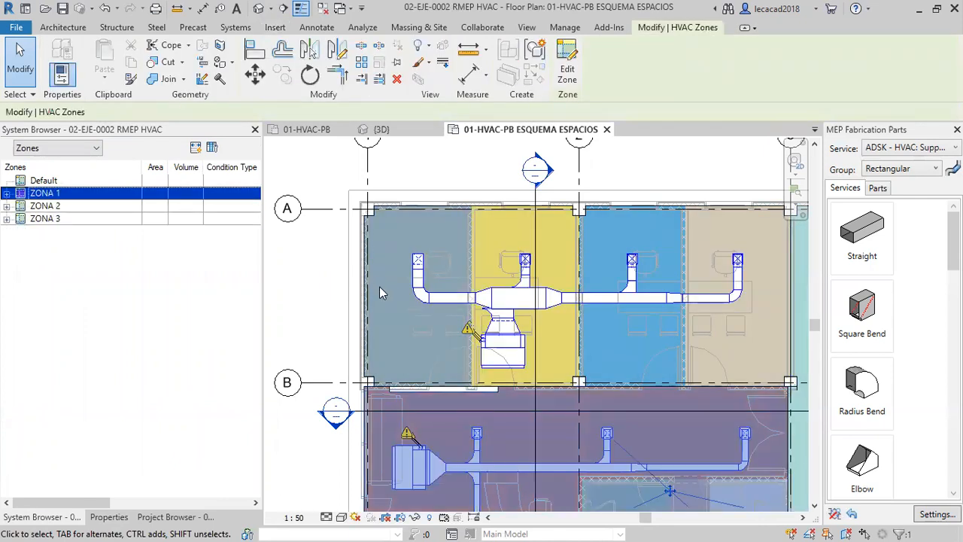
Highlight HVAC zones ZONA 2 and ZONA 3 in the floor plan, review ZONA 3's properties, and clear the selection.
scroll(384, 294, down, 1)
scroll(437, 406, down, 1)
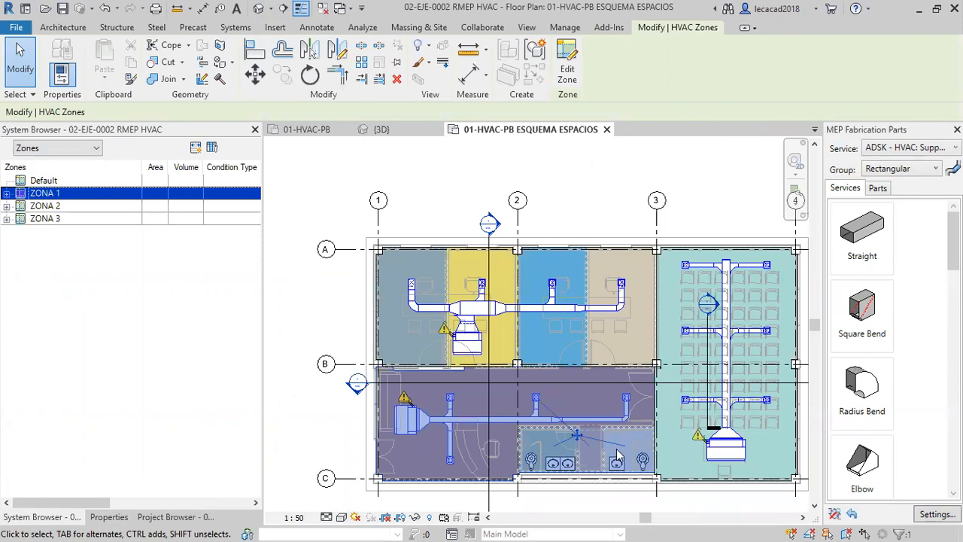
click(76, 205)
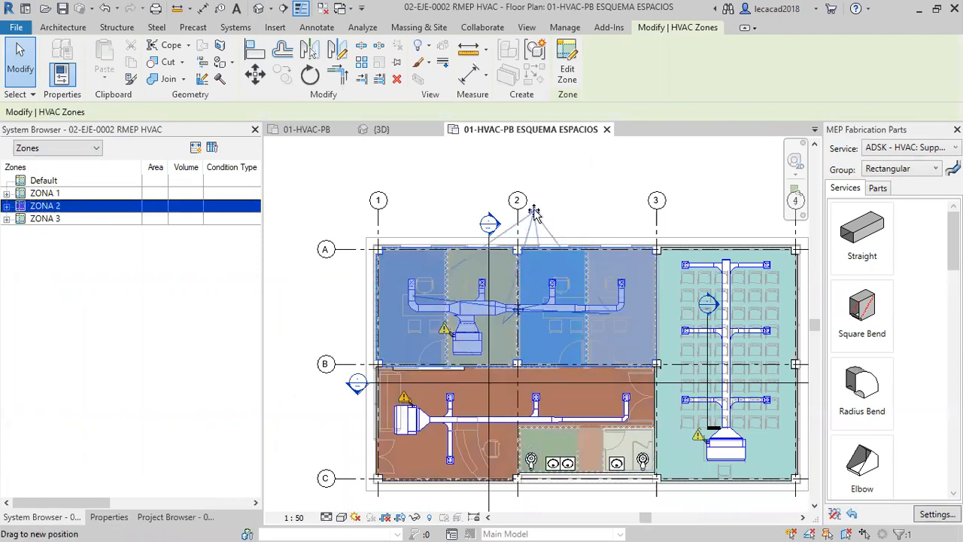
click(46, 218)
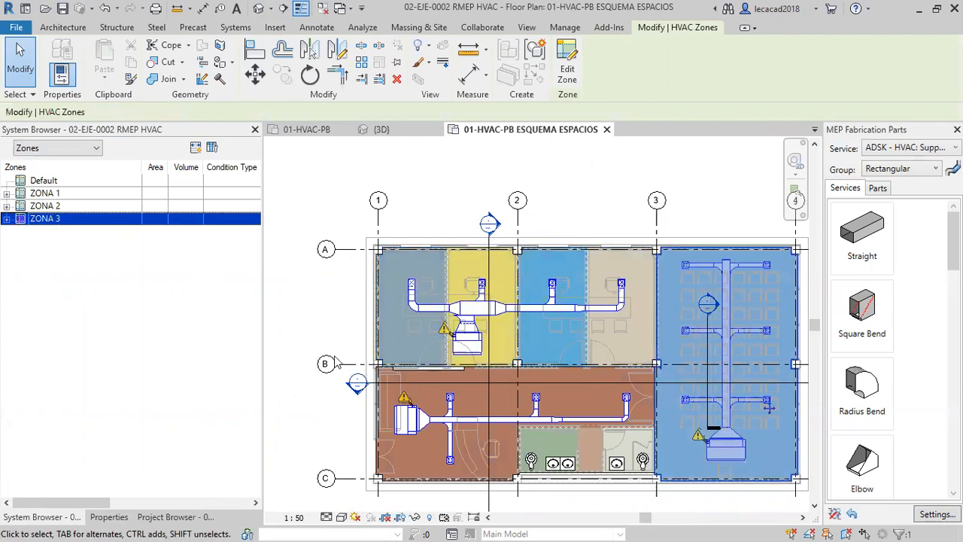
click(109, 516)
scroll(151, 242, up, 3)
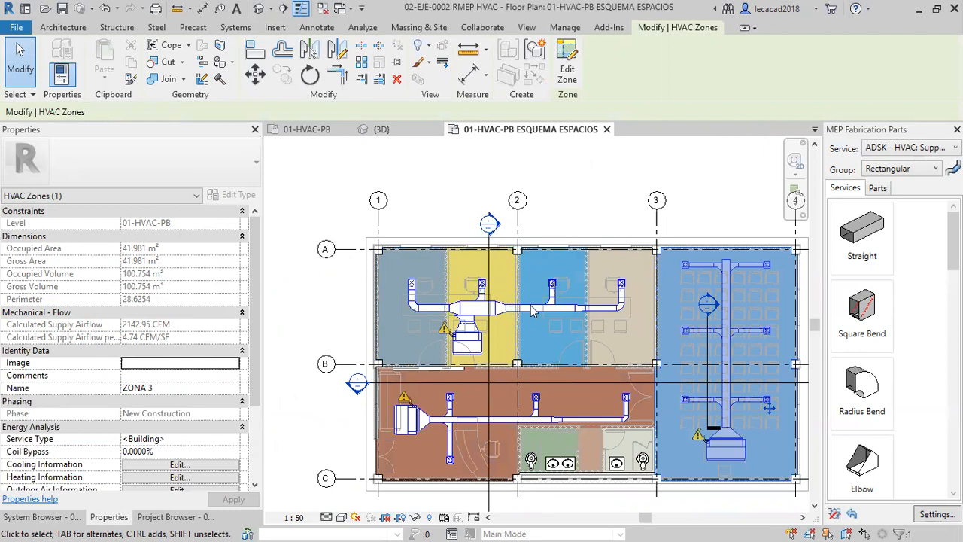
key(Escape)
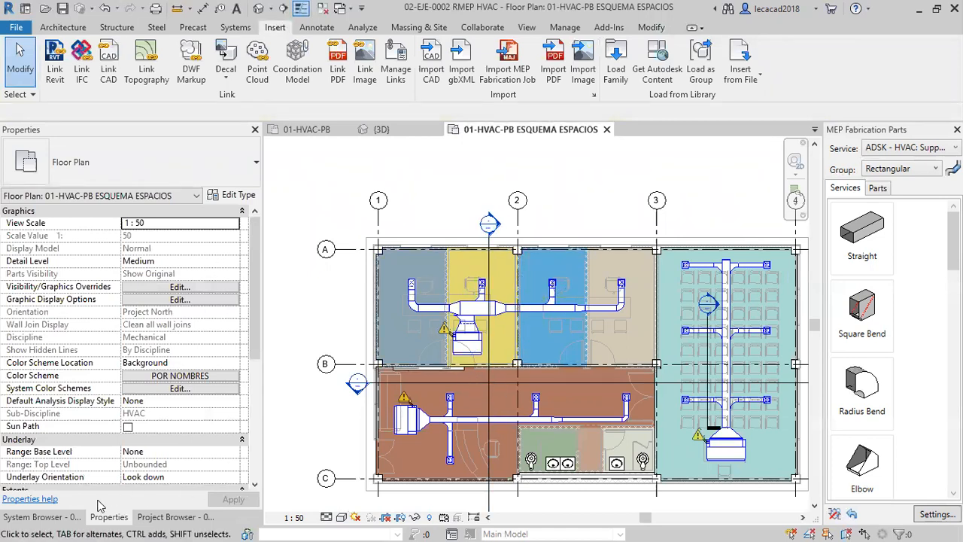
Select HVAC zone ZONA 2 and review its dimensions, supply airflow and energy analysis properties.
click(41, 517)
click(45, 206)
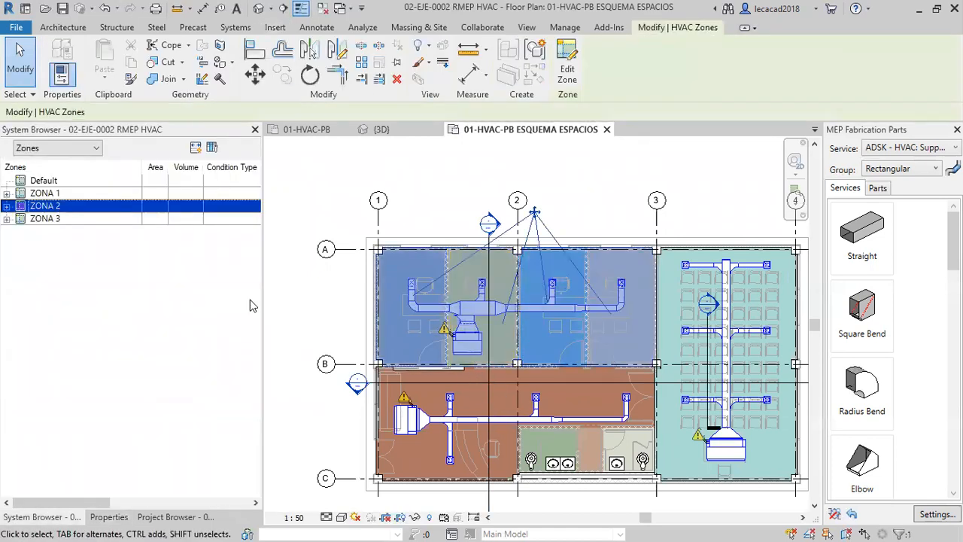
click(106, 516)
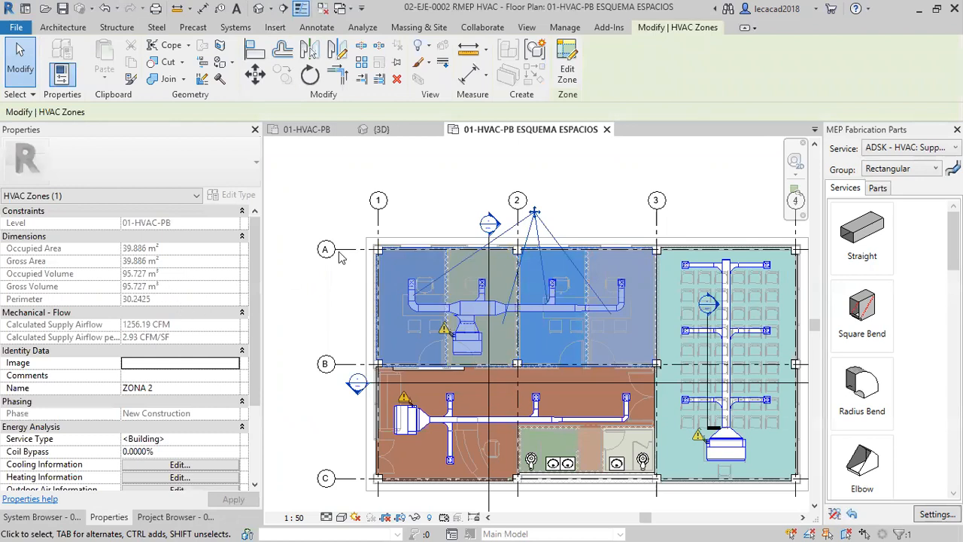
scroll(155, 331, down, 1)
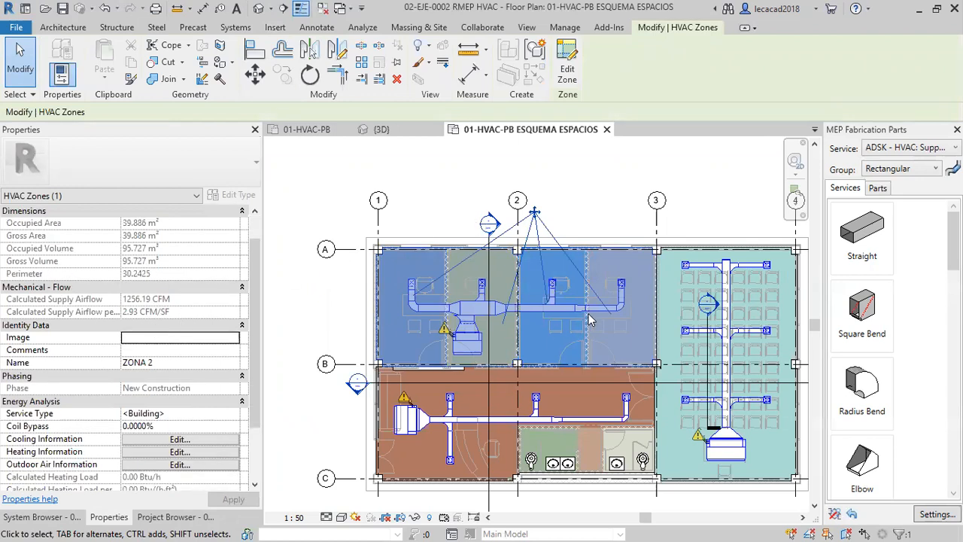
scroll(159, 309, up, 1)
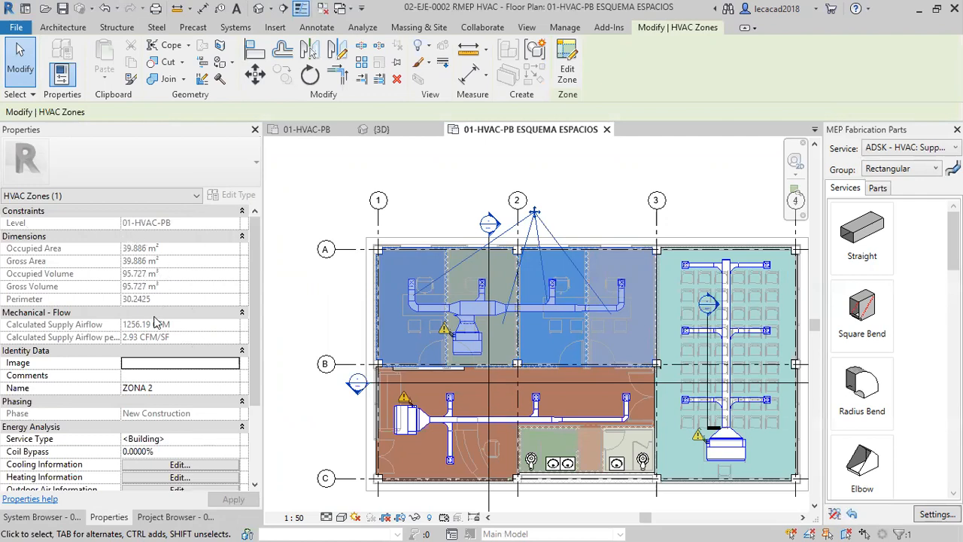
scroll(156, 320, down, 2)
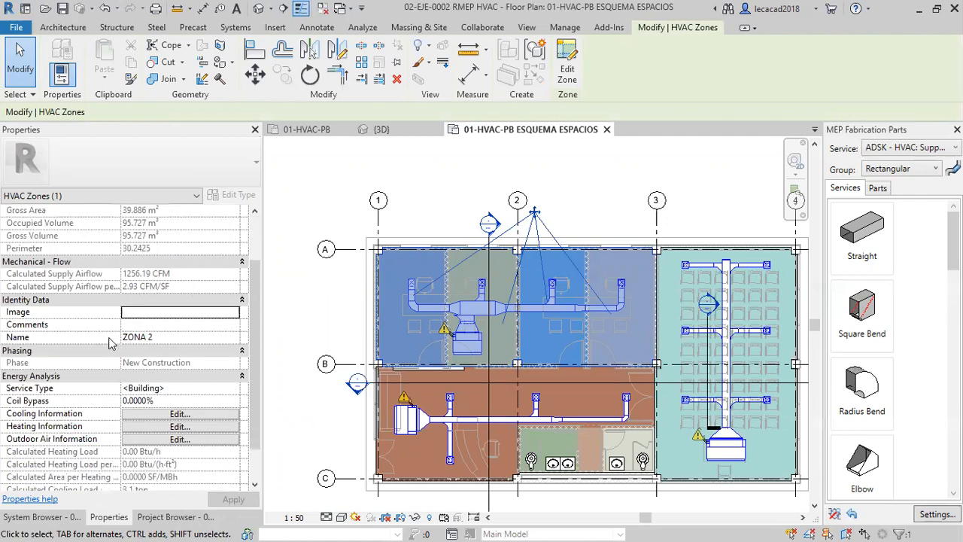
scroll(151, 347, down, 2)
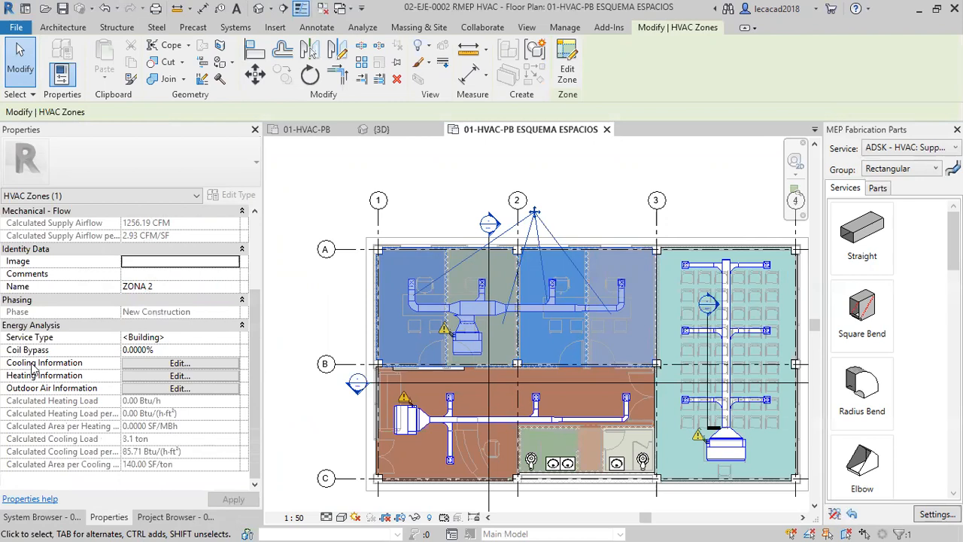
Check ZONA 2's Cooling Information and Heating Information settings, leaving both without saving.
click(200, 367)
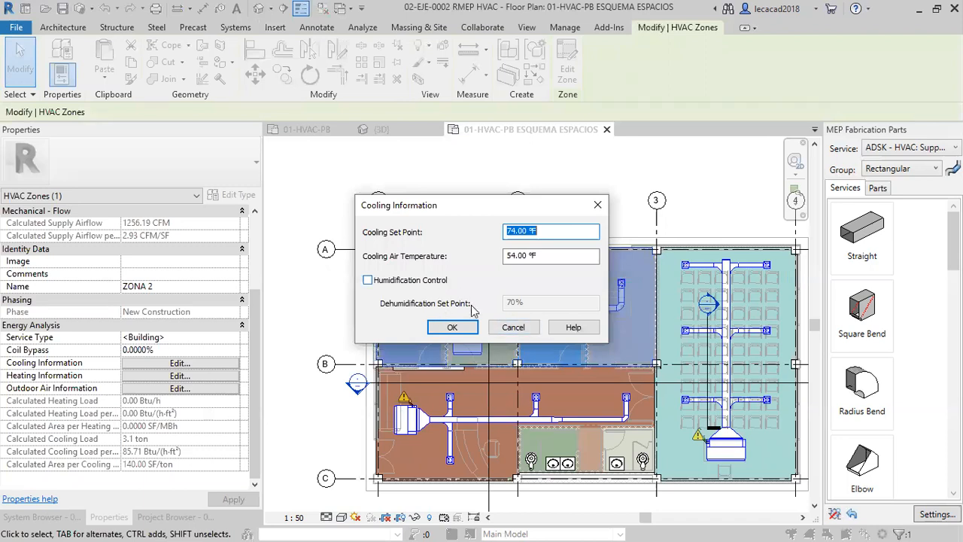
click(519, 331)
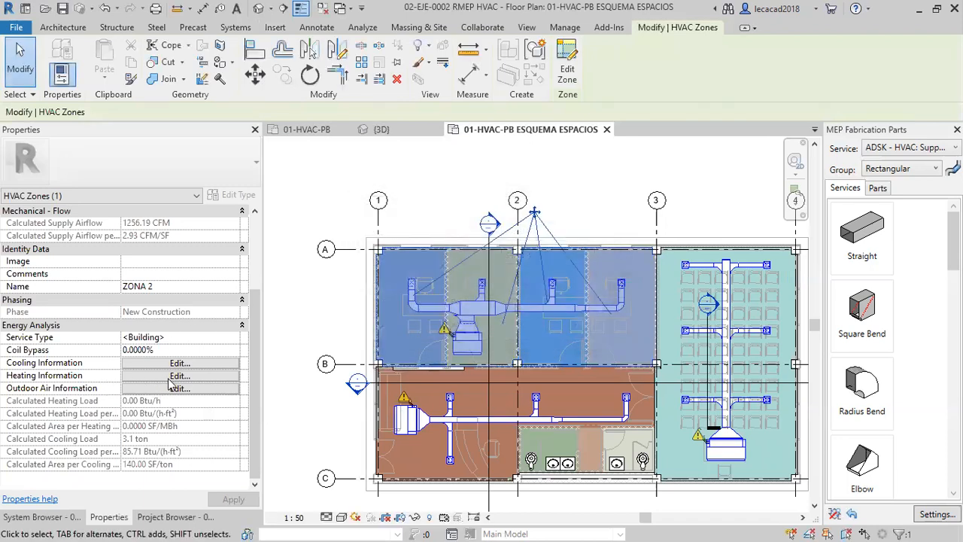
click(180, 365)
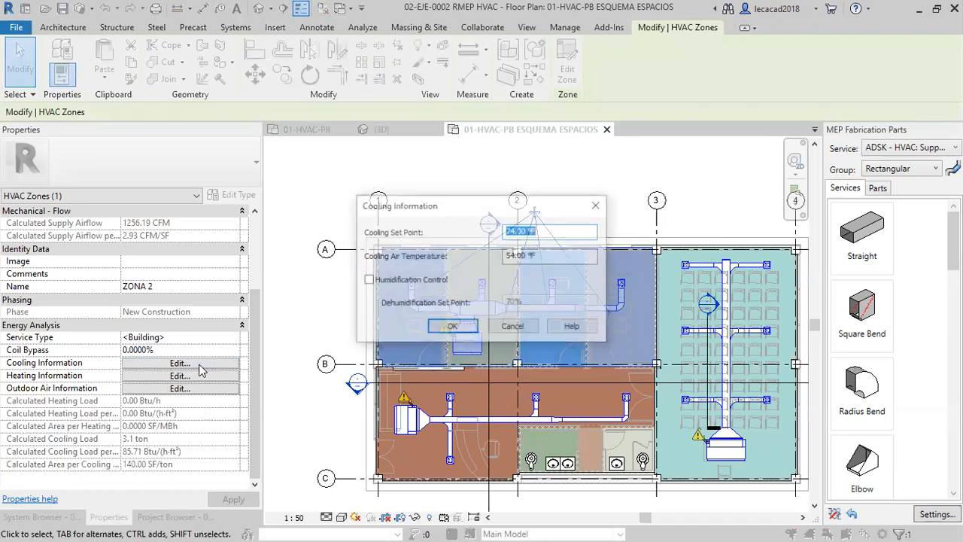
click(513, 327)
click(179, 376)
click(513, 327)
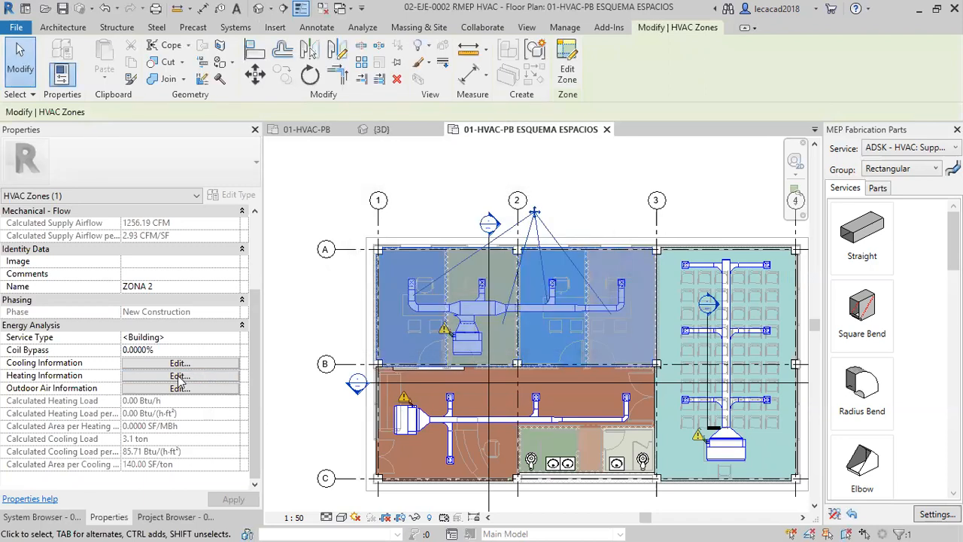
Check ZONA 2's Outdoor Air Information options, leave without saving, and deselect the zone.
click(180, 388)
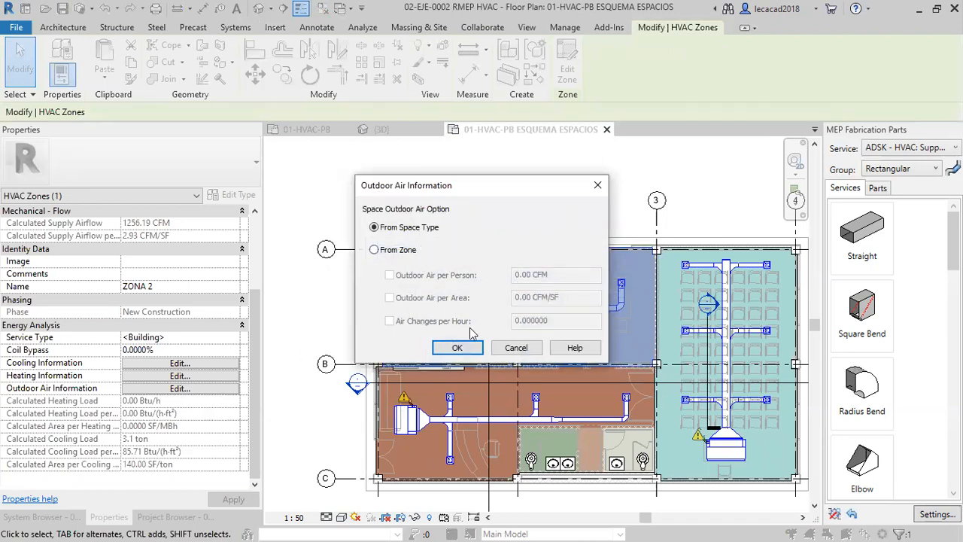
click(516, 348)
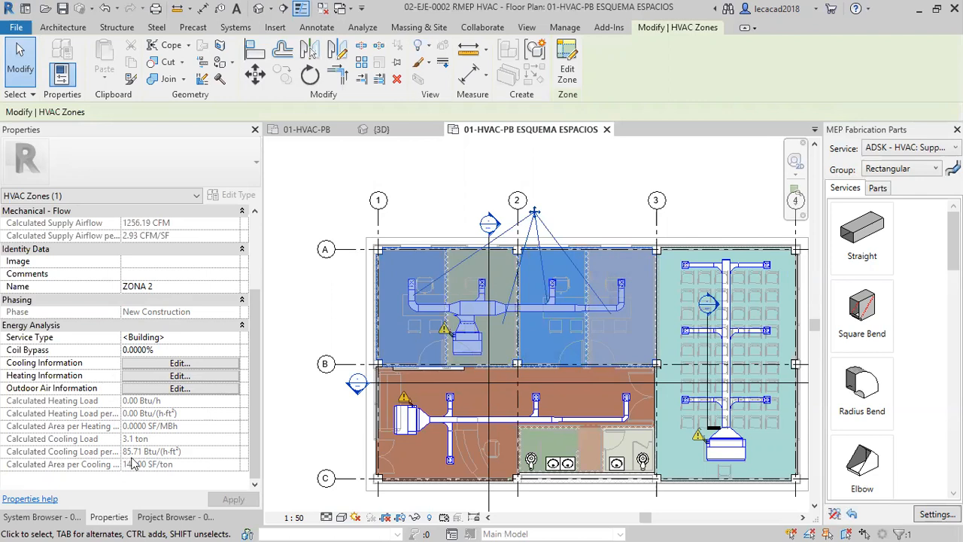
click(312, 441)
middle_drag(495, 419, 468, 407)
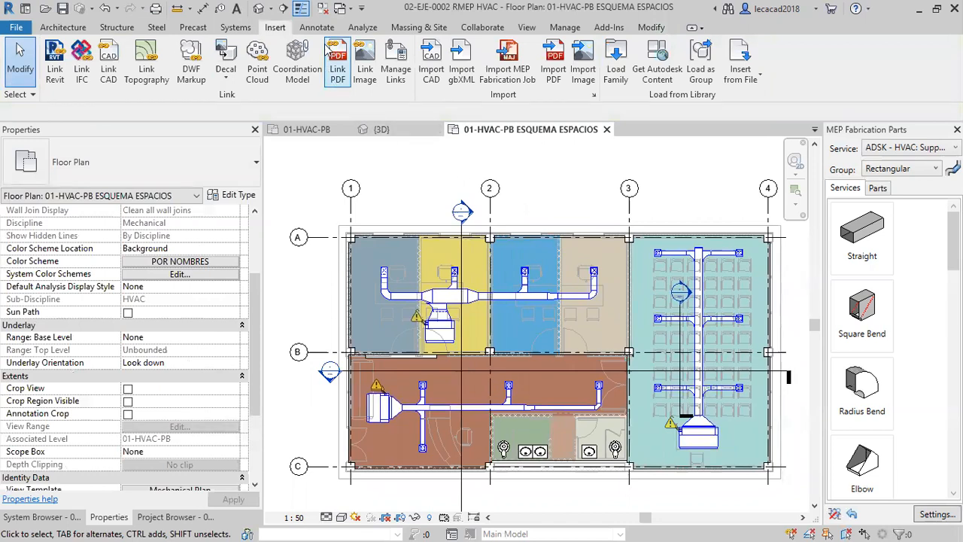
Open the Heating and Cooling Loads analysis and examine its general parameters and the 3D model preview from another side.
click(364, 28)
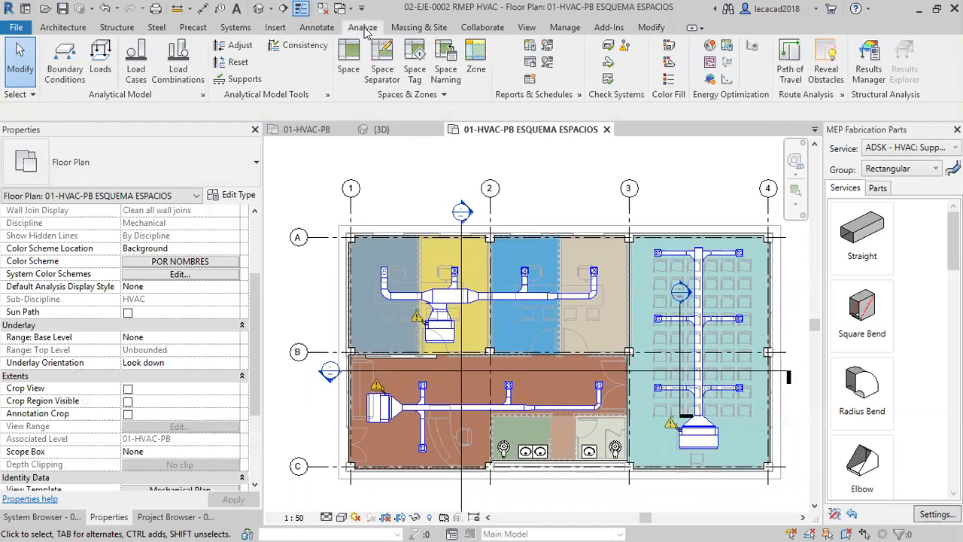
click(531, 48)
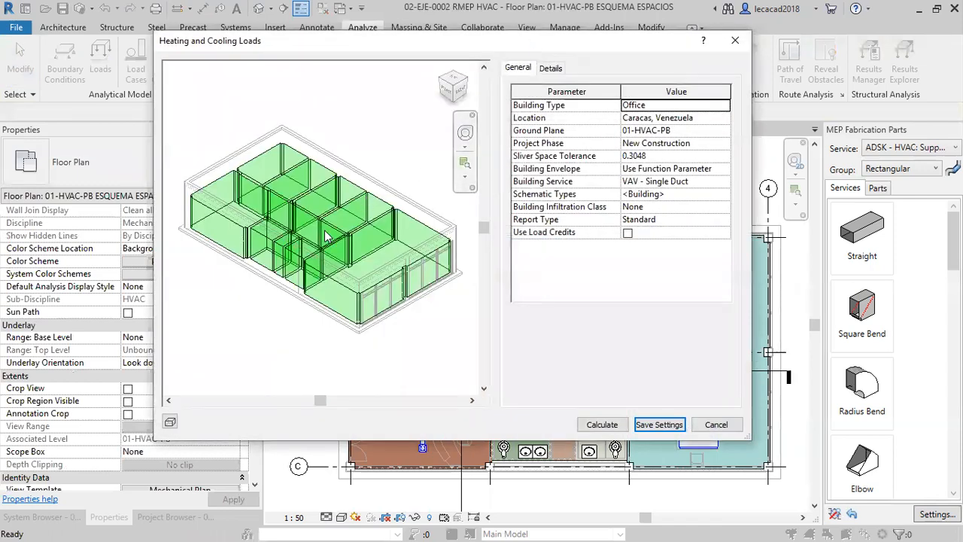
shift+middle_drag(370, 278, 219, 290)
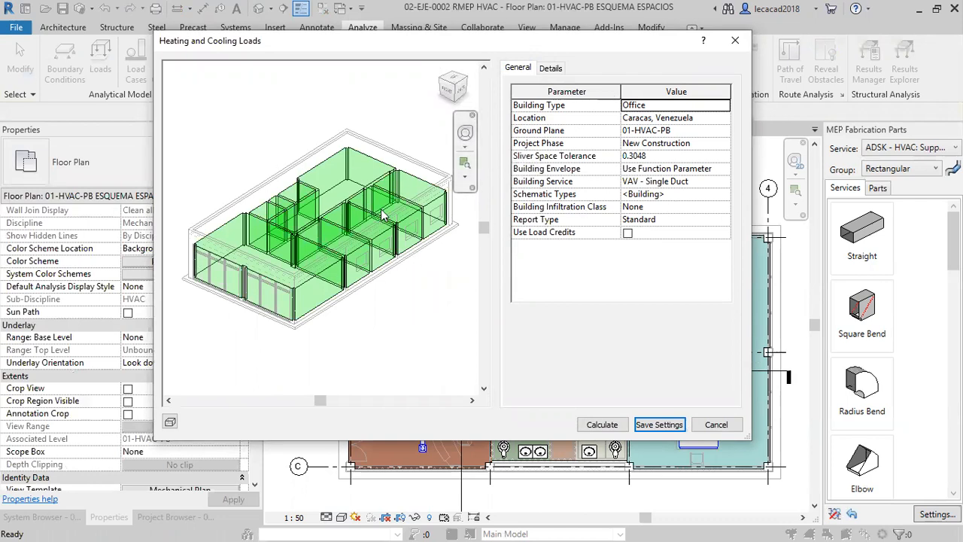
In the load analysis details, highlight ZONA 1, ZONA 2 and ZONA 3 in the 3D preview to examine their extents.
click(552, 69)
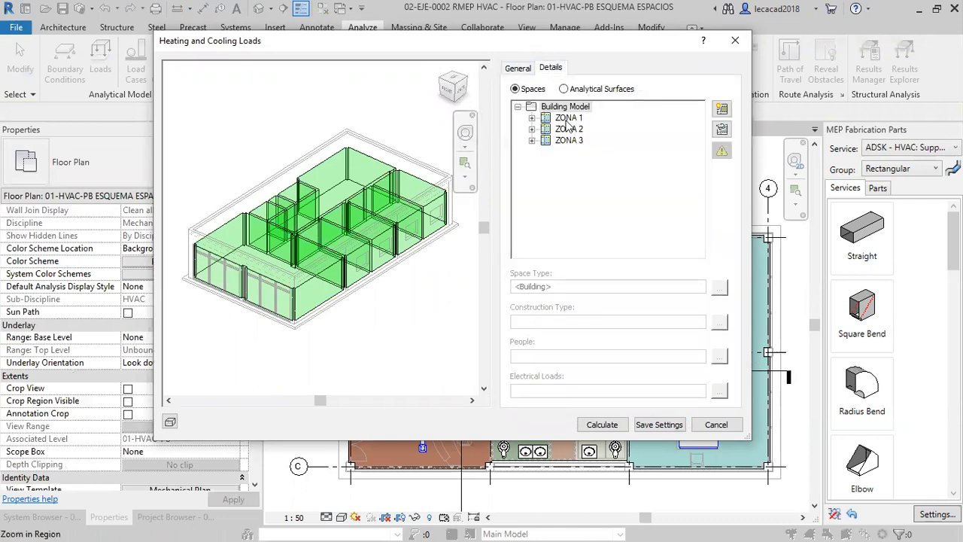
click(568, 118)
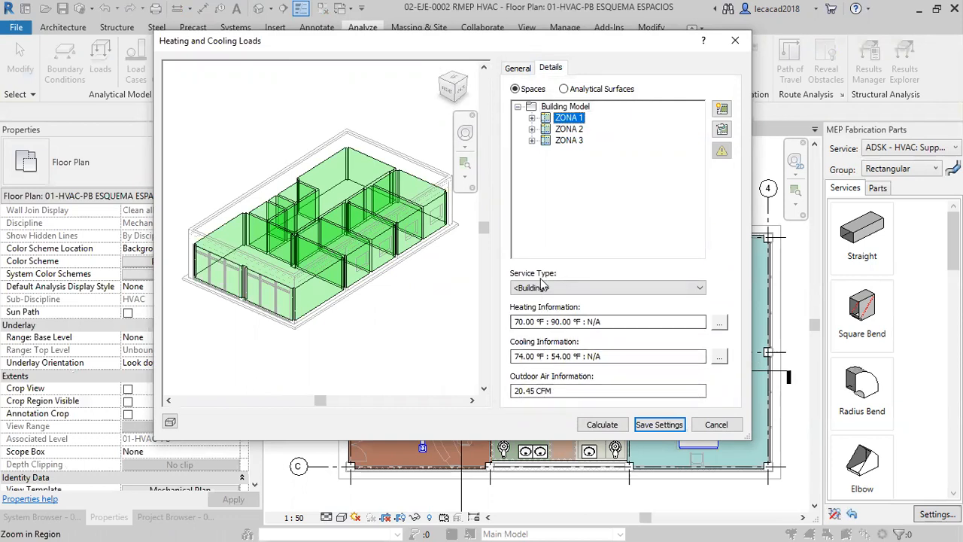
click(720, 111)
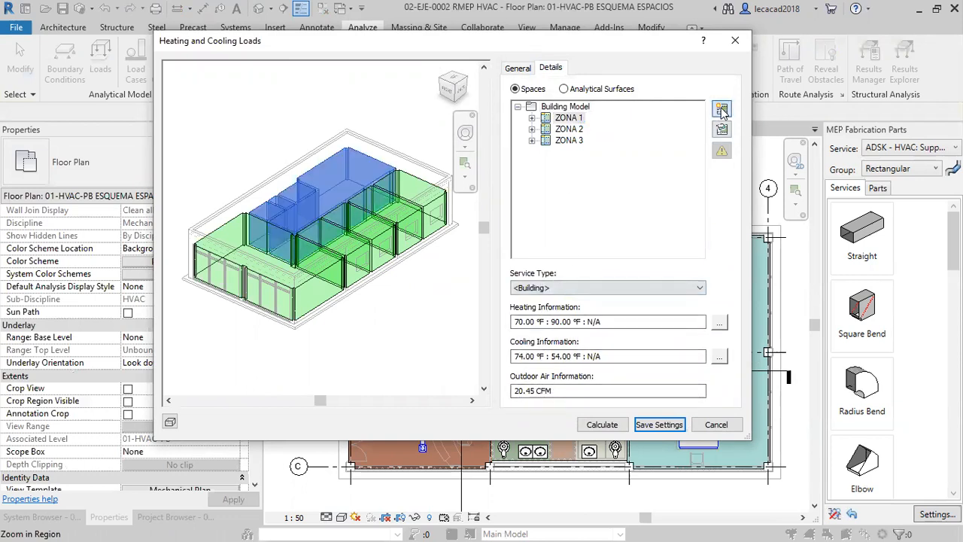
click(575, 131)
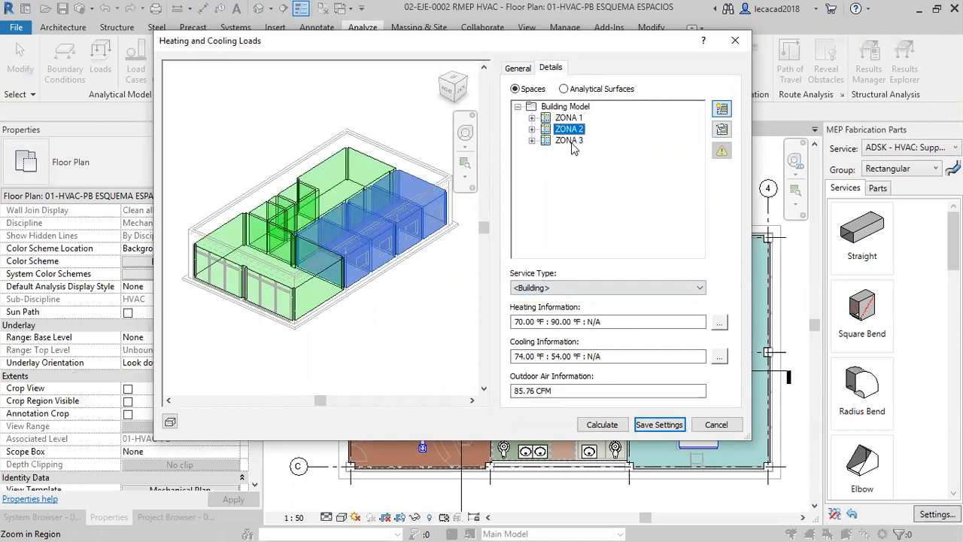
click(569, 141)
shift+middle_drag(323, 301, 294, 230)
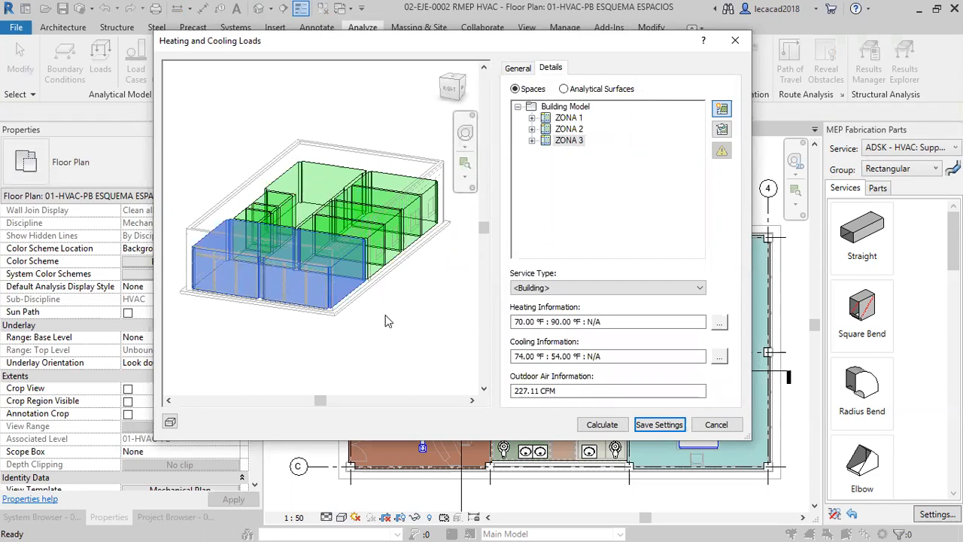
middle_drag(389, 304, 383, 306)
Expand ZONA 3 and ZONA 2 and examine the energy data of the Auditorio and the four office spaces.
click(532, 141)
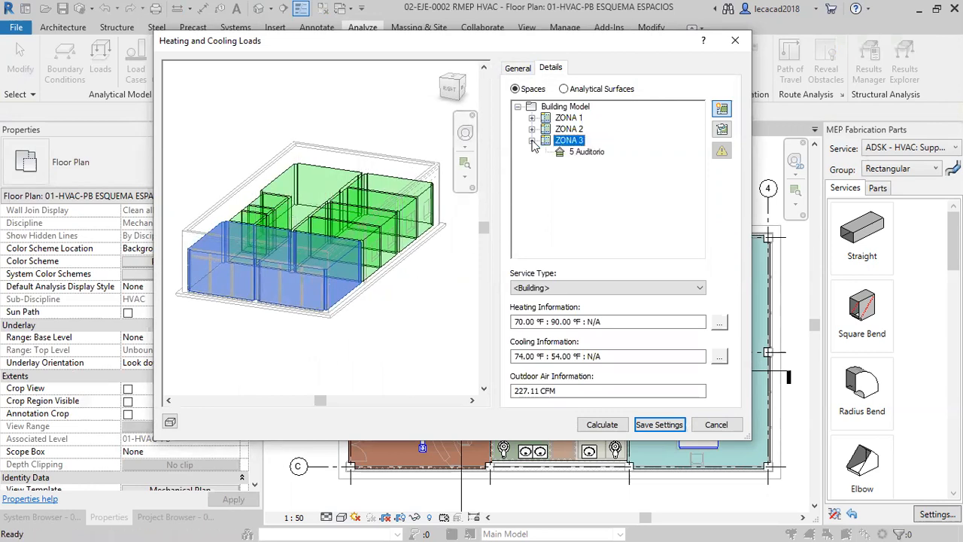
click(584, 153)
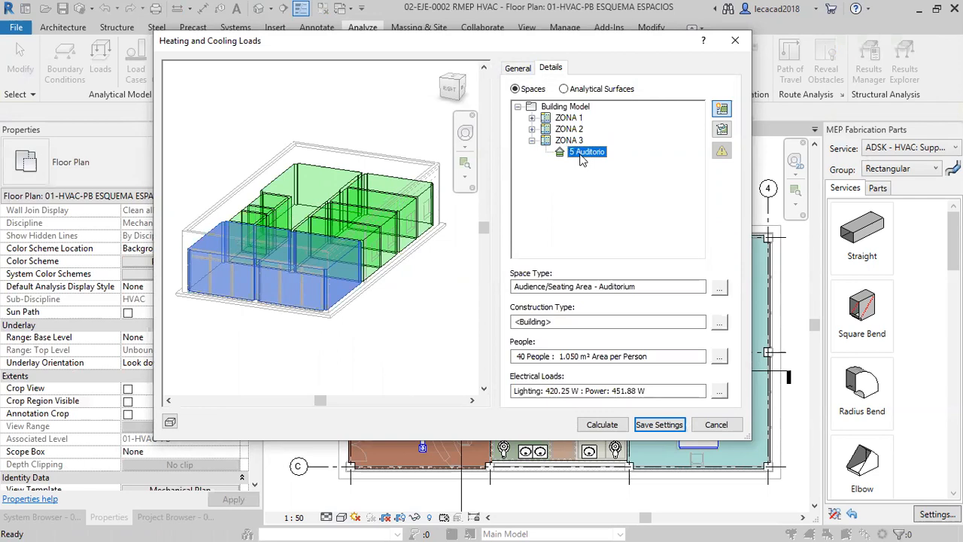
click(532, 129)
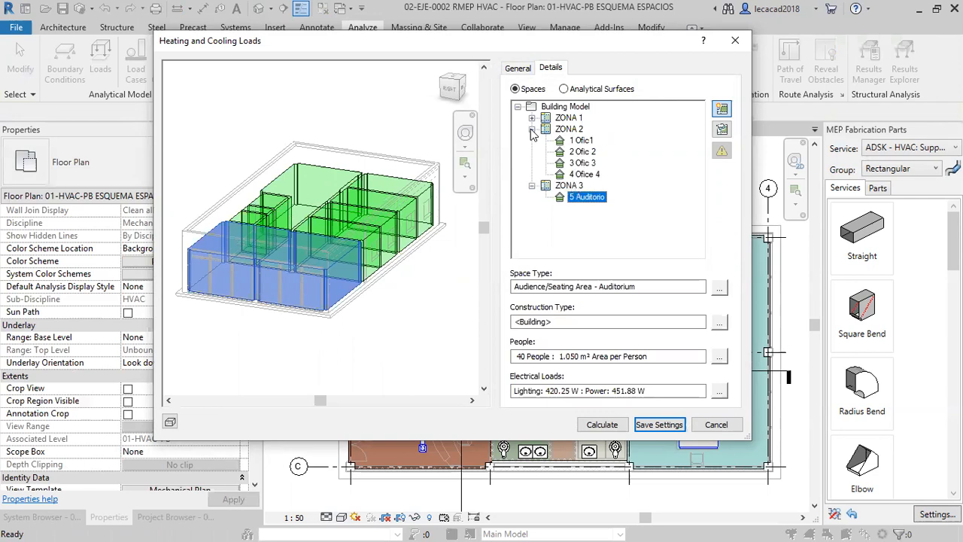
click(581, 141)
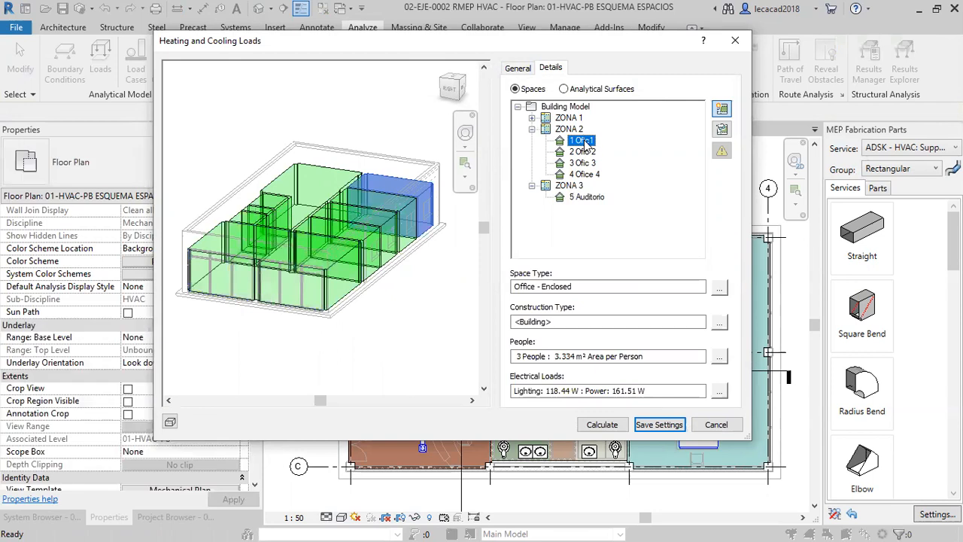
click(592, 152)
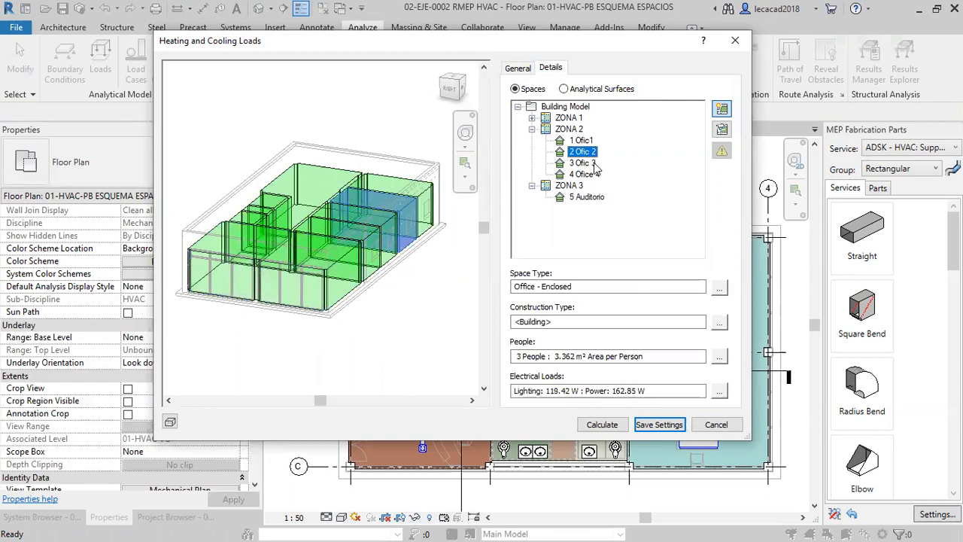
click(594, 164)
click(597, 175)
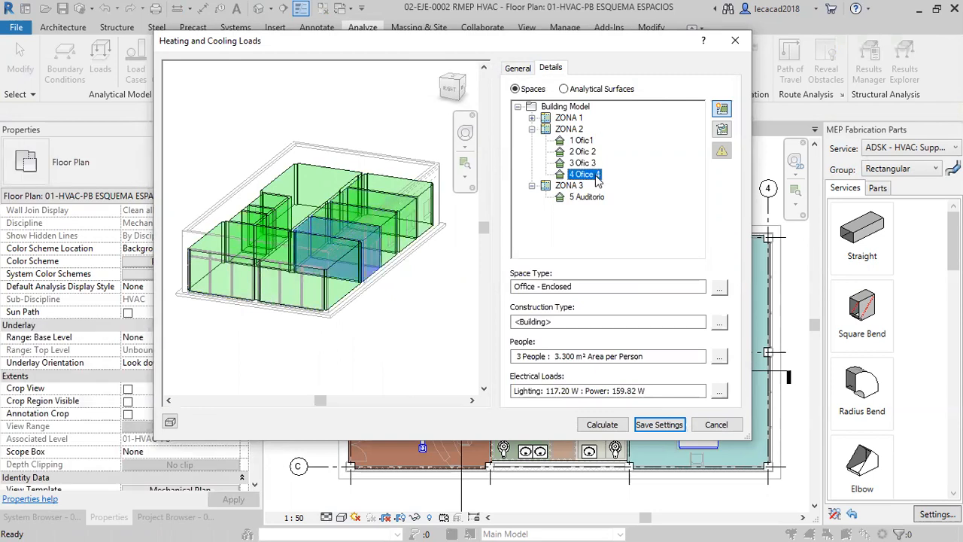
Expand ZONA 1, examine the energy data of its reception, service and restroom spaces, and reselect the whole zone.
click(532, 118)
click(585, 131)
click(598, 140)
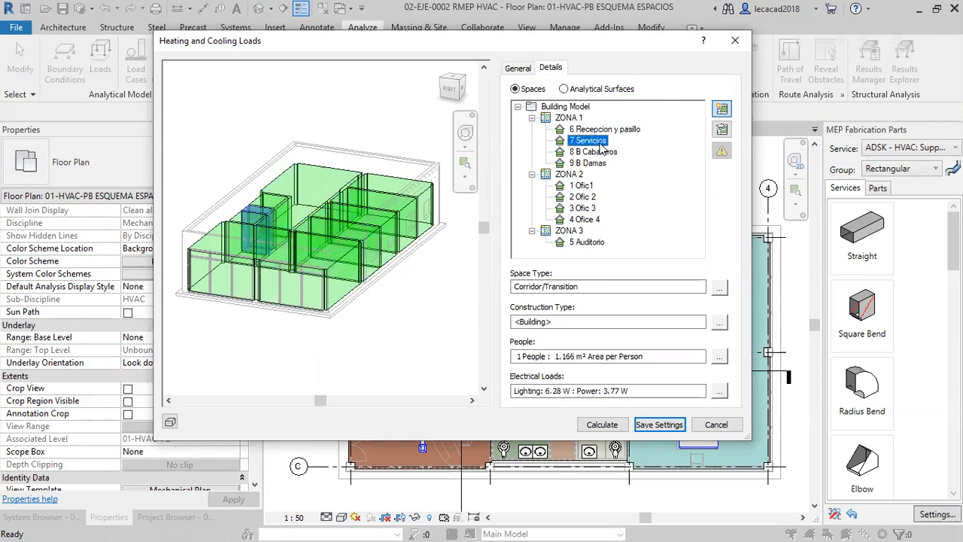
click(604, 152)
click(594, 163)
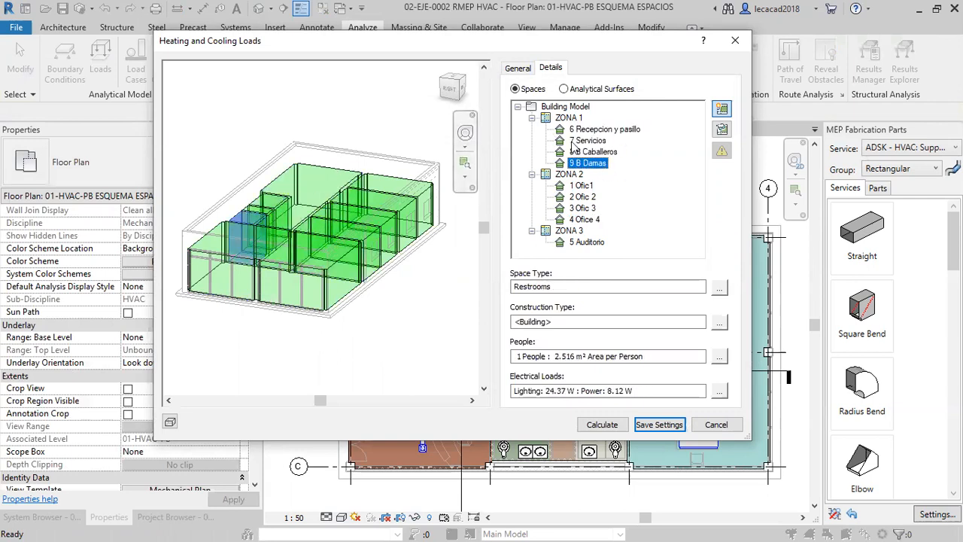
click(575, 120)
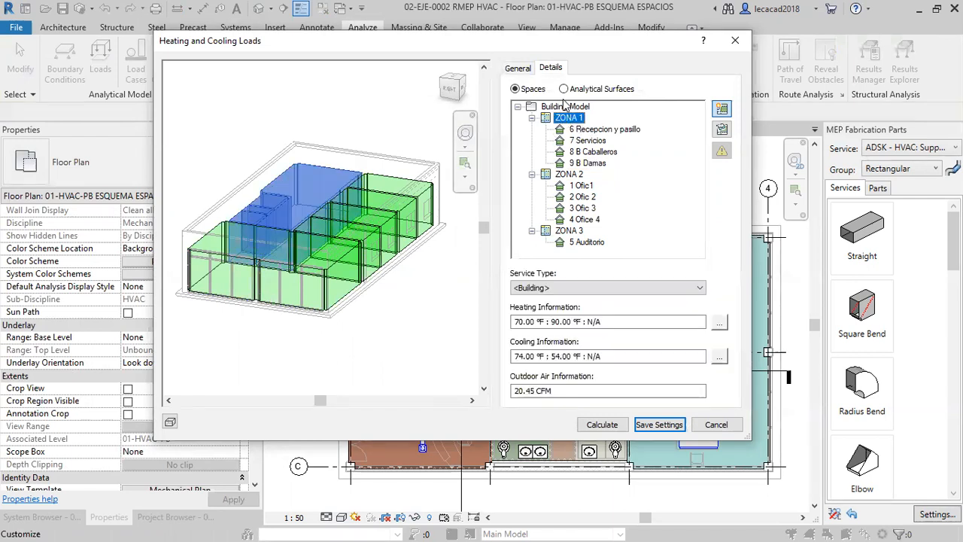
Switch the load details to analytical surfaces and examine the exterior walls, interior walls, floors, slabs and air gaps of 6 Recepcion y pasillo.
click(564, 89)
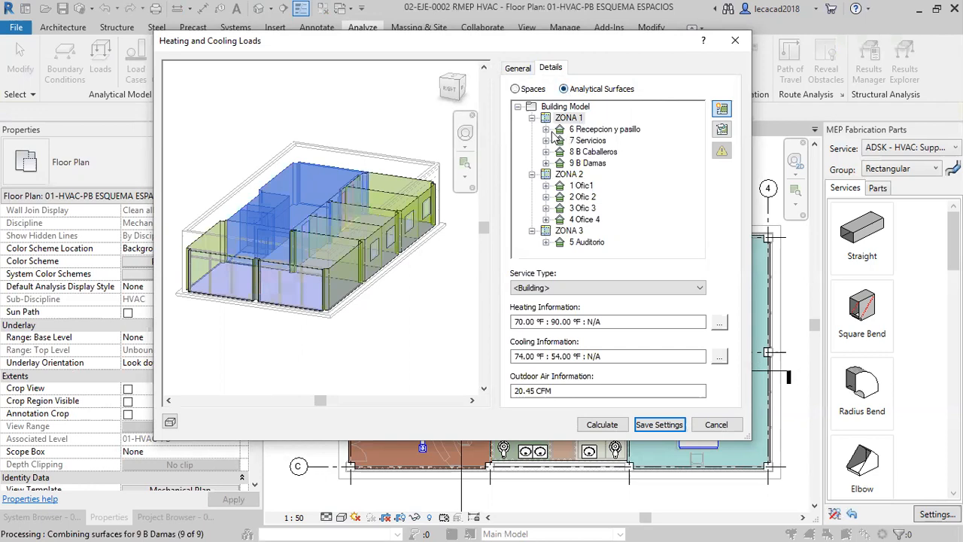
click(545, 129)
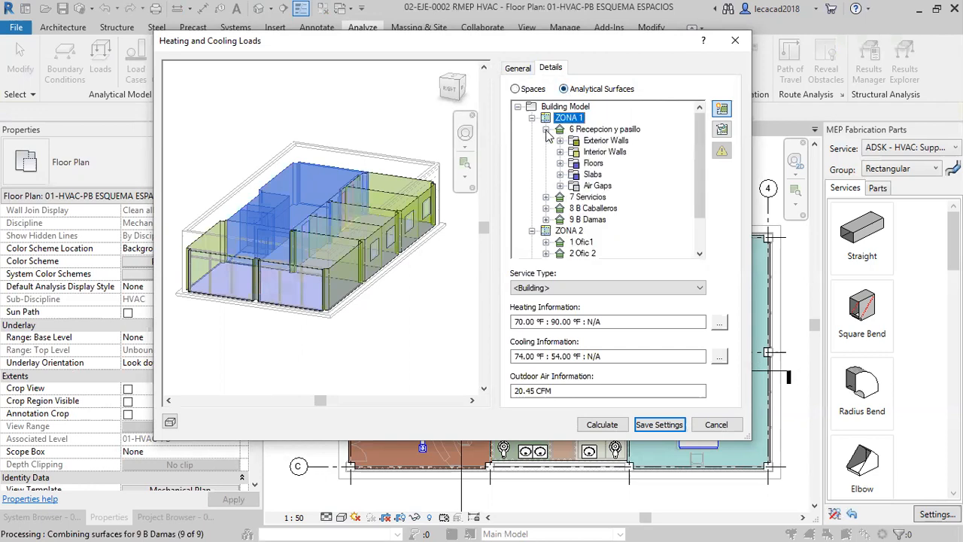
click(600, 141)
click(599, 153)
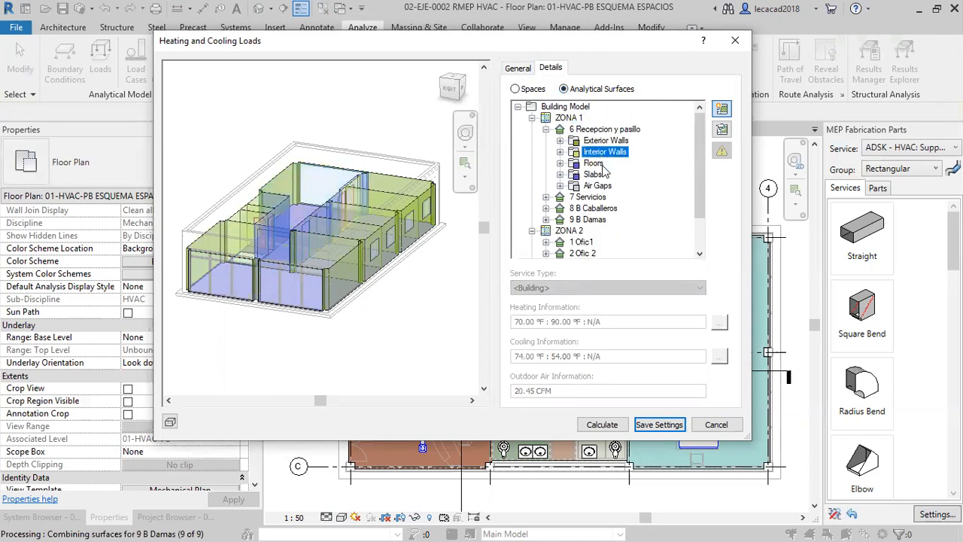
click(594, 164)
click(593, 175)
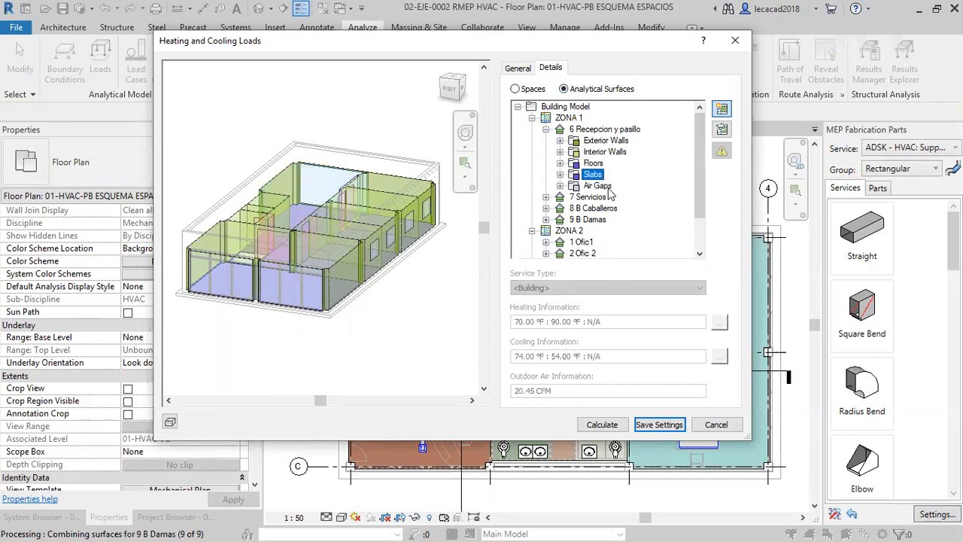
click(598, 186)
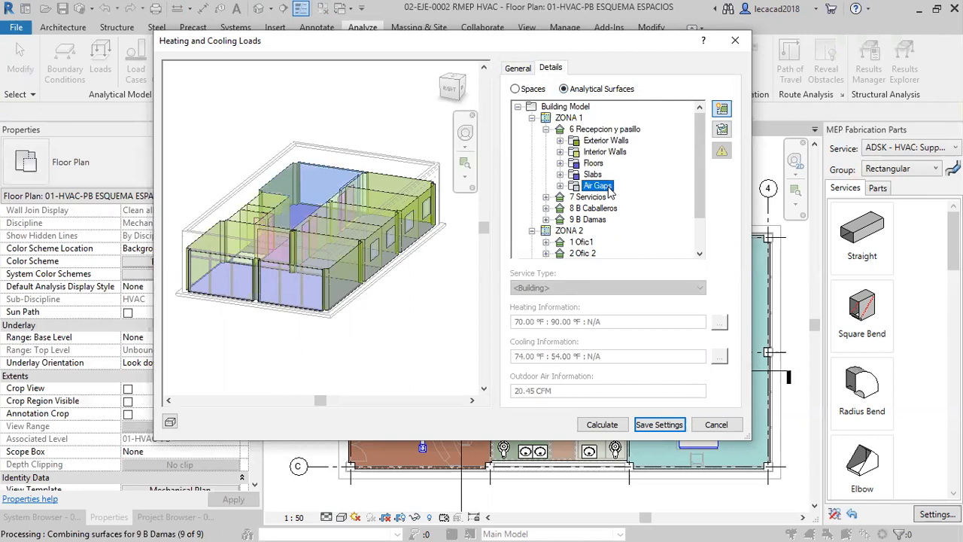
click(560, 186)
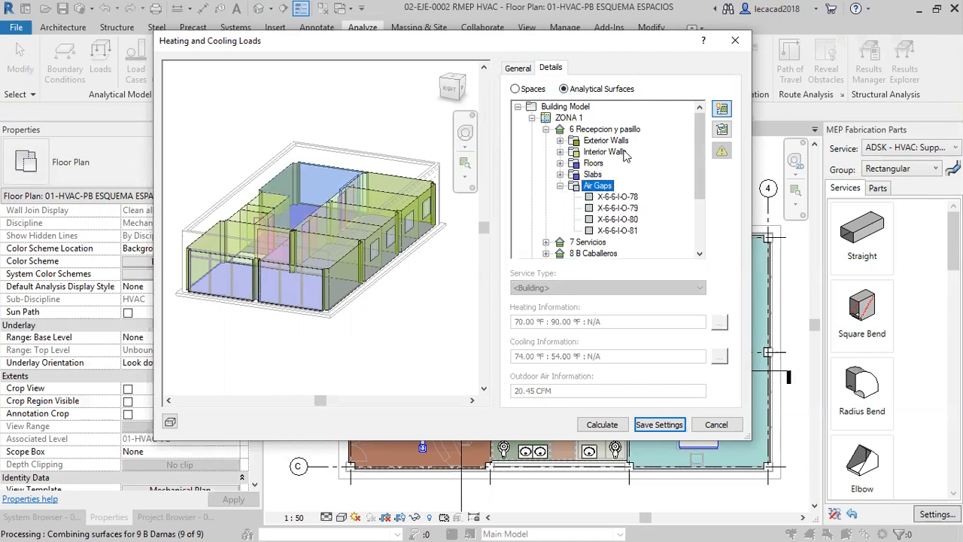
Isolate window W-6-E-W-70-W-1 of the reception's exterior wall W-6-E-W-70 in the 3D preview and examine it up close.
click(560, 140)
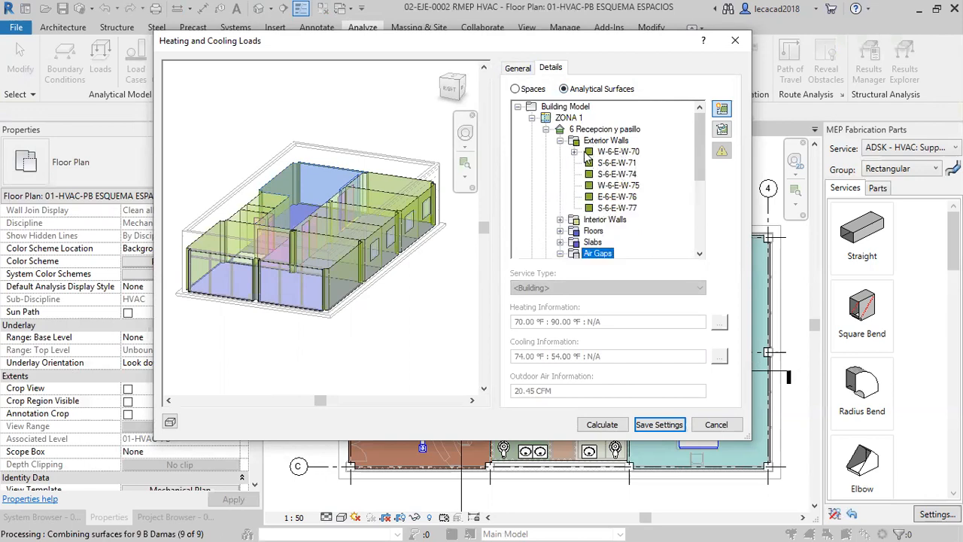
click(574, 152)
click(625, 163)
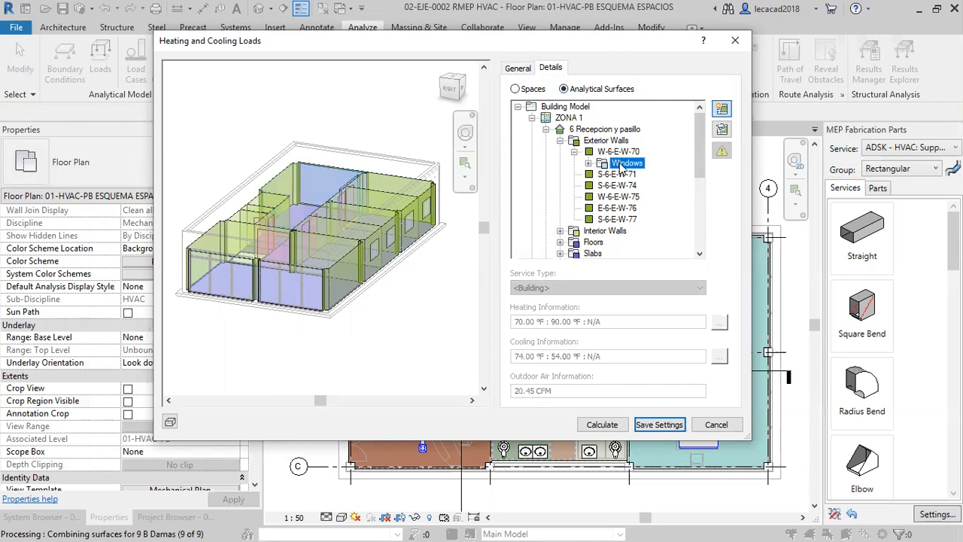
click(588, 163)
click(632, 174)
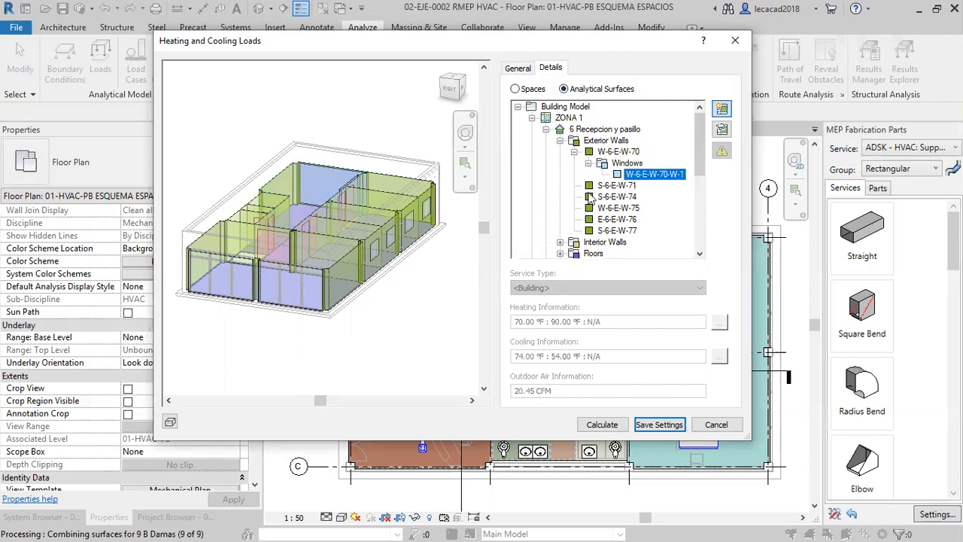
click(722, 110)
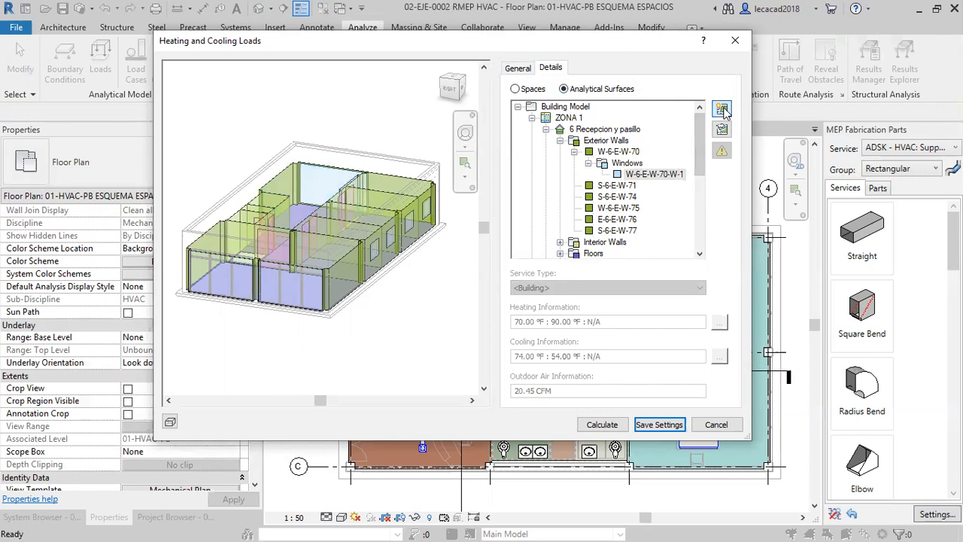
click(722, 128)
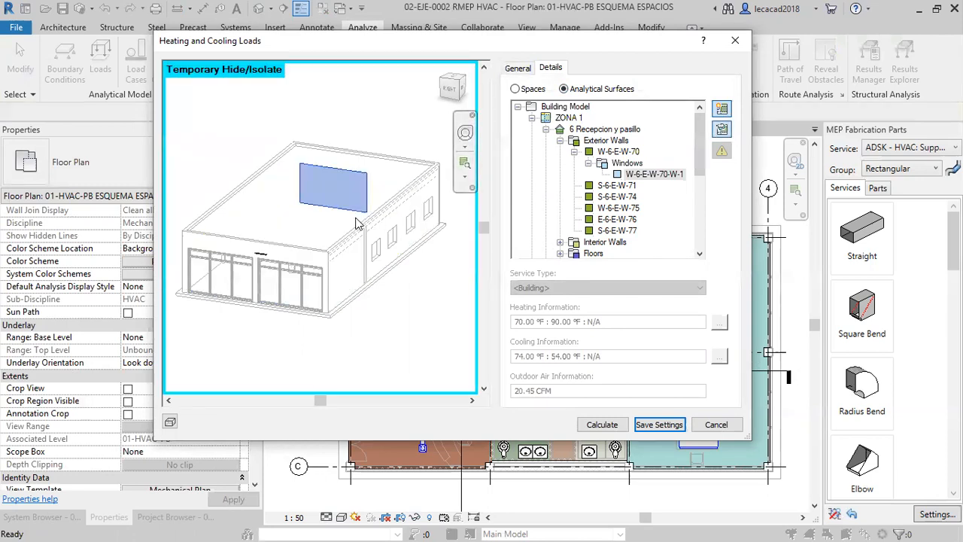
shift+middle_drag(364, 239, 342, 278)
scroll(237, 272, up, 5)
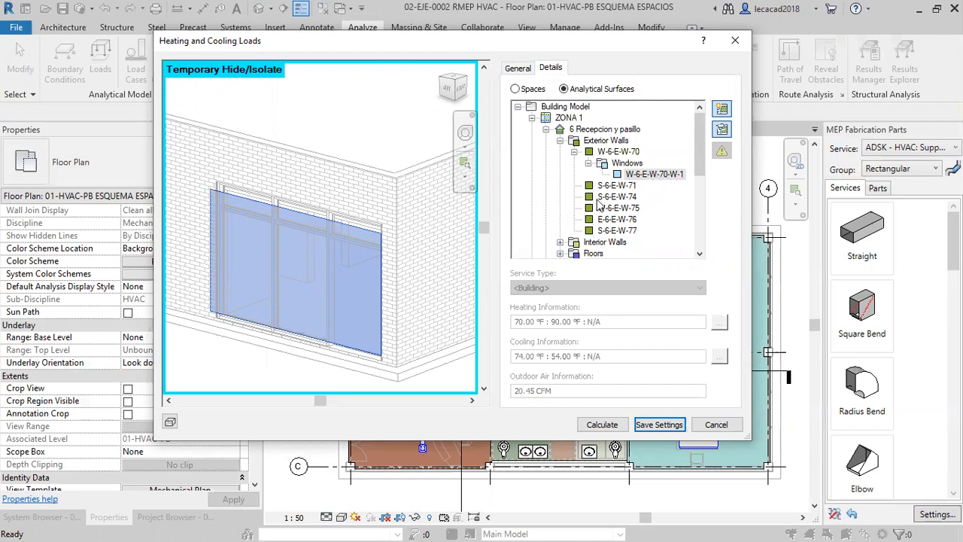
Examine the reception's exterior walls W-6-E-W-70, S-6-E-W-71 and S-6-E-W-74 one by one, and then the whole Exterior Walls group.
click(621, 164)
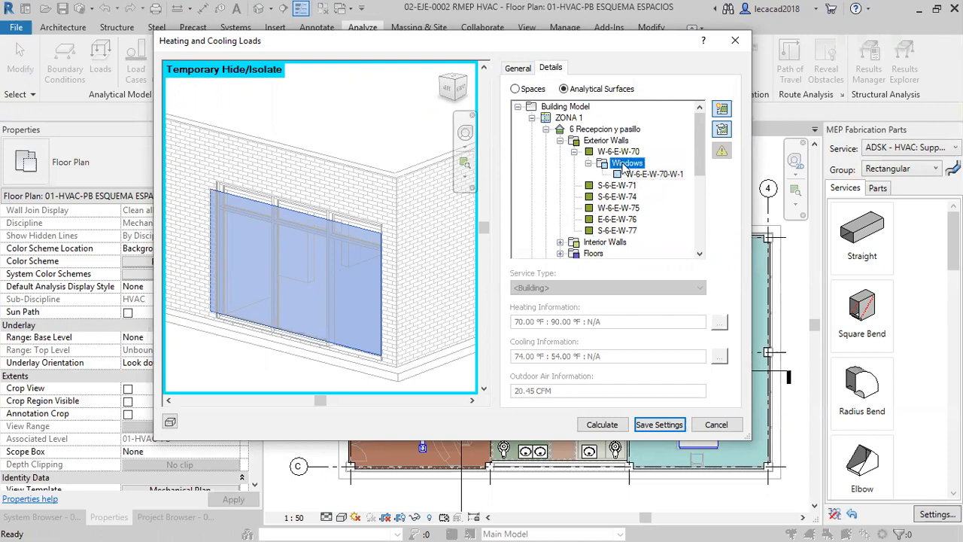
click(618, 152)
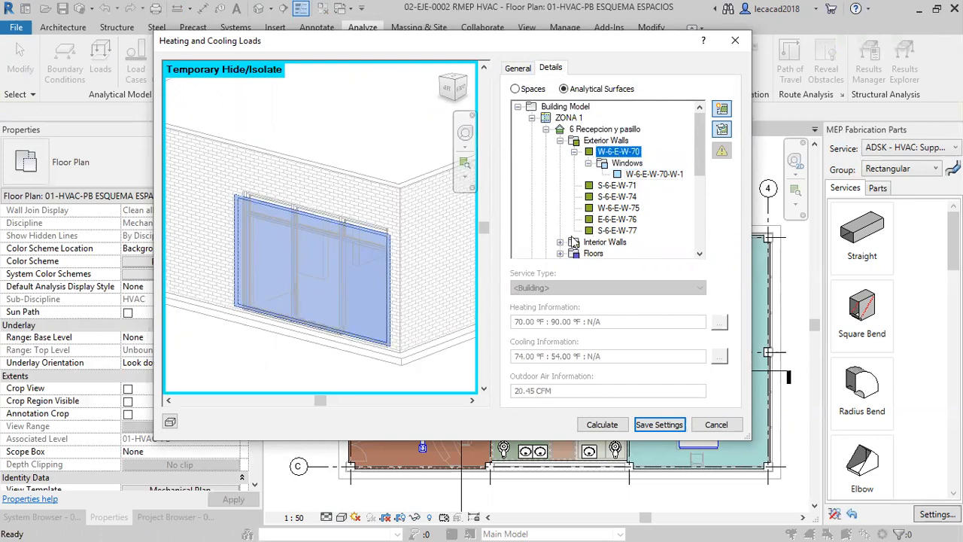
click(617, 186)
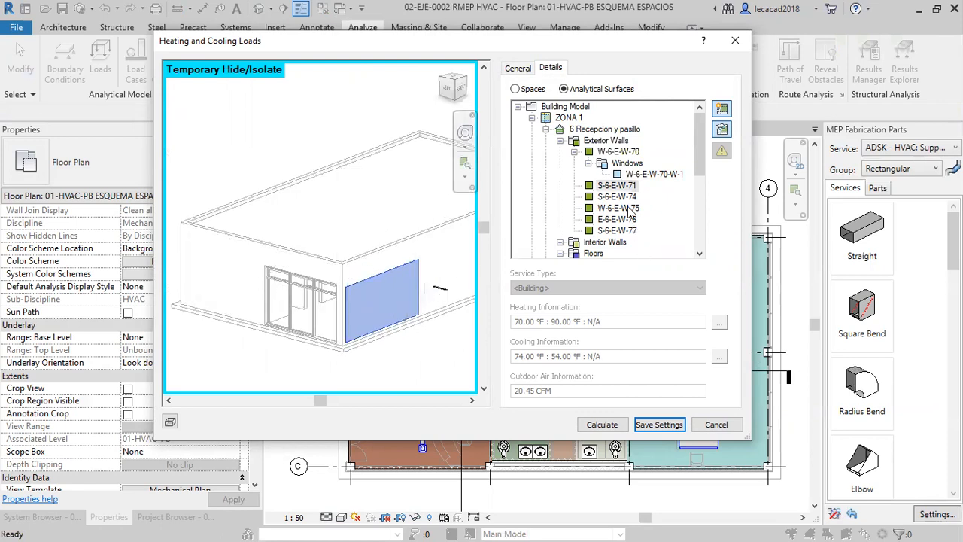
click(627, 197)
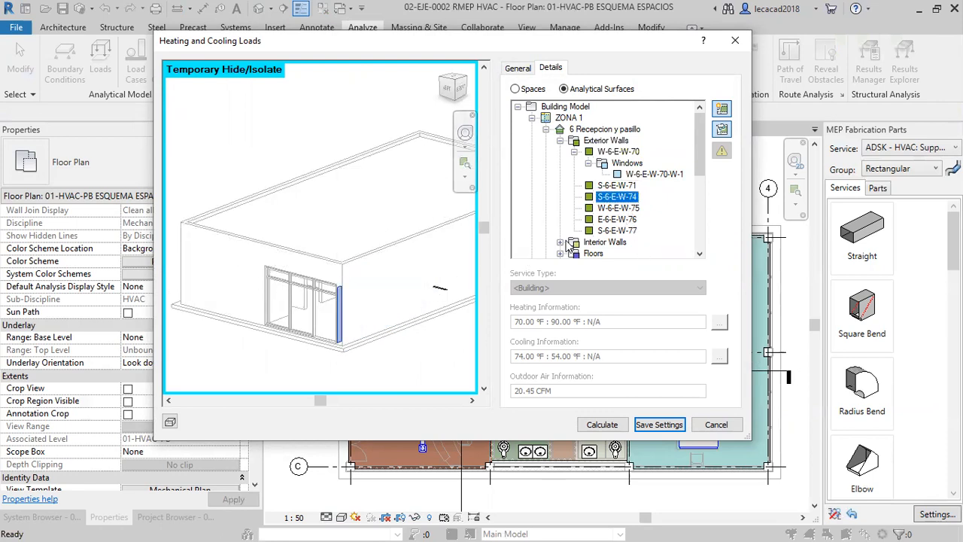
click(574, 152)
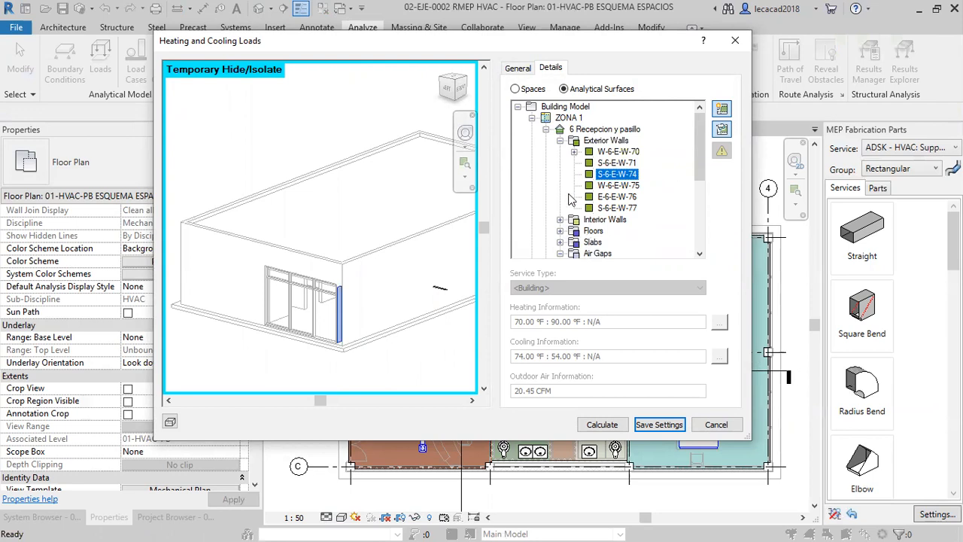
click(560, 141)
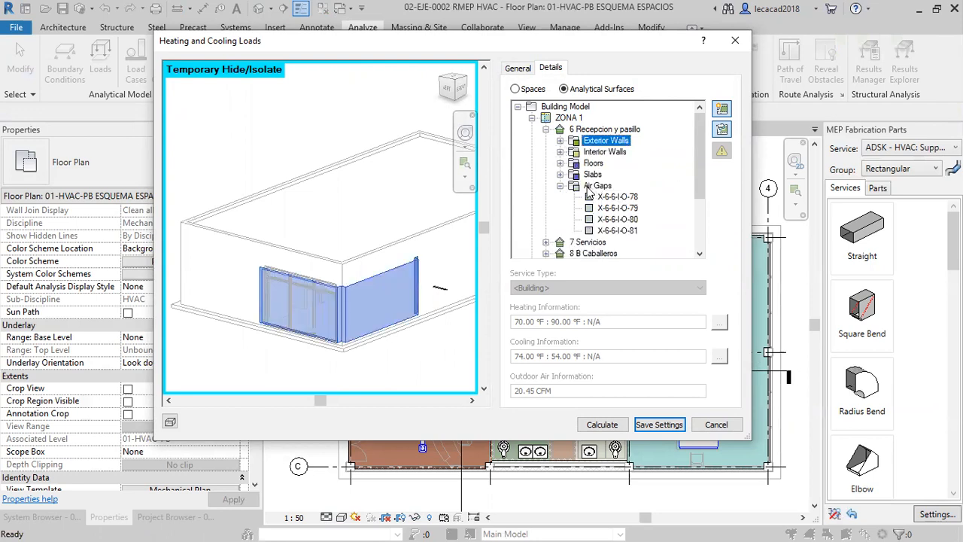
Examine the reception's air gaps as a group and individually, from X-6-6-I-O-78 to X-6-6-I-O-81, from several angles in the preview.
click(594, 186)
click(559, 186)
click(560, 186)
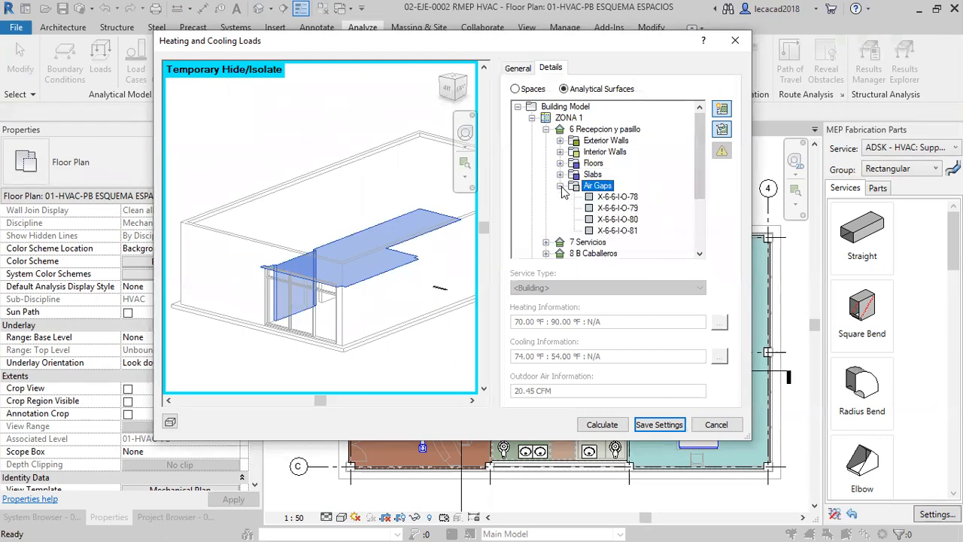
click(611, 197)
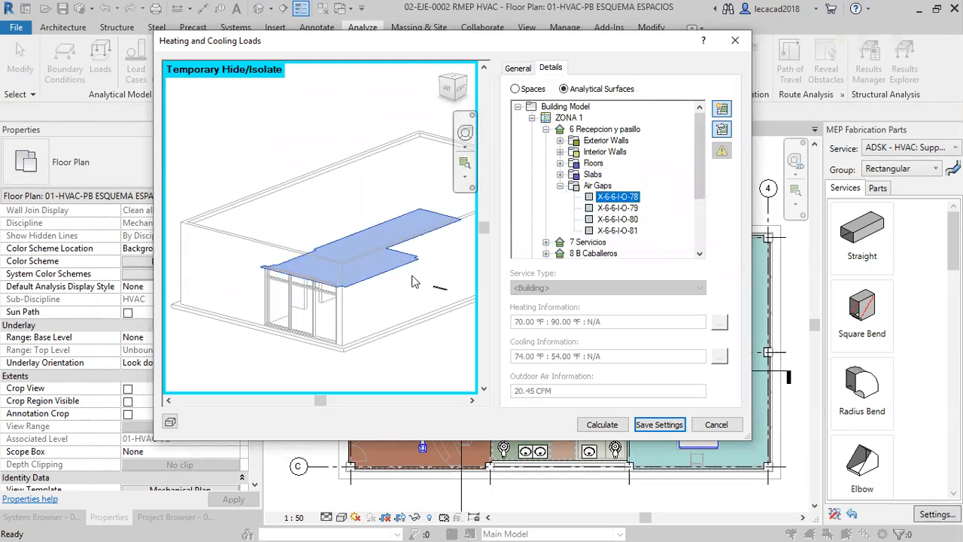
click(615, 209)
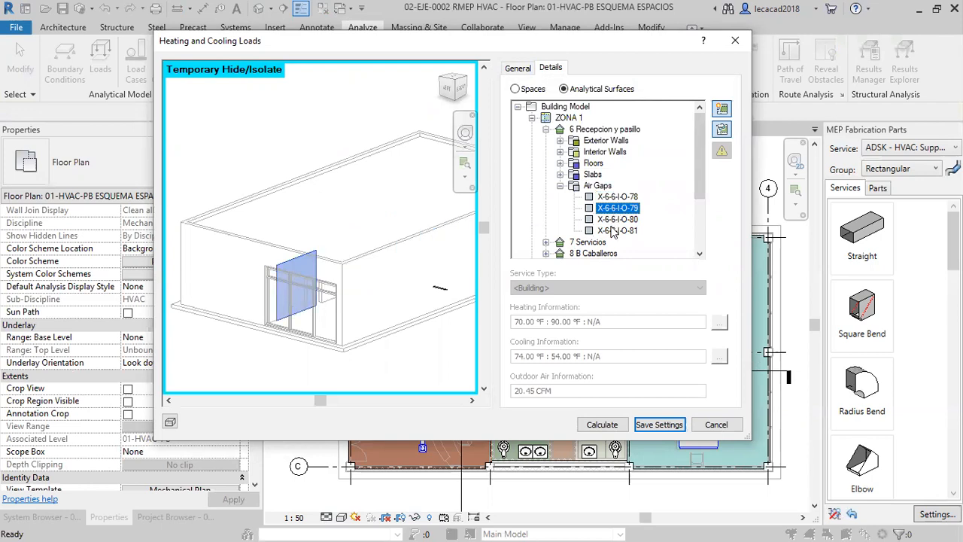
shift+middle_drag(304, 335, 408, 307)
scroll(413, 292, up, 1)
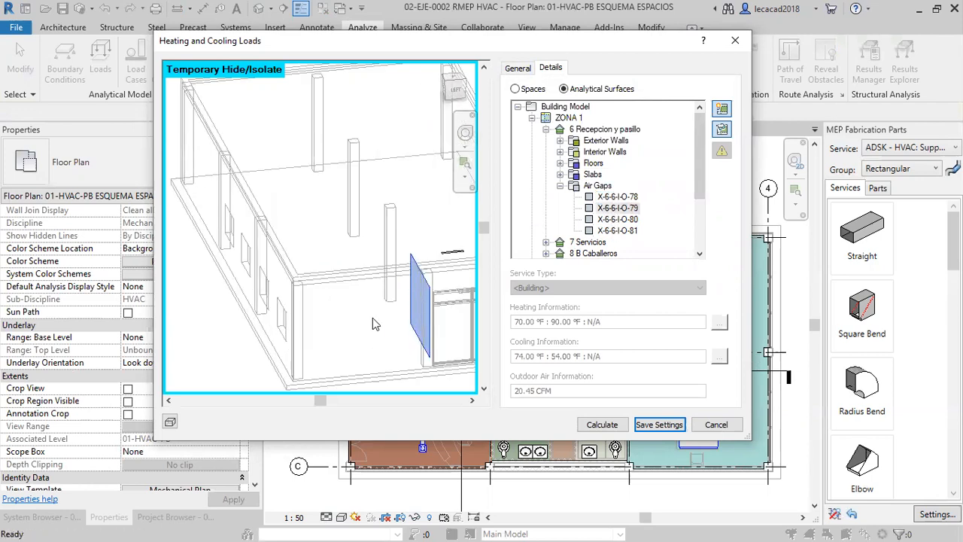
shift+middle_drag(406, 372, 323, 380)
scroll(214, 286, up, 3)
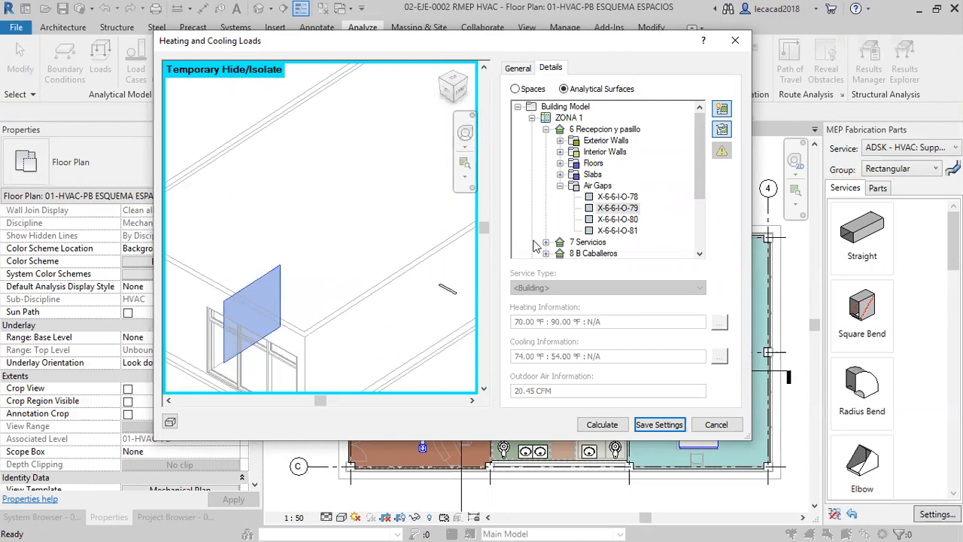
click(618, 219)
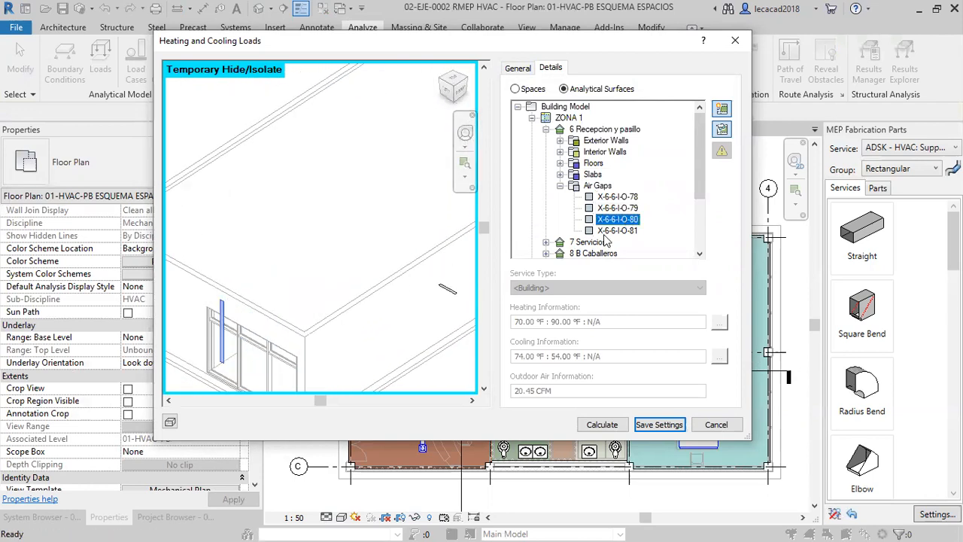
click(609, 231)
shift+middle_drag(327, 274, 365, 319)
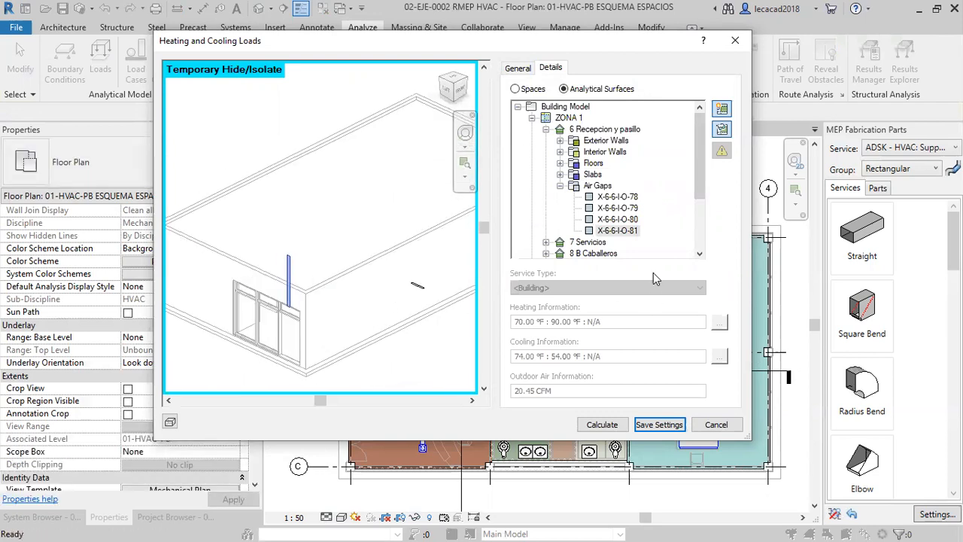
Show only the analytical surfaces of ZONA 3 in the 3D preview and examine them.
scroll(625, 249, down, 3)
scroll(615, 234, down, 2)
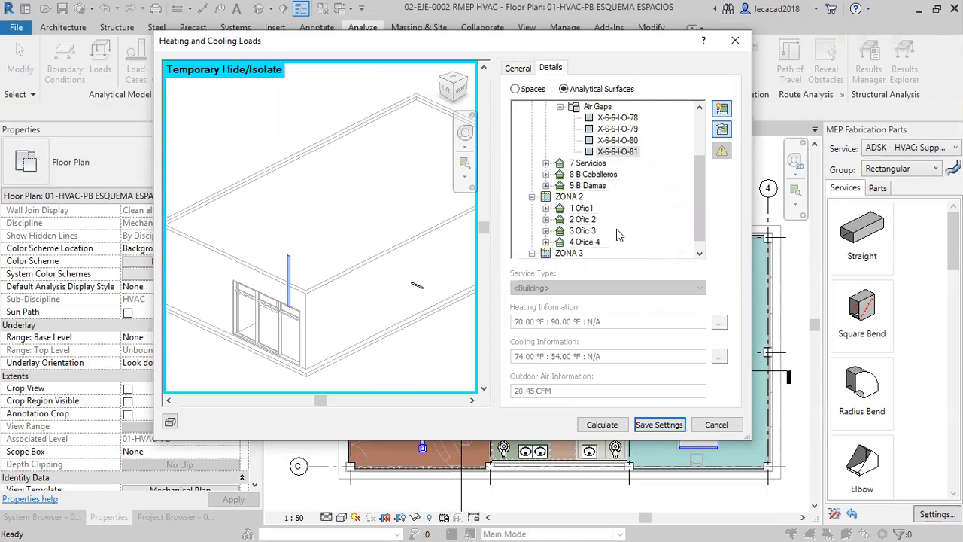
scroll(617, 236, down, 1)
click(569, 241)
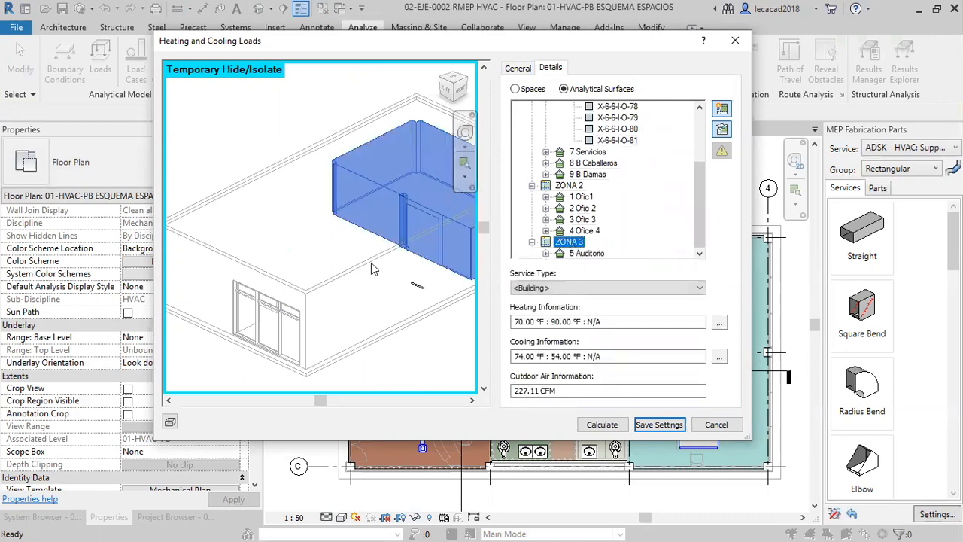
scroll(402, 325, down, 2)
scroll(403, 319, up, 5)
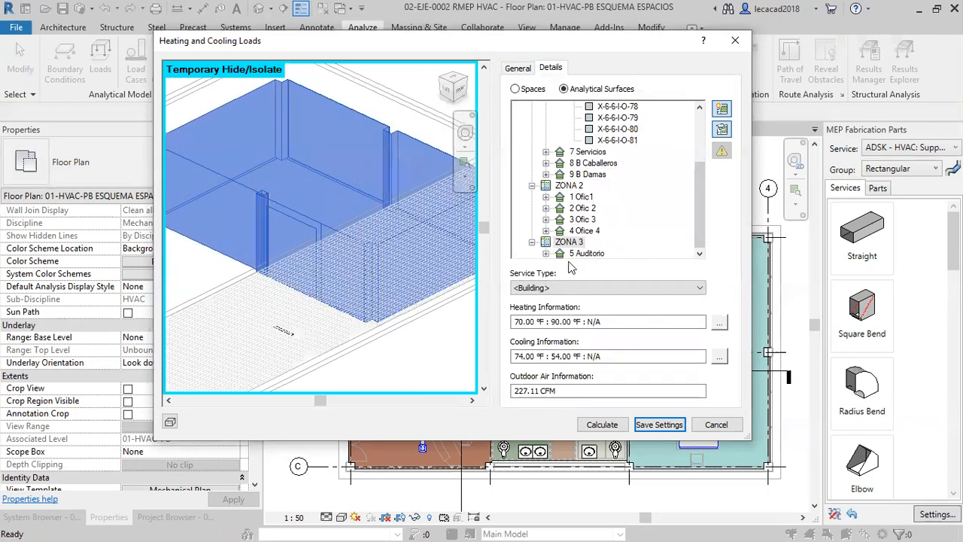
Expand 5 Auditorio and examine its exterior walls, interior walls, floors, slabs and air gaps in the preview.
click(546, 253)
click(606, 209)
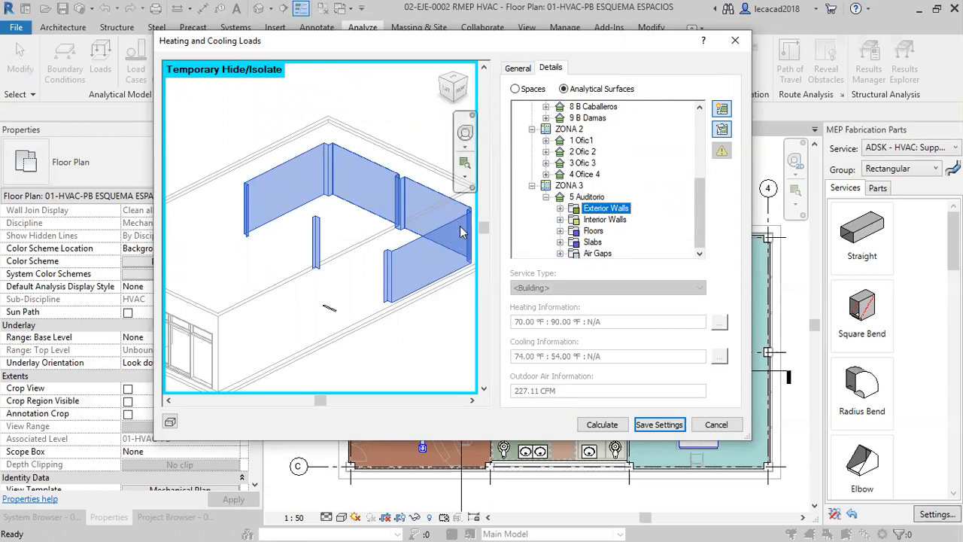
click(604, 219)
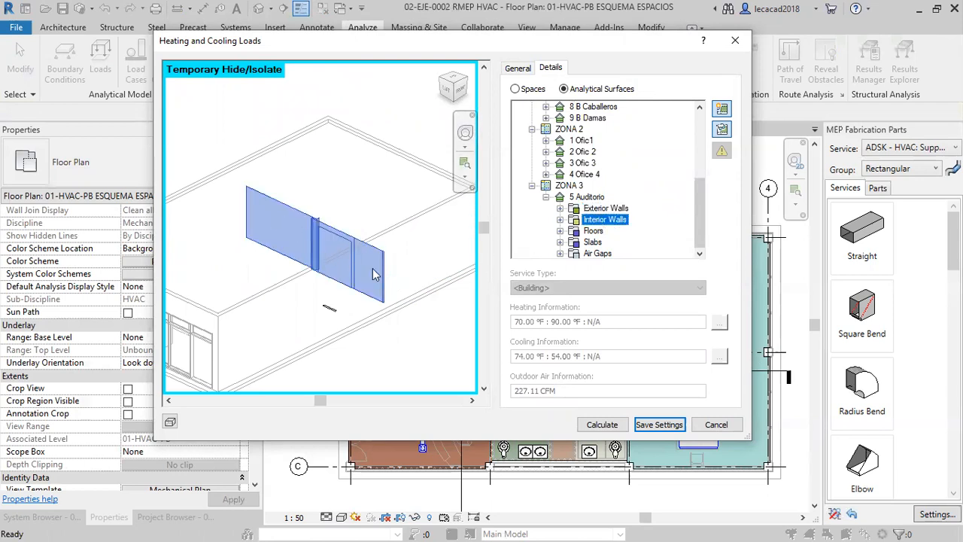
click(591, 231)
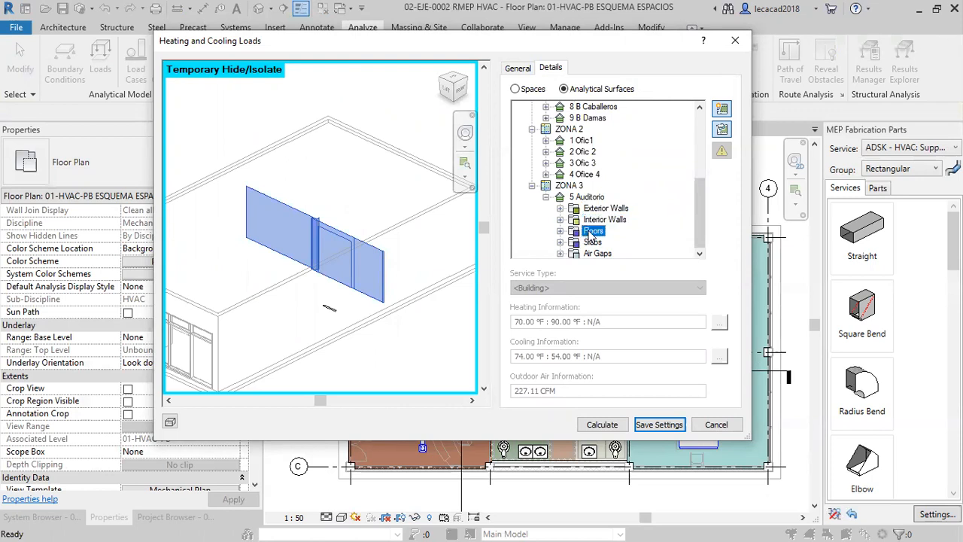
click(593, 241)
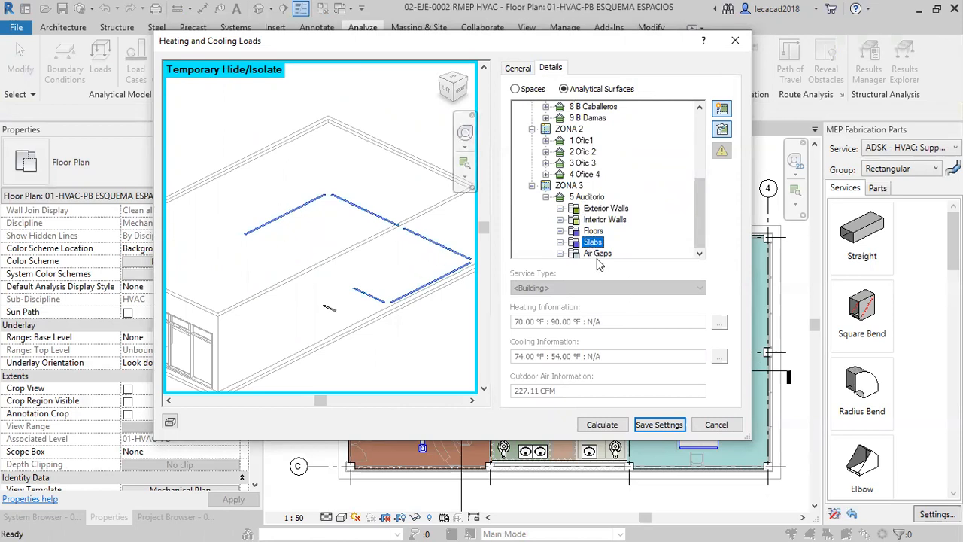
click(598, 253)
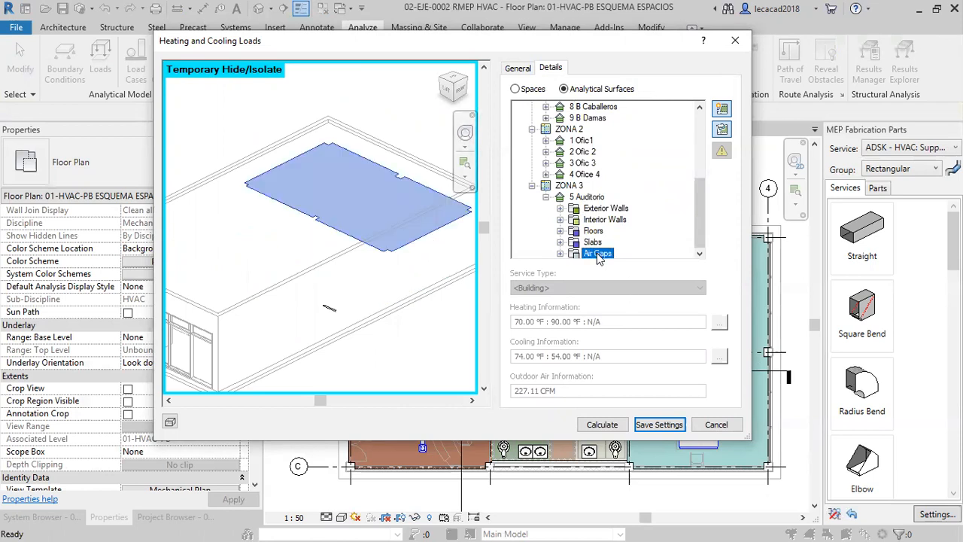
Expand the auditorium's exterior walls down to window E-5-E-W-49-W-1 of wall E-5-E-W-49 and examine it from several angles in the preview.
click(560, 209)
scroll(588, 151, down, 2)
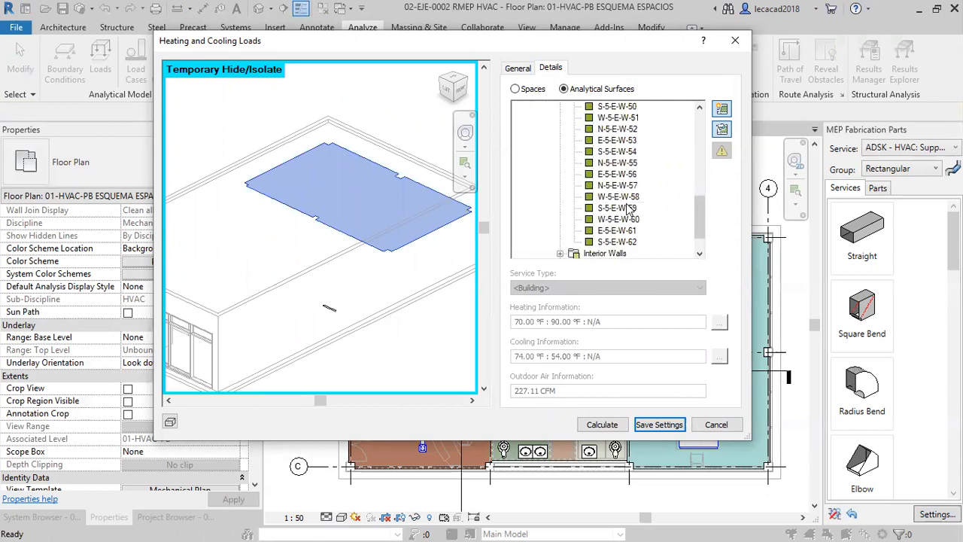
scroll(588, 143, up, 2)
click(574, 152)
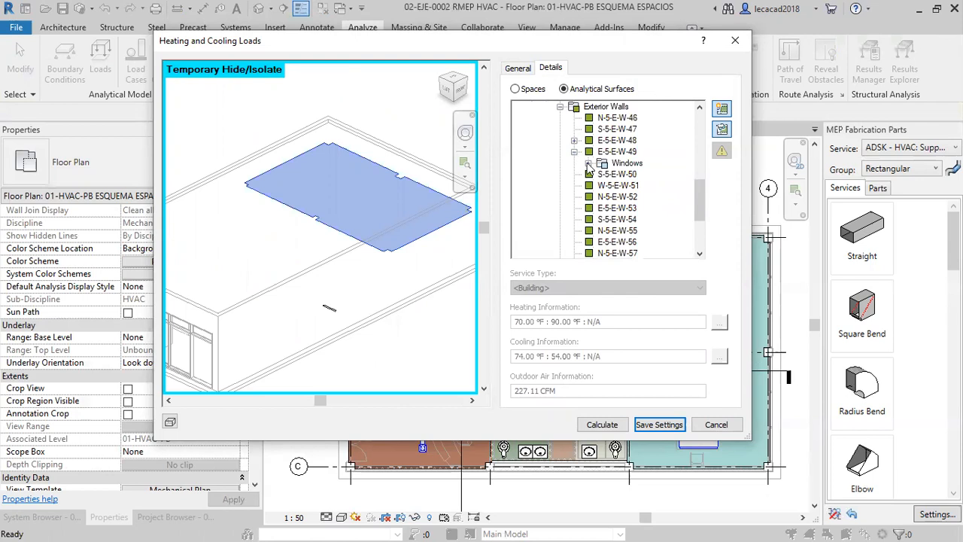
click(588, 163)
click(638, 174)
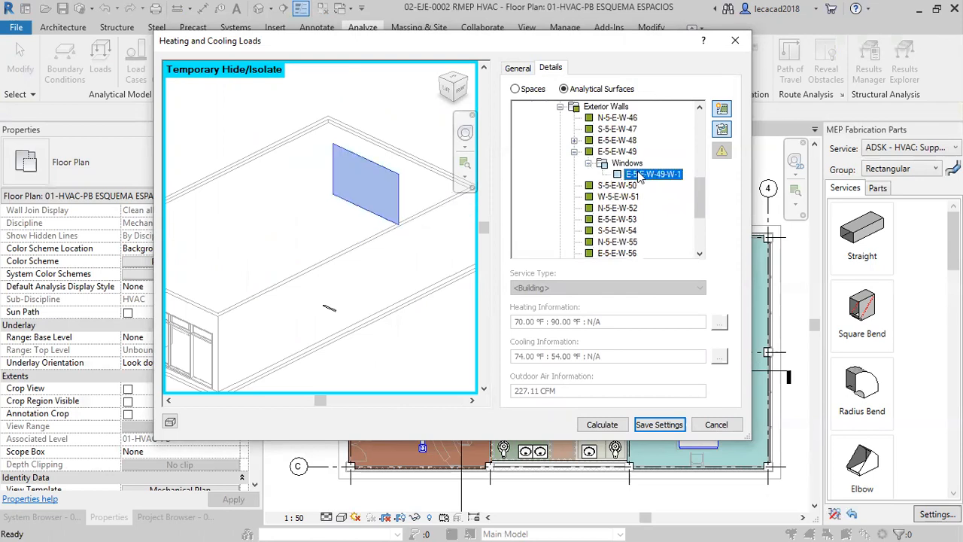
shift+middle_drag(413, 380, 327, 281)
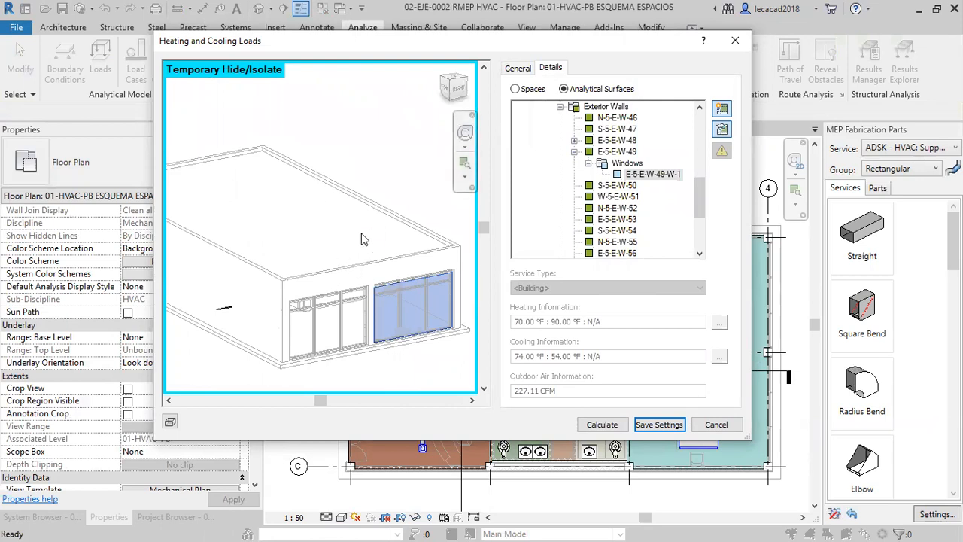
middle_drag(407, 316, 410, 271)
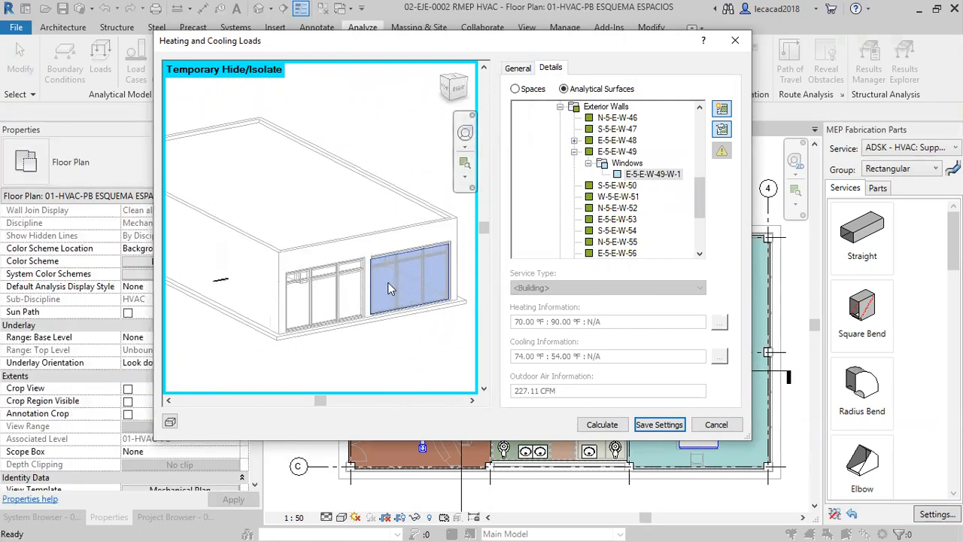
Calculate the heating and cooling loads and read the building summary and ZONA 1 results in the generated report.
click(611, 427)
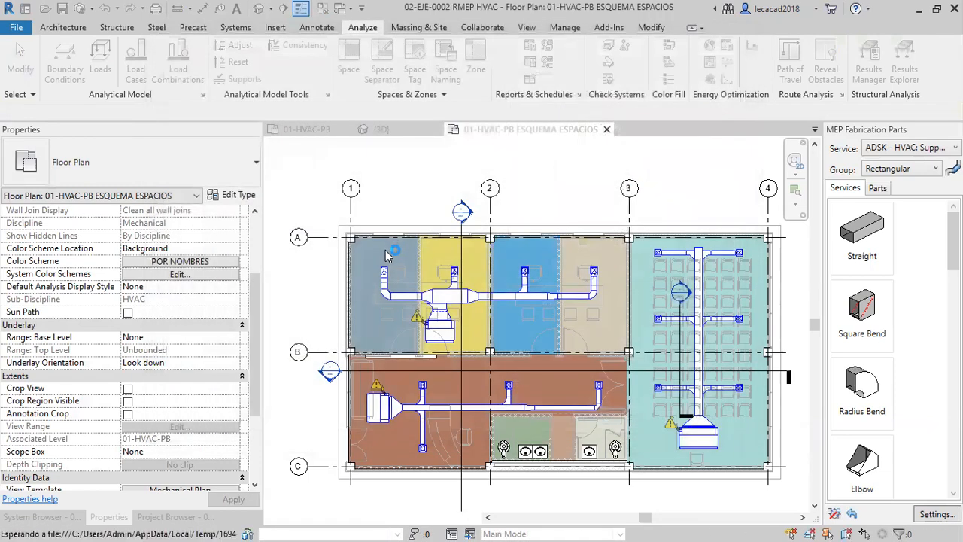
scroll(385, 249, down, 10)
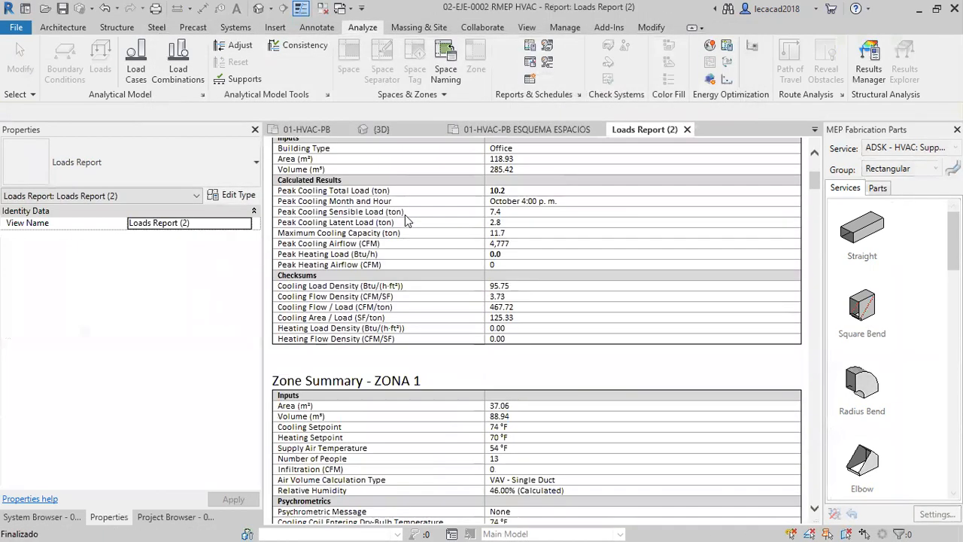
scroll(417, 235, down, 18)
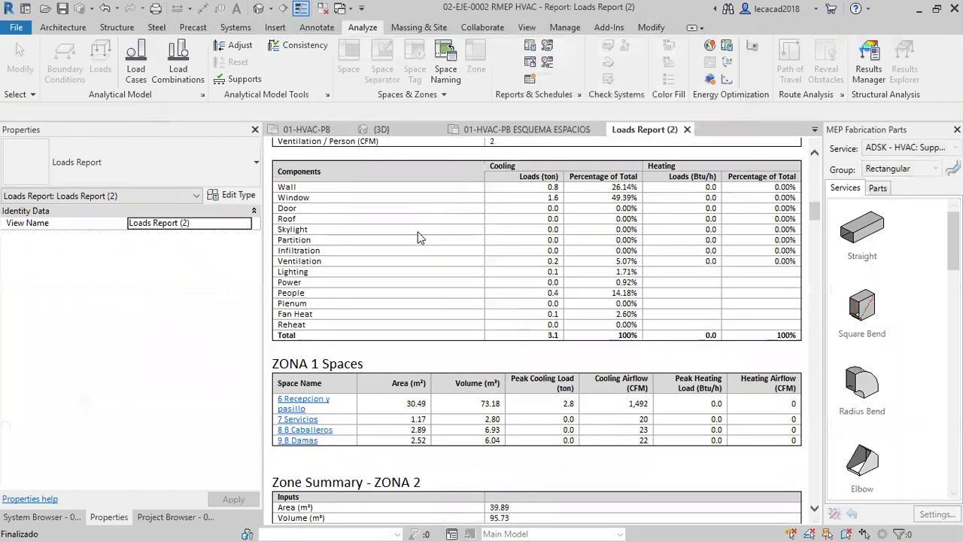
scroll(419, 233, up, 3)
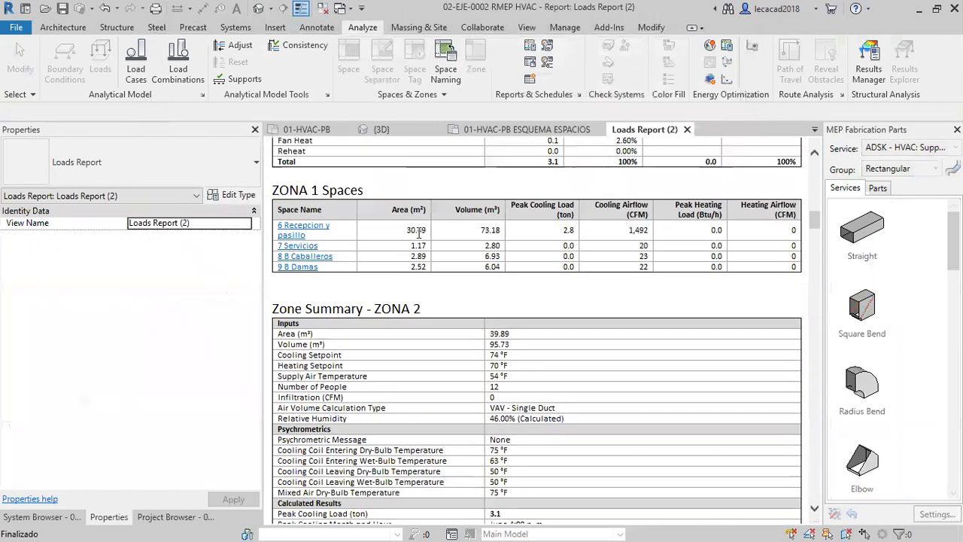
Open the space summary of 6 Recepcion y pasillo in the report and examine its inputs, calculated results and load components.
click(300, 225)
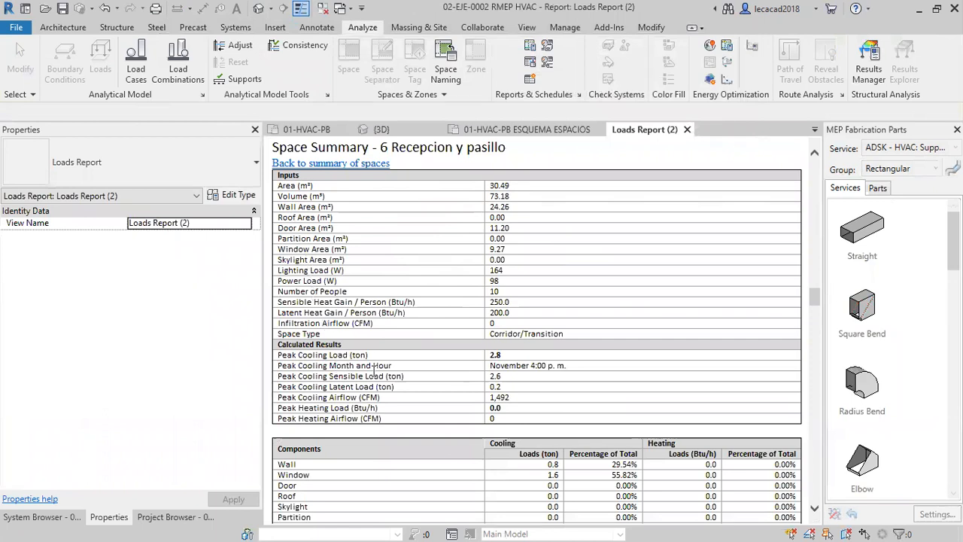
scroll(374, 371, down, 2)
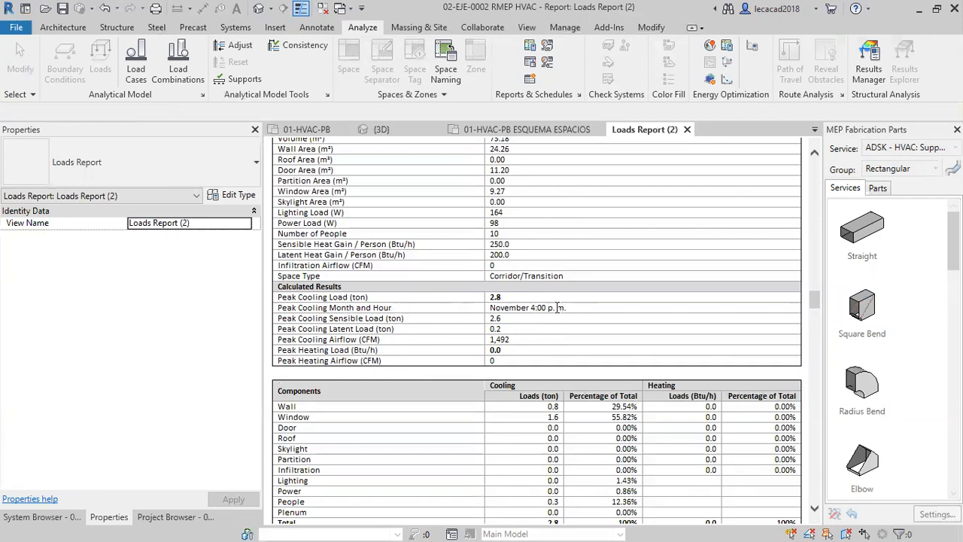
scroll(555, 310, up, 2)
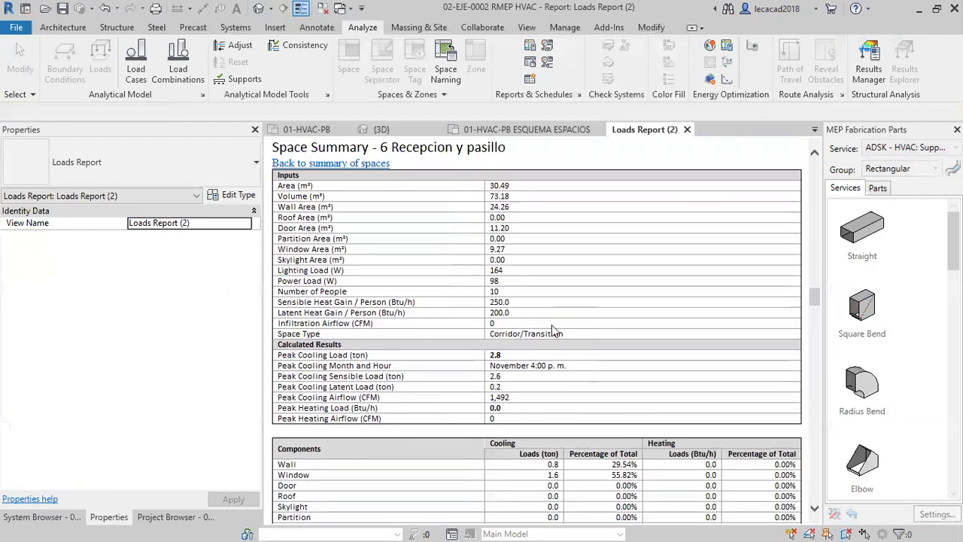
scroll(450, 361, down, 8)
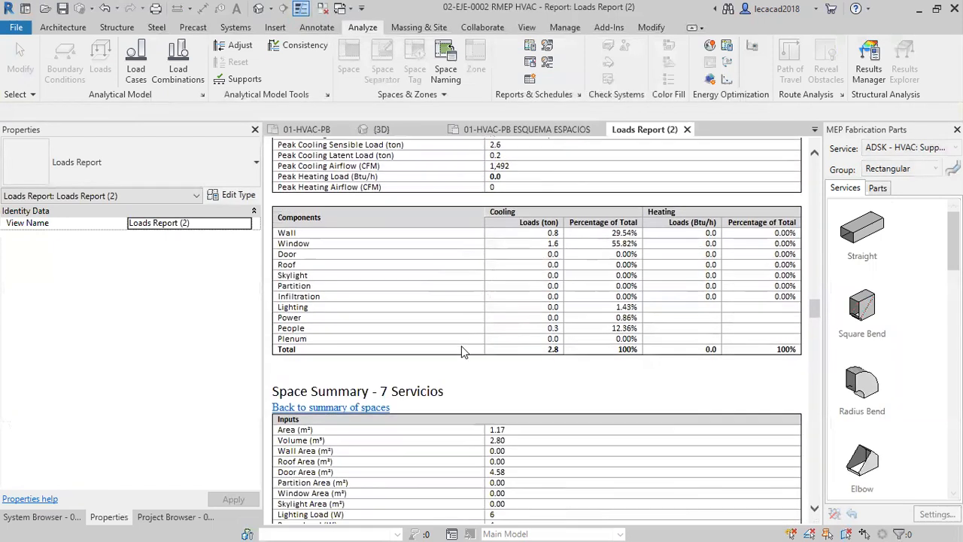
Look through the following space summaries in the loads report, from 7 Servicios to 4 Ofice 4.
scroll(463, 340, down, 20)
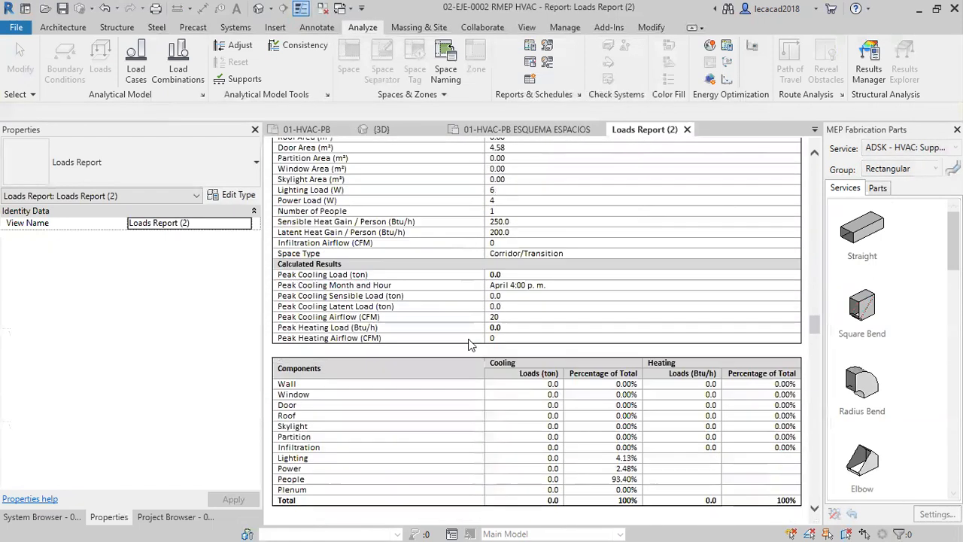
scroll(463, 339, down, 20)
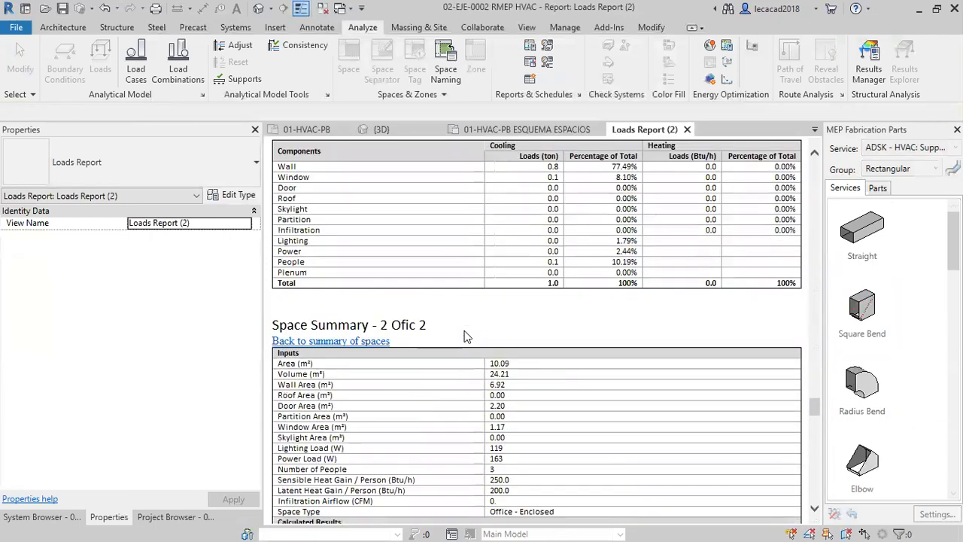
scroll(464, 327, down, 20)
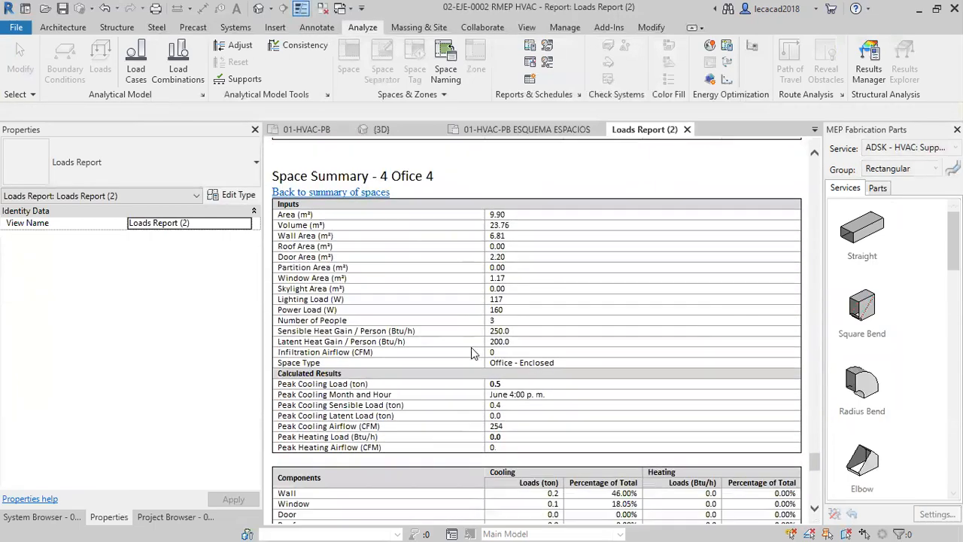
Go back over the ZONA 1 spaces to the Project Summary at the start of the loads report and close the report.
drag(814, 490, 821, 214)
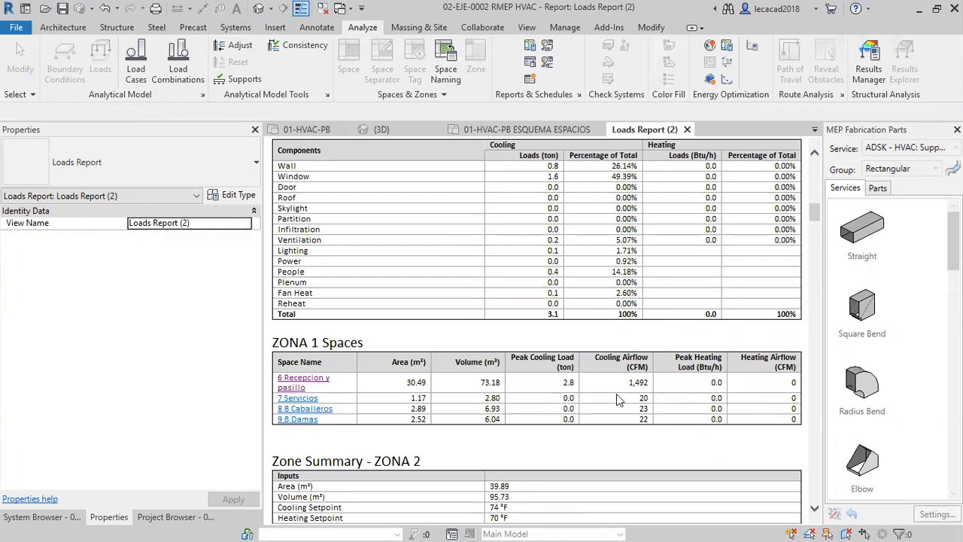
scroll(616, 399, up, 5)
scroll(615, 367, up, 5)
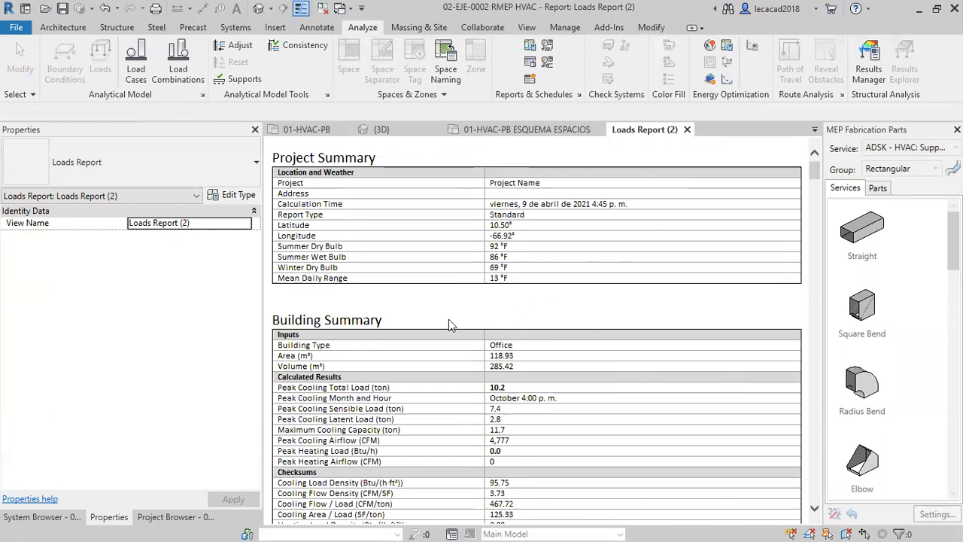
click(688, 129)
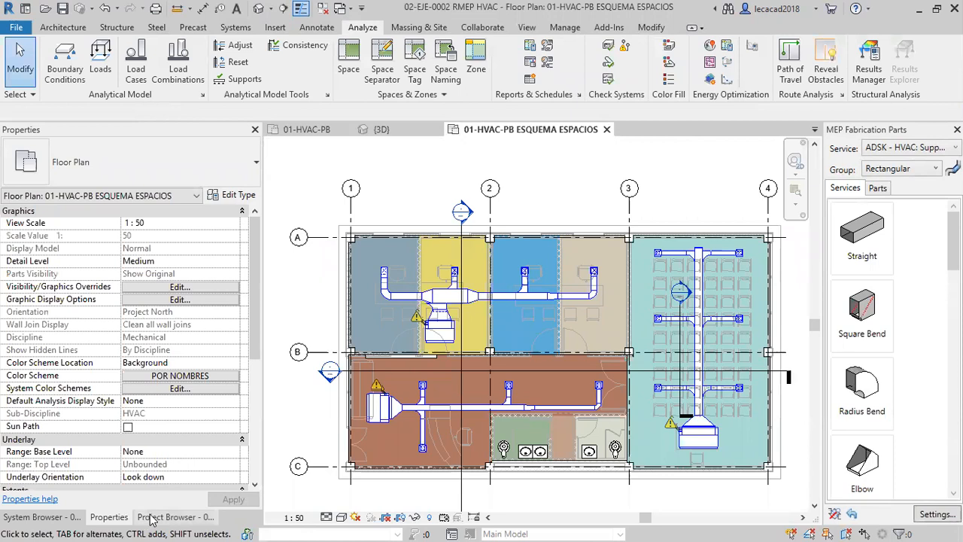
Locate the stored loads reports in the project's view list and select Loads Report (1).
click(170, 516)
scroll(113, 444, down, 4)
scroll(112, 444, down, 2)
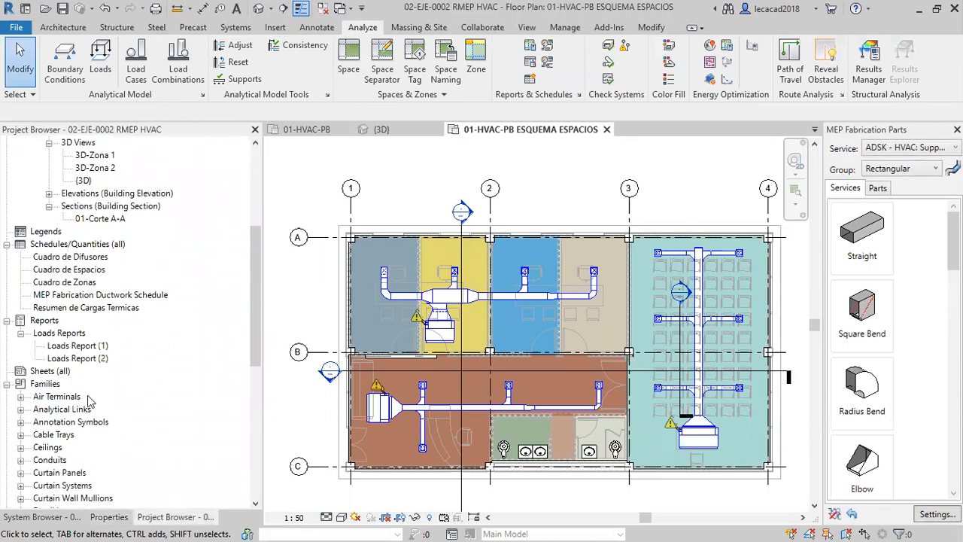
click(75, 347)
click(98, 359)
click(92, 345)
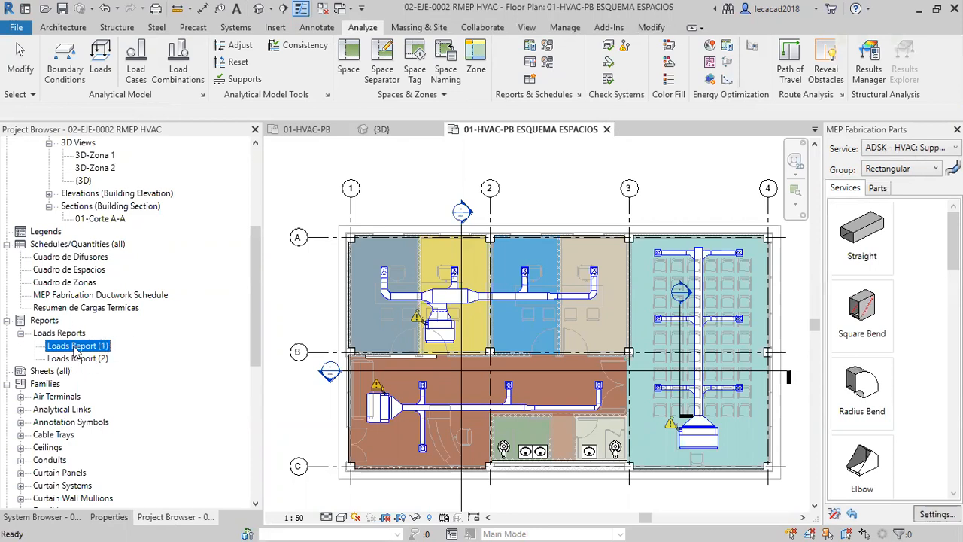
Open the schedules Resumen de Cargas Termicas and Cuadro de Zonas to review the thermal loads by space and by zone.
scroll(117, 376, down, 1)
scroll(117, 376, up, 1)
click(100, 308)
double_click(100, 309)
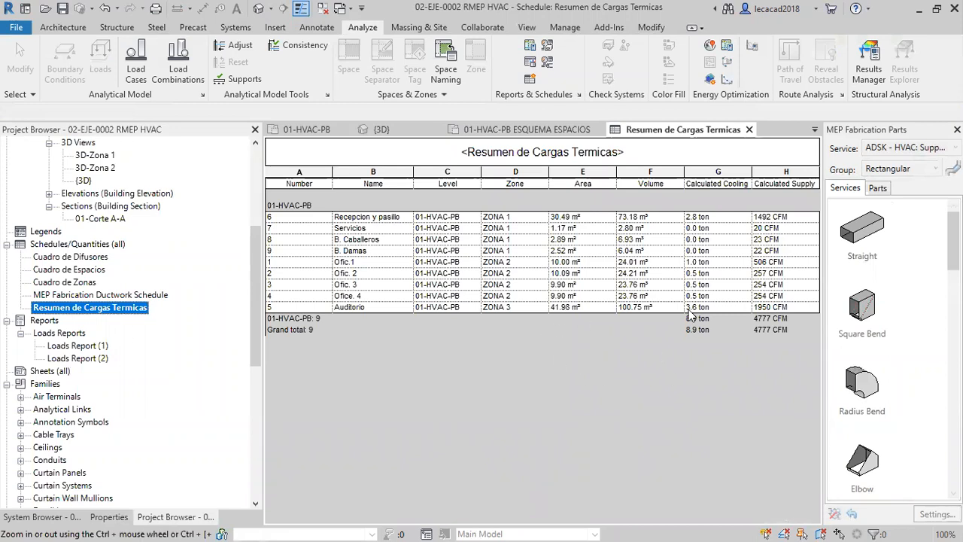
double_click(74, 284)
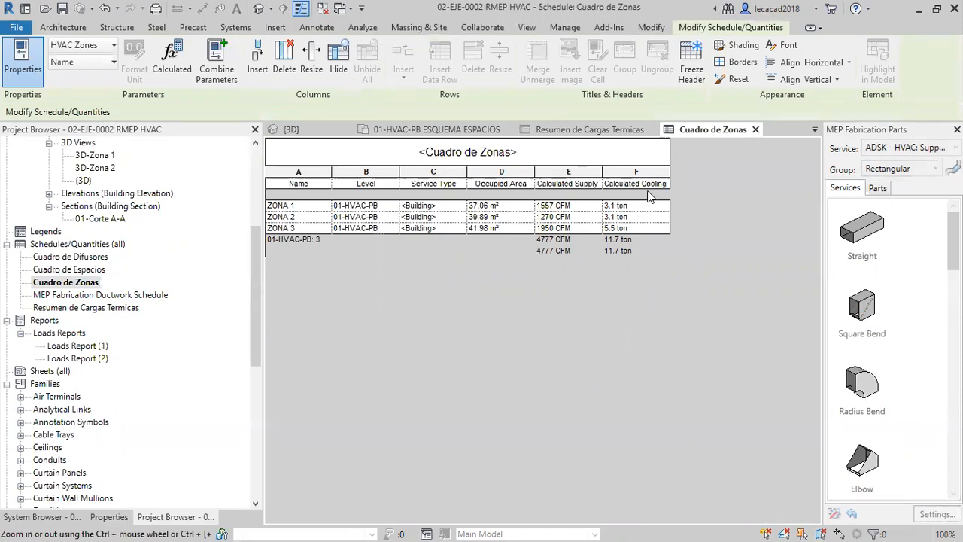
Open the schedules Cuadro de Espacios and Cuadro de Difusores to review the space data and the diffuser airflows.
double_click(75, 269)
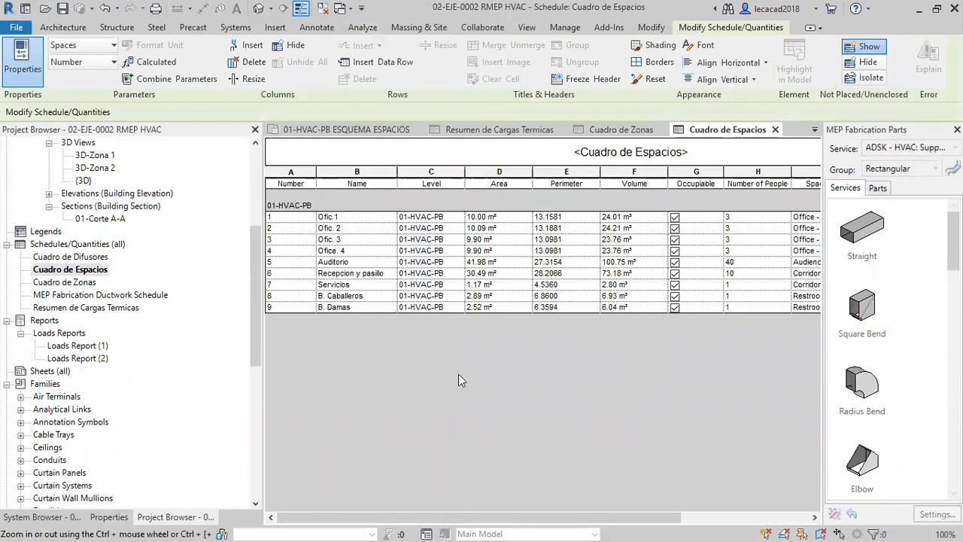
drag(540, 519, 481, 500)
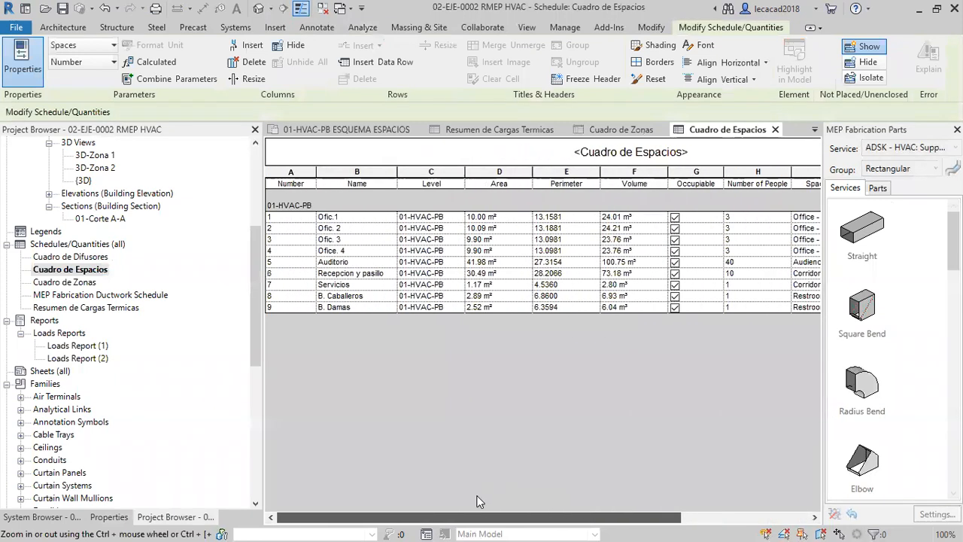
click(100, 257)
double_click(98, 257)
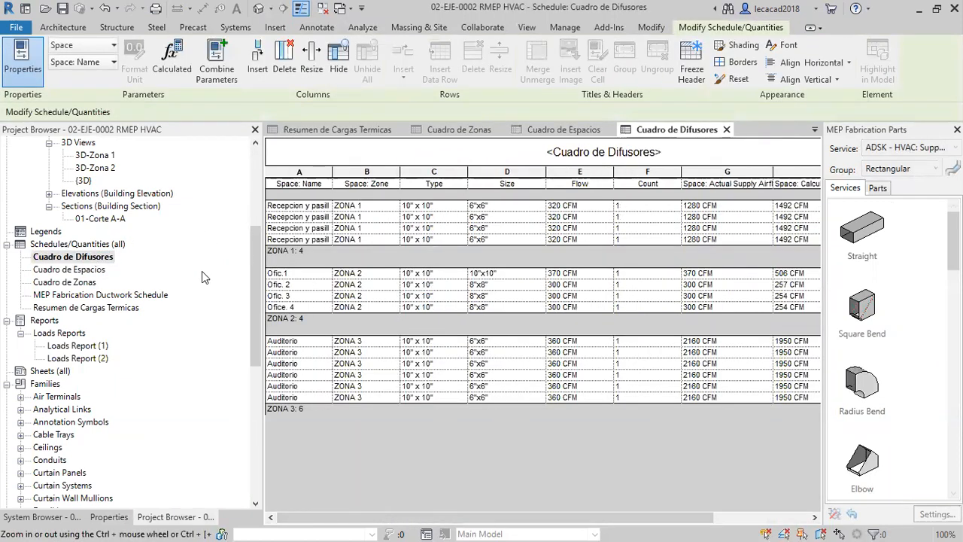
scroll(140, 205, up, 4)
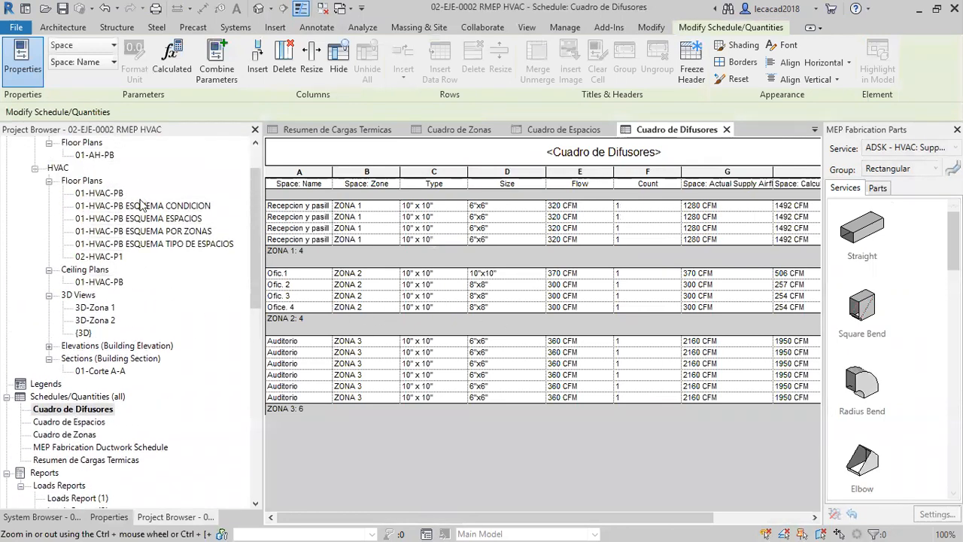
scroll(140, 202, up, 1)
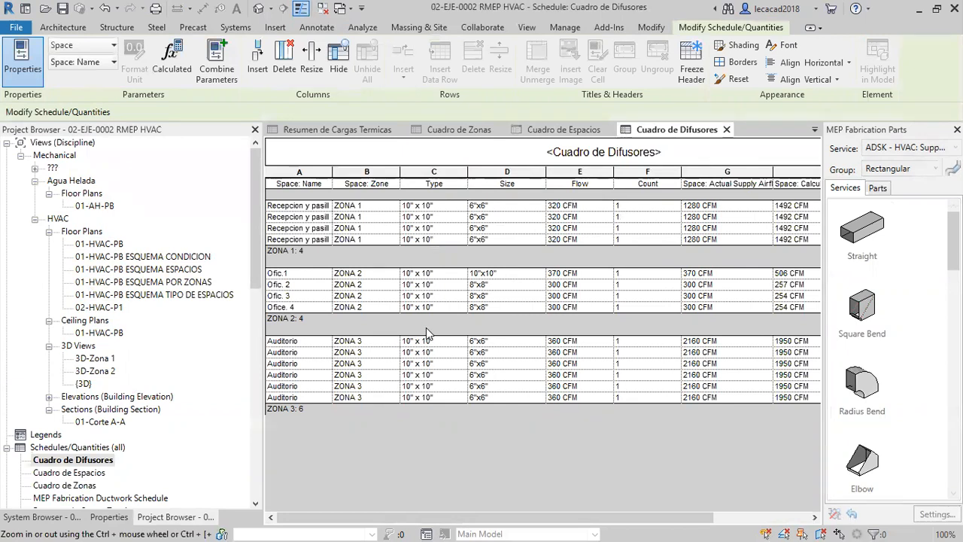
Switch to the running PowerPoint slide show with the slide "Modelo BIM en la etapa de diseño".
key(alt+Tab)
key(alt+Tab)
key(alt+Tab)
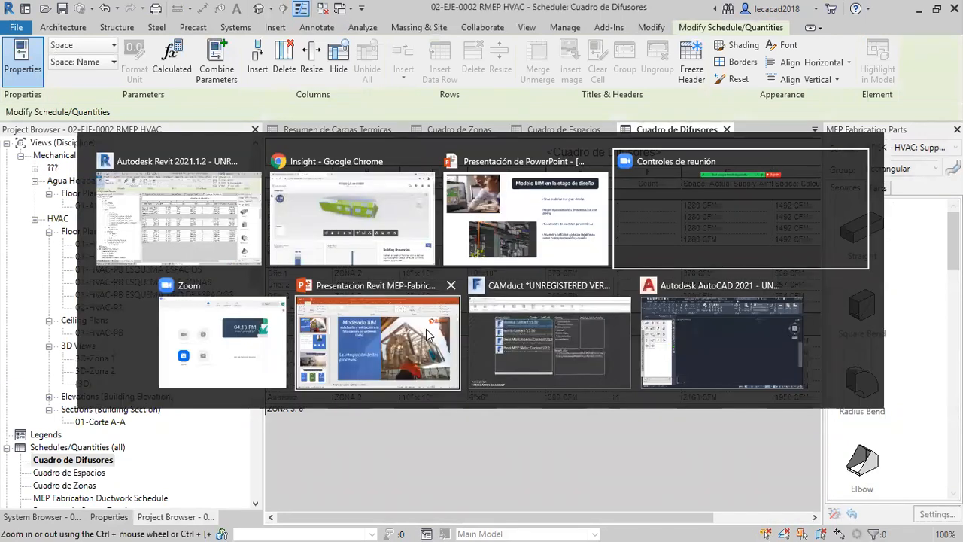
key(alt+Tab)
key(alt+Tab)
key(alt+Tab)
key(alt+Tab)
key(alt+Tab)
key(alt+Tab)
key(alt+Tab)
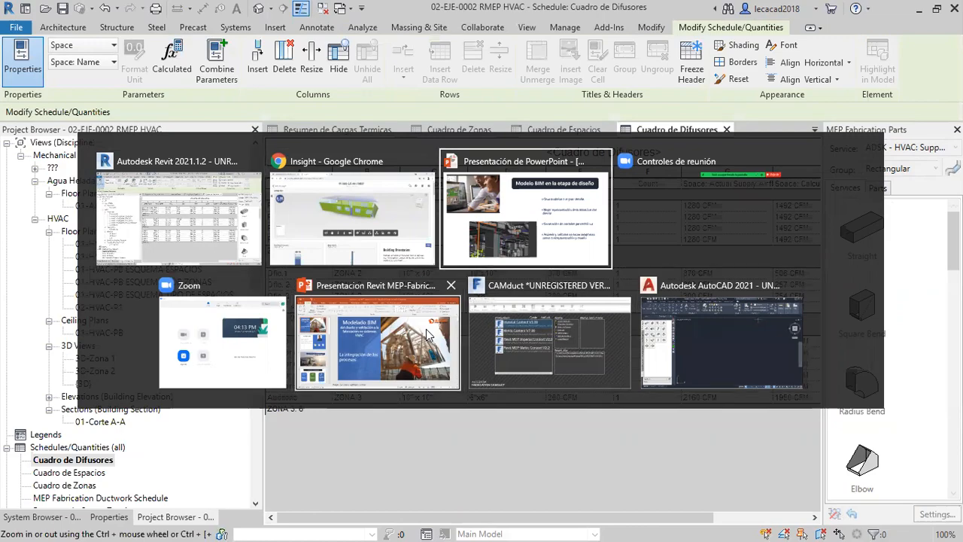
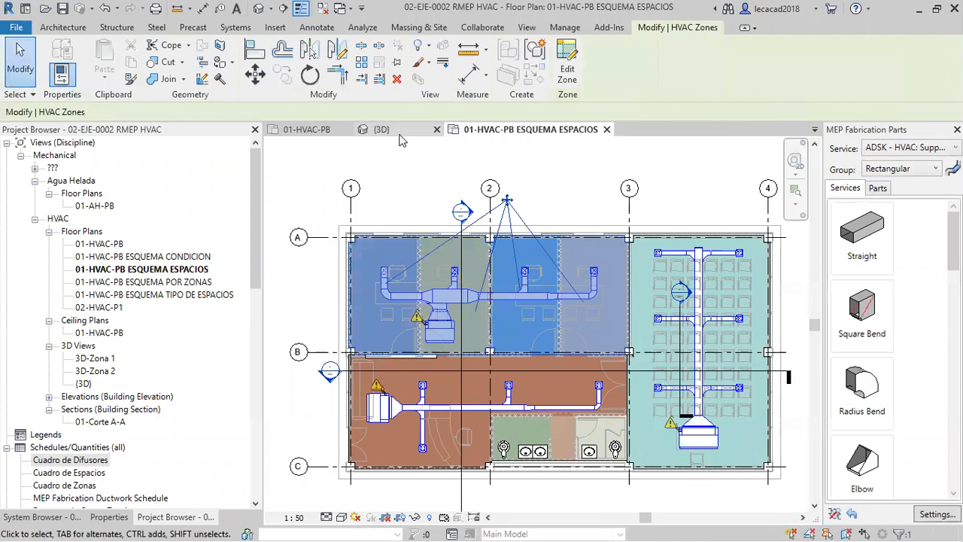
Switch to the {3D} view and examine the supply duct runs and fan coil units up close.
shift+middle_drag(659, 387, 858, 369)
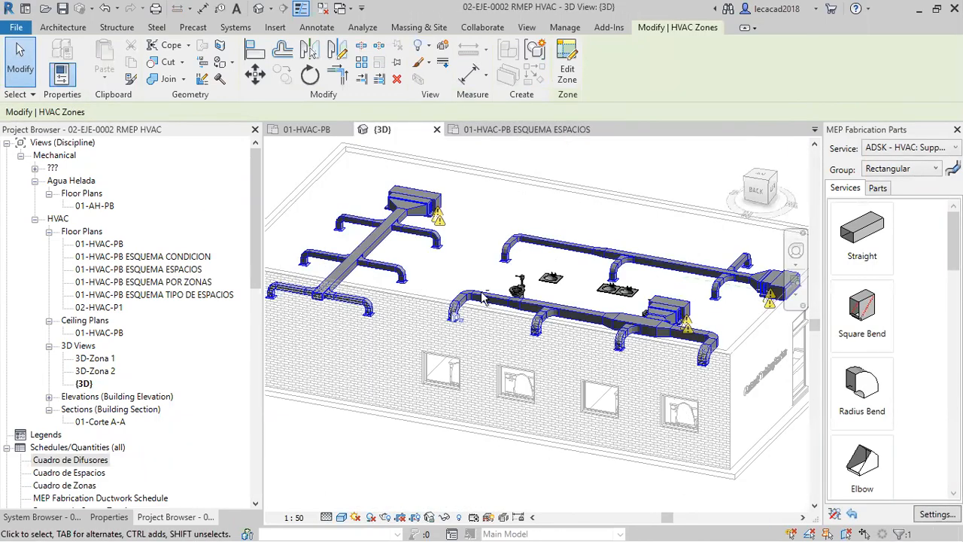
scroll(486, 299, up, 1)
scroll(583, 255, up, 3)
middle_drag(549, 261, 463, 263)
scroll(608, 313, down, 2)
middle_drag(570, 334, 545, 344)
scroll(563, 352, up, 2)
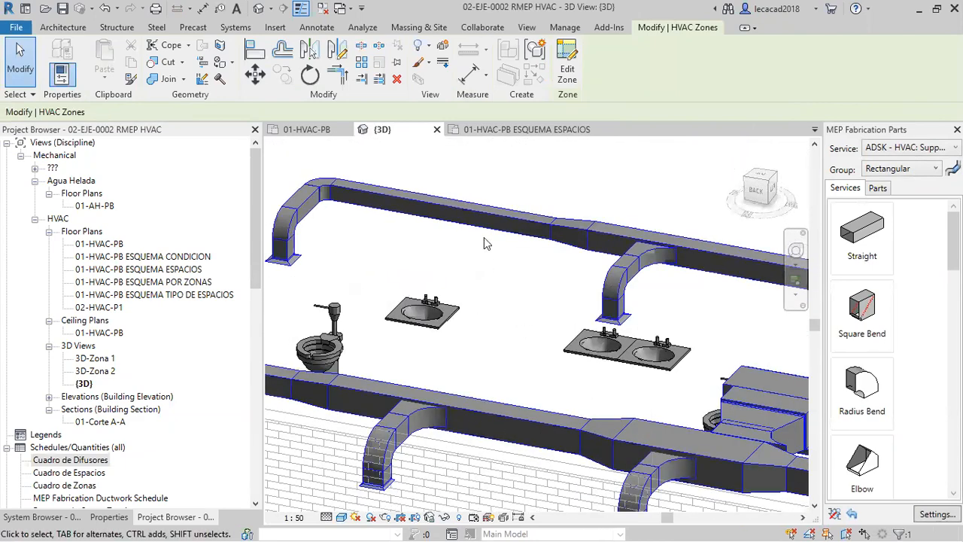
Review the Duct Sizing method and constraints for the straight duct at the far end of the run, leaving the settings unchanged.
click(238, 28)
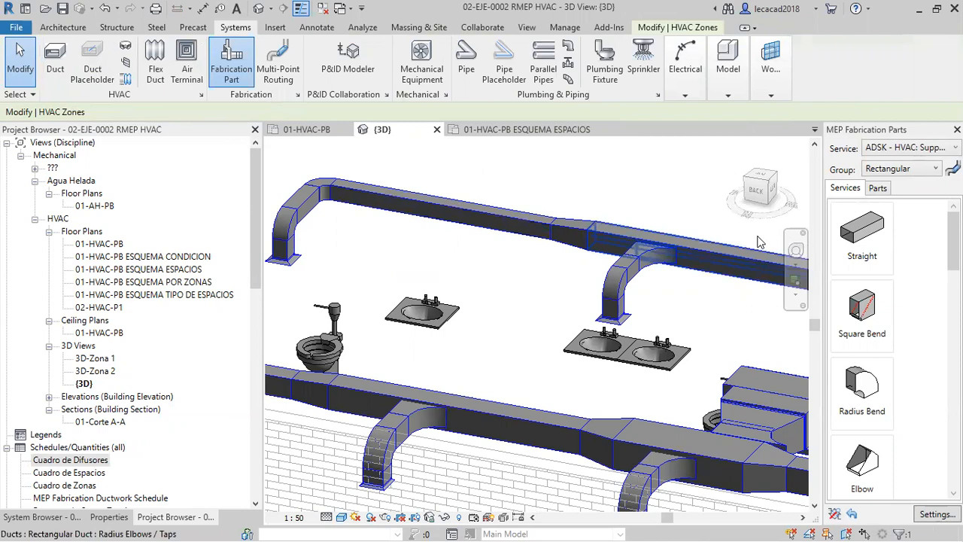
click(454, 211)
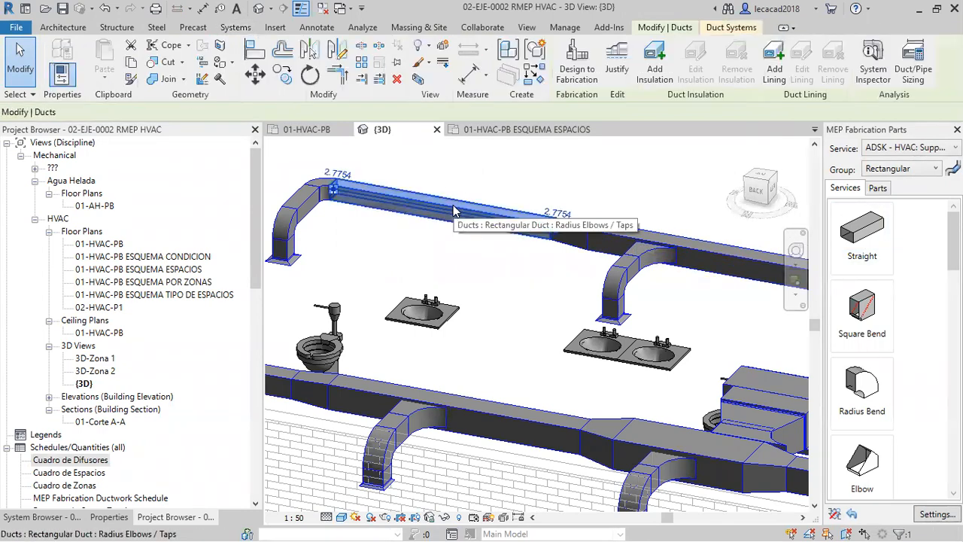
click(913, 72)
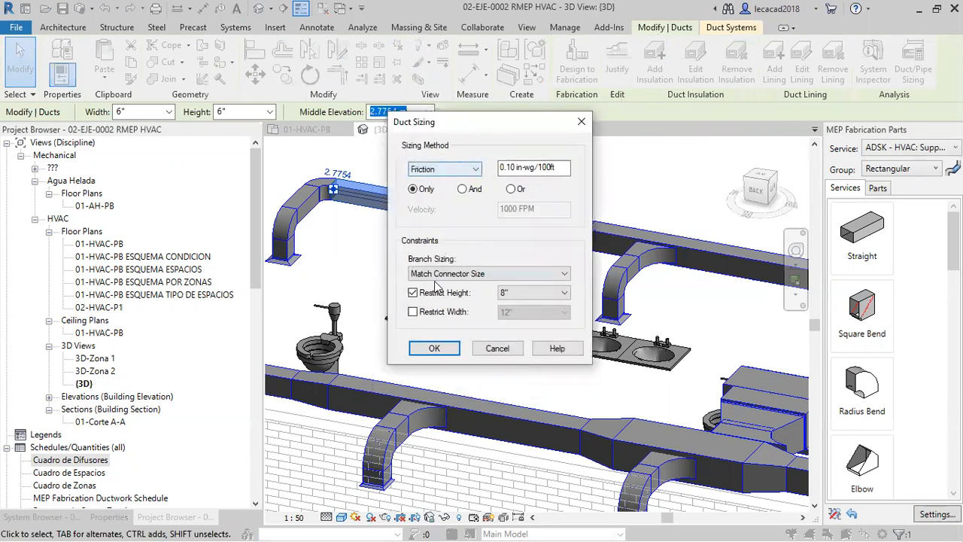
click(476, 170)
click(476, 170)
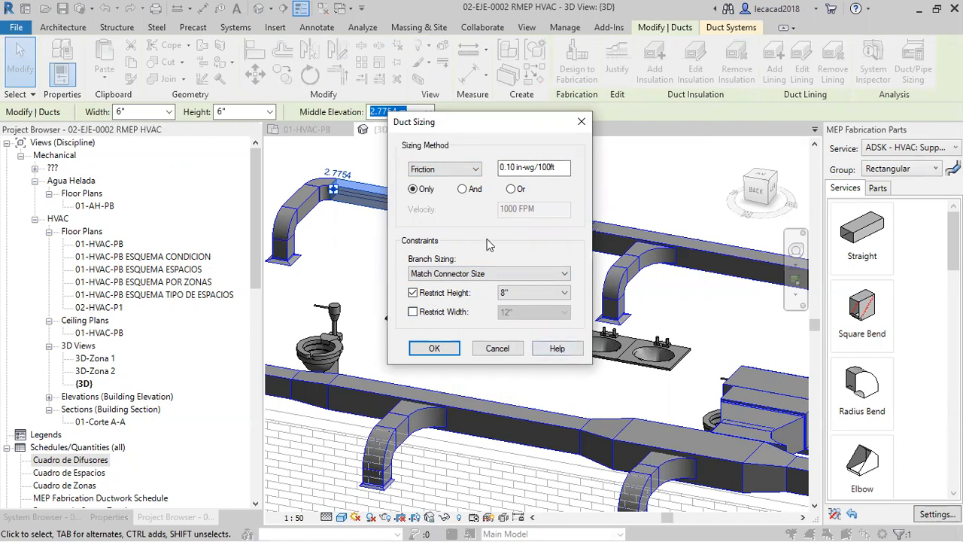
click(502, 351)
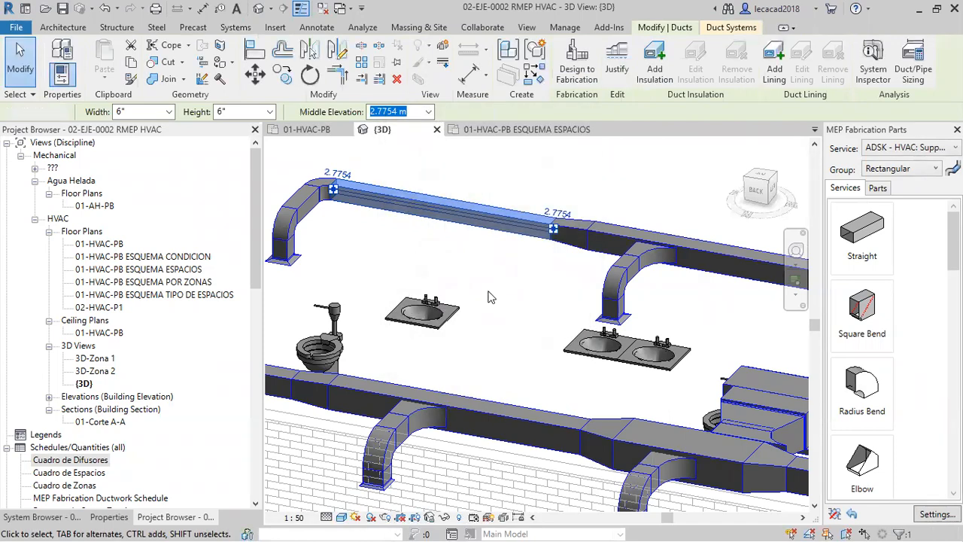
click(489, 296)
Start the System Inspector on the main duct beside the fan coil unit and show the view as unshaded linework.
scroll(490, 295, down, 2)
shift+middle_drag(673, 359, 529, 333)
click(596, 311)
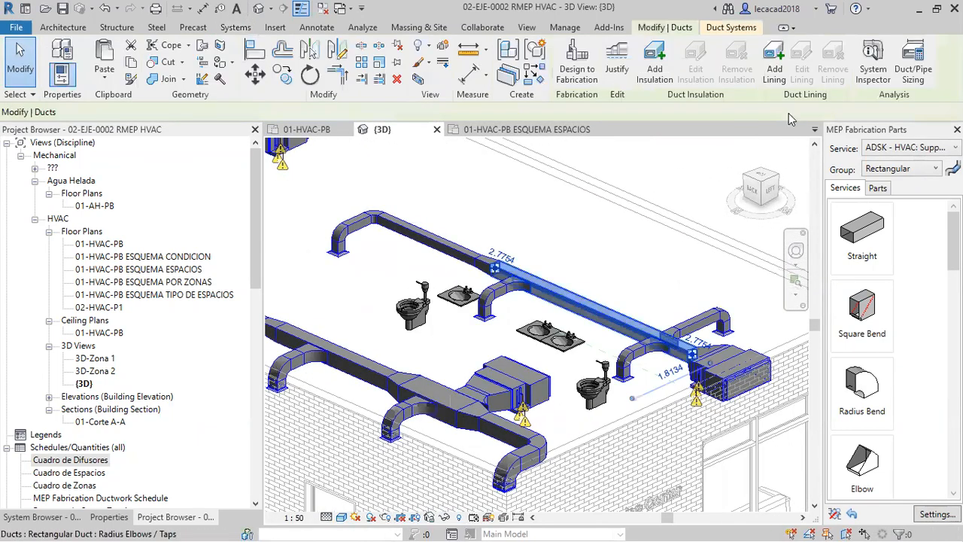
click(879, 66)
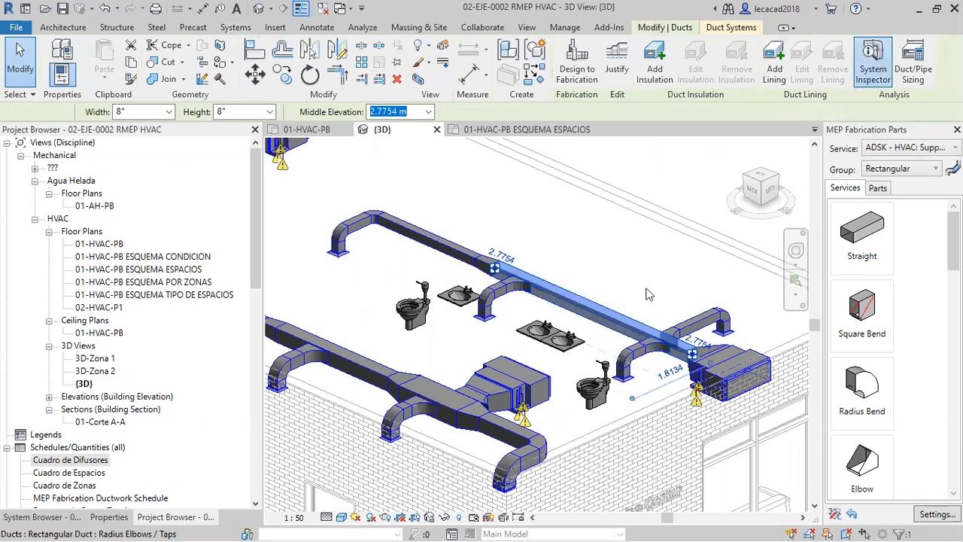
click(341, 517)
click(376, 458)
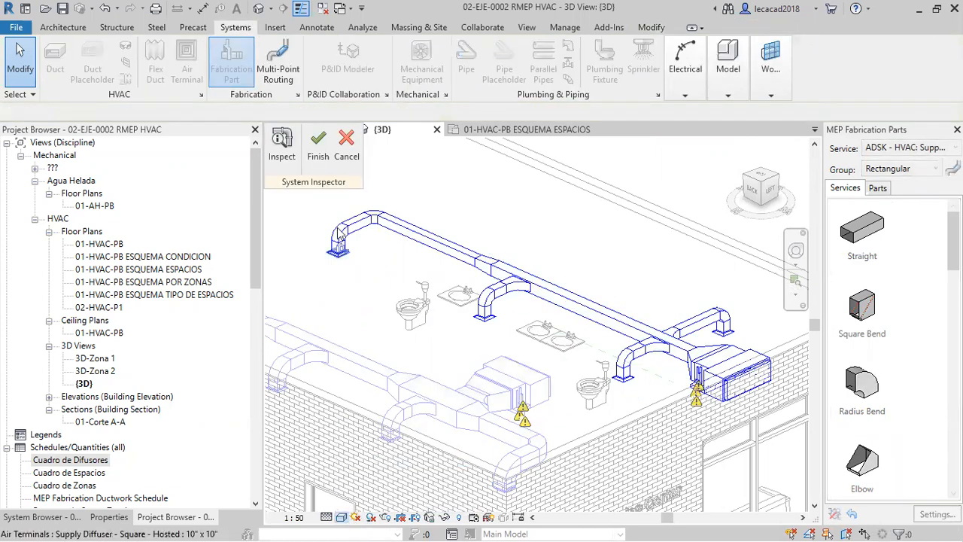
Inspect the flow and pressure of the main duct and the branches nearest the fan coil unit.
click(281, 147)
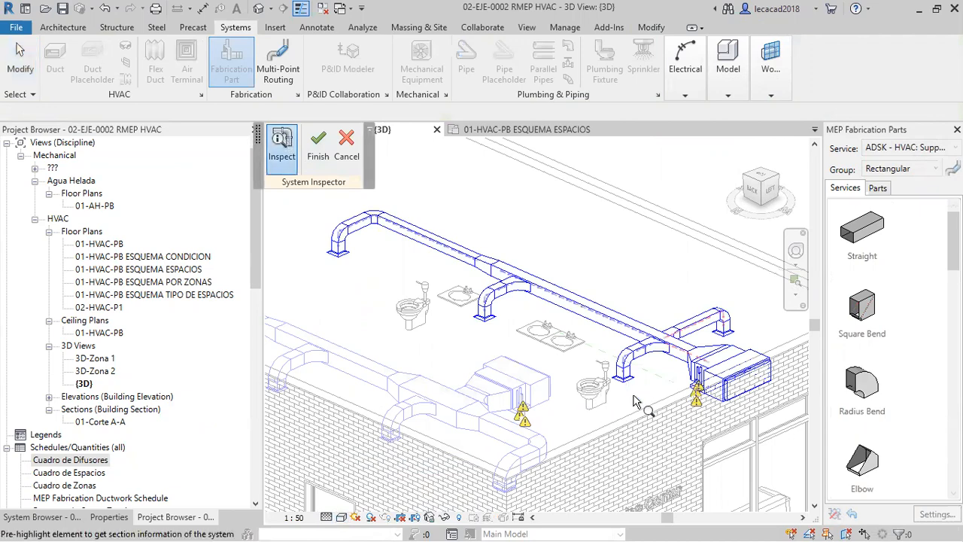
scroll(635, 402, up, 5)
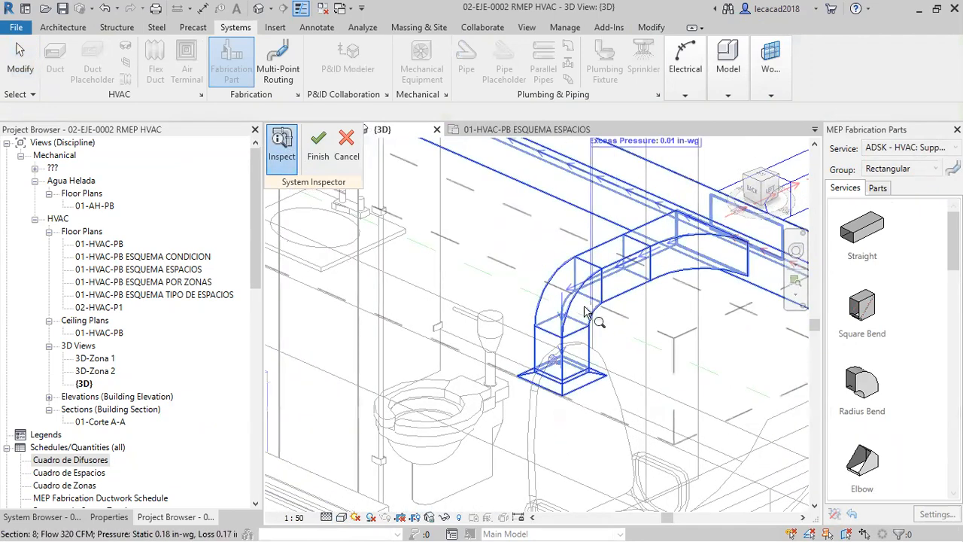
middle_drag(664, 210, 659, 431)
scroll(625, 419, down, 1)
mouse_move(544, 369)
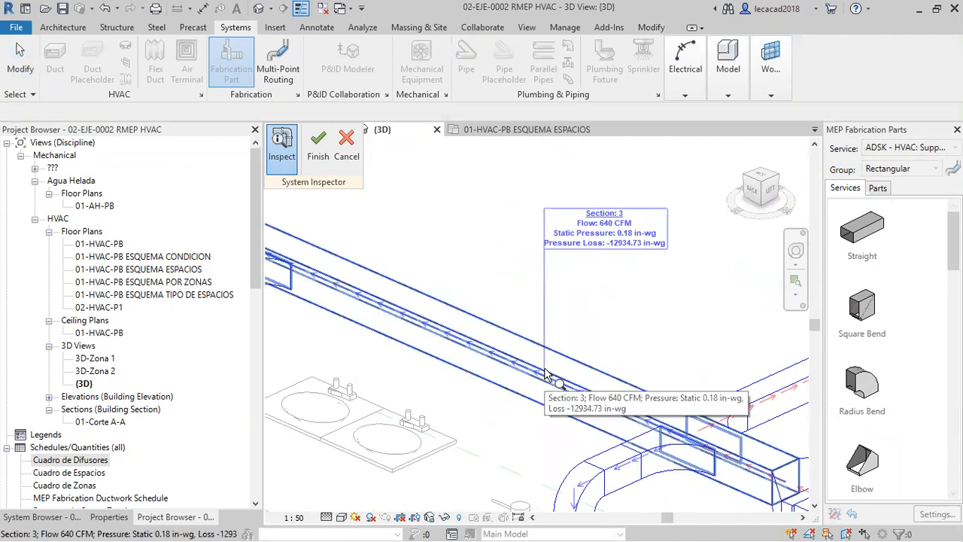
middle_drag(651, 419, 466, 442)
mouse_move(647, 393)
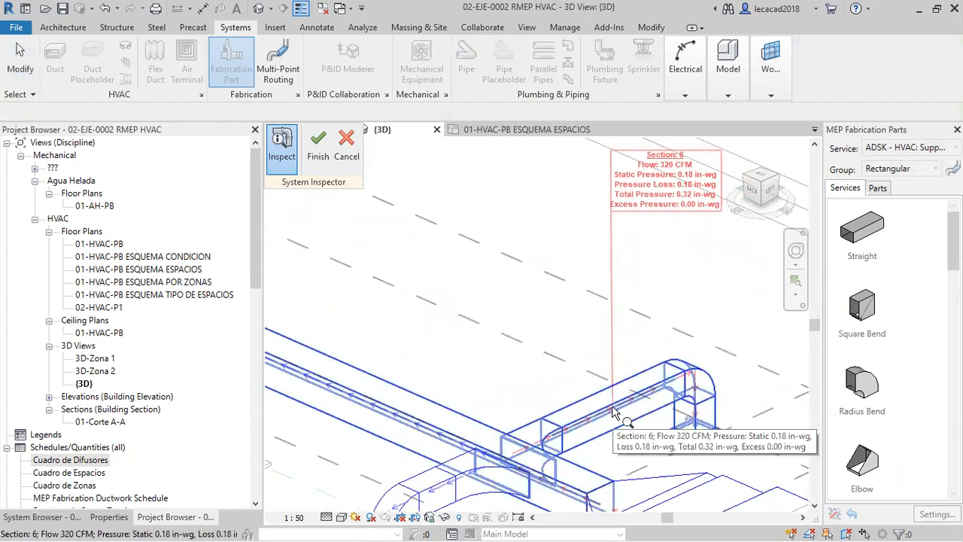
Inspect the flow and pressure of the middle branch and the section at the far end of the duct run.
scroll(615, 413, down, 3)
middle_drag(503, 380, 683, 409)
mouse_move(486, 409)
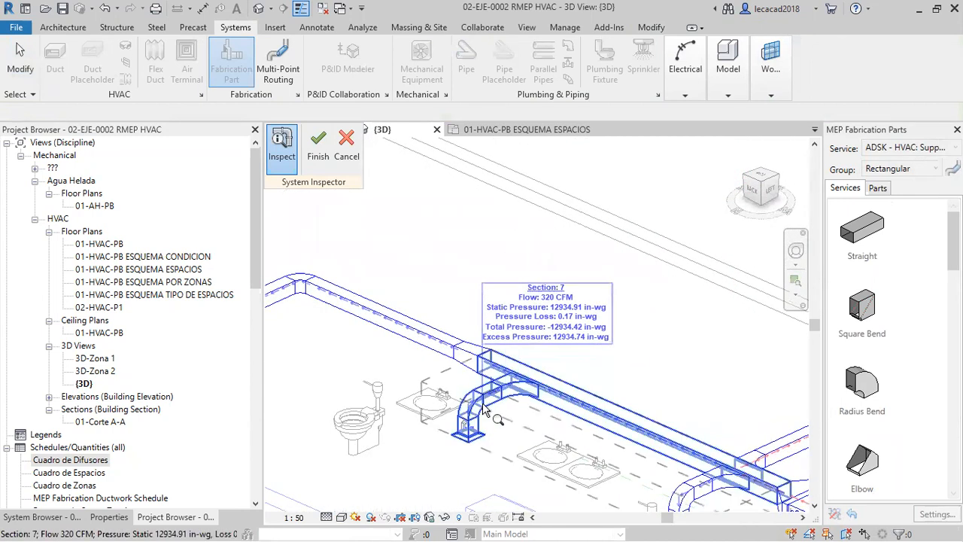
middle_drag(486, 409, 801, 428)
mouse_move(565, 327)
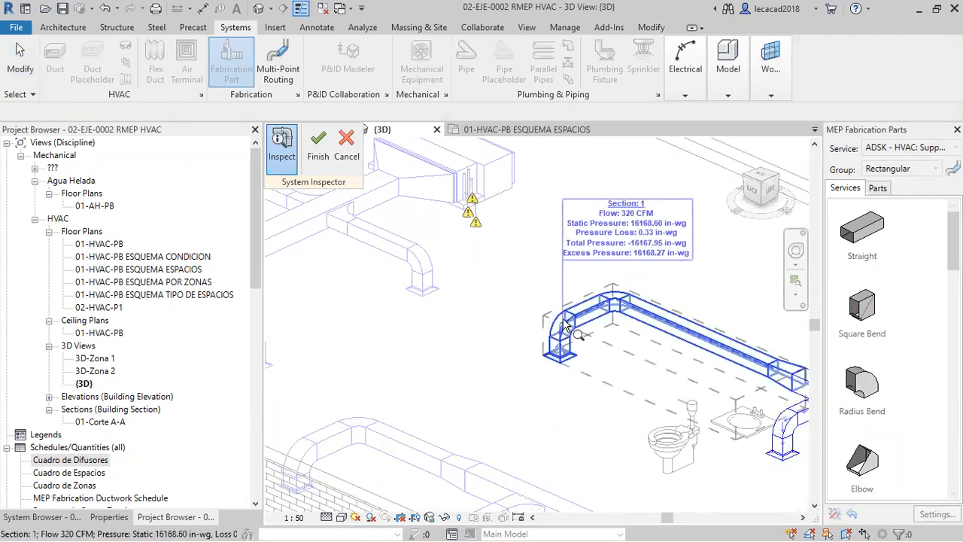
Recheck the airflow data of the main duct and its middle branch, and leave the System Inspector without applying changes.
middle_drag(580, 361, 449, 355)
scroll(542, 340, down, 2)
middle_drag(798, 419, 756, 375)
scroll(756, 375, up, 3)
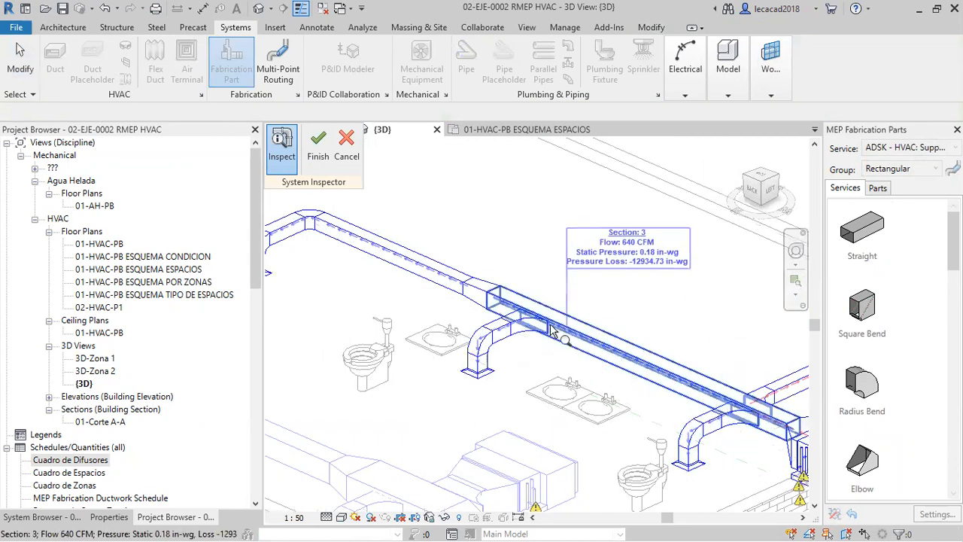
mouse_move(471, 332)
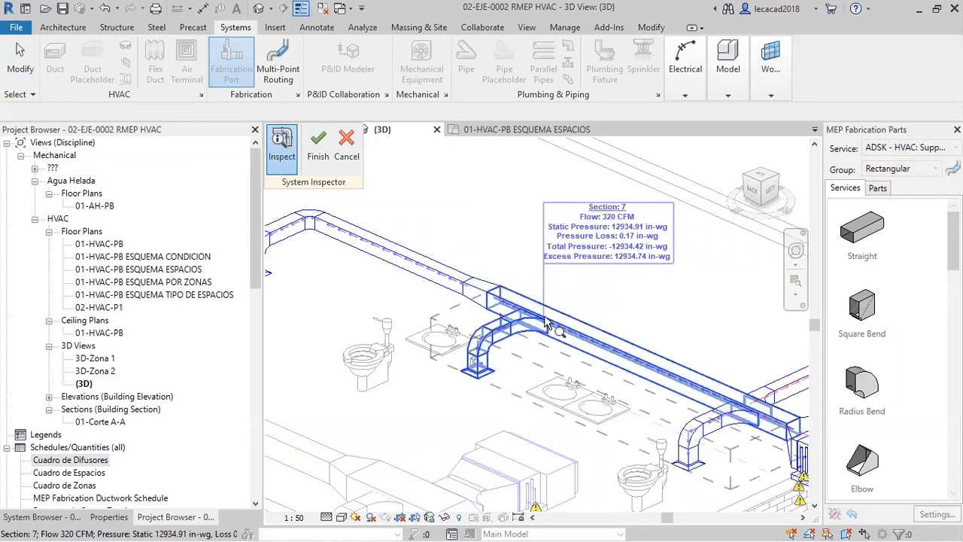
mouse_move(413, 264)
middle_drag(317, 237, 375, 260)
middle_drag(514, 355, 303, 281)
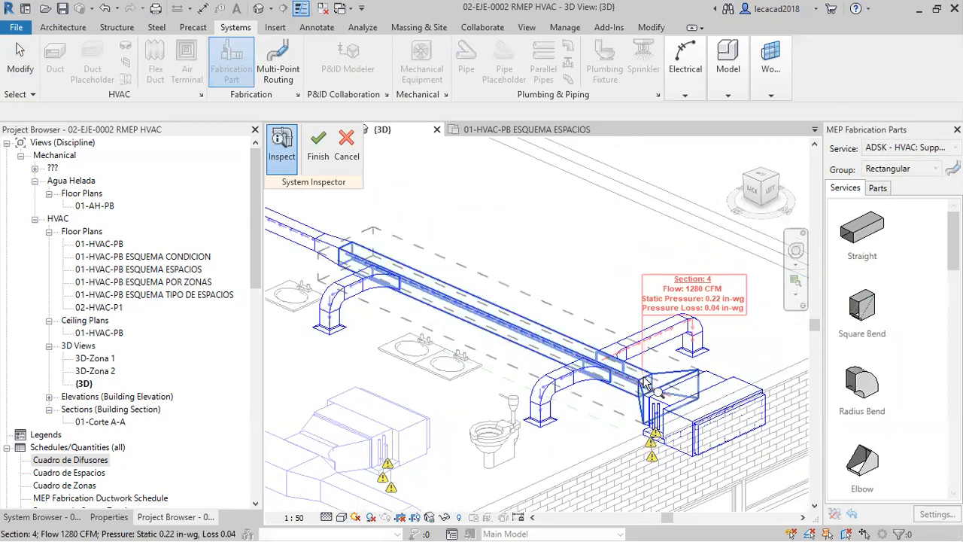
click(345, 145)
Select the whole duct branch network up to its fan coil unit and filter Air Terminals out of the selection.
middle_drag(517, 265, 519, 285)
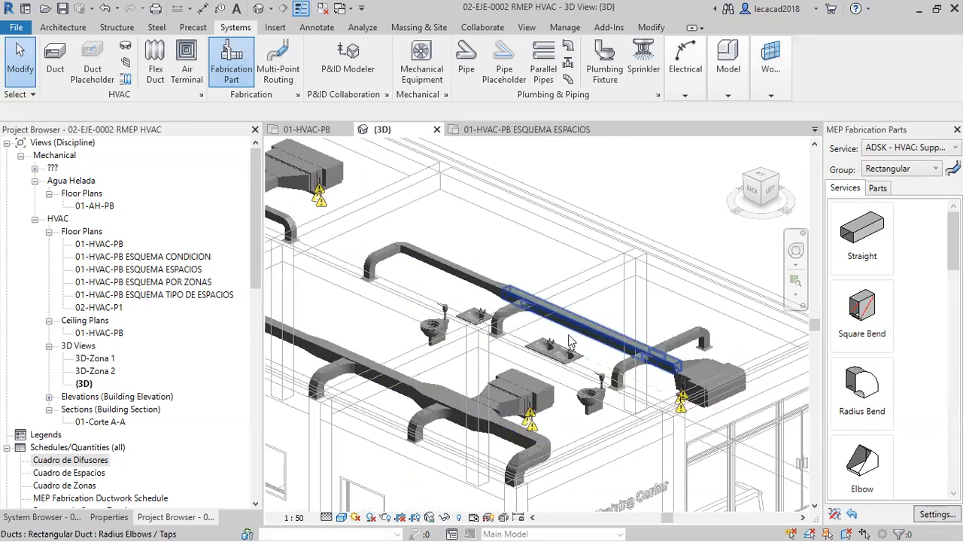
scroll(575, 340, up, 2)
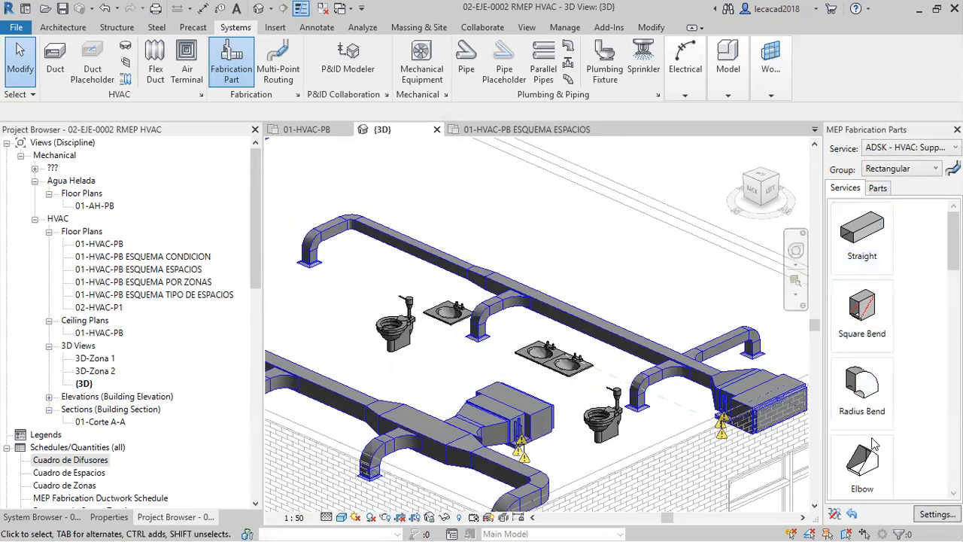
middle_drag(575, 272, 560, 274)
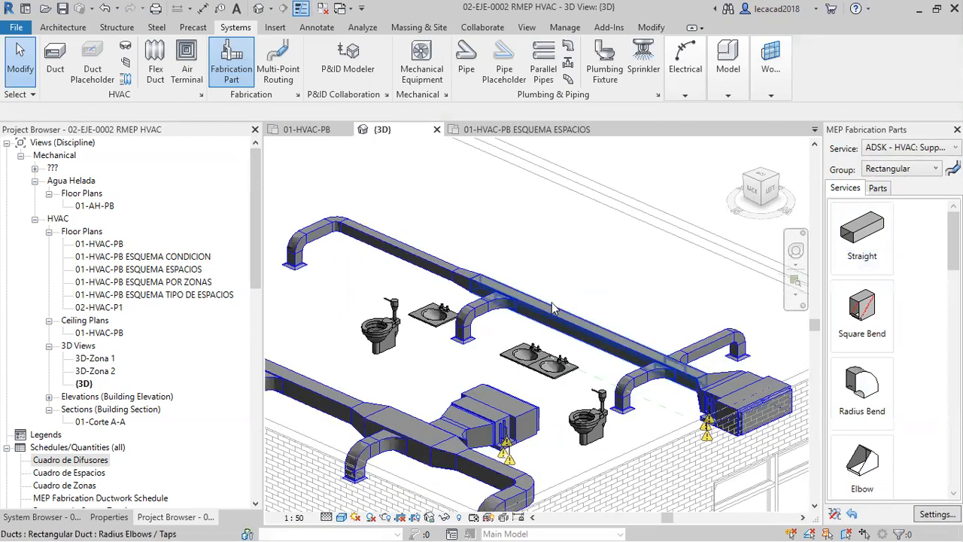
key(Tab)
key(Tab)
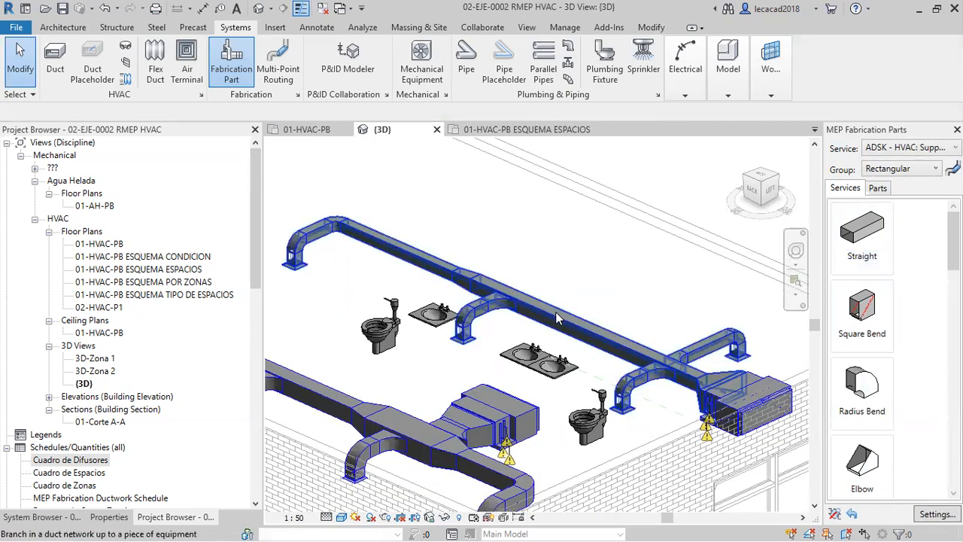
click(581, 307)
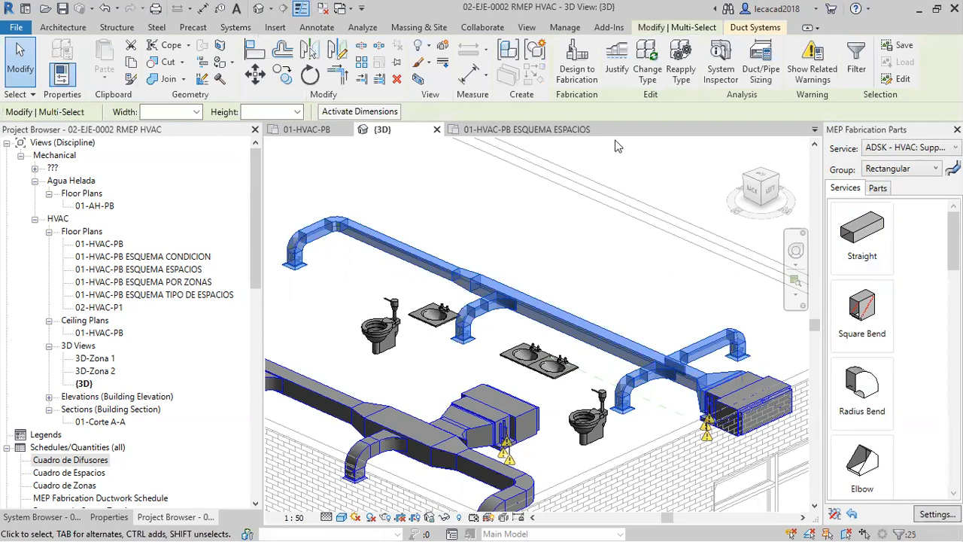
click(856, 64)
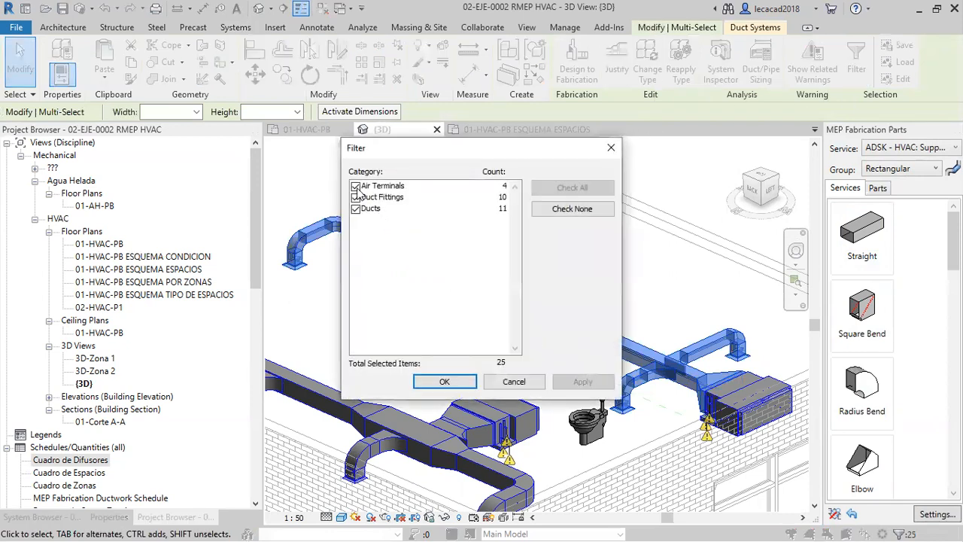
click(356, 187)
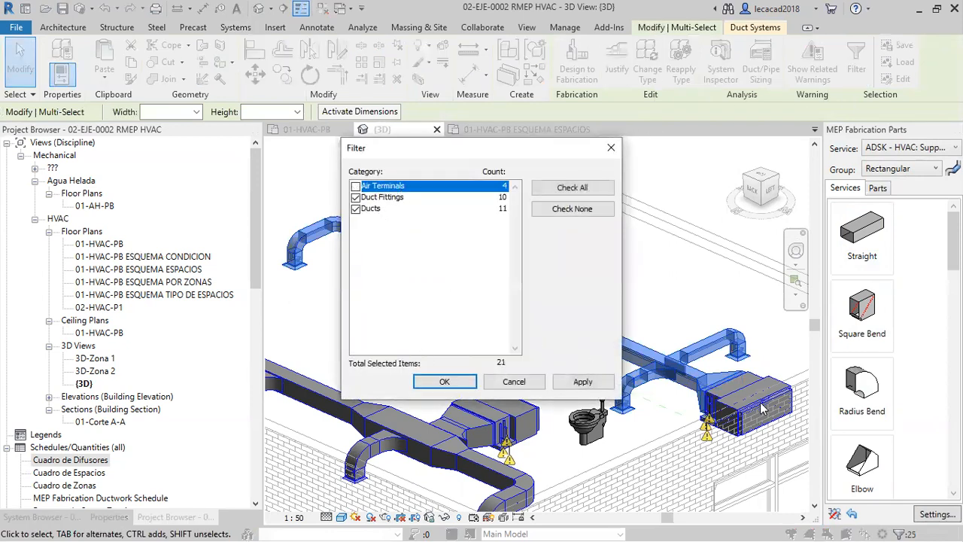
click(444, 382)
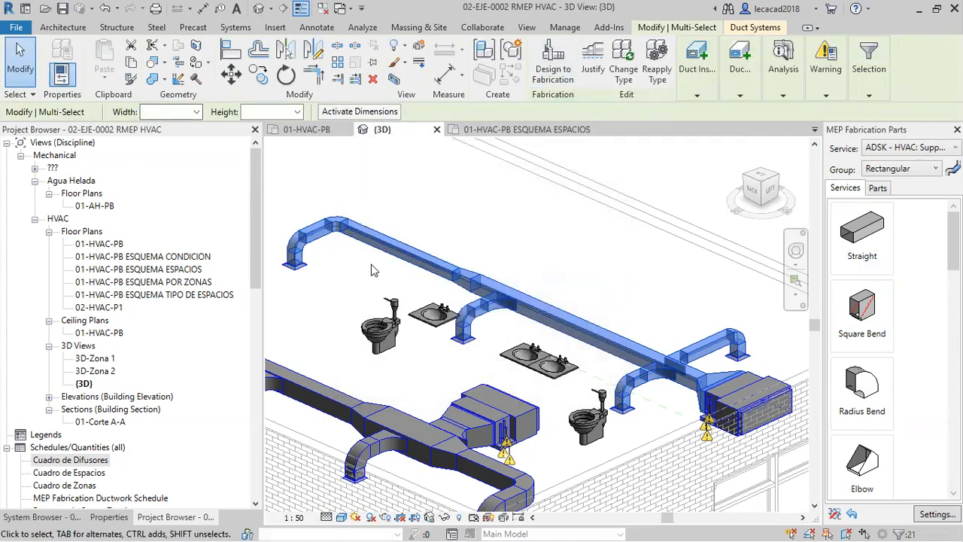
Try to convert the selected ducts and fittings to fabrication parts using the service ADSK - HVAC: Supply Air.
click(550, 69)
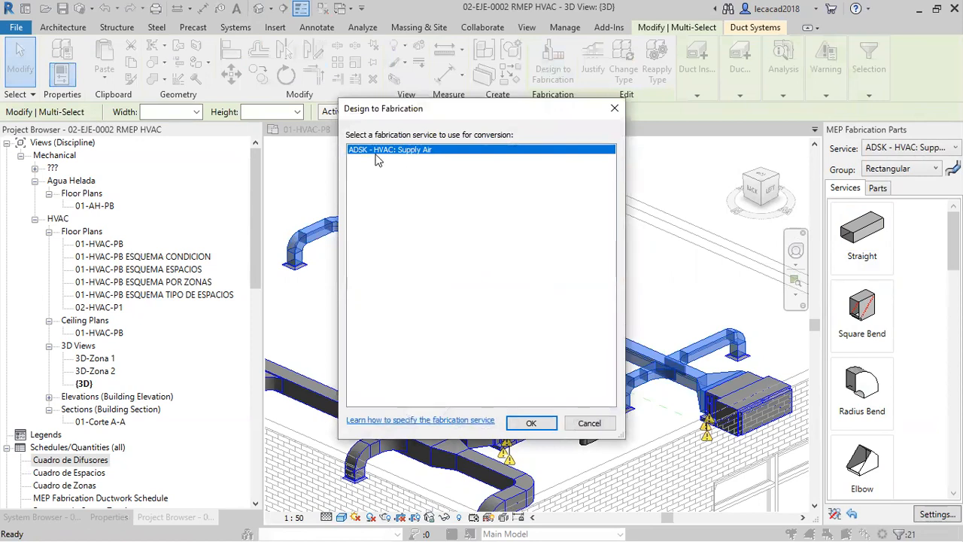
click(531, 422)
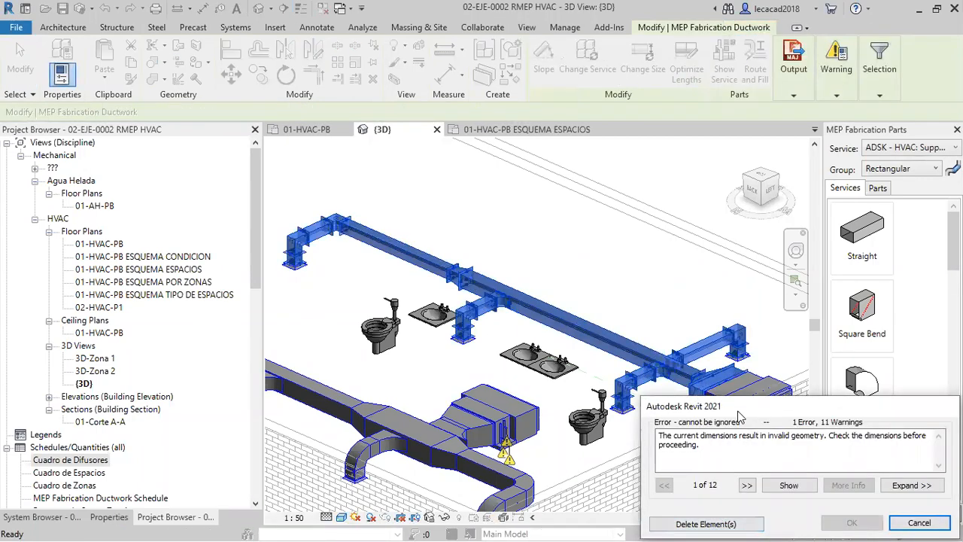
drag(738, 412, 567, 425)
scroll(553, 319, down, 3)
shift+middle_drag(551, 319, 729, 366)
middle_drag(618, 352, 614, 305)
scroll(478, 335, up, 4)
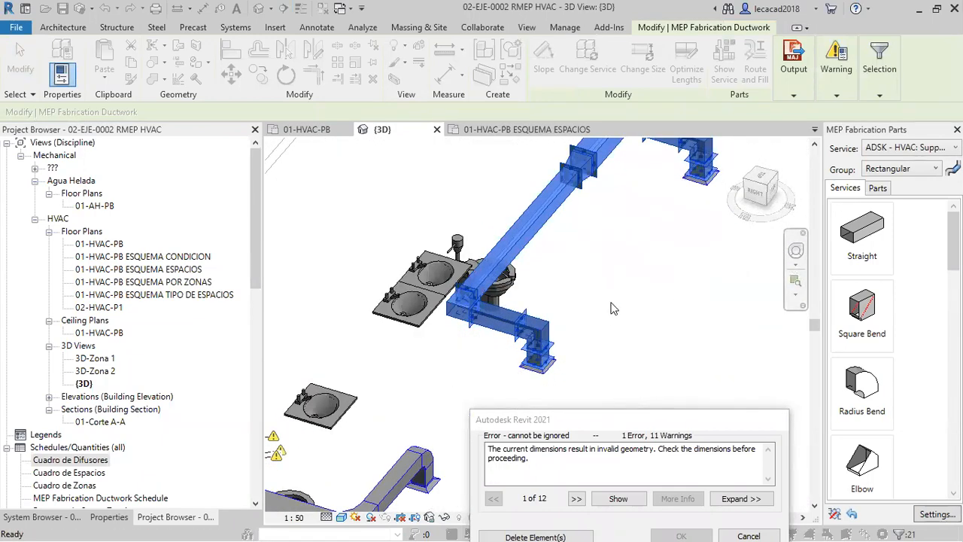
scroll(613, 309, down, 2)
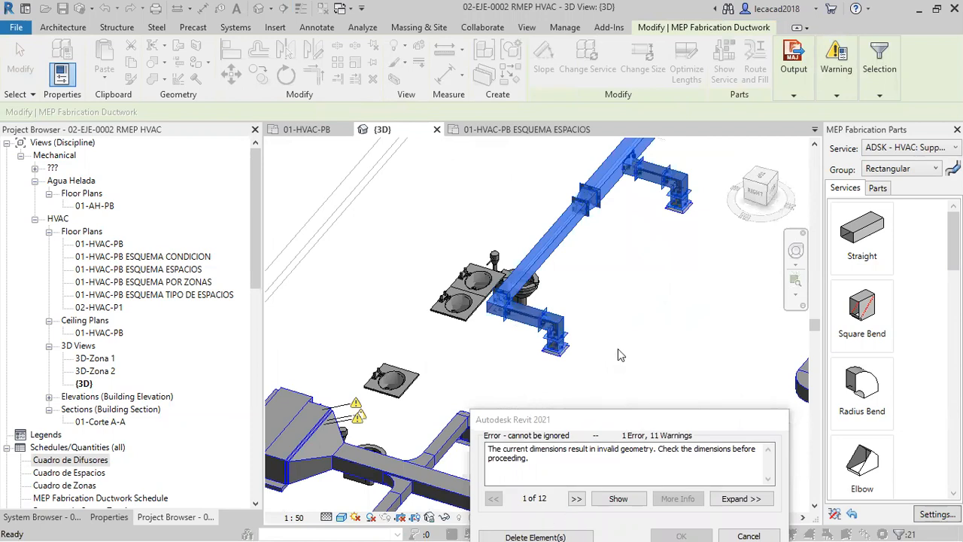
click(748, 536)
shift+middle_drag(726, 399, 647, 397)
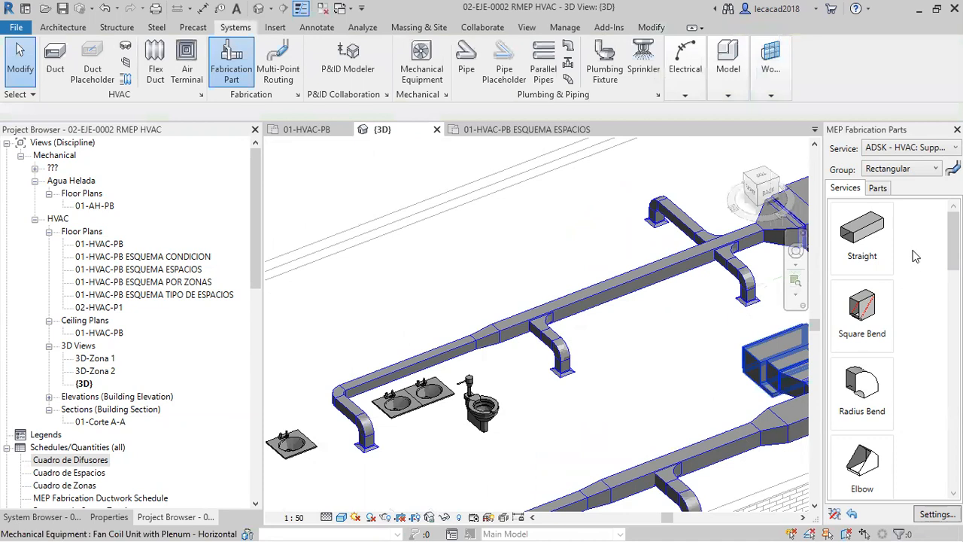
Reload the fabrication configuration in the Fabrication Settings and unload the service ADSK - HVAC: Supply Air.
click(937, 515)
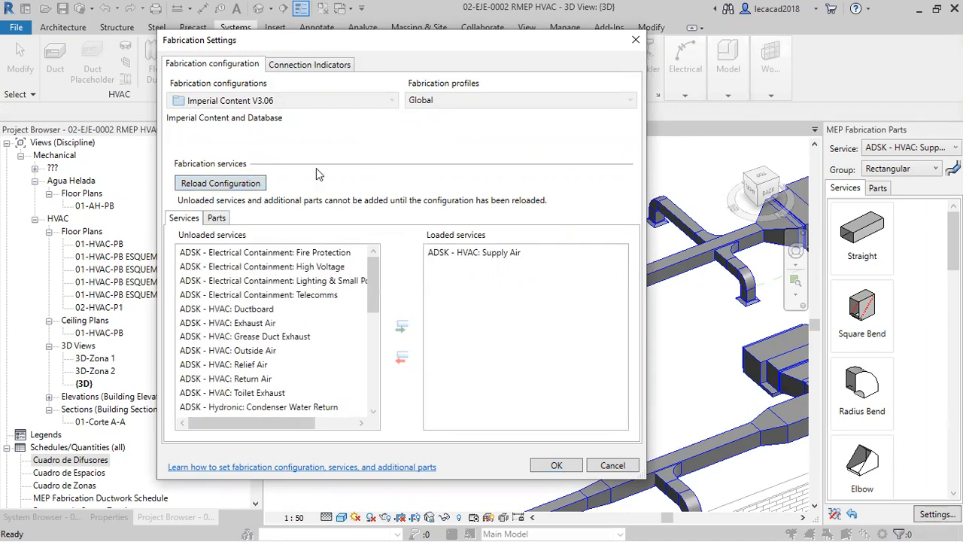
click(258, 185)
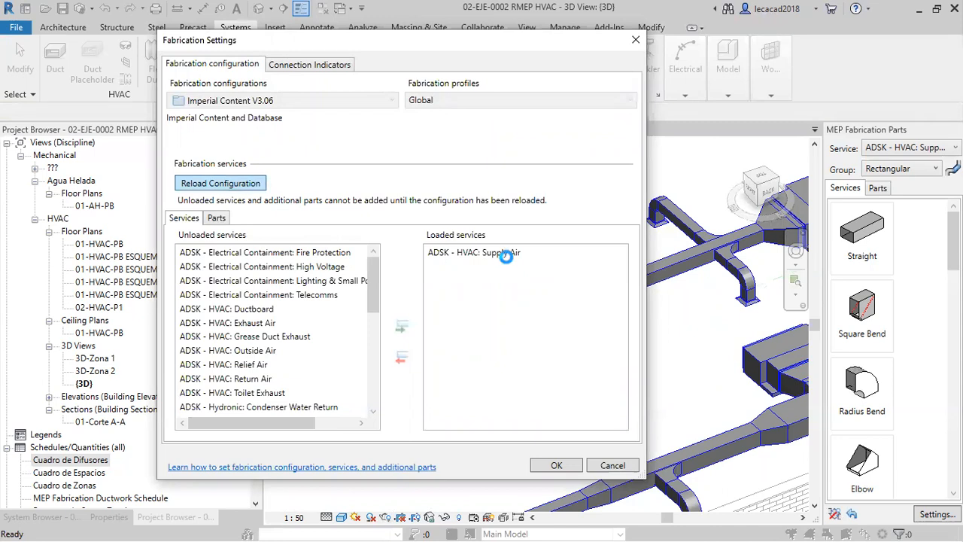
click(484, 256)
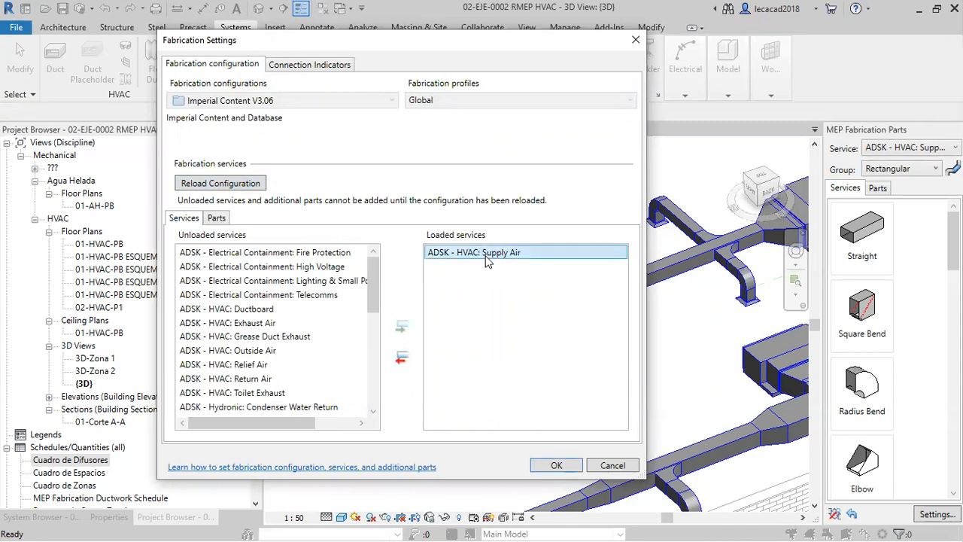
click(401, 360)
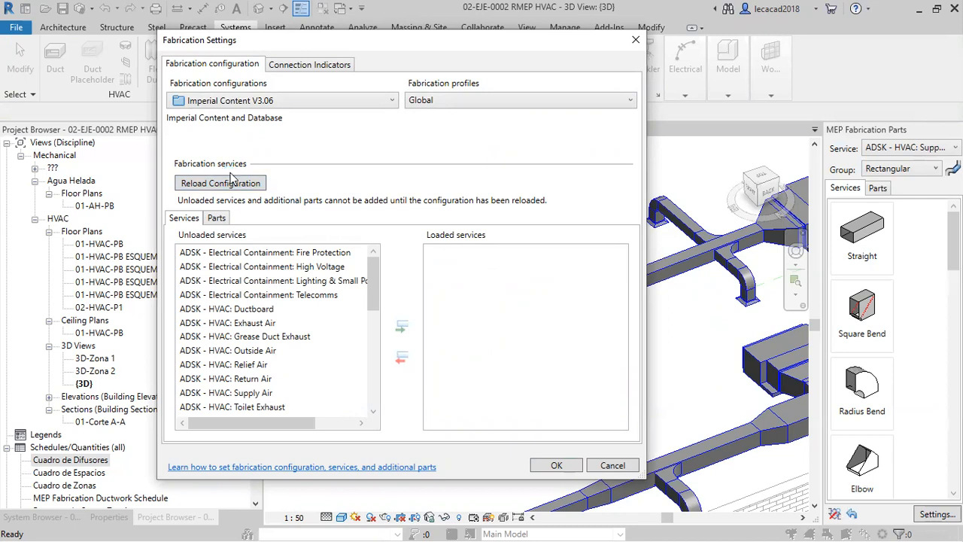
Keep Imperial Content V3.06 as the fabrication configuration, load the service ADSK - HVAC: Supply Air and accept the Fabrication Settings.
click(354, 101)
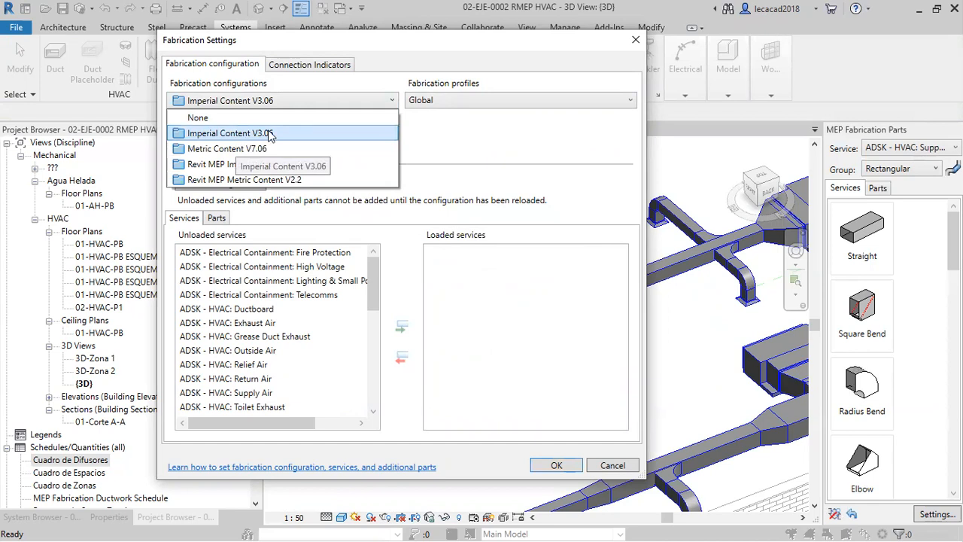
click(215, 134)
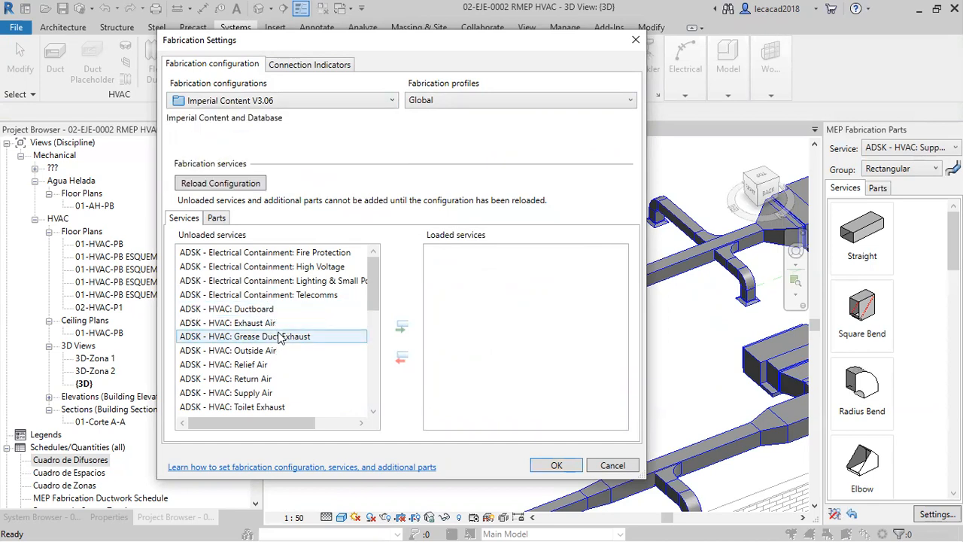
click(265, 393)
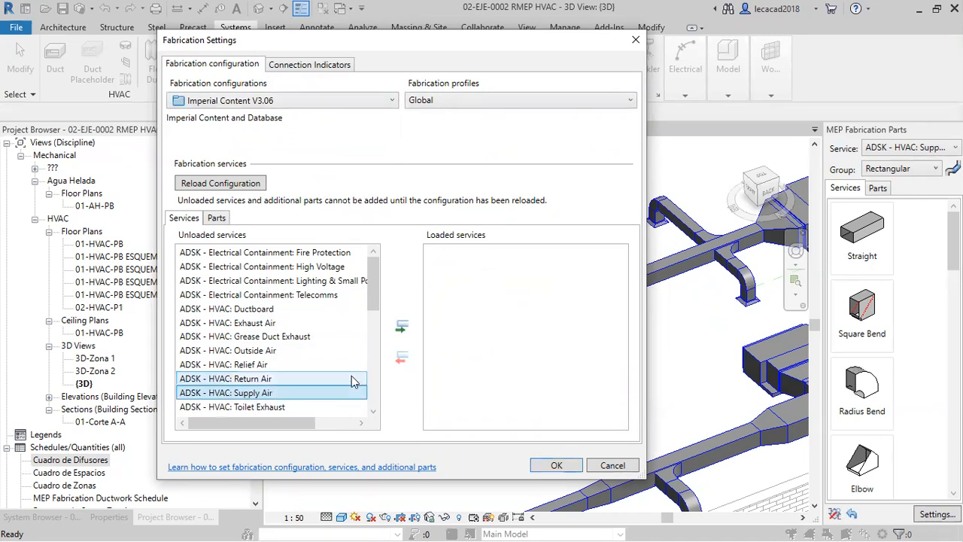
click(402, 328)
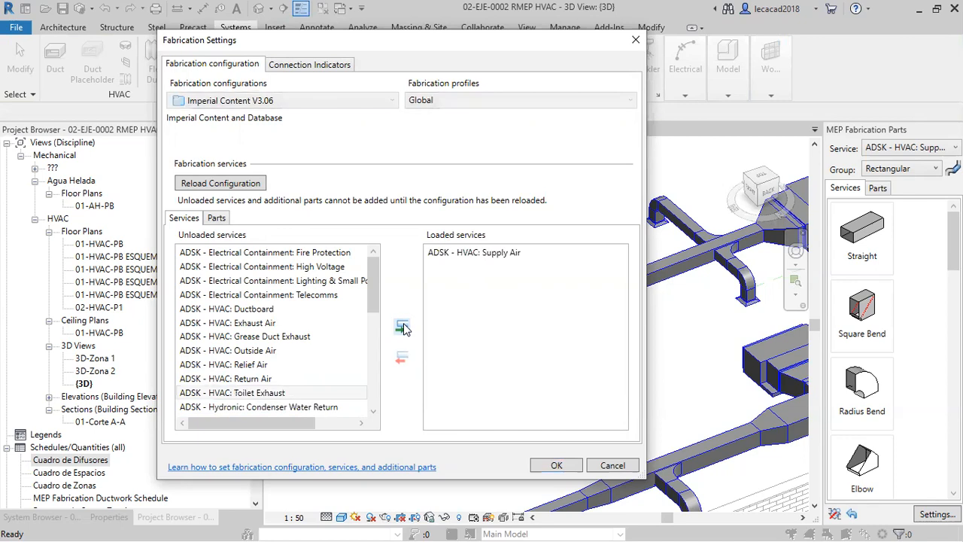
click(557, 466)
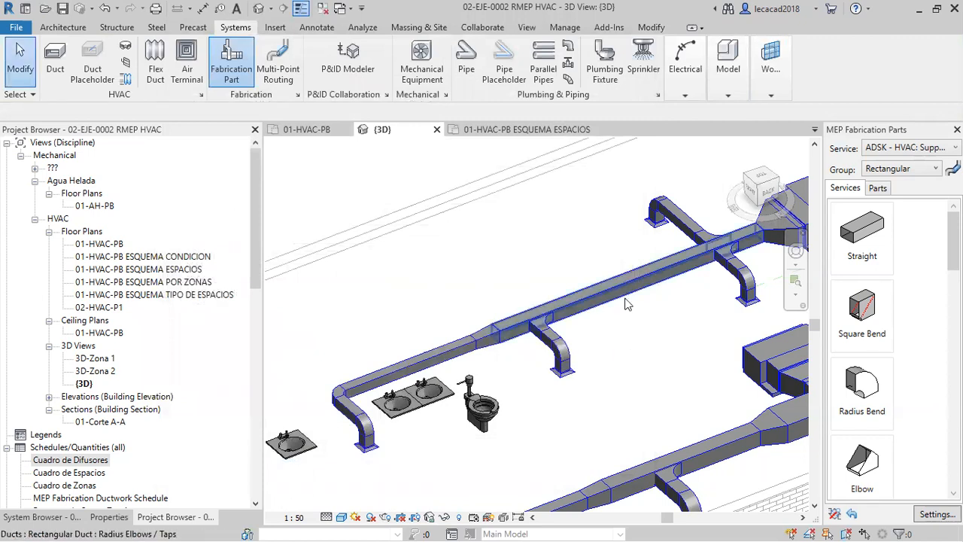
Select the duct branch network without its Air Terminals and convert it to fabrication parts with the service ADSK - HVAC: Supply Air.
key(Tab)
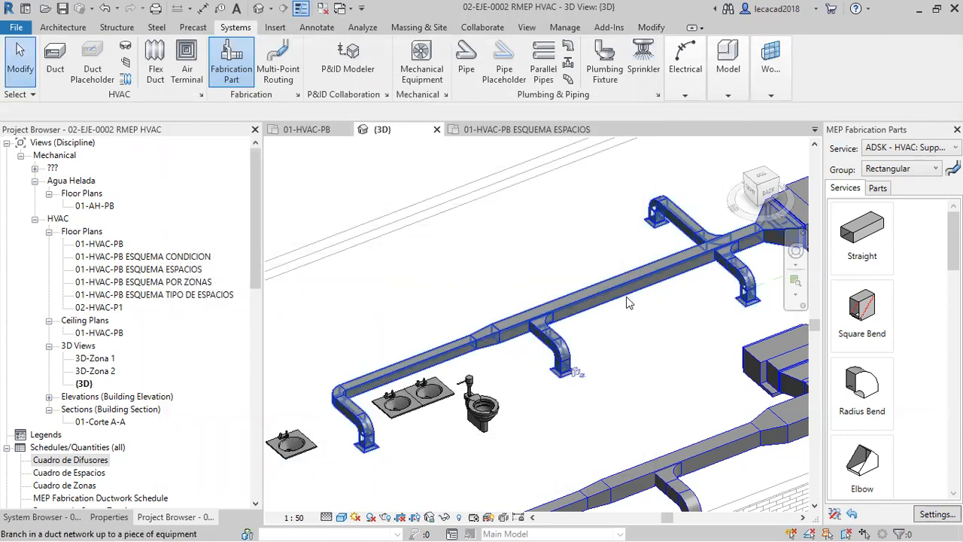
click(629, 303)
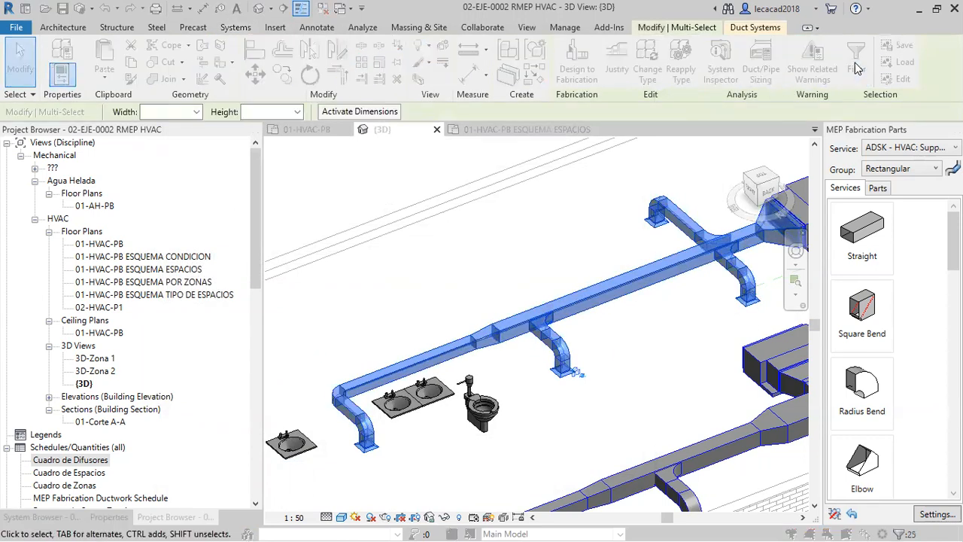
click(856, 68)
click(356, 186)
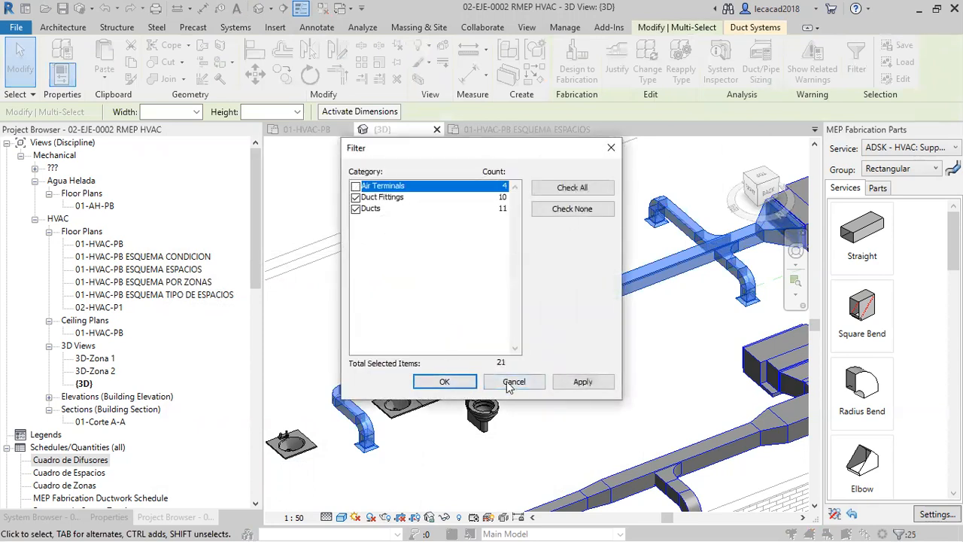
click(444, 382)
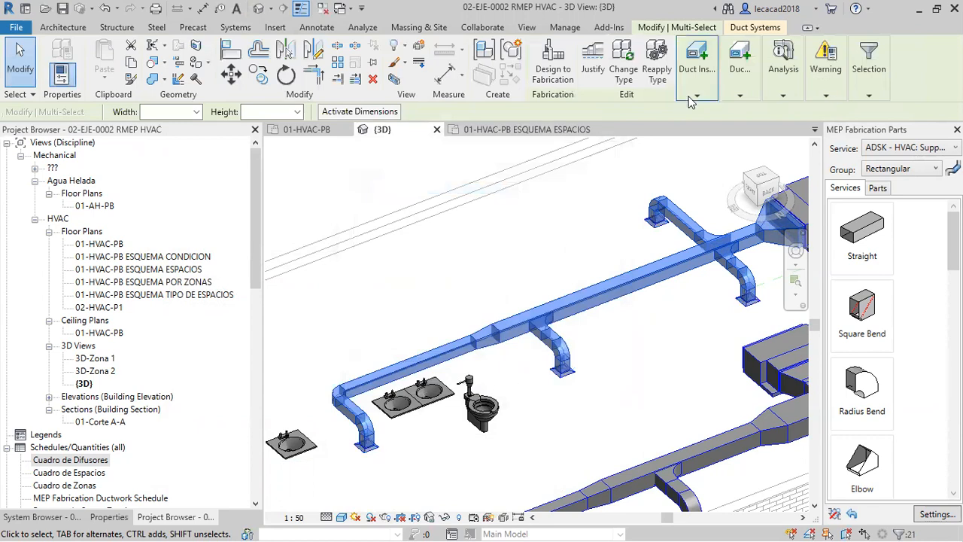
click(554, 67)
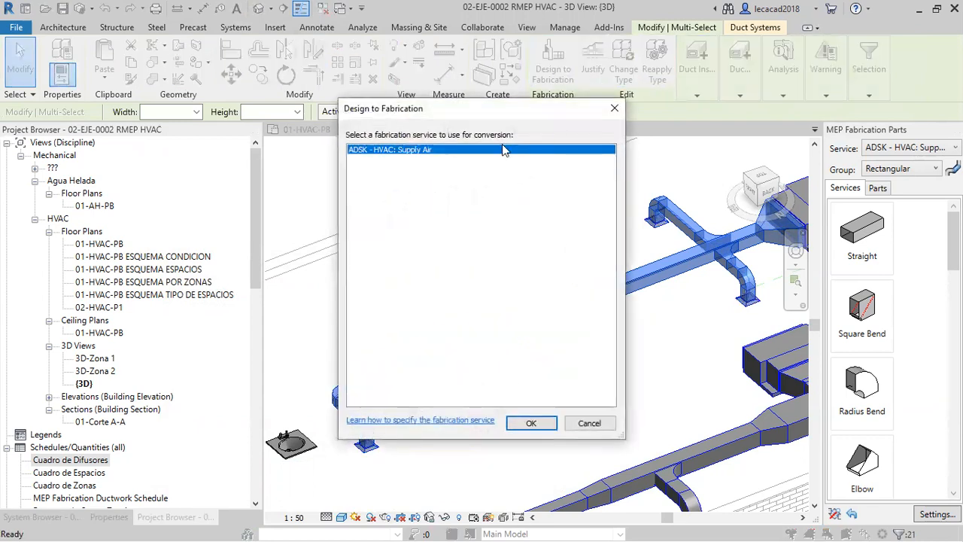
click(528, 424)
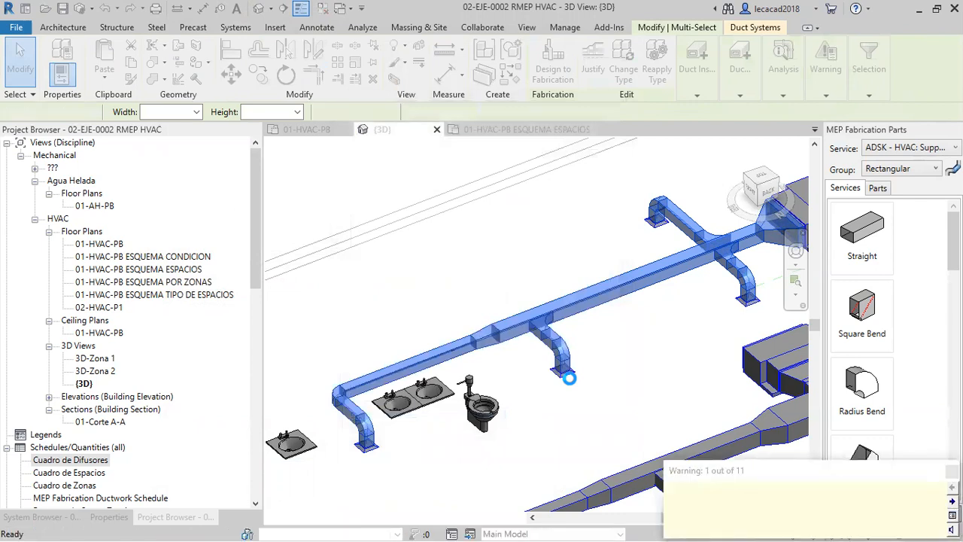
Examine the elbows, flanges and branch connections of the converted ductwork from several sides.
middle_drag(697, 348, 564, 368)
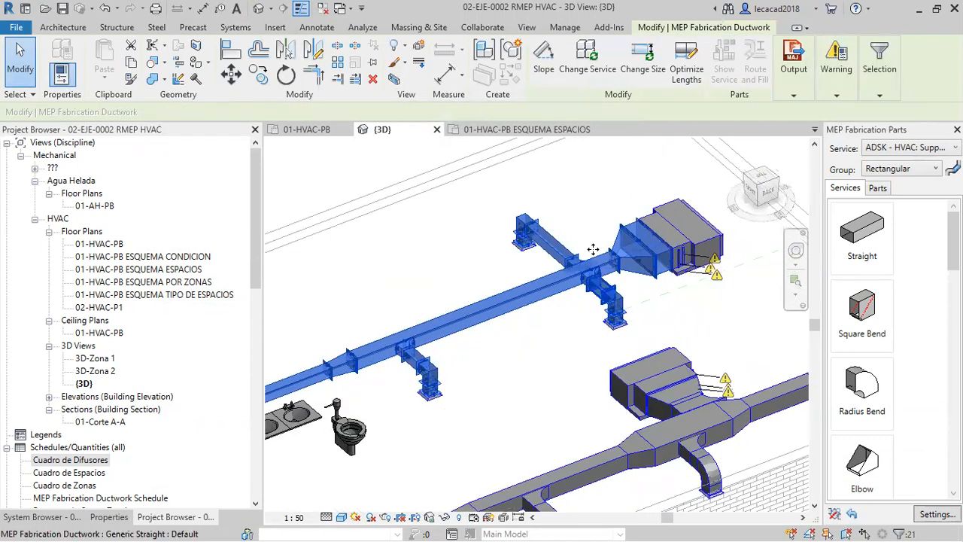
scroll(593, 249, up, 5)
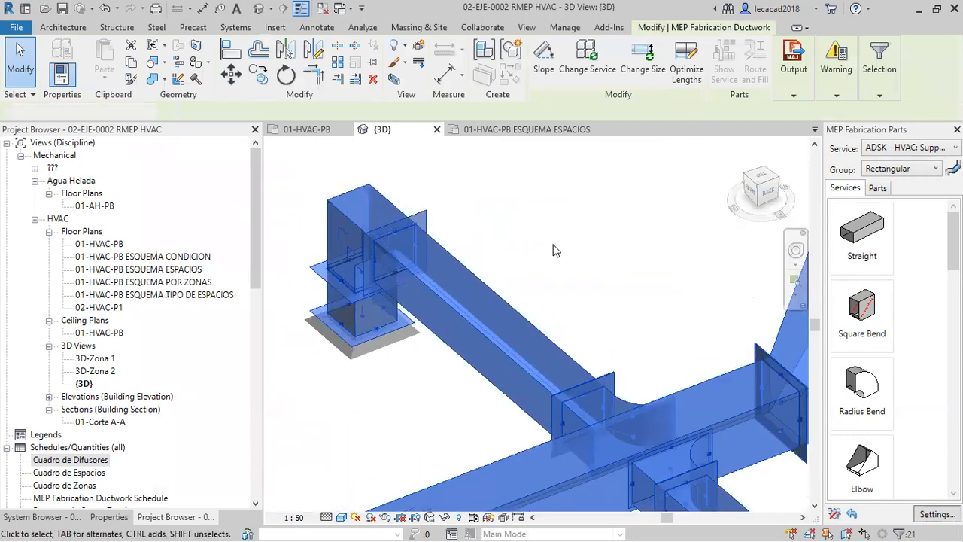
click(553, 251)
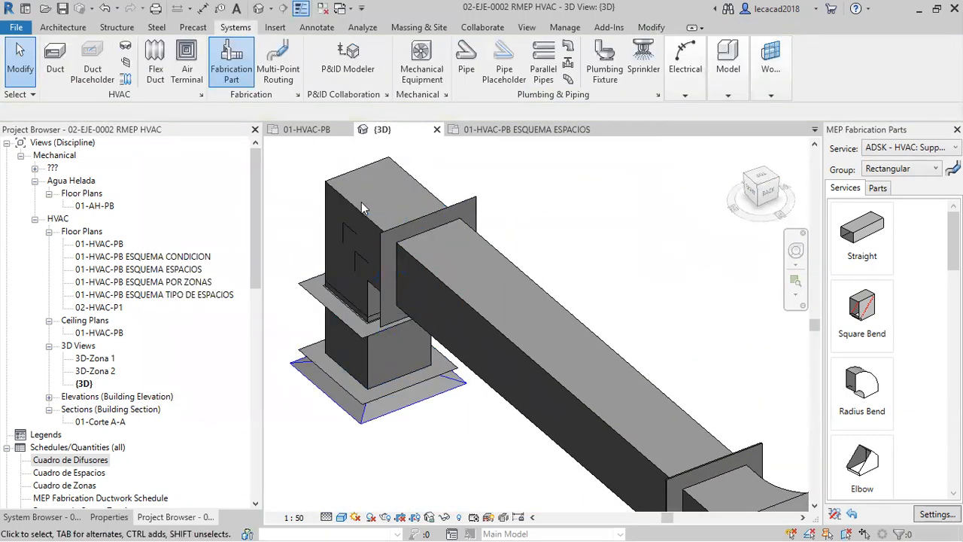
click(356, 211)
scroll(377, 370, down, 4)
shift+middle_drag(406, 398, 529, 426)
middle_drag(624, 392, 676, 407)
click(617, 380)
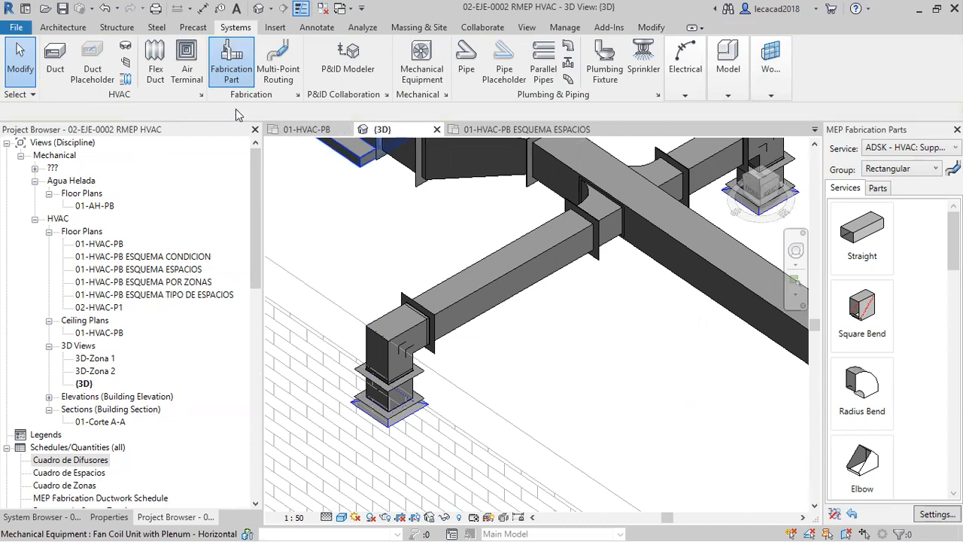
Undo the conversion of the duct branch to fabrication parts.
scroll(562, 342, down, 6)
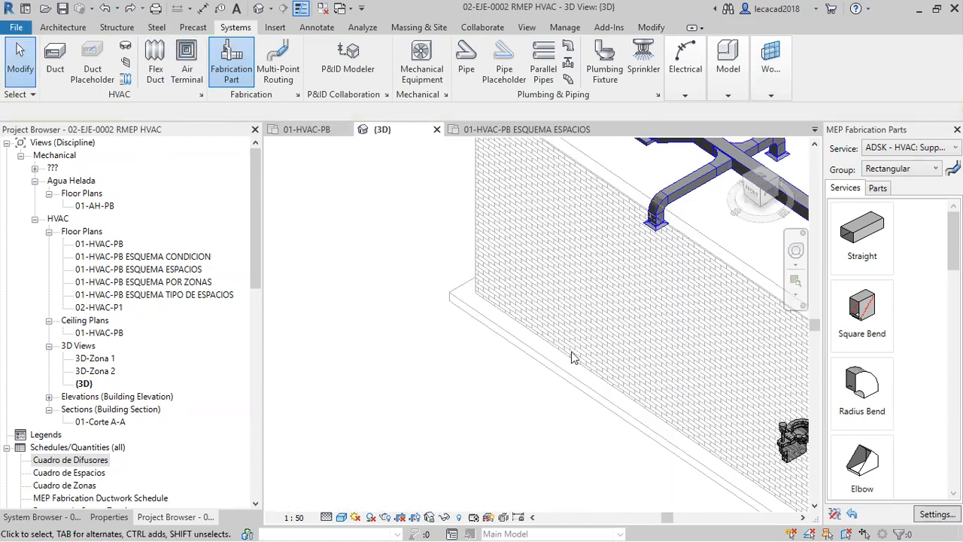
middle_drag(726, 351, 531, 385)
scroll(531, 356, up, 1)
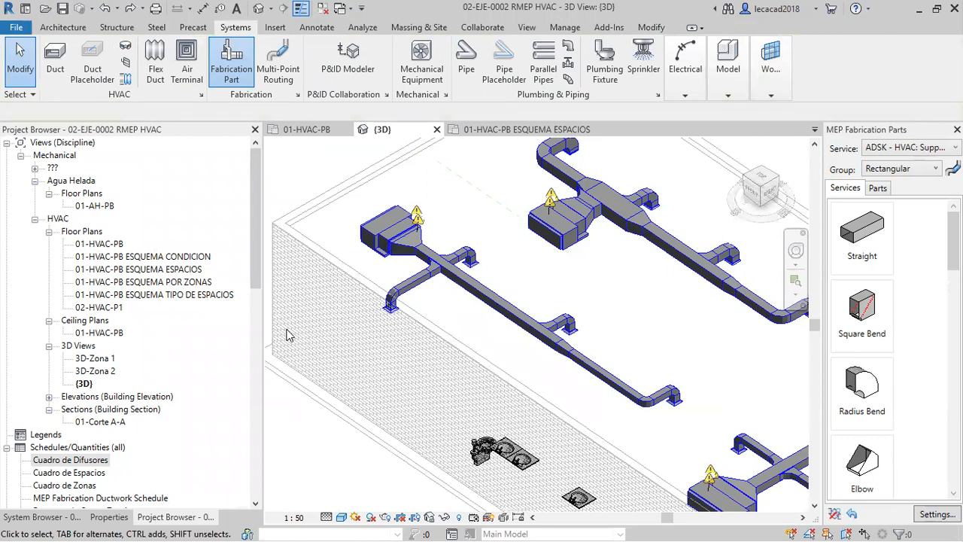
Switch to AutoCAD and exclude the Square Bend and the Elbow from fill in the Rectangular group of the Supply Air service.
key(alt+Tab)
key(alt+Tab)
key(alt+Tab)
key(alt+Tab)
key(alt+Tab)
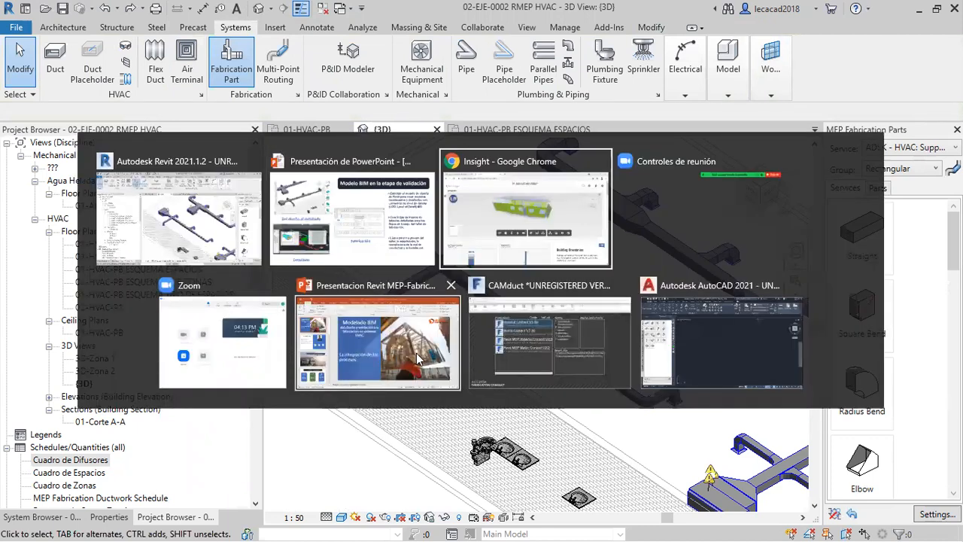
key(alt+Tab)
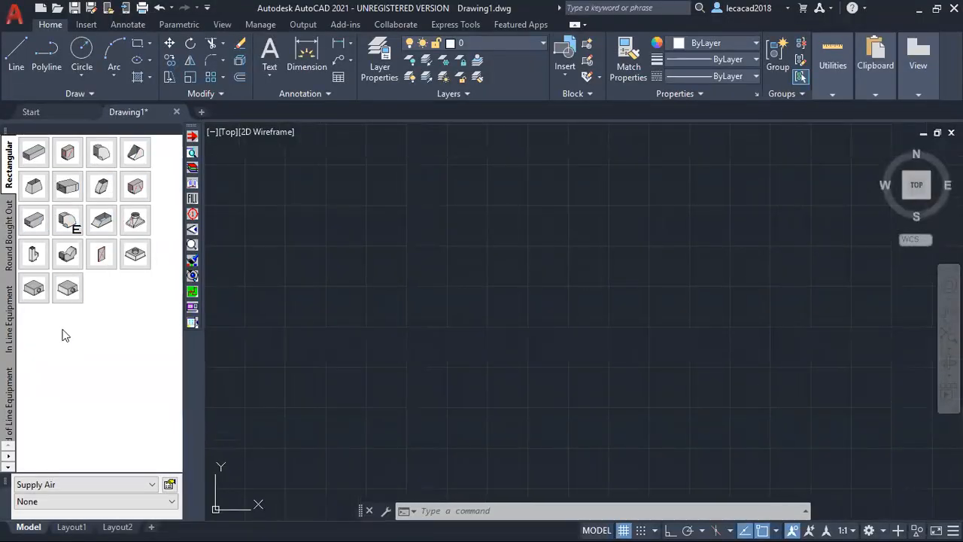
right_click(74, 165)
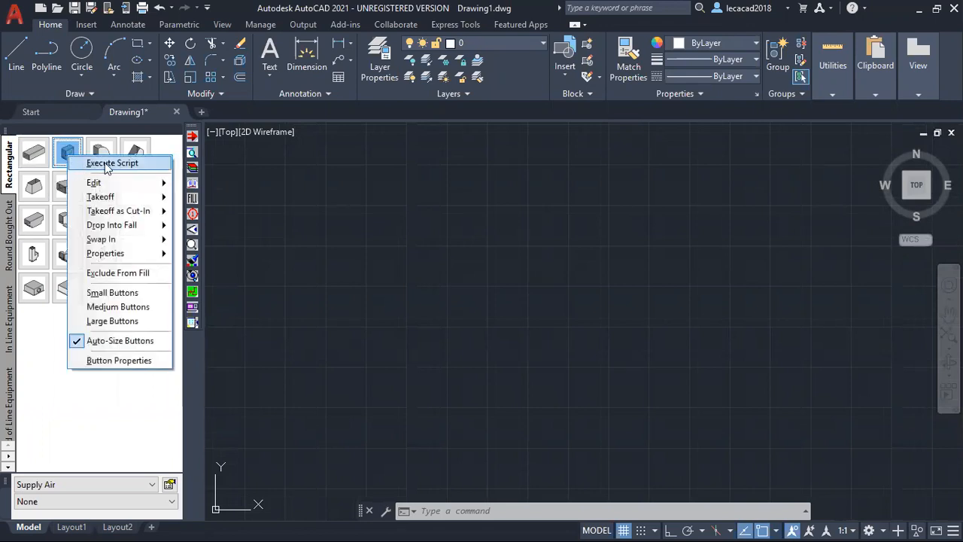
click(110, 274)
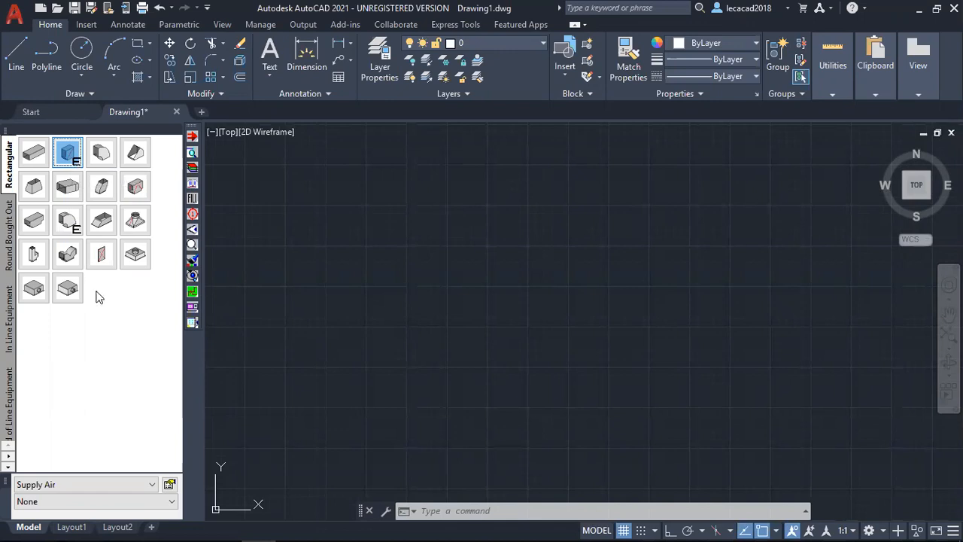
right_click(136, 153)
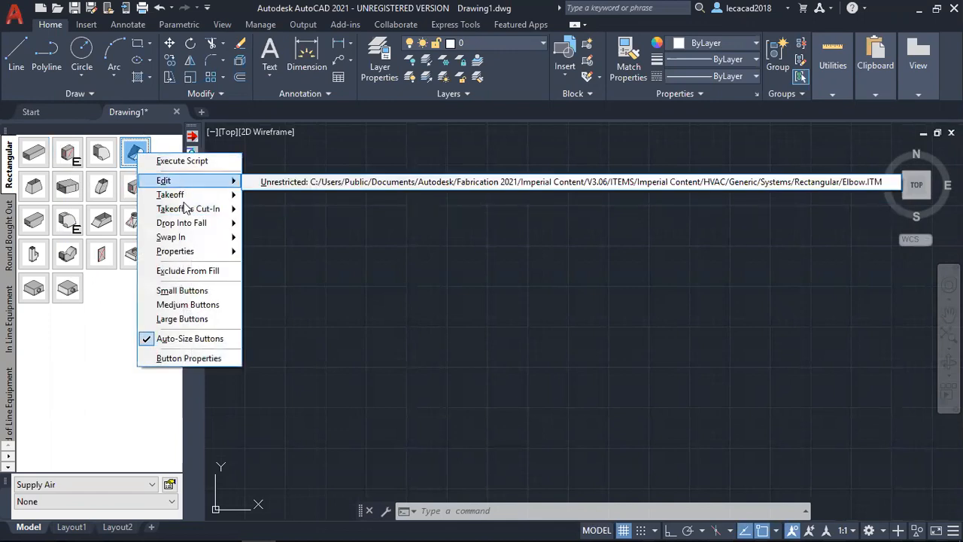
click(192, 271)
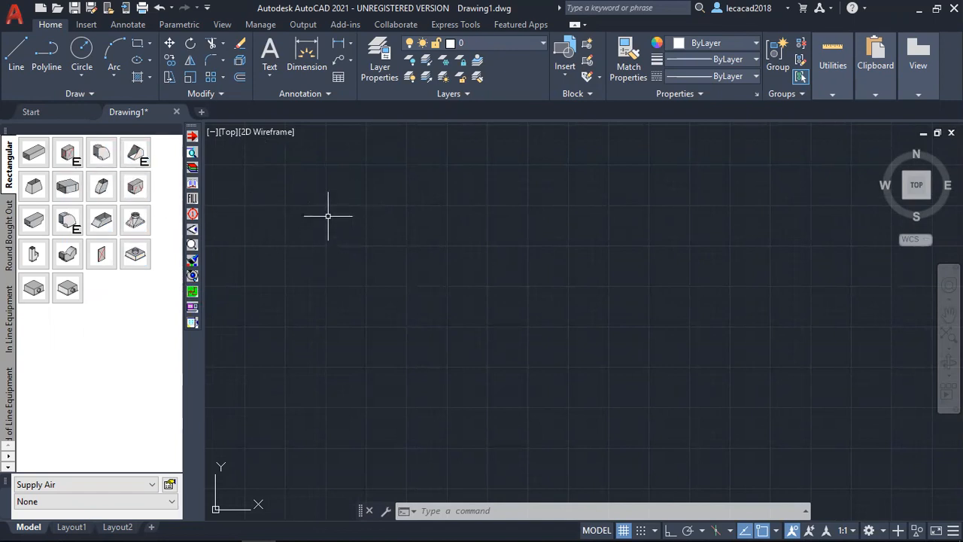
Switch back to Revit, reload the fabrication configuration, and unload and load again the service ADSK - HVAC: Supply Air.
key(alt+Tab)
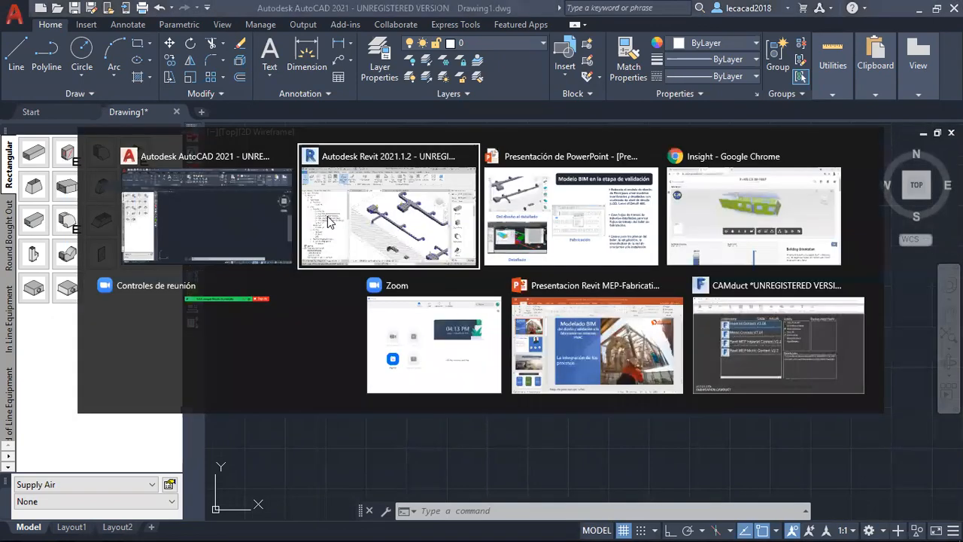
middle_drag(422, 325, 426, 324)
scroll(431, 280, up, 1)
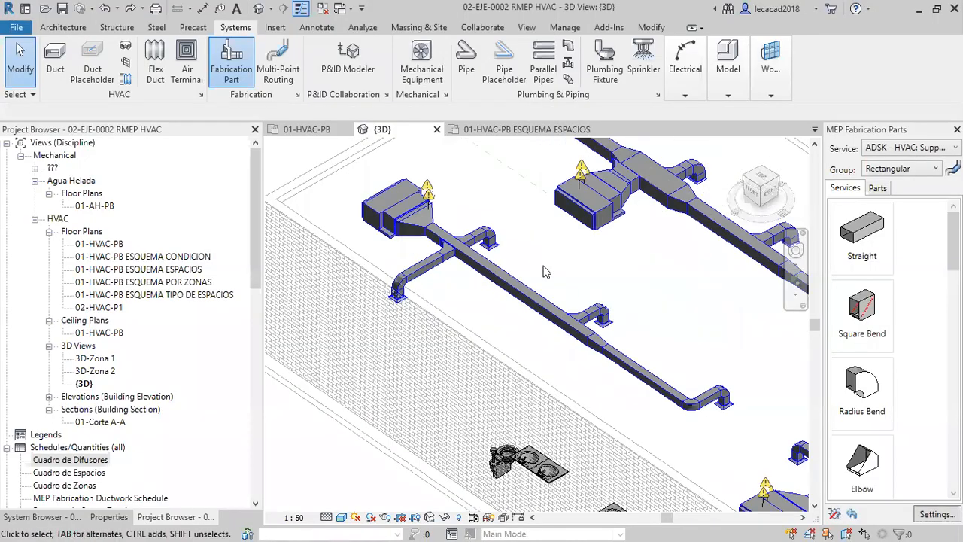
click(931, 515)
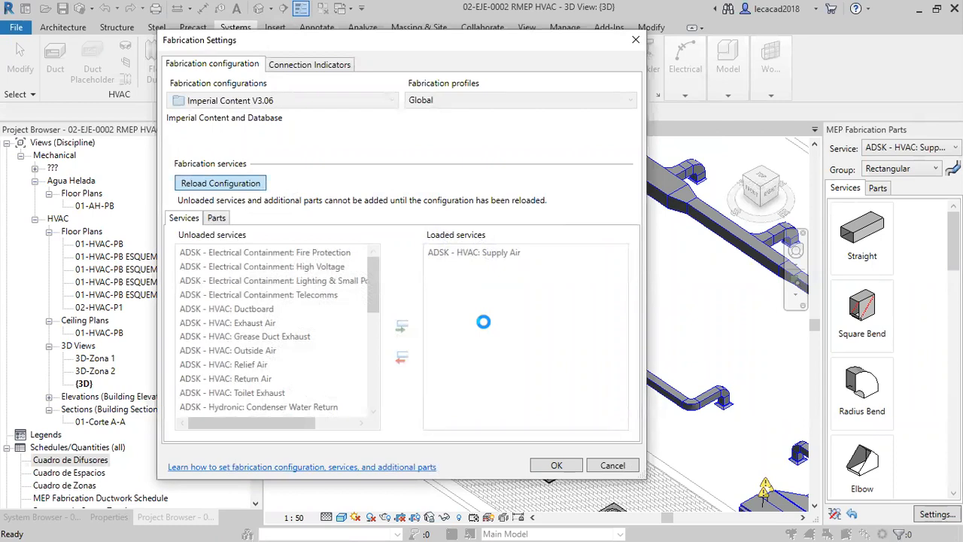
click(496, 255)
click(401, 358)
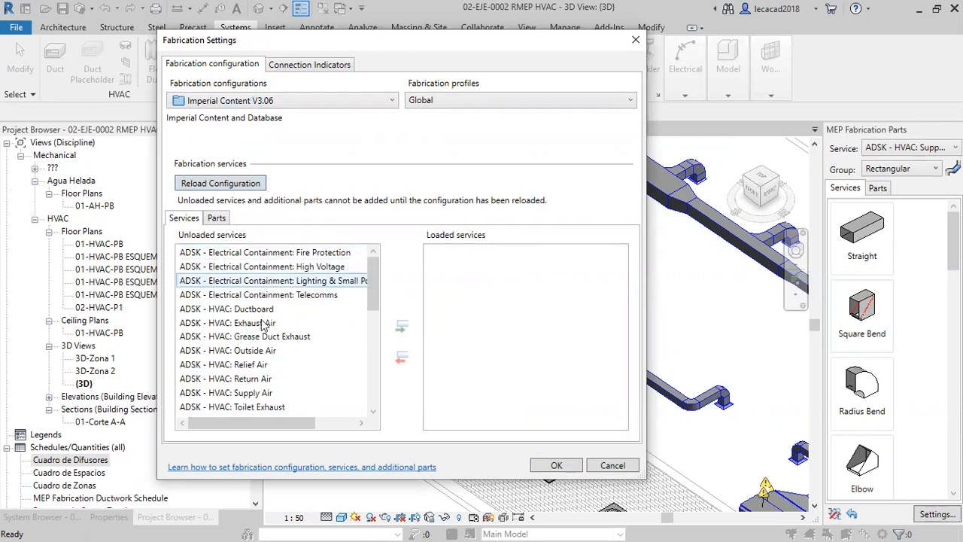
click(252, 395)
click(402, 327)
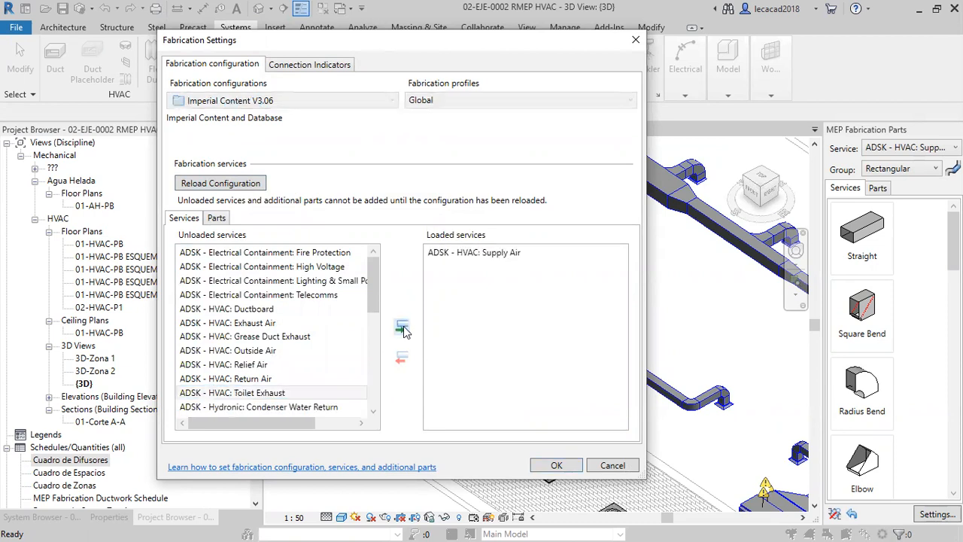
click(557, 466)
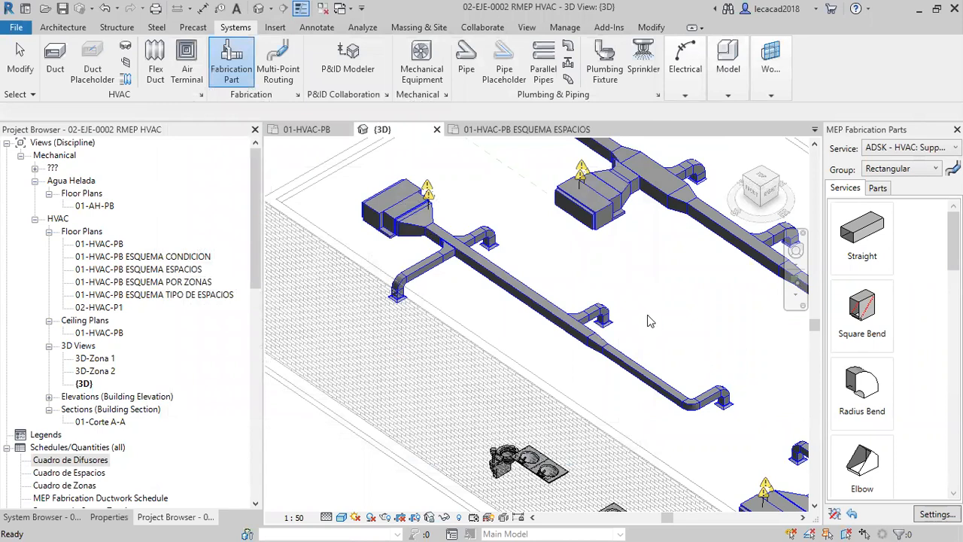
Widen the MEP Fabrication Parts palette and mark Square Bend and Elbow as excluded parts in the Rectangular group.
drag(821, 349, 728, 349)
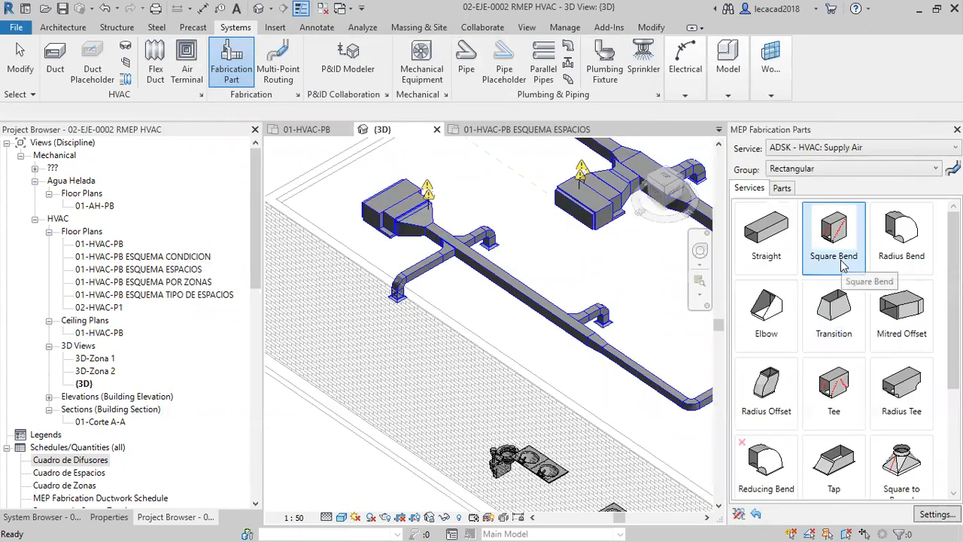
click(739, 515)
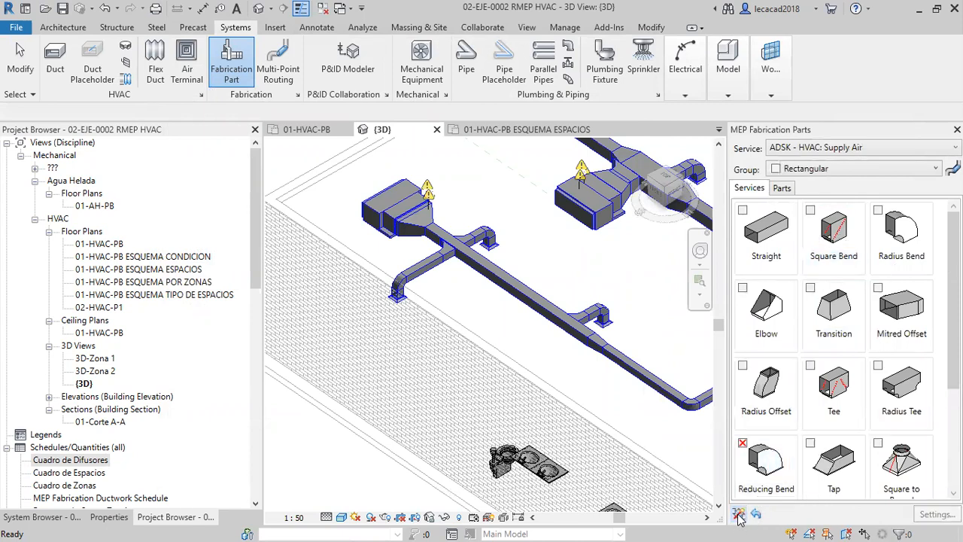
click(810, 210)
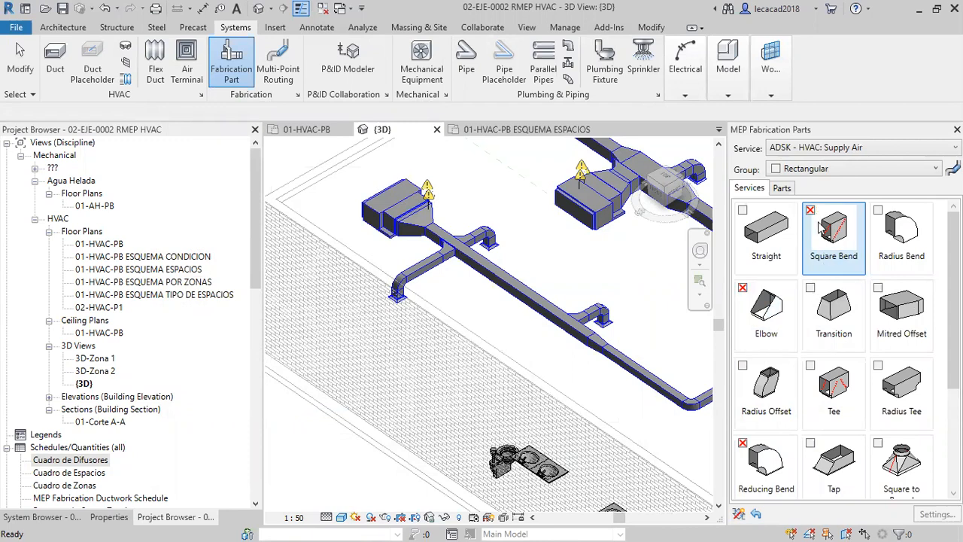
click(740, 516)
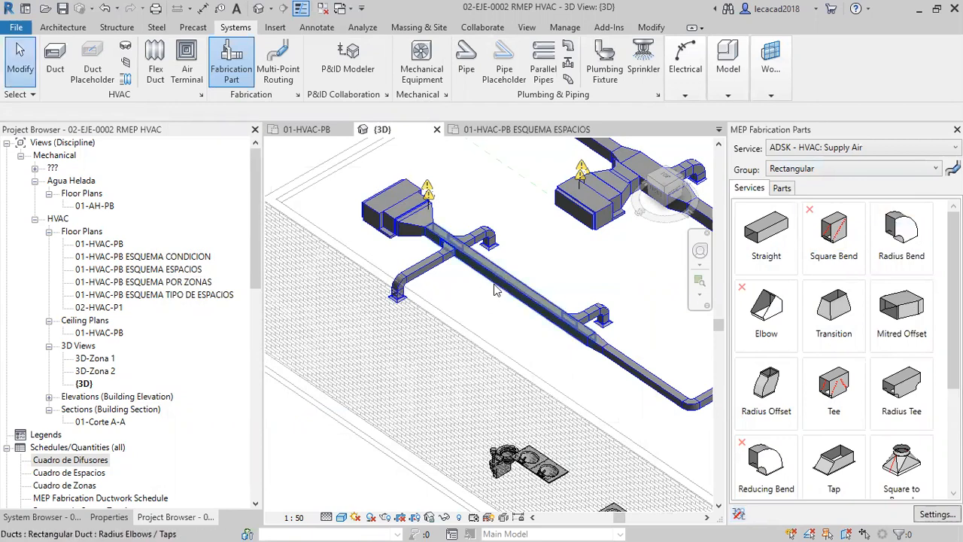
Select the duct branch network running from the air handling unit to its four diffusers and filter Air Terminals out of the selection.
key(Tab)
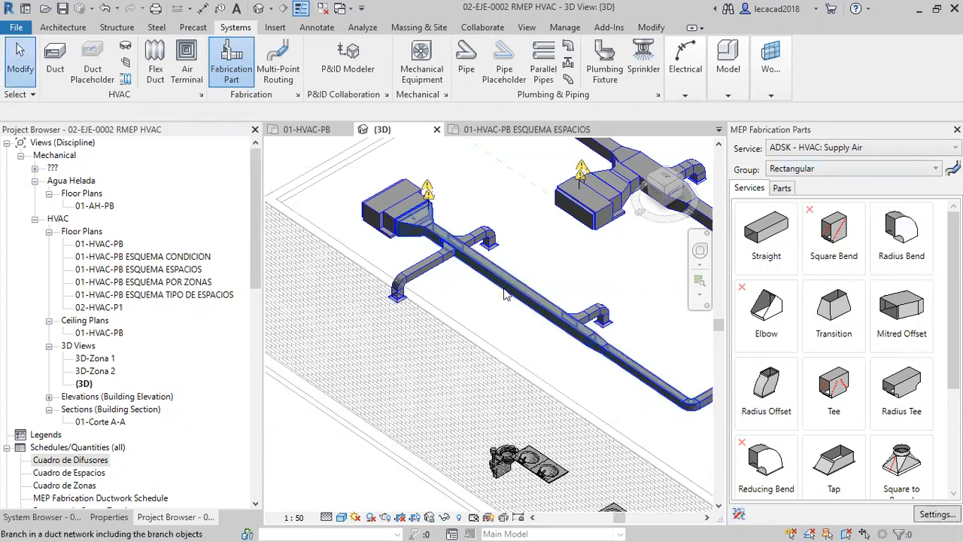
click(503, 289)
click(503, 305)
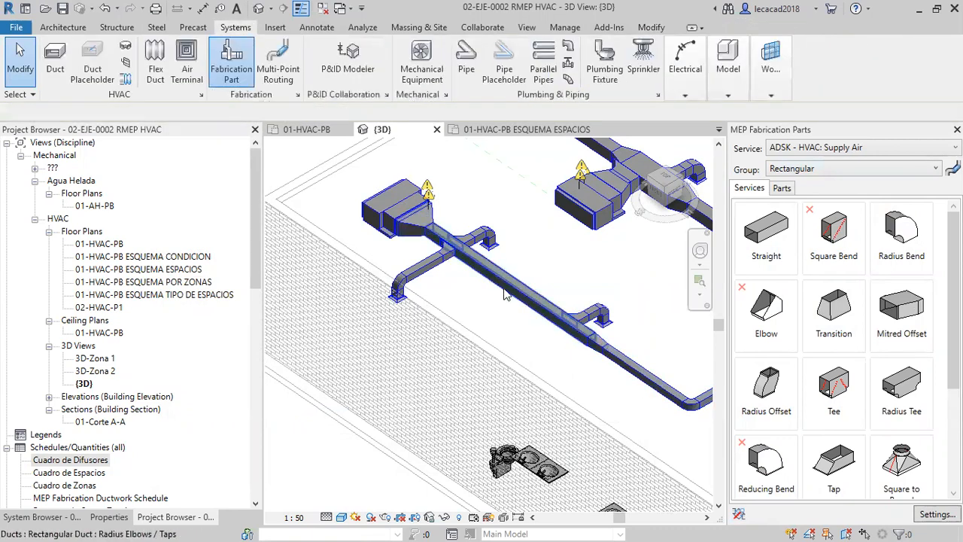
key(Tab)
key(Tab)
click(505, 293)
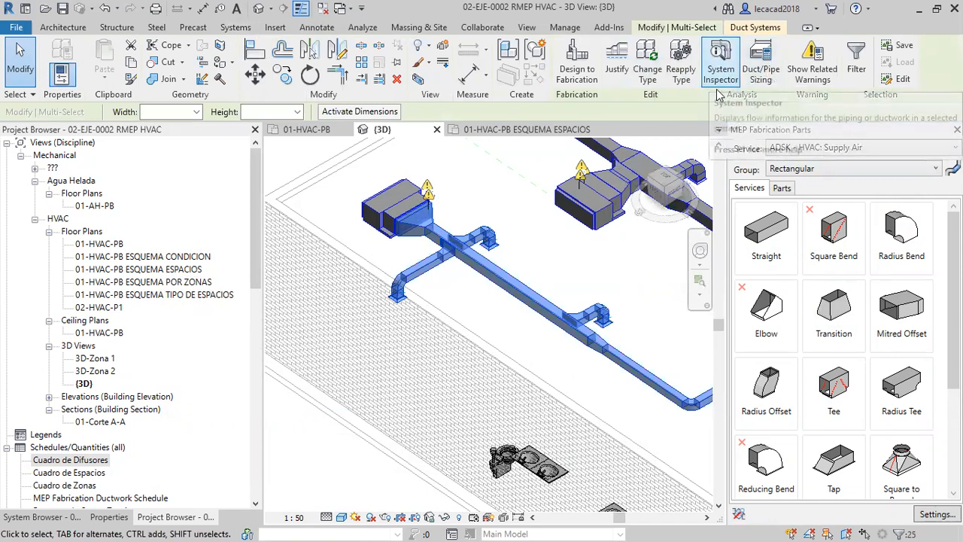
click(856, 64)
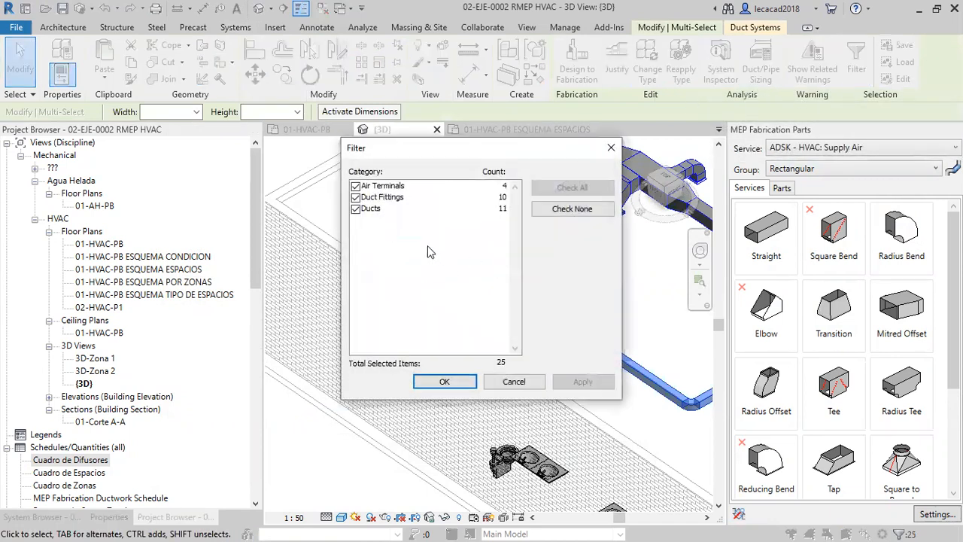
click(355, 197)
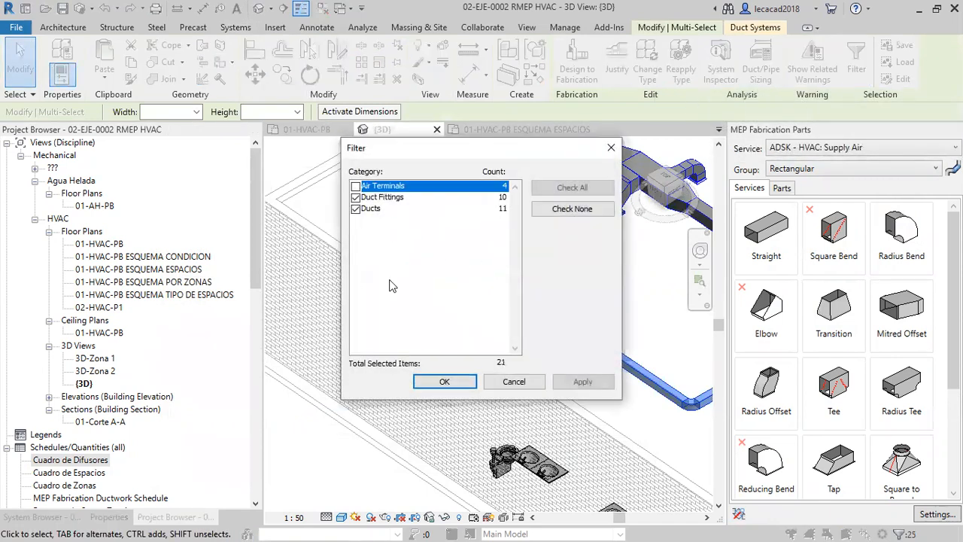
click(444, 382)
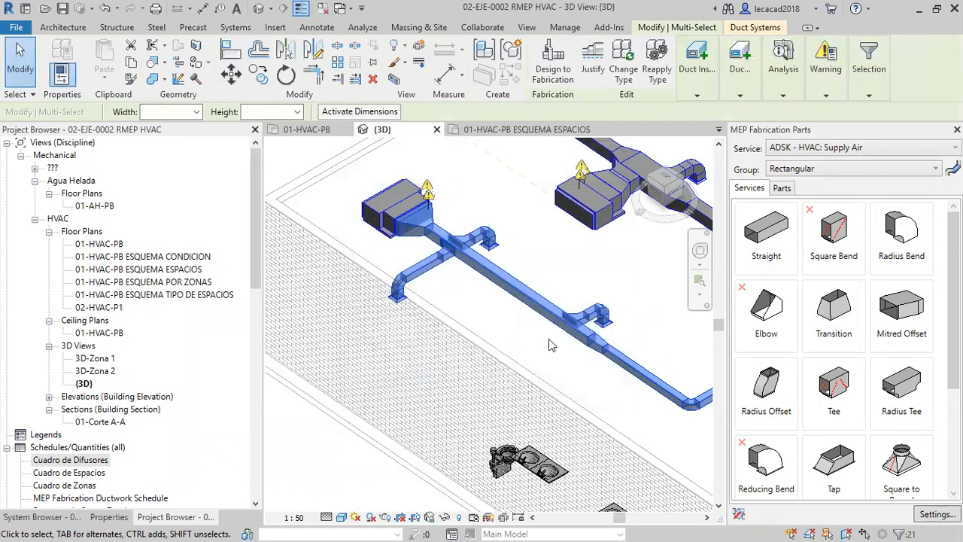
Convert the selected ducts and fittings to fabrication parts with the service ADSK - HVAC: Supply Air, and clear the selection.
middle_drag(554, 338, 495, 323)
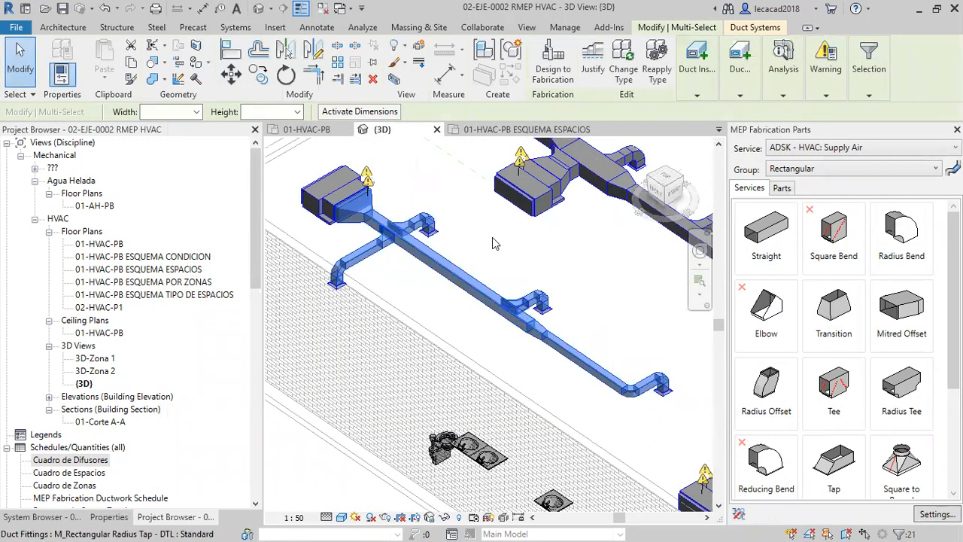
click(553, 66)
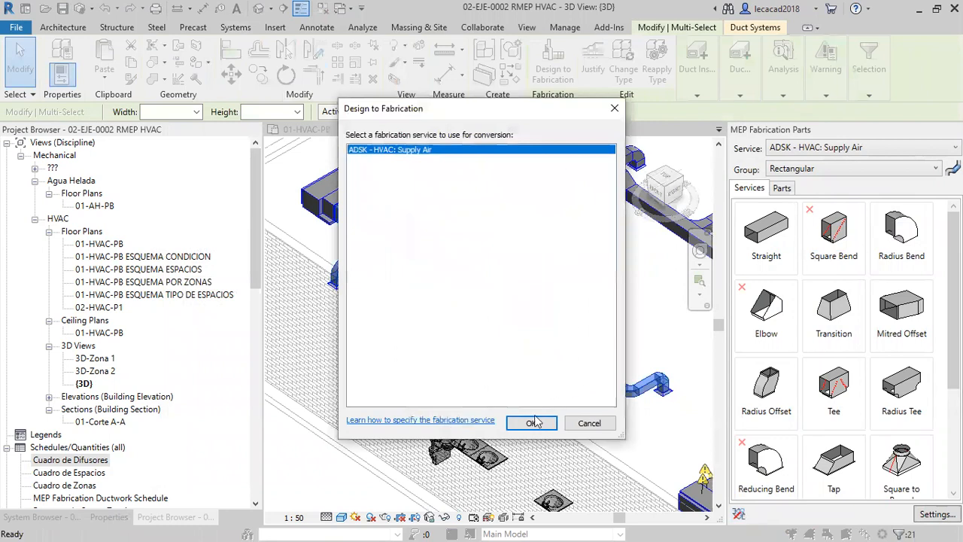
click(533, 423)
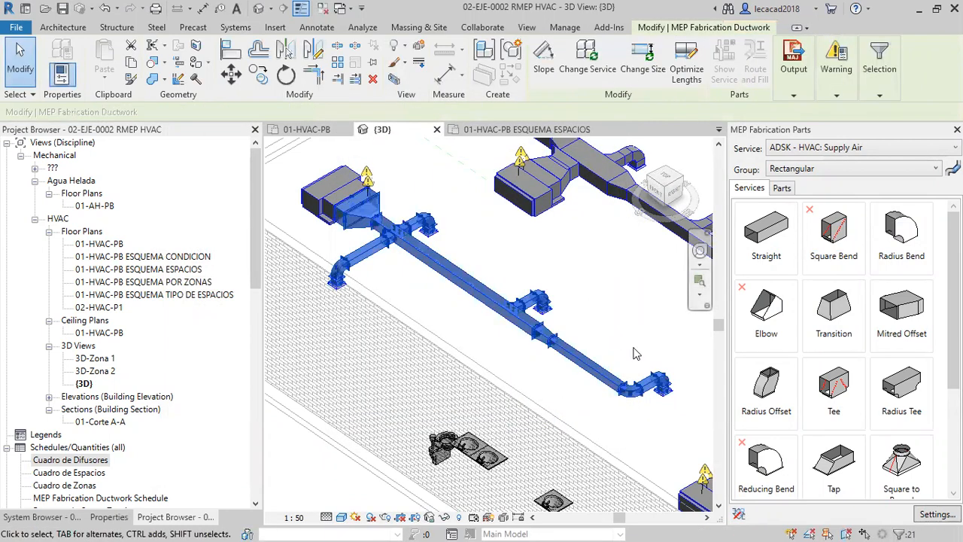
scroll(635, 353, up, 6)
key(Escape)
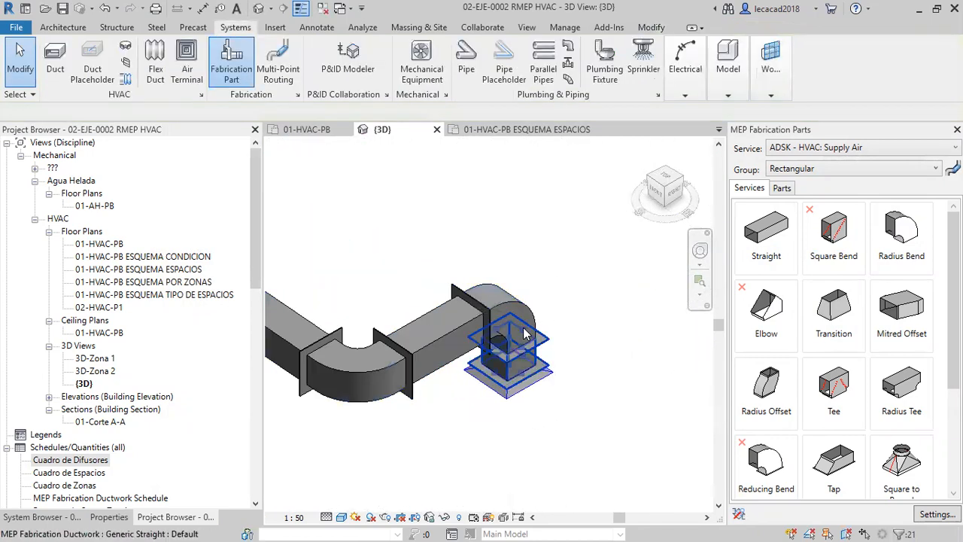
Examine the converted run's bends and the straight section next to its end bend, including that section's length.
scroll(371, 342, down, 5)
shift+middle_drag(371, 343, 380, 239)
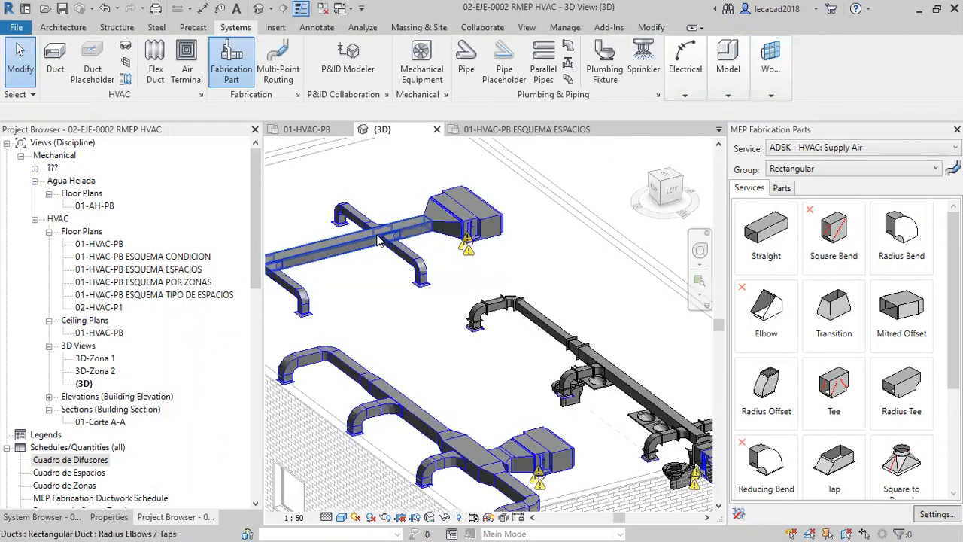
click(379, 240)
middle_drag(445, 316, 399, 281)
key(Escape)
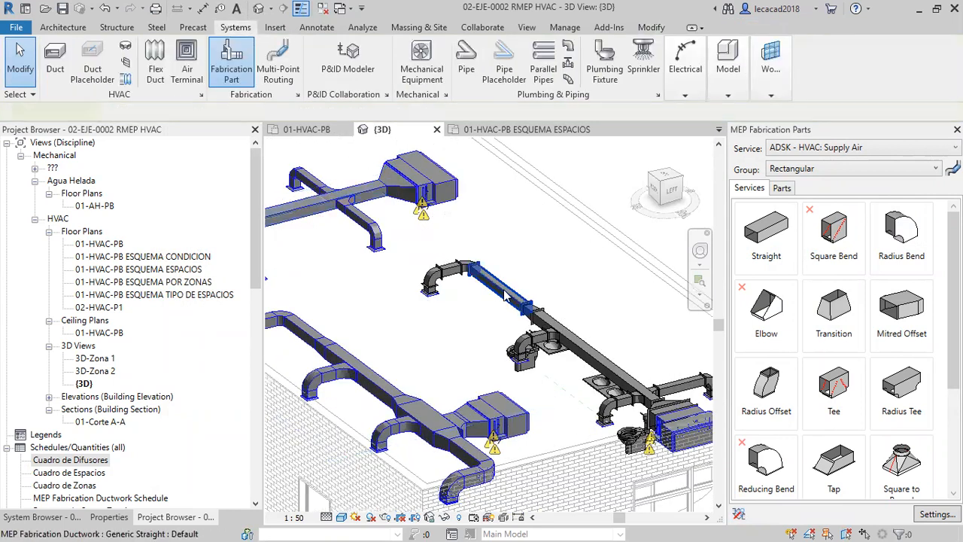
click(505, 295)
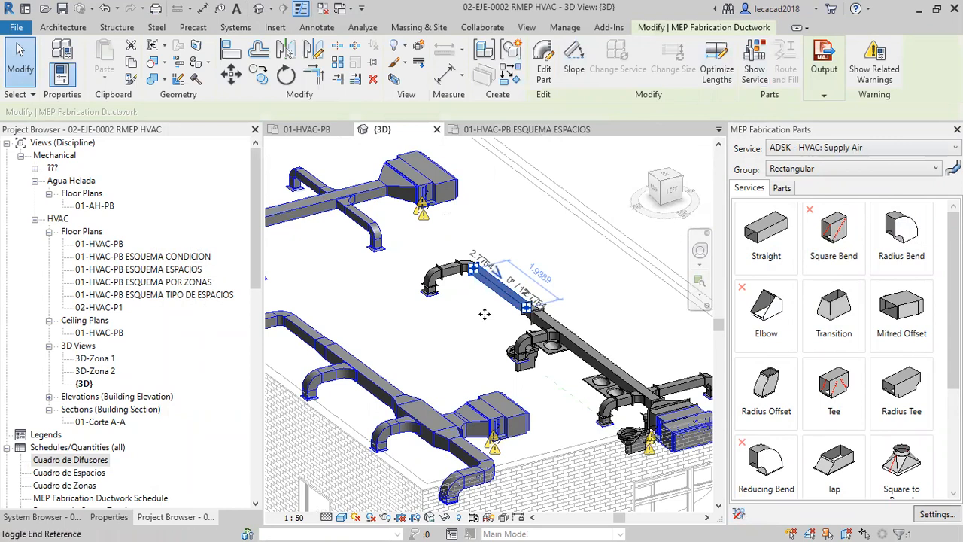
key(Escape)
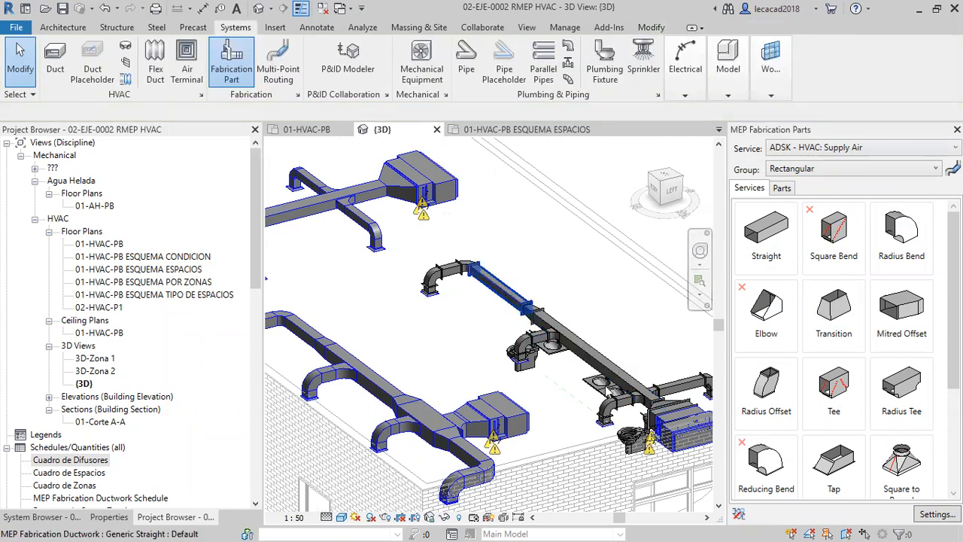
Optimize the lengths of the long main straight duct between the unit's transition and the mid-run reducer.
middle_drag(494, 357, 482, 275)
shift+middle_drag(466, 312, 504, 340)
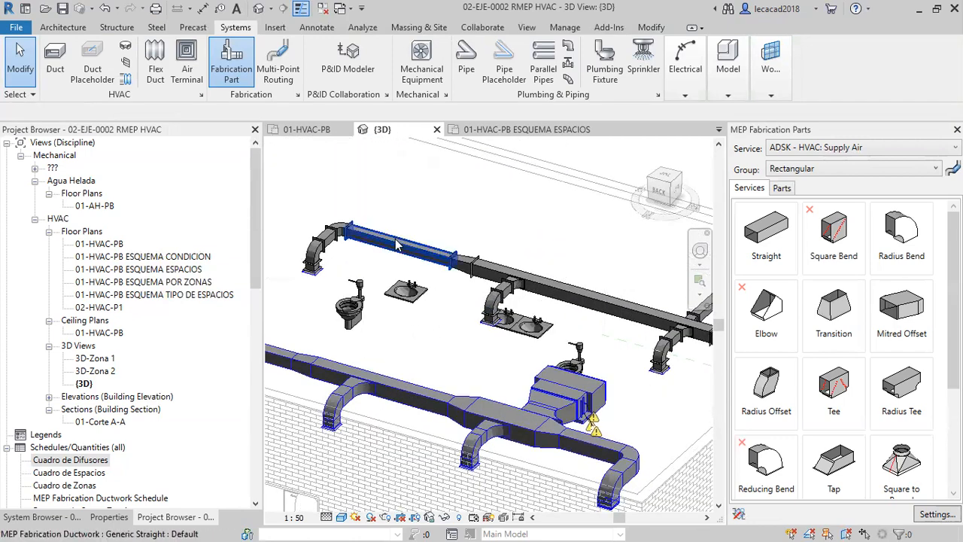
middle_drag(579, 310, 518, 281)
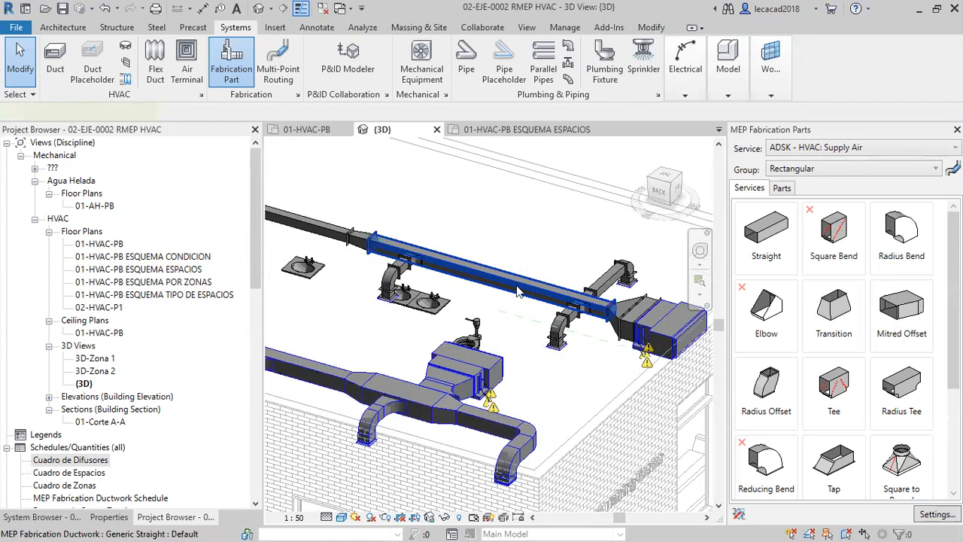
click(518, 292)
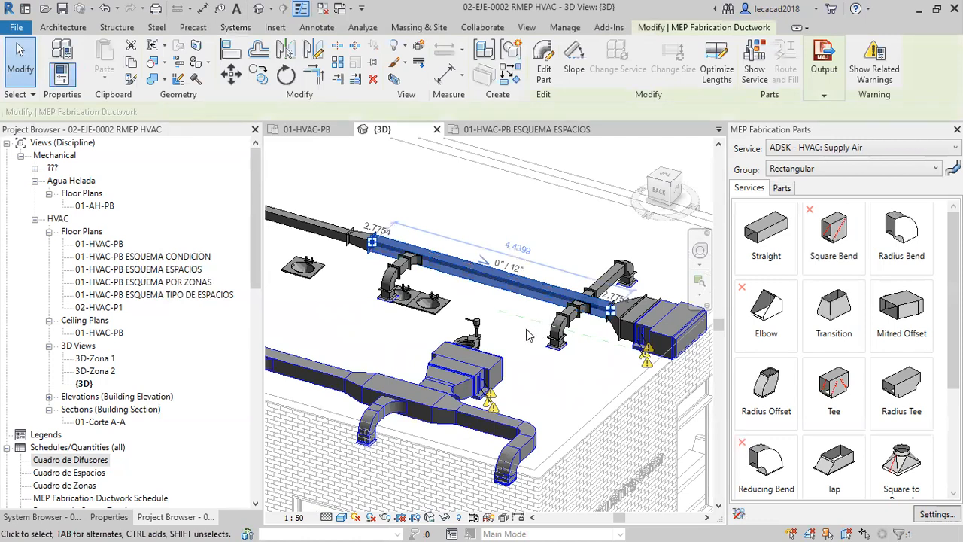
scroll(523, 309, up, 2)
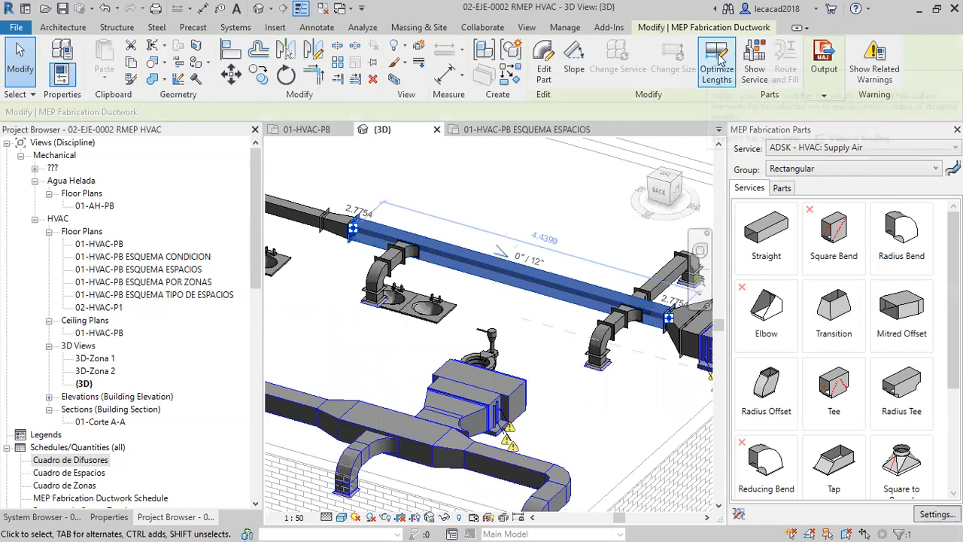
key(Escape)
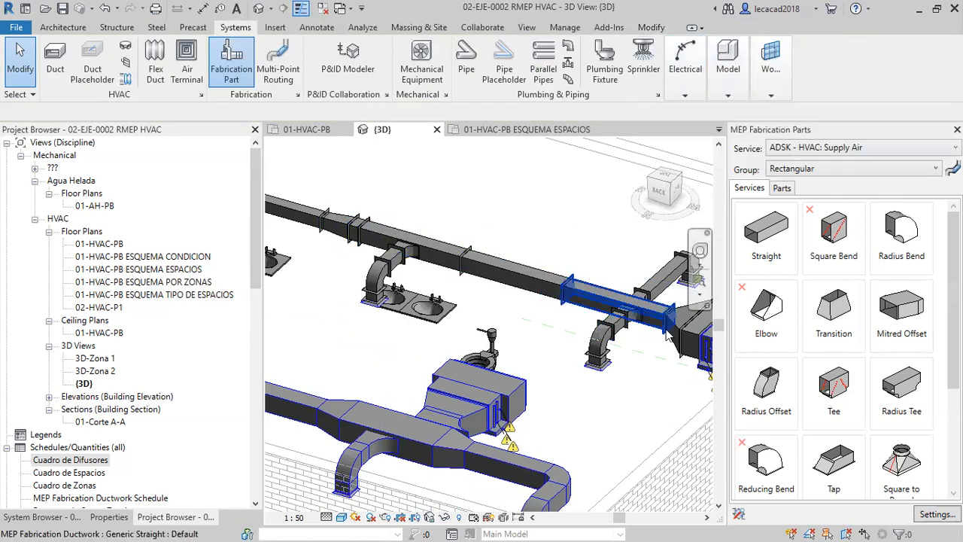
Optimize the lengths of the straight duct between the mid-run reducer and the end bend.
middle_drag(462, 294, 624, 331)
click(411, 239)
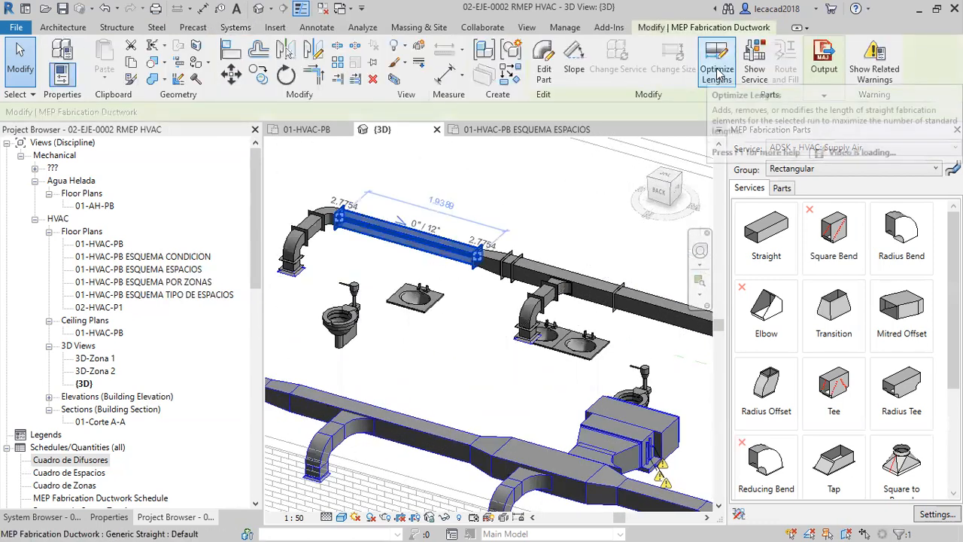
key(Escape)
mouse_move(719, 73)
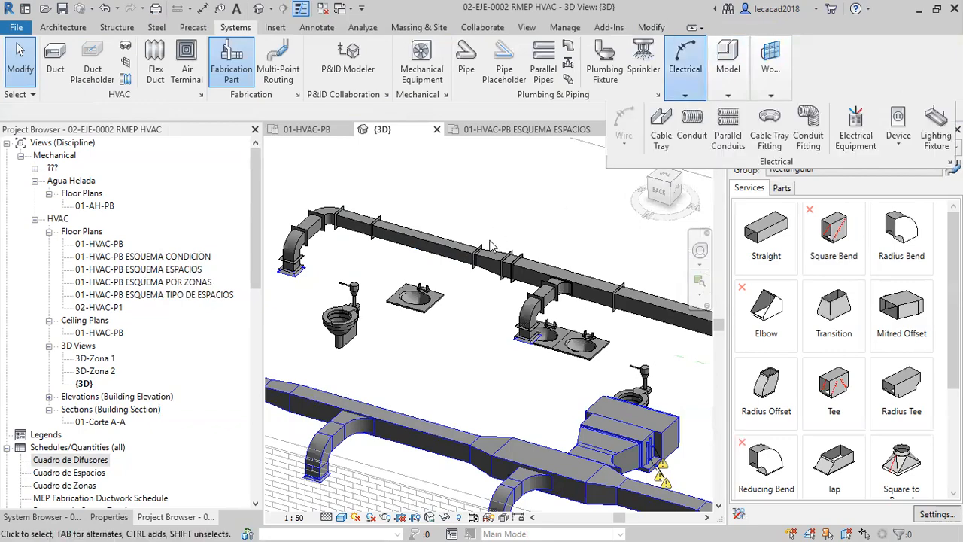
Review the dimensions, mechanical data and fabrication product properties of the second straight section from the air handling unit.
scroll(490, 246, down, 3)
shift+middle_drag(506, 328, 637, 331)
shift+middle_drag(517, 312, 639, 284)
scroll(637, 285, up, 8)
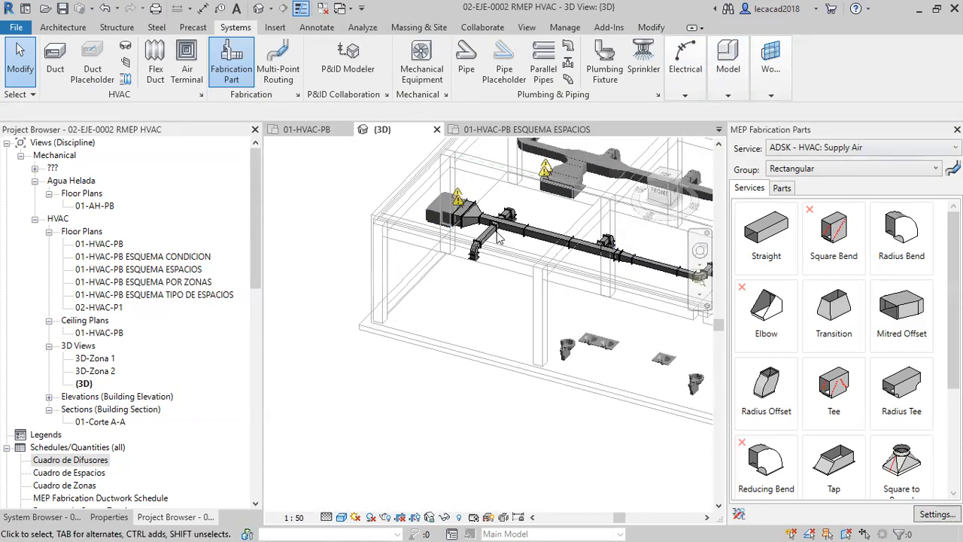
scroll(524, 233, down, 1)
middle_drag(525, 232, 451, 248)
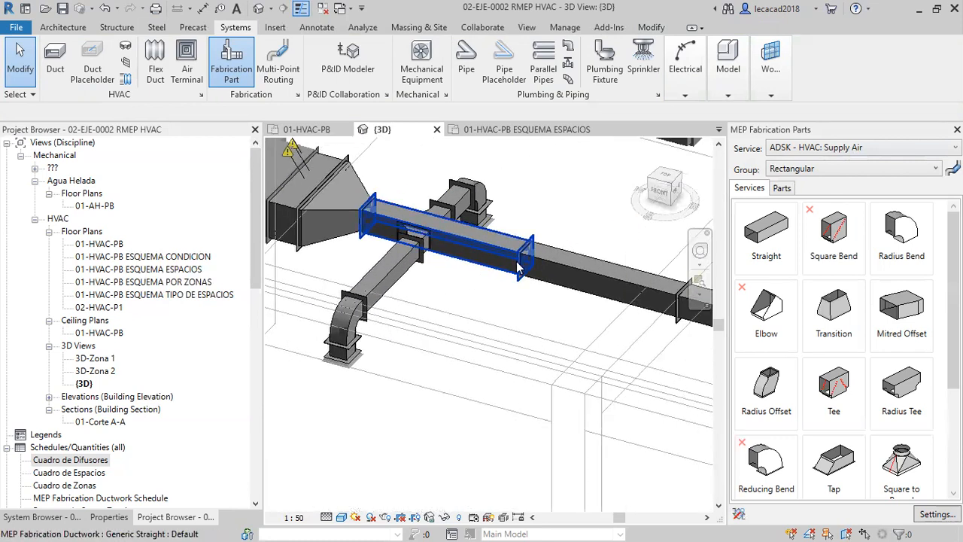
click(555, 269)
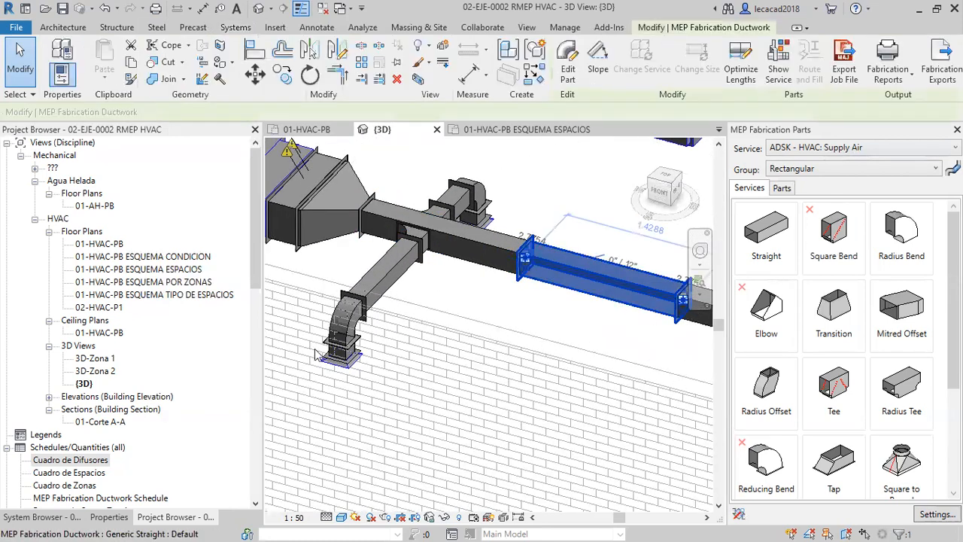
click(109, 517)
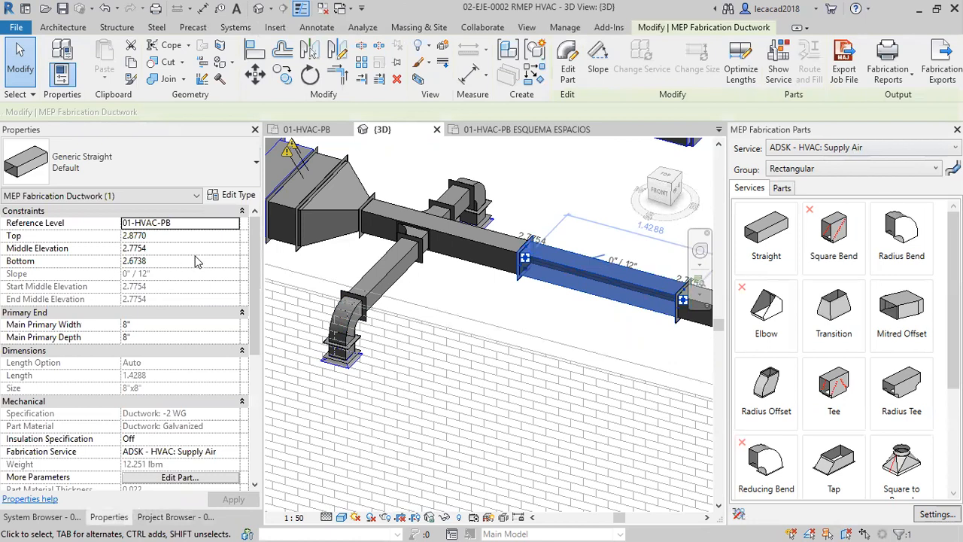
scroll(170, 269, down, 5)
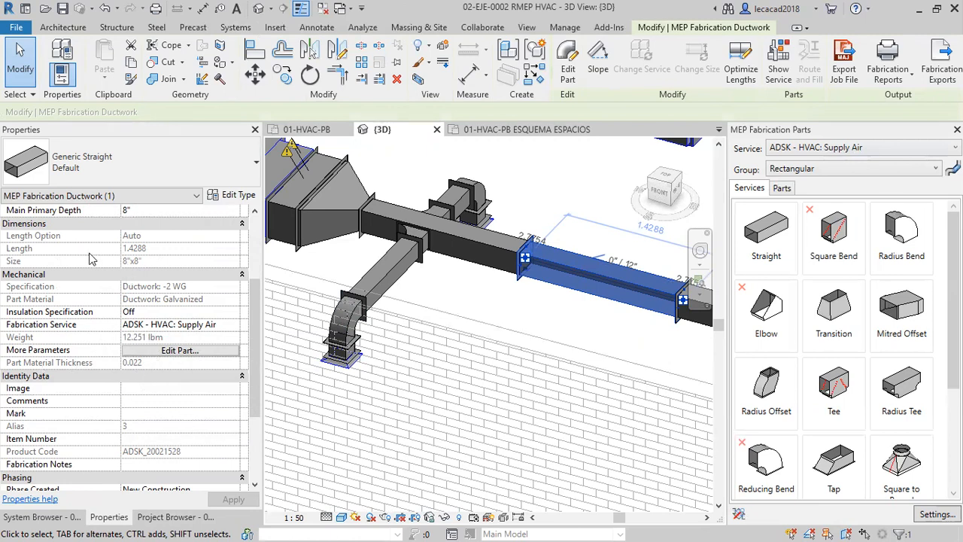
scroll(162, 289, up, 4)
scroll(173, 301, down, 6)
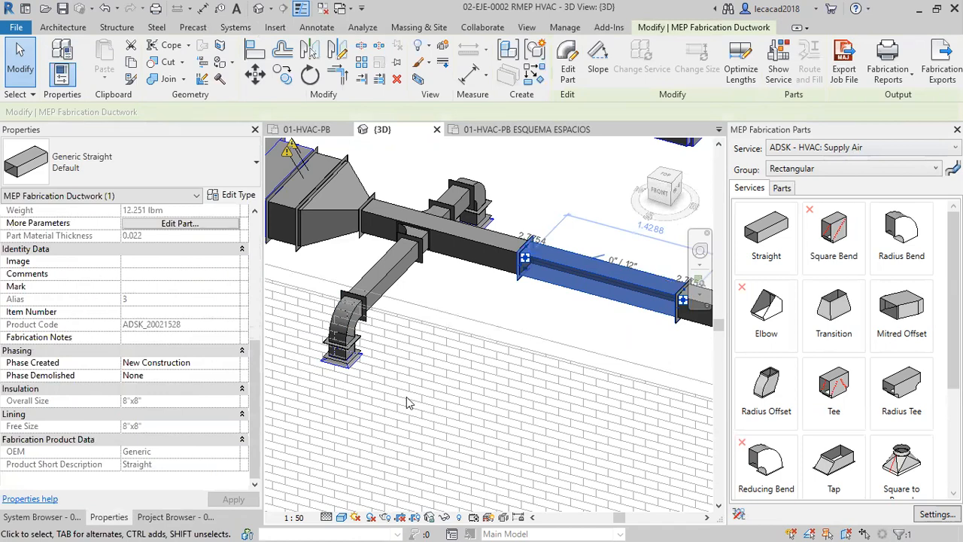
Select the whole converted run with its unit and diffusers, and filter the selection down to MEP Fabrication Ductwork only.
click(504, 316)
scroll(502, 317, down, 5)
shift+middle_drag(519, 399, 452, 316)
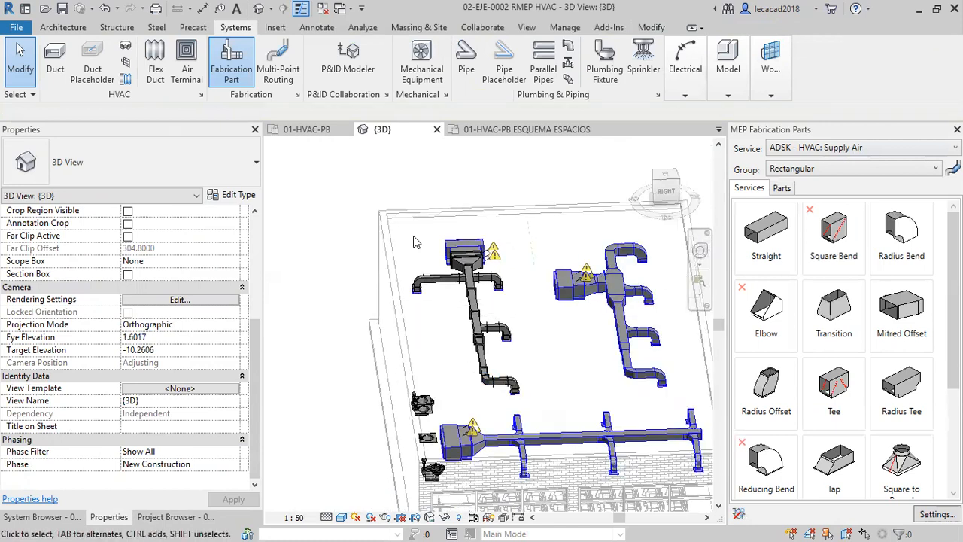
drag(348, 219, 537, 406)
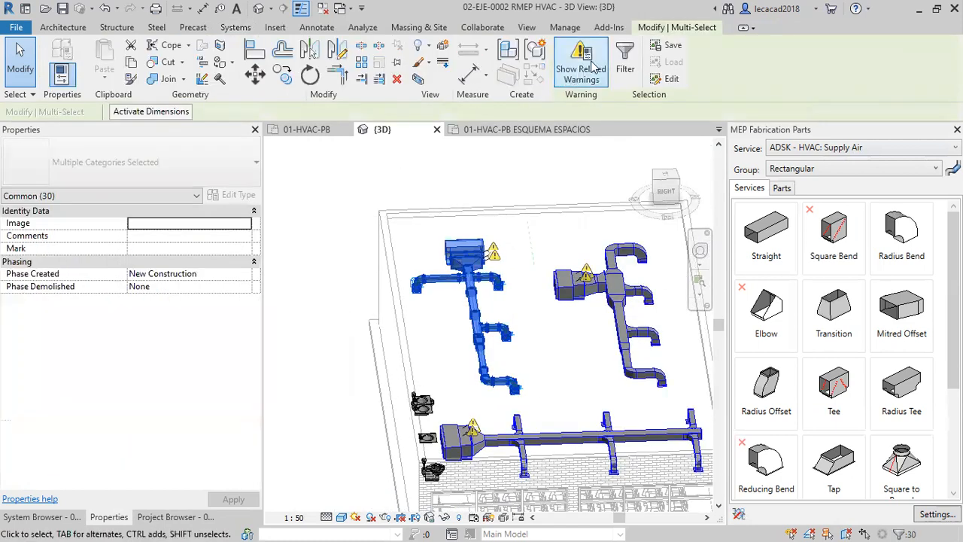
click(625, 61)
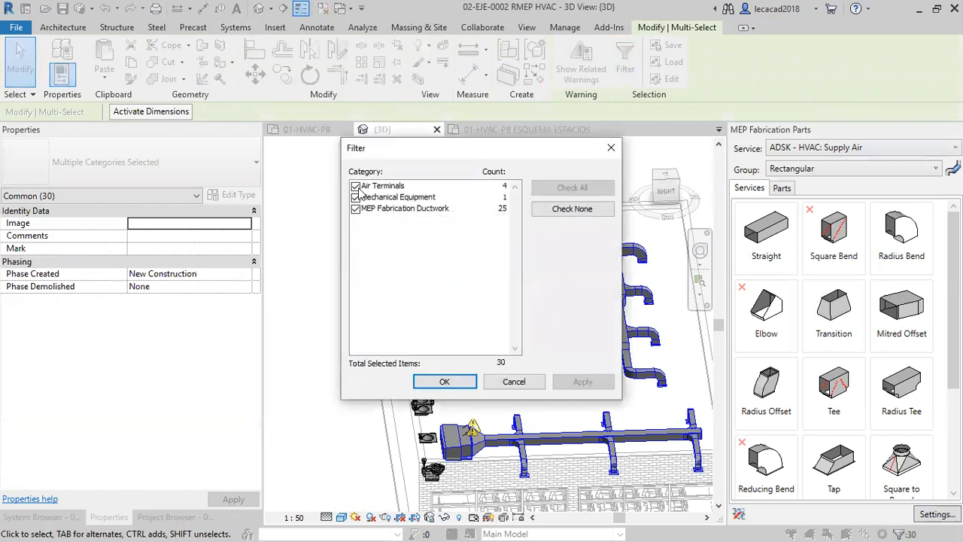
click(355, 187)
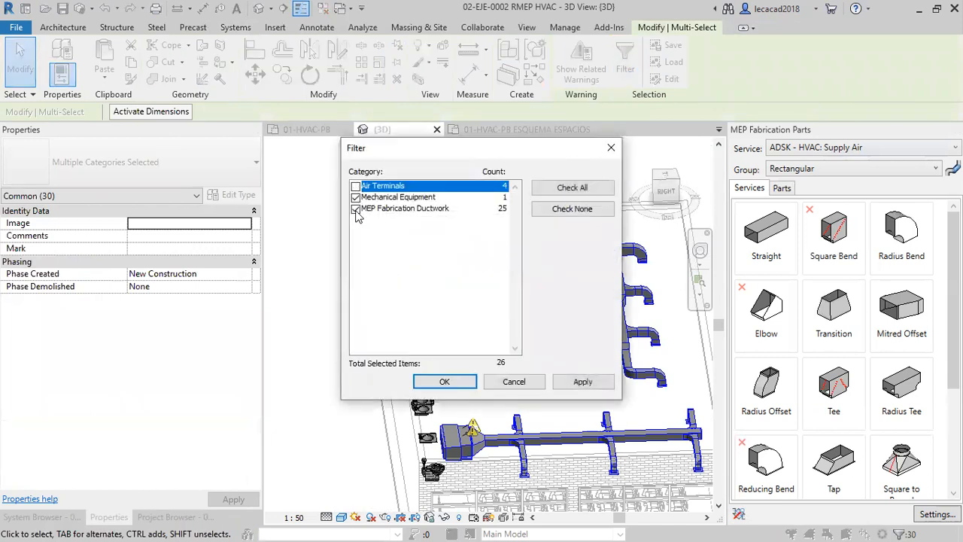
click(356, 197)
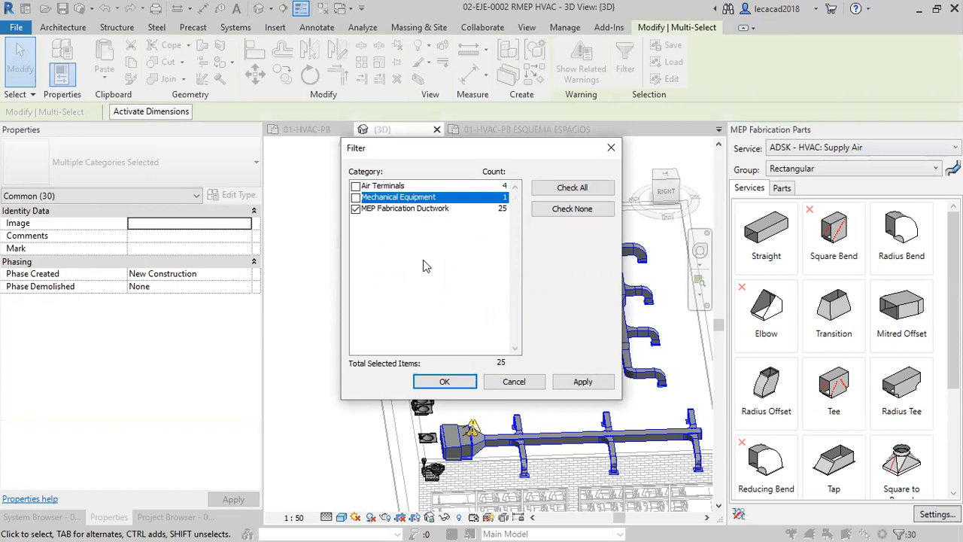
click(444, 381)
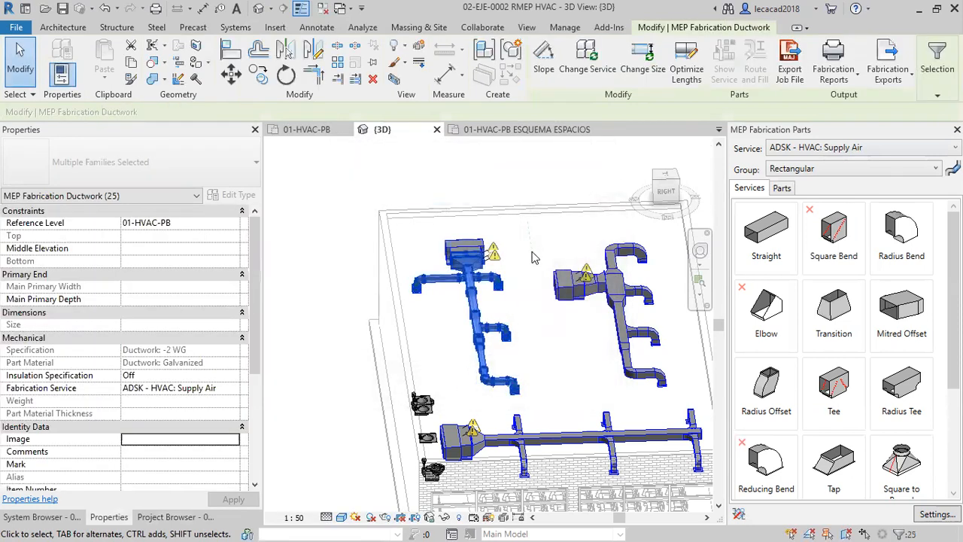
Export the selected fabrication ductwork as a fabrication job file named 02-EJE-0002 RMEP HVAC-4 in the Webinar folder.
click(790, 75)
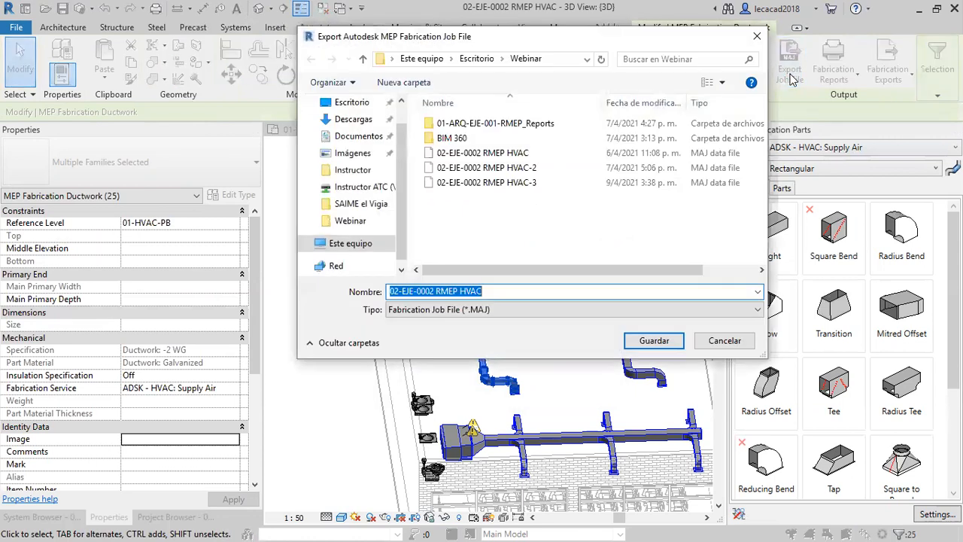
click(524, 184)
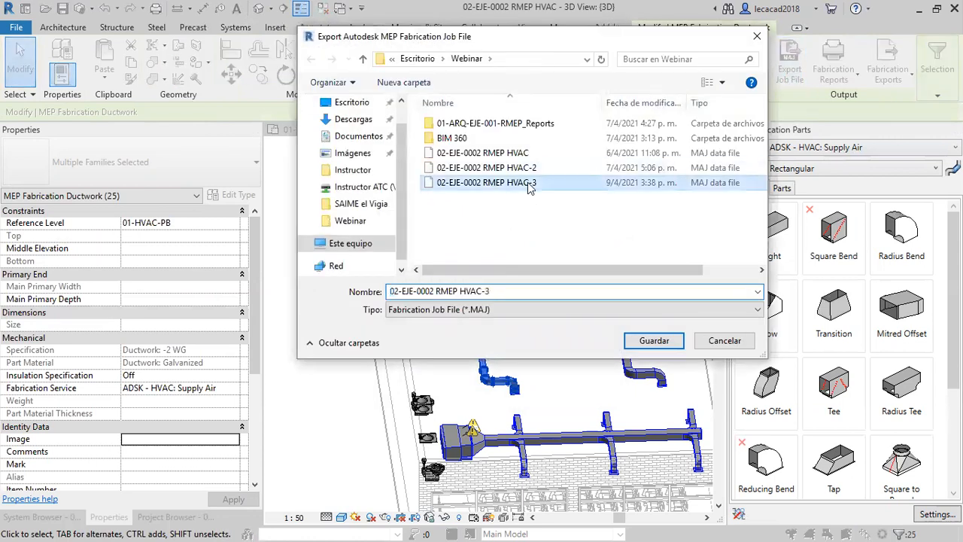
click(499, 289)
click(499, 292)
key(BackSpace)
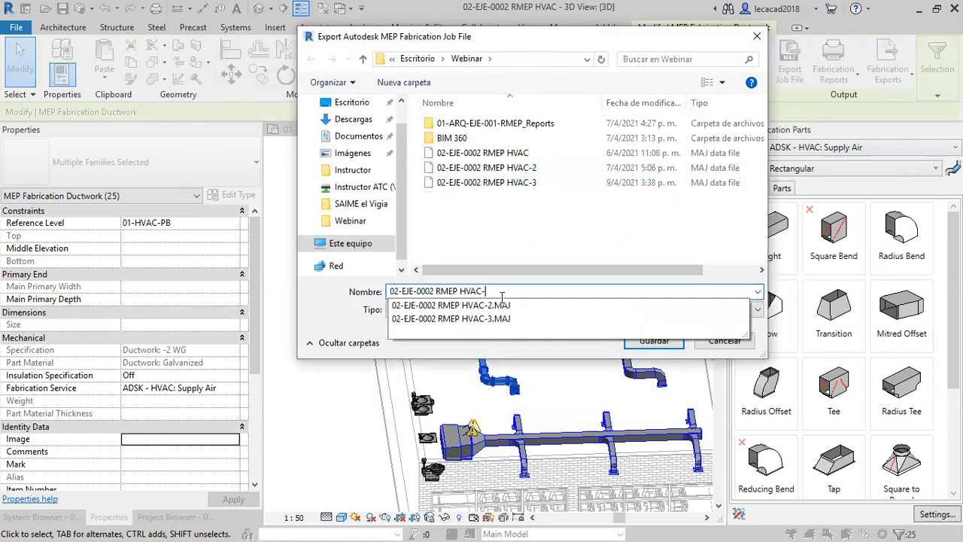
text(4)
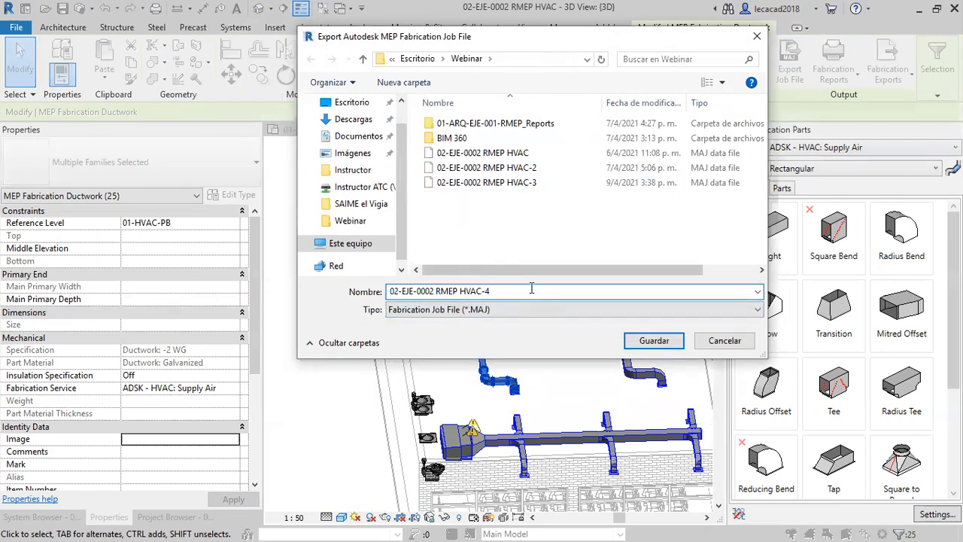
click(654, 341)
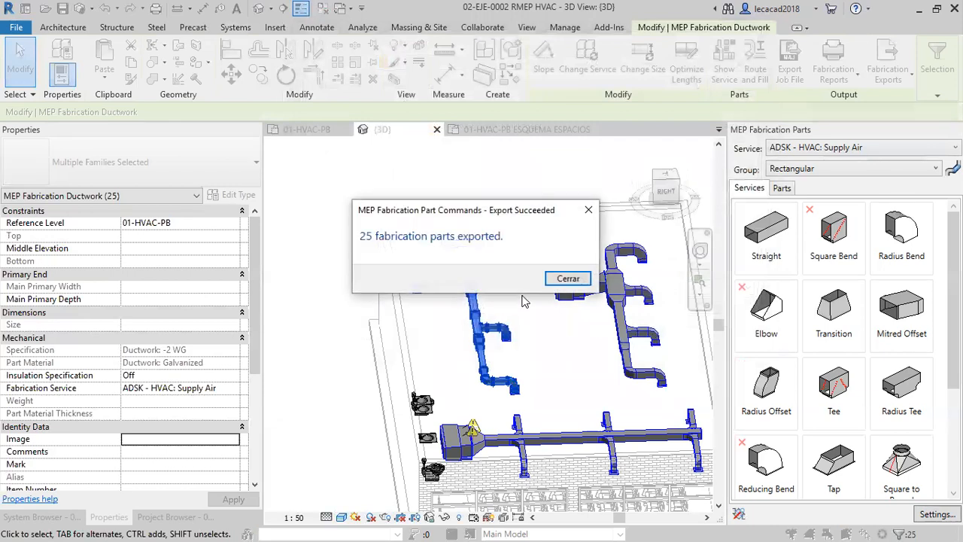
click(568, 278)
click(360, 223)
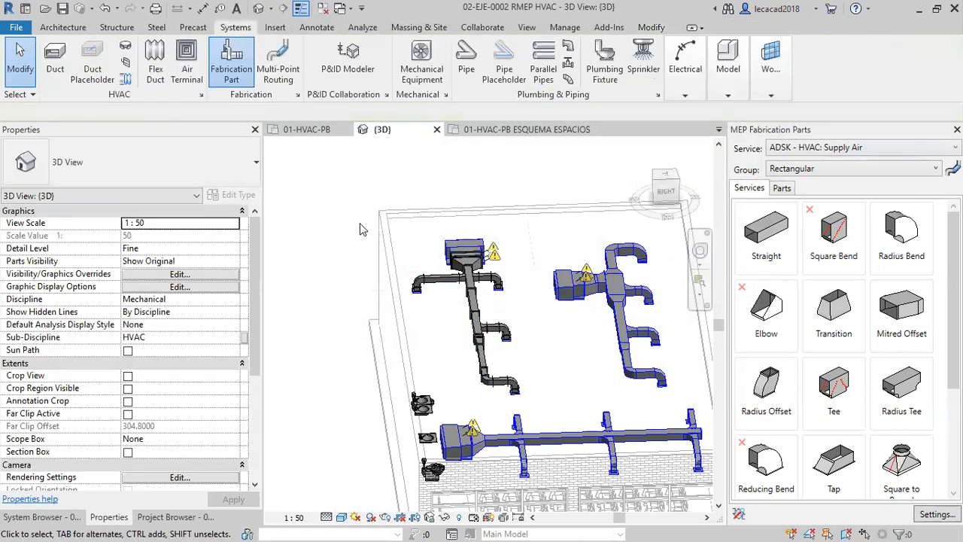
Switch to AutoCAD and open the fabrication job 02-EJE-0002 RMEP HVAC-4 from the desktop's Webinar folder with the OPENJOB command.
key(alt+Tab)
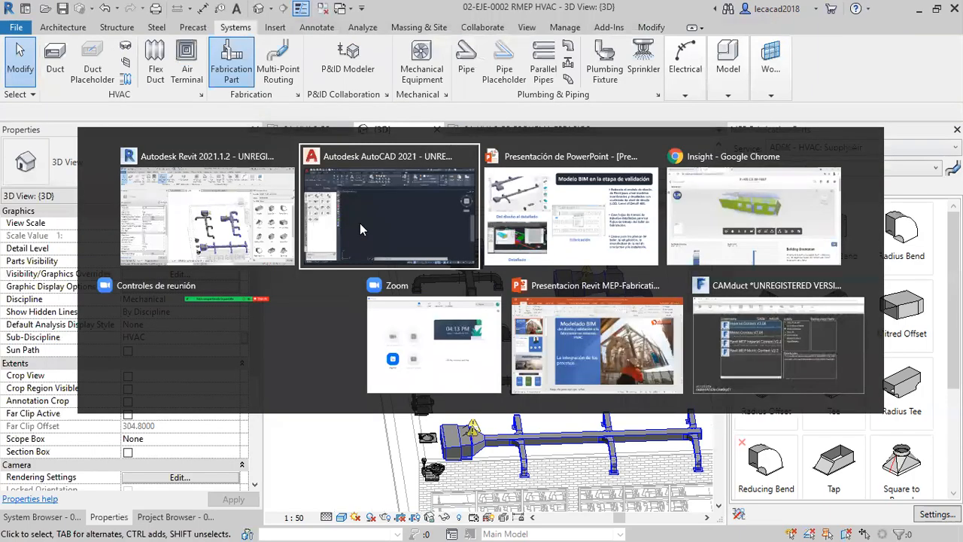
key(Escape)
key(Escape)
text(op)
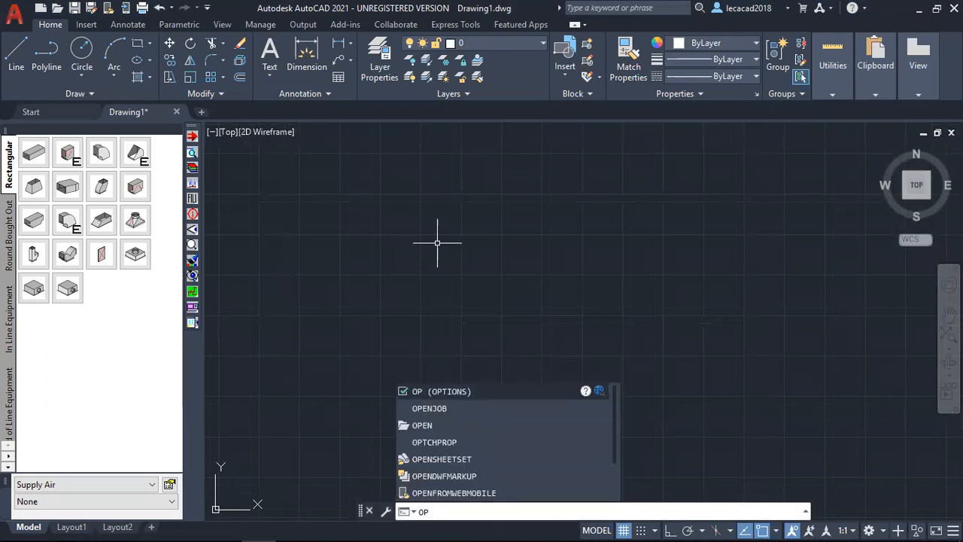
click(436, 408)
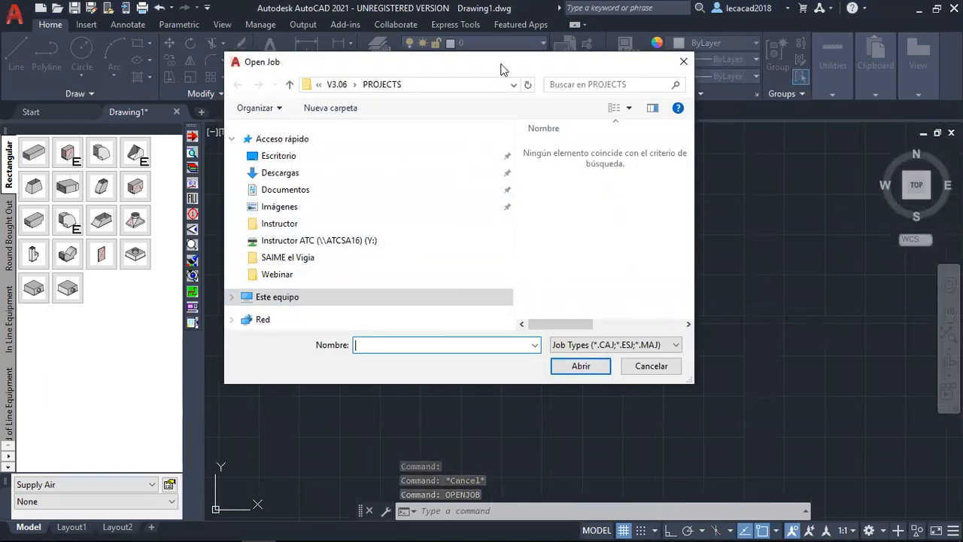
drag(508, 65, 587, 64)
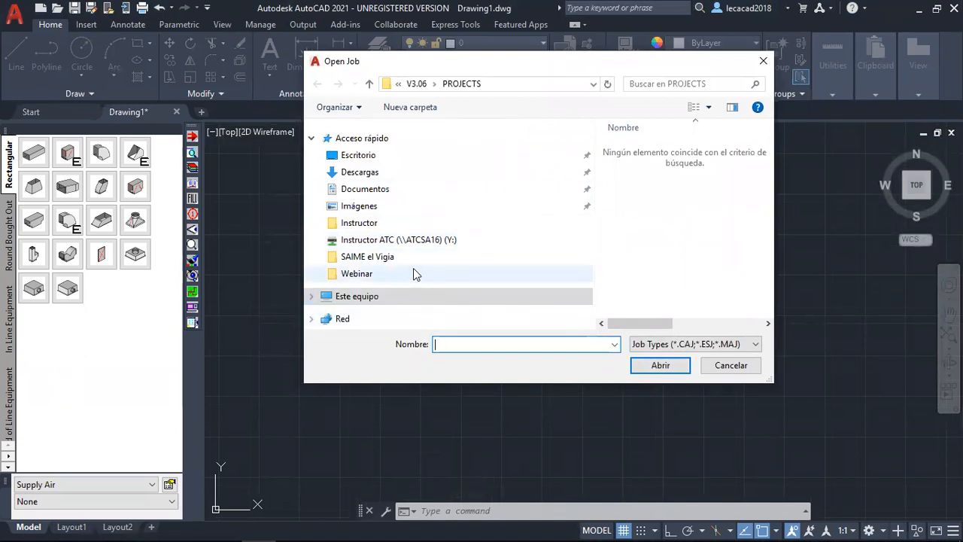
click(367, 191)
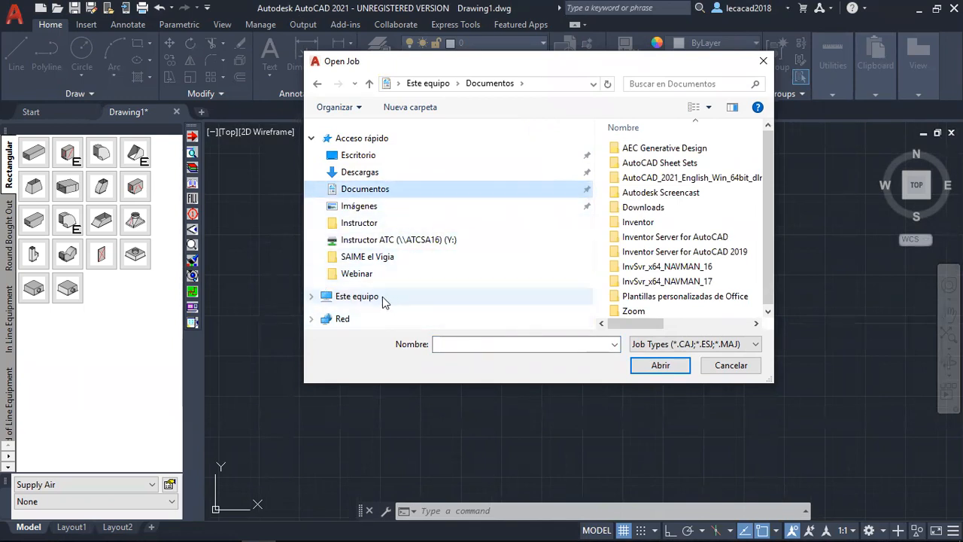
click(365, 156)
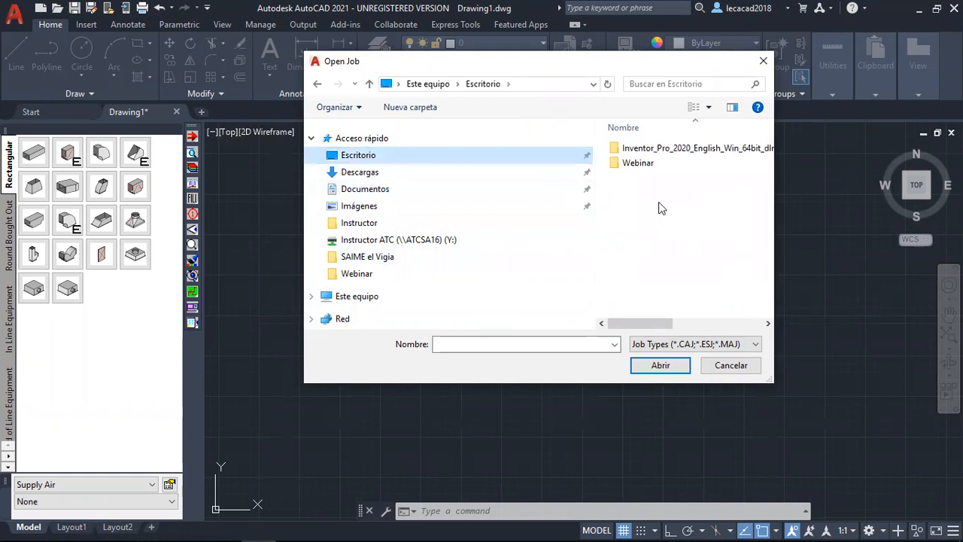
double_click(638, 162)
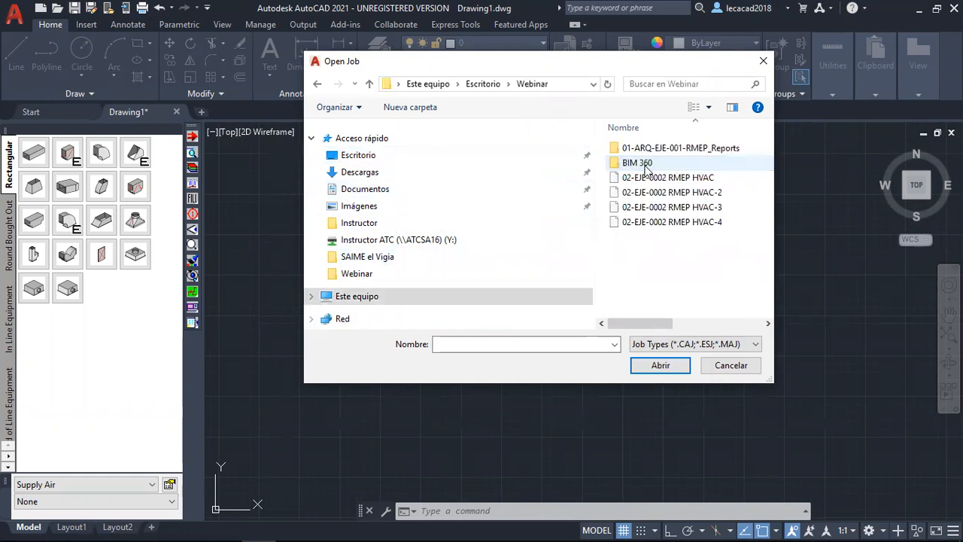
click(689, 225)
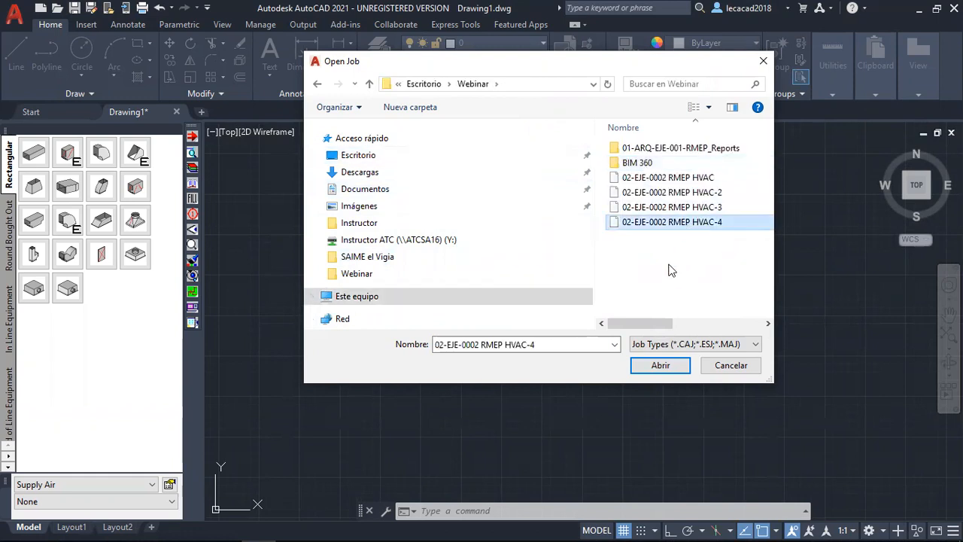
click(660, 365)
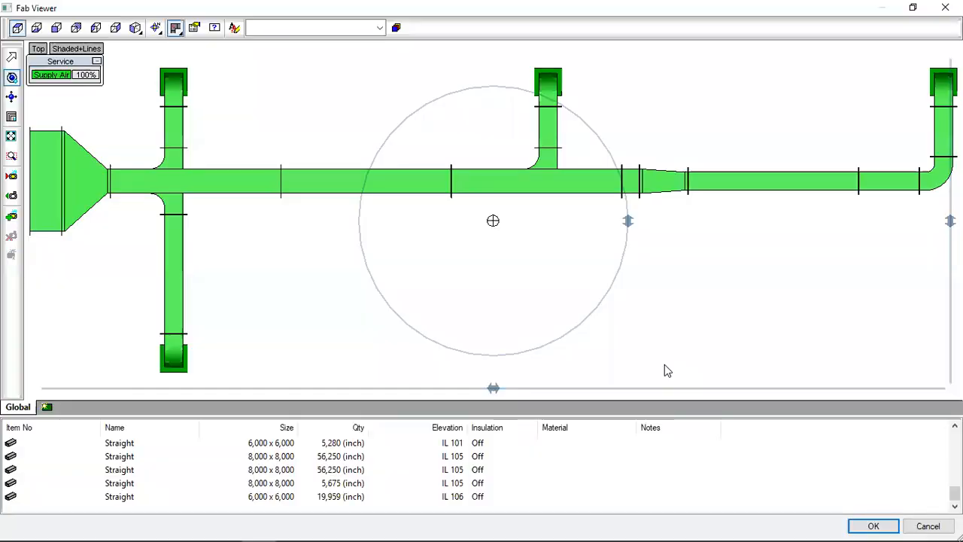
Examine the job's ductwork in 3D and check the sizes, quantities and elevations in its item list.
scroll(419, 269, down, 4)
scroll(419, 270, up, 2)
drag(456, 239, 568, 334)
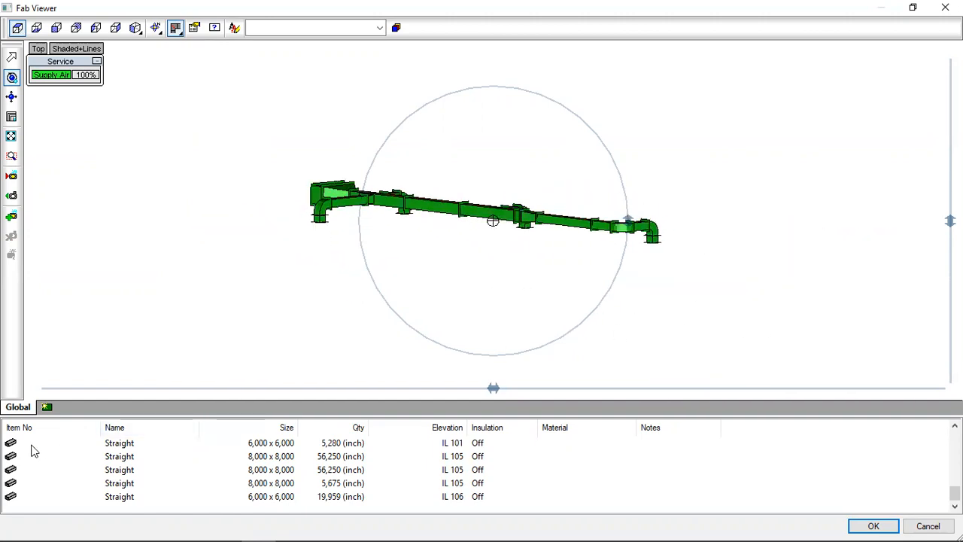
click(125, 445)
click(126, 470)
click(131, 497)
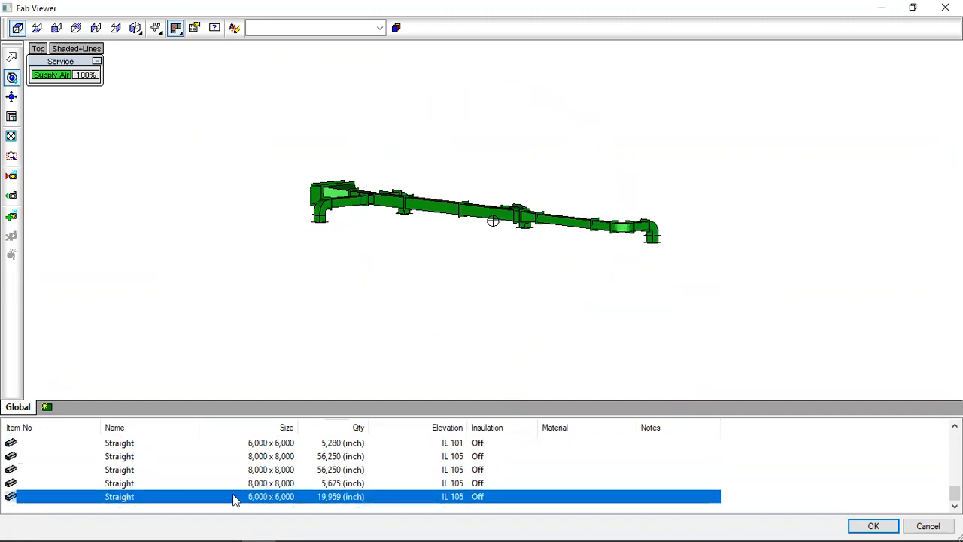
scroll(236, 497, up, 5)
scroll(31, 455, up, 5)
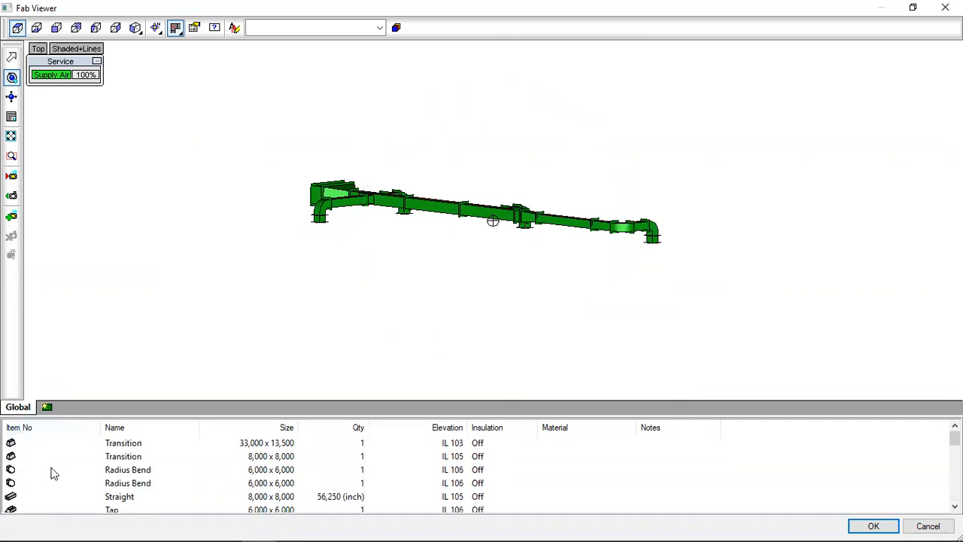
scroll(75, 466, down, 10)
click(248, 497)
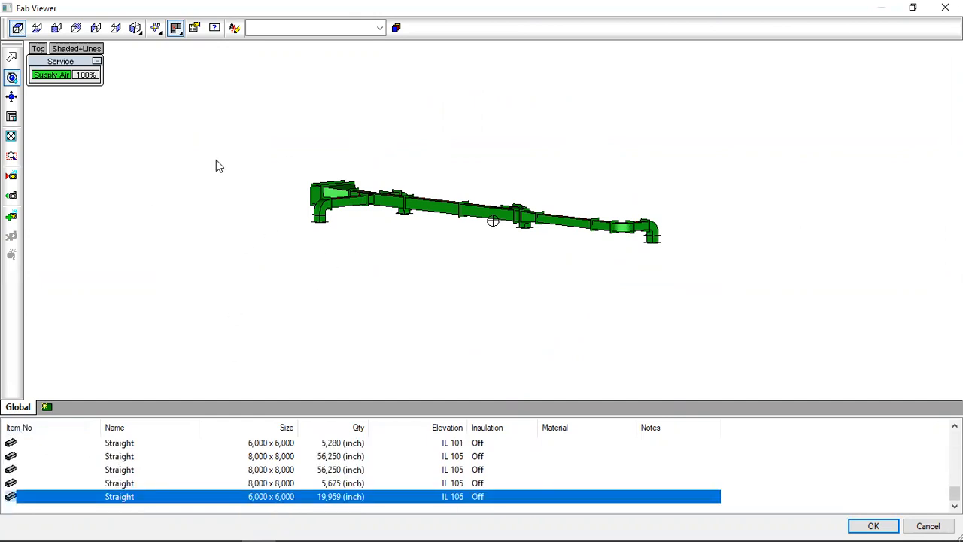
Load the job into the drawing and display the duct run in an isometric view with the Conceptual visual style.
click(874, 525)
middle_click(621, 357)
middle_click(620, 356)
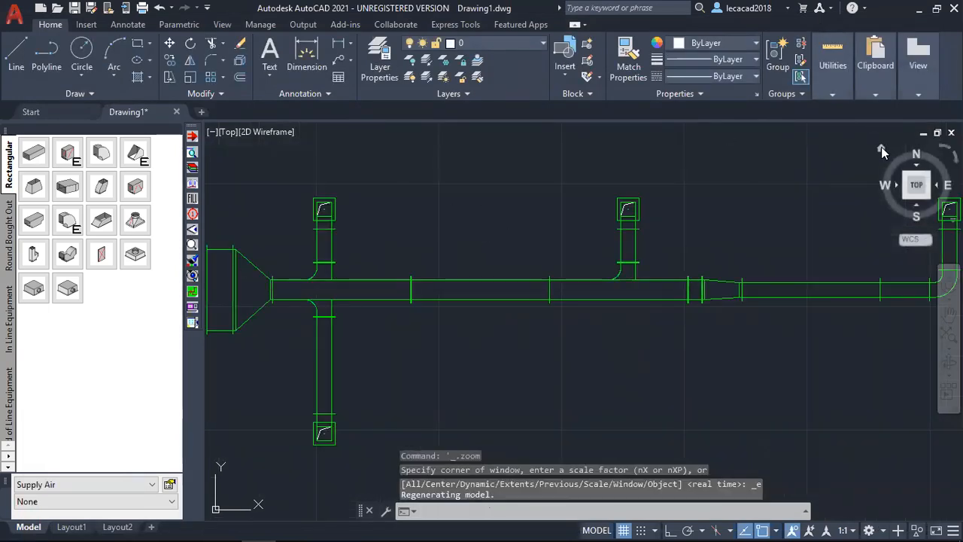
click(882, 147)
click(301, 132)
click(327, 183)
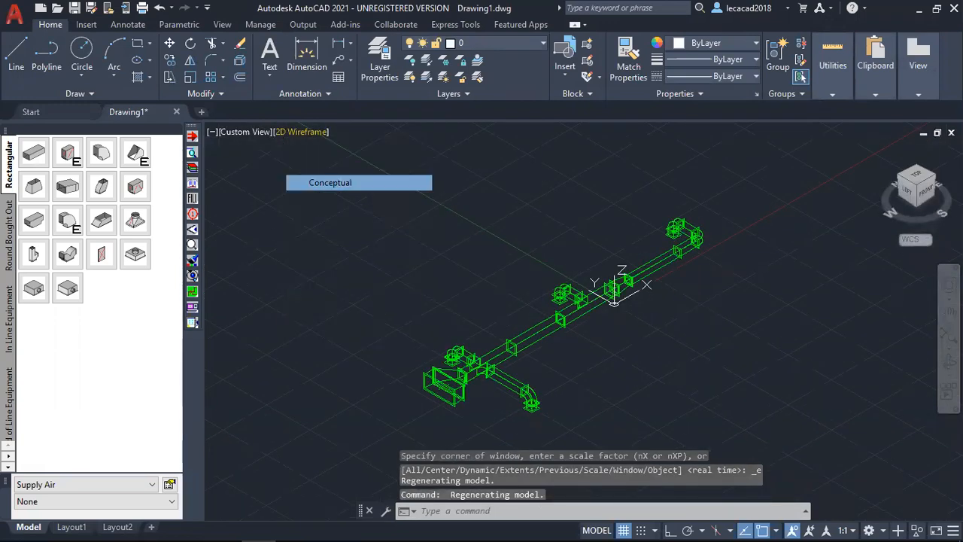
scroll(554, 327, up, 3)
shift+middle_drag(498, 348, 520, 355)
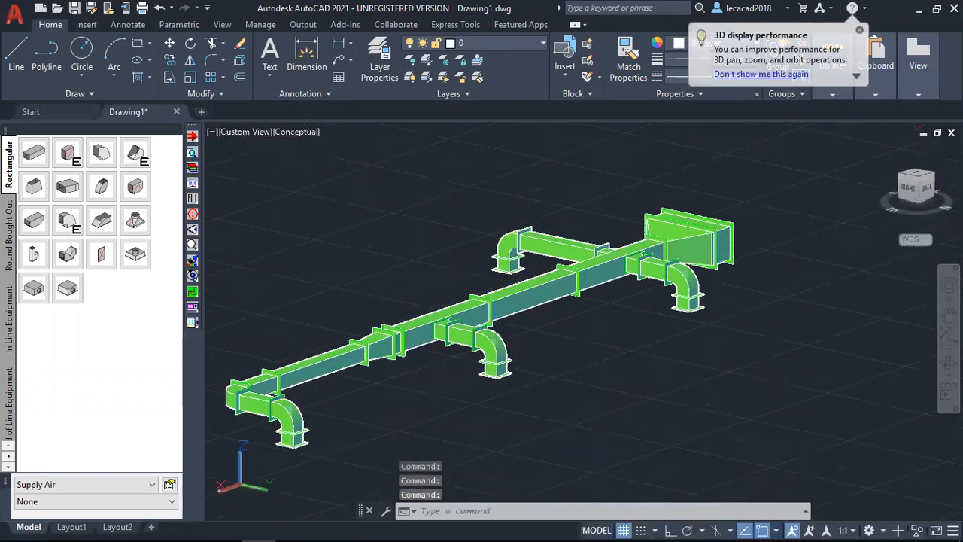
Open the radius bend on the middle branch and review the flat patterns of its developed parts.
scroll(485, 335, up, 3)
click(489, 332)
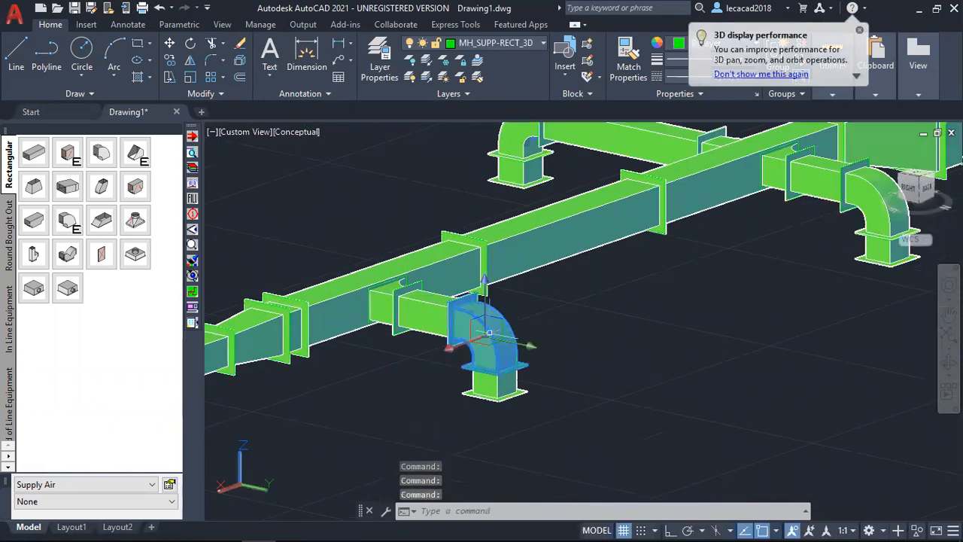
double_click(489, 336)
drag(441, 276, 401, 316)
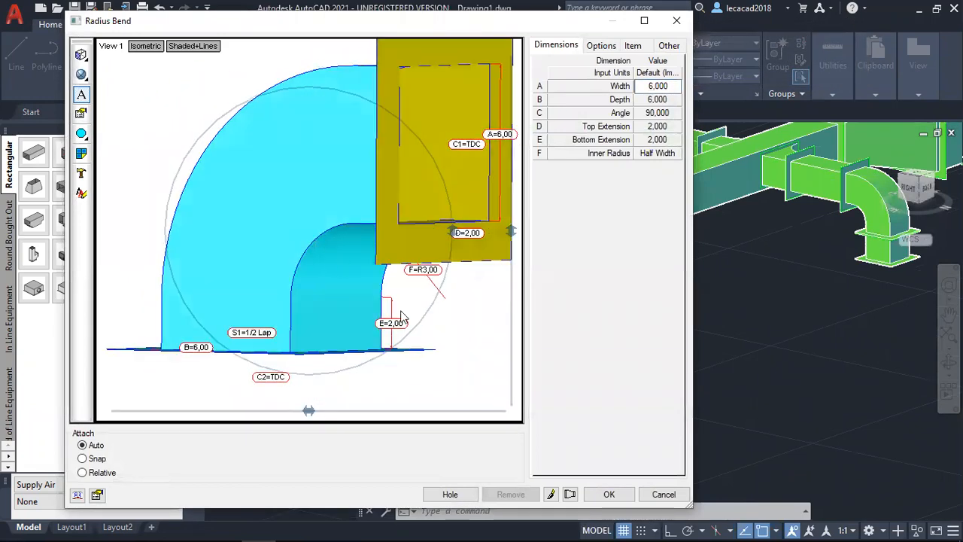
click(571, 499)
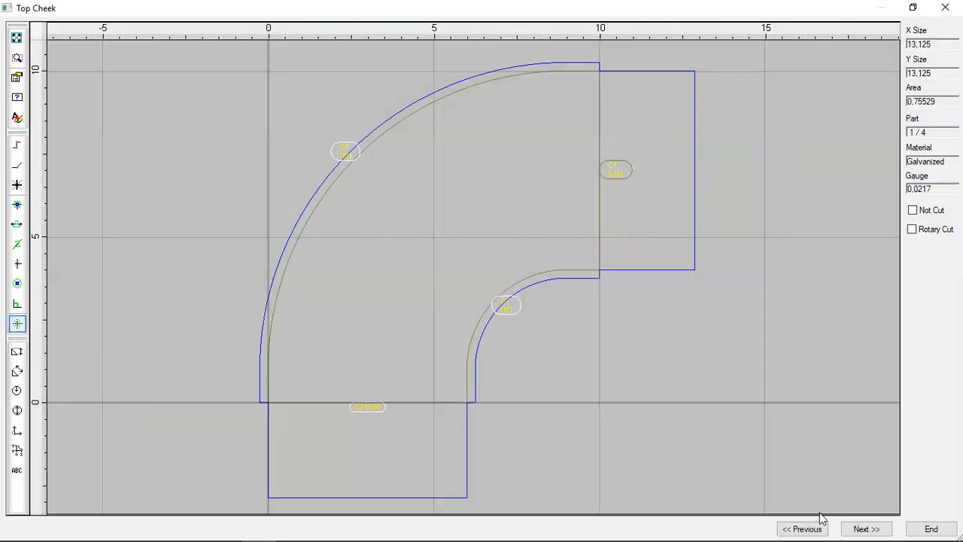
click(864, 528)
click(874, 527)
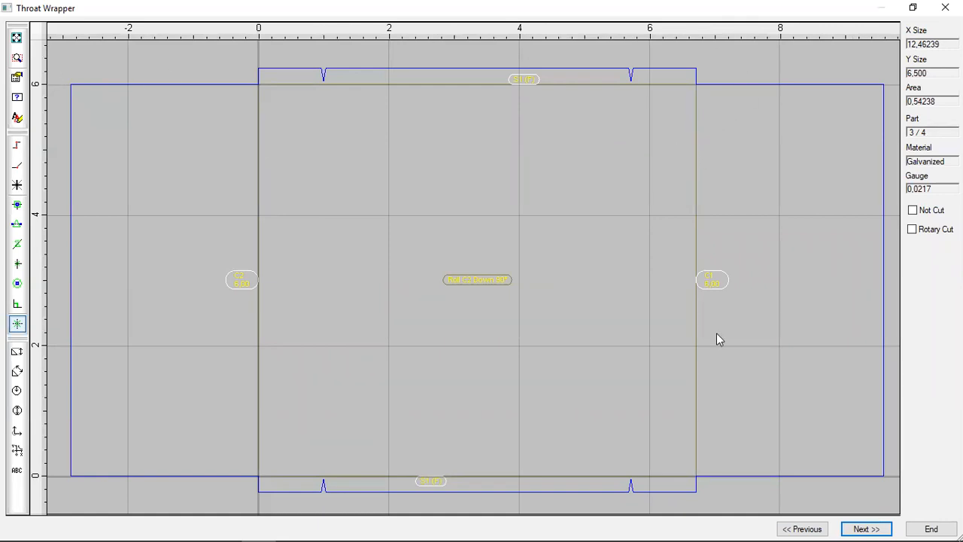
click(927, 527)
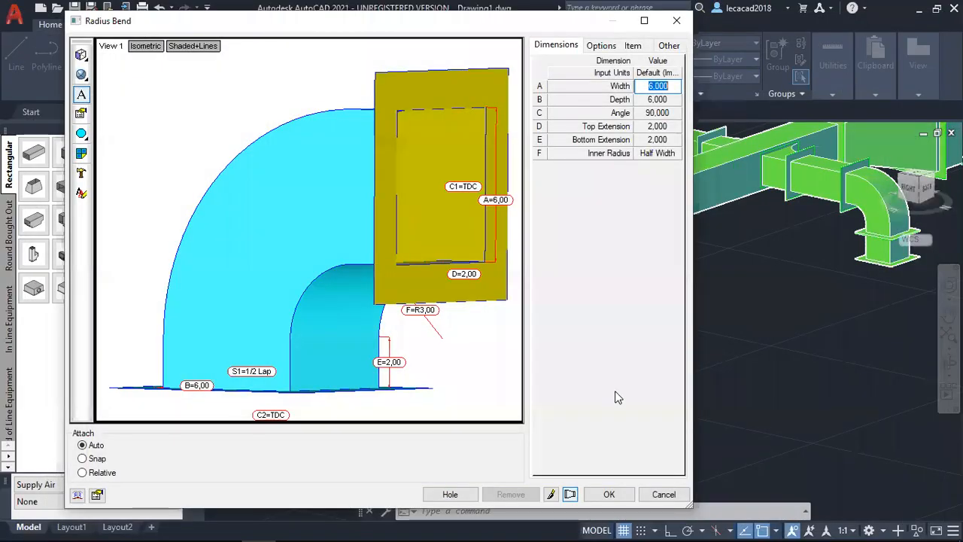
Review the radius bend's options, material and gauge settings, and the connector types available for C1.
click(604, 46)
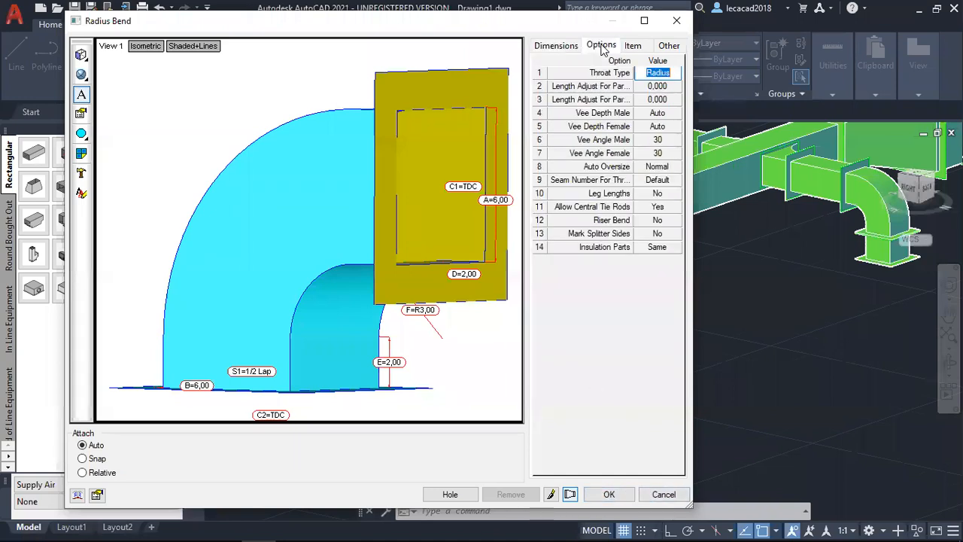
click(632, 46)
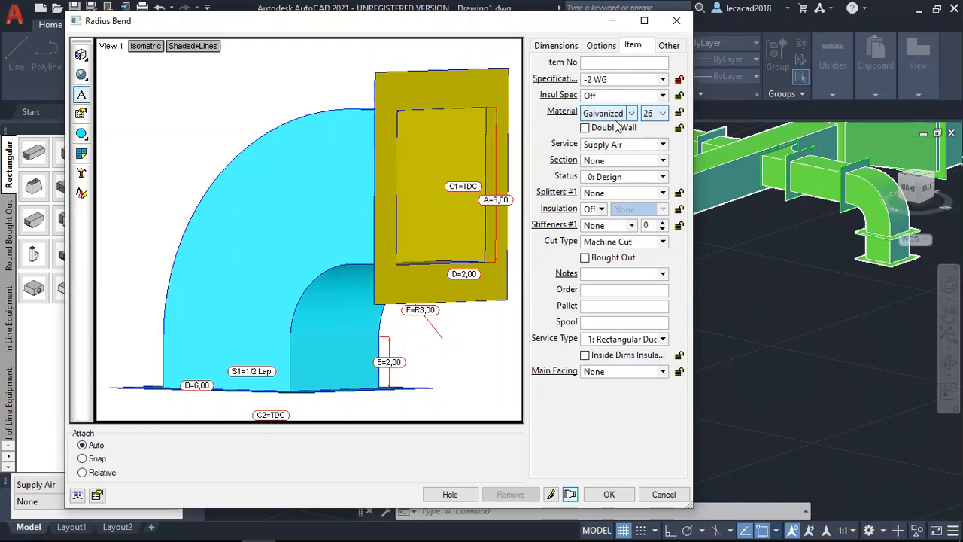
click(661, 113)
click(661, 115)
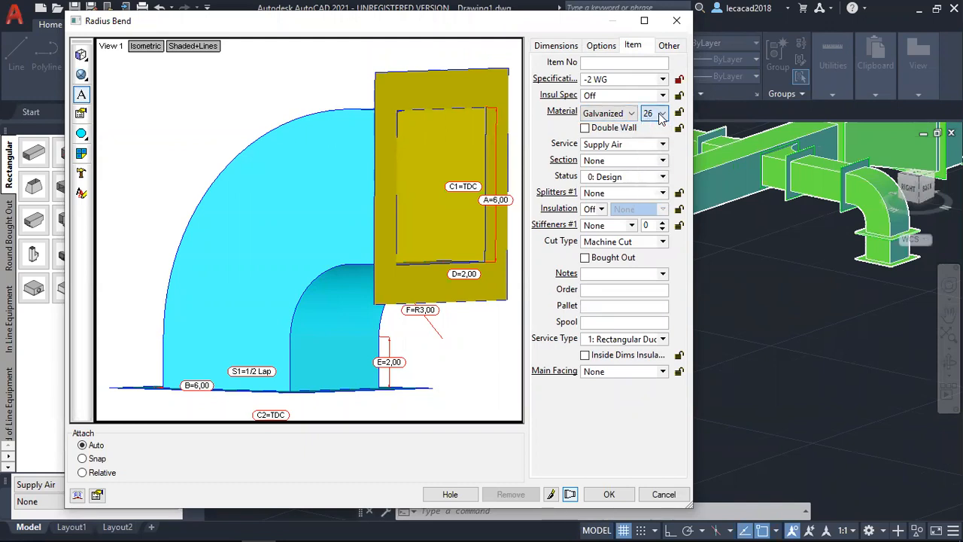
click(667, 47)
click(647, 75)
click(665, 76)
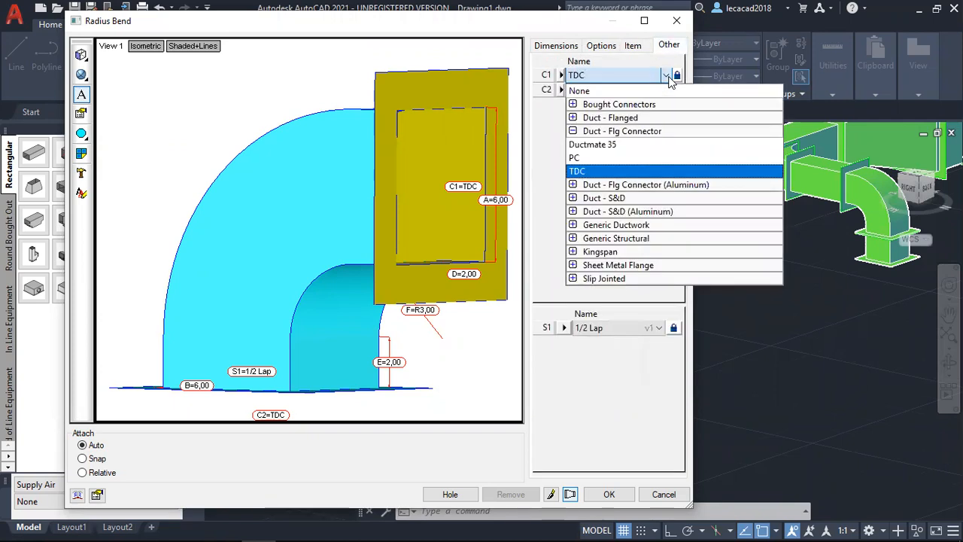
click(668, 77)
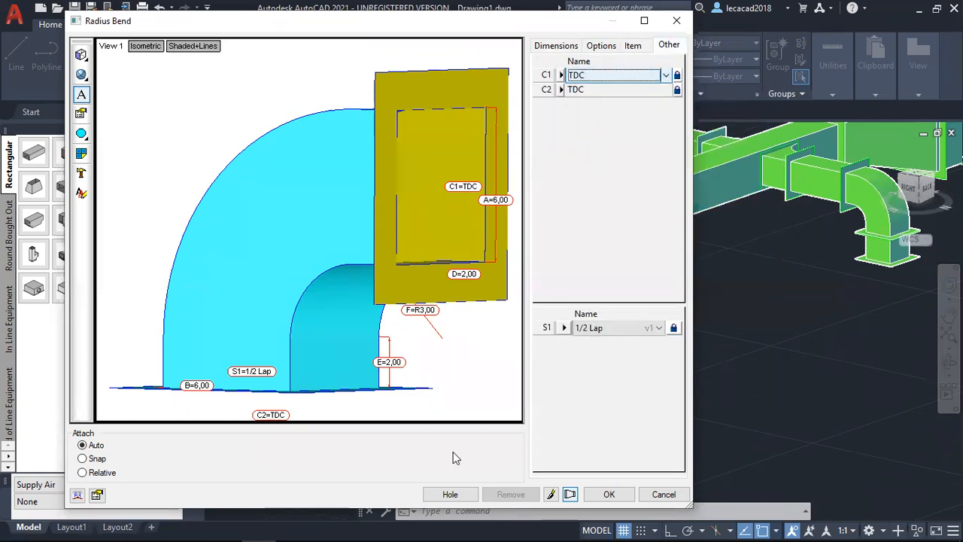
click(609, 494)
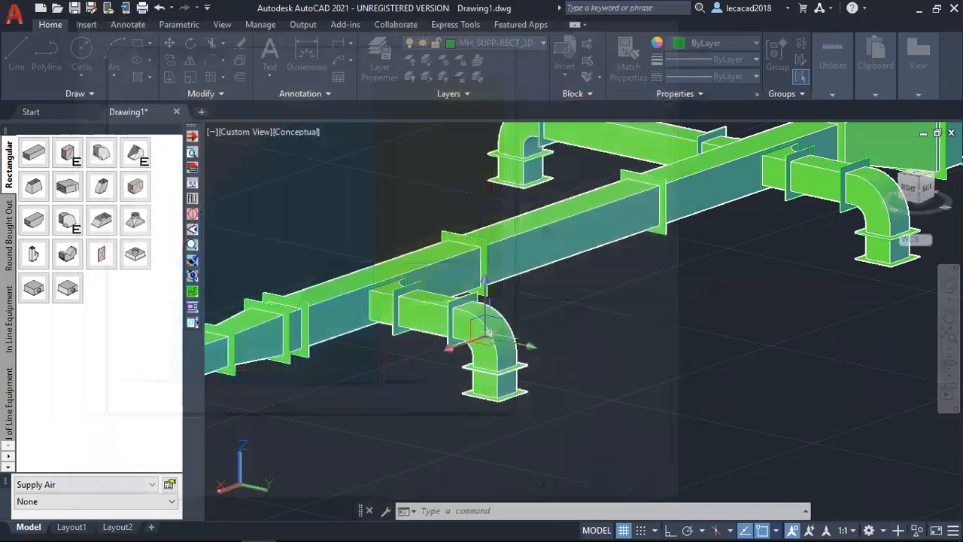
Inspect the whole duct run in 3D and display the Hangers group of the Supply Air service.
scroll(637, 346, down, 2)
shift+middle_drag(692, 338, 667, 387)
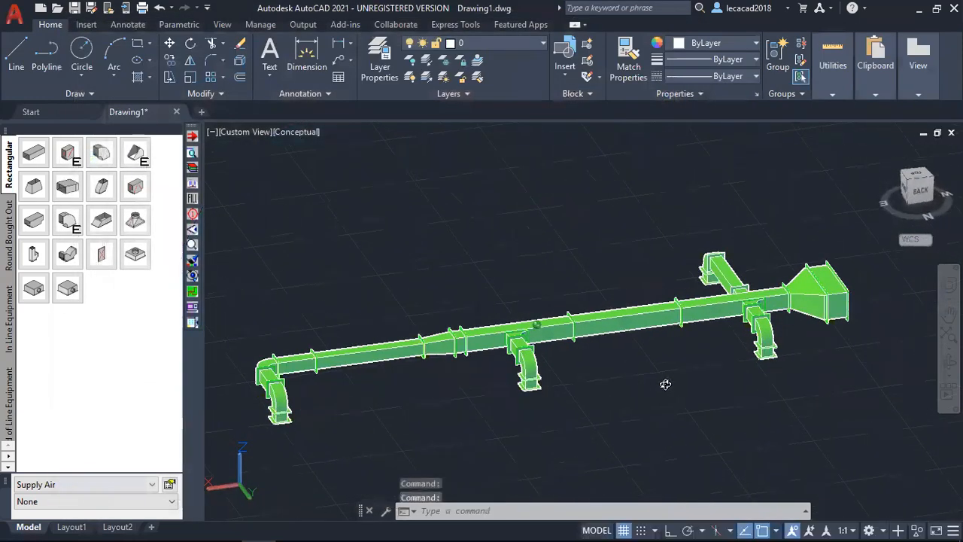
scroll(664, 388, down, 1)
middle_drag(598, 400, 651, 378)
scroll(493, 382, up, 3)
middle_drag(493, 382, 477, 359)
scroll(532, 355, down, 2)
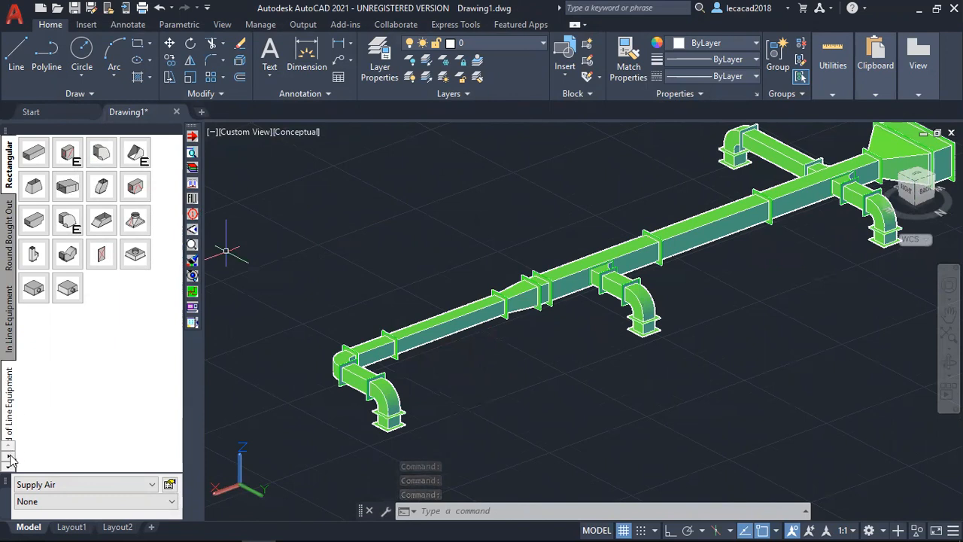
click(9, 469)
click(9, 422)
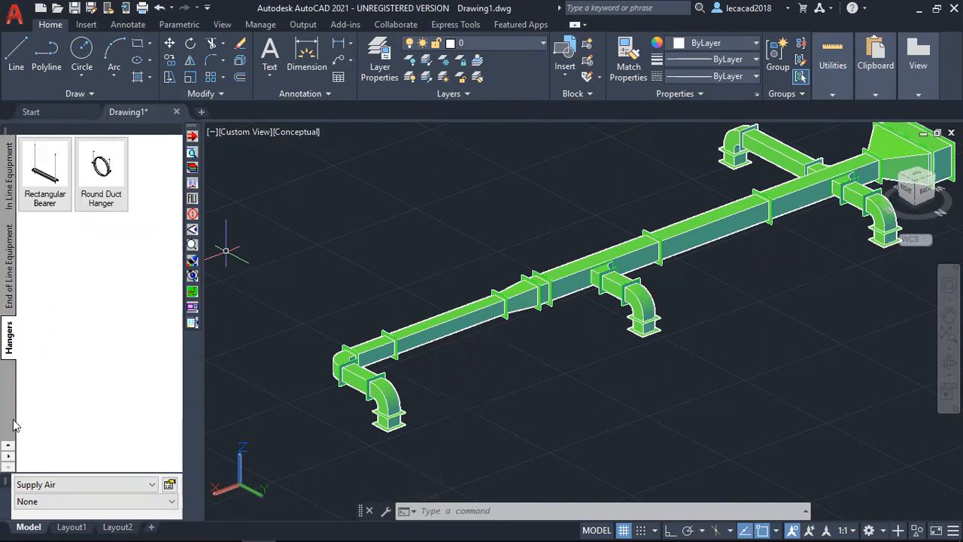
Start the unrestricted Rectangular Bearer takeoff as cut-in and place a hanger on the short main duct straight beside the end-branch elbow.
click(44, 172)
click(669, 494)
right_click(60, 175)
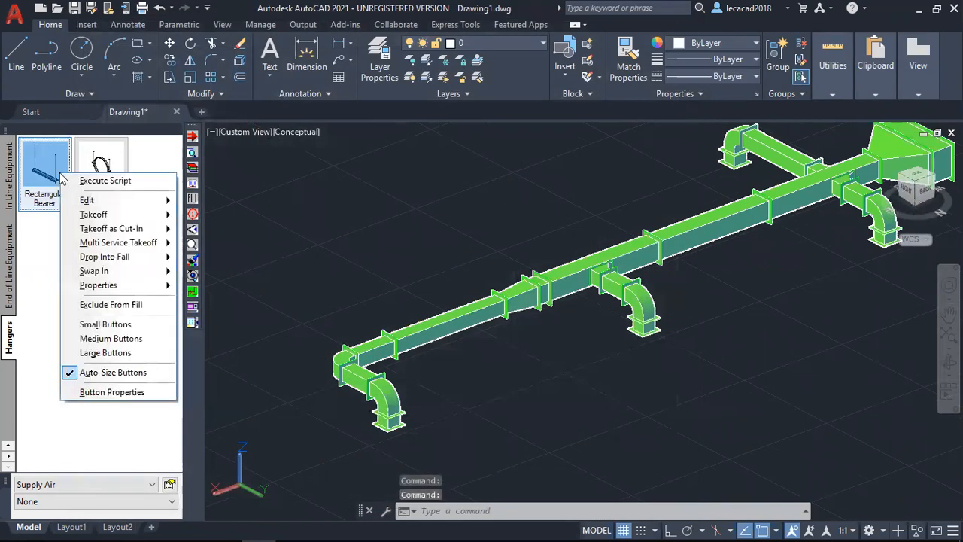
mouse_move(118, 231)
click(217, 234)
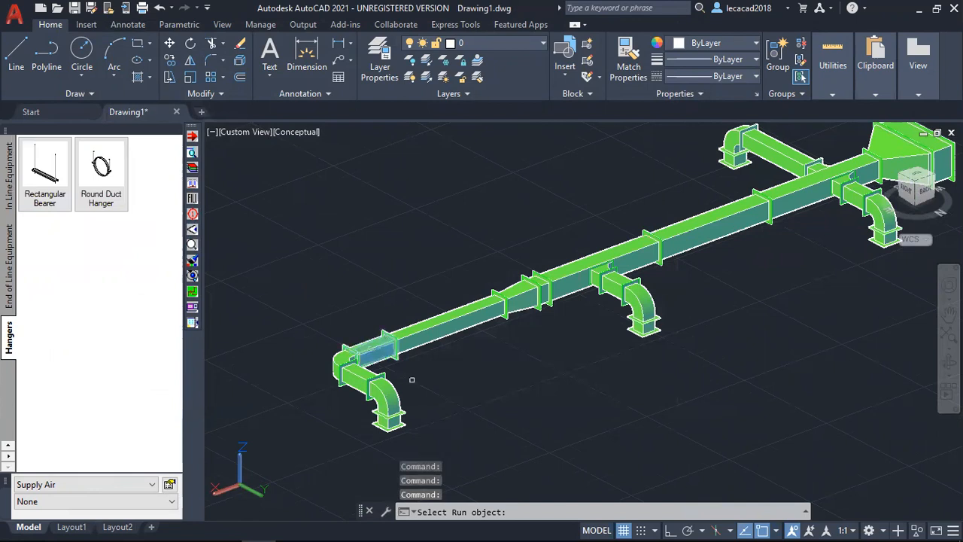
scroll(412, 380, up, 5)
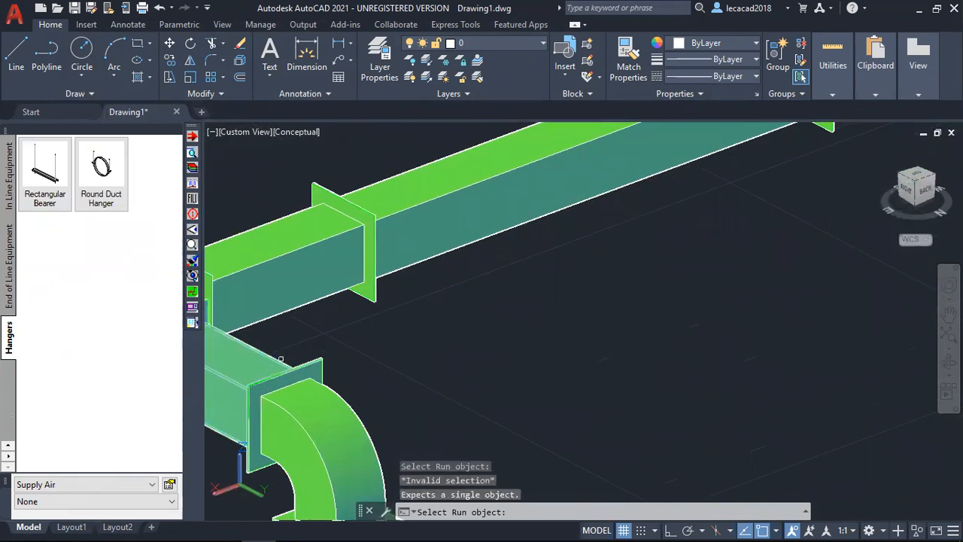
click(323, 260)
scroll(320, 325, down, 5)
click(320, 325)
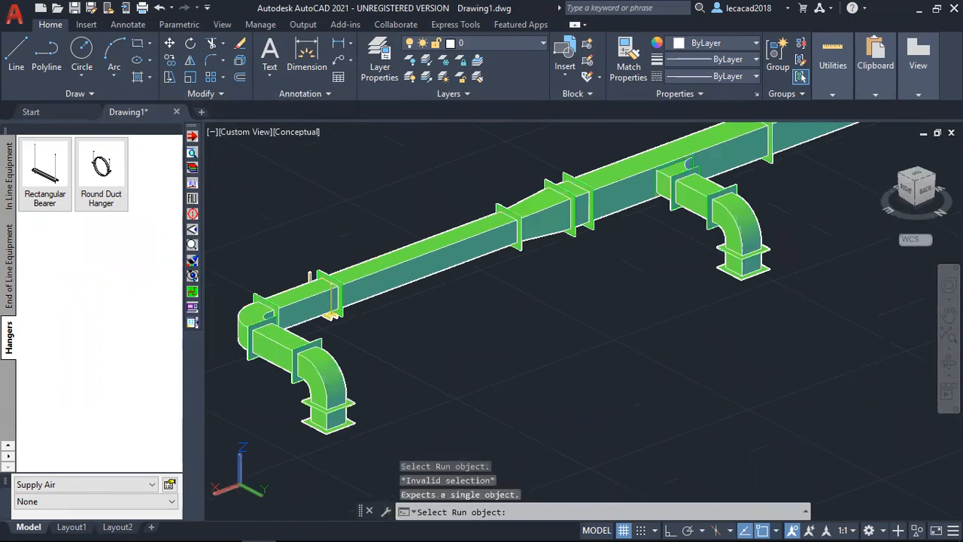
Place rectangular bearers on the long main straight before the reducer and on the end branch's horizontal duct.
click(379, 273)
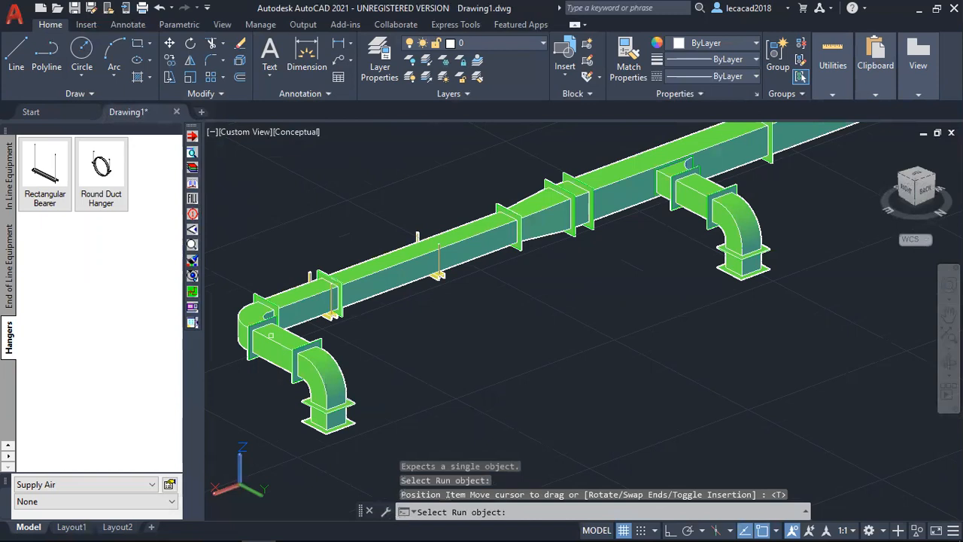
click(269, 342)
click(268, 382)
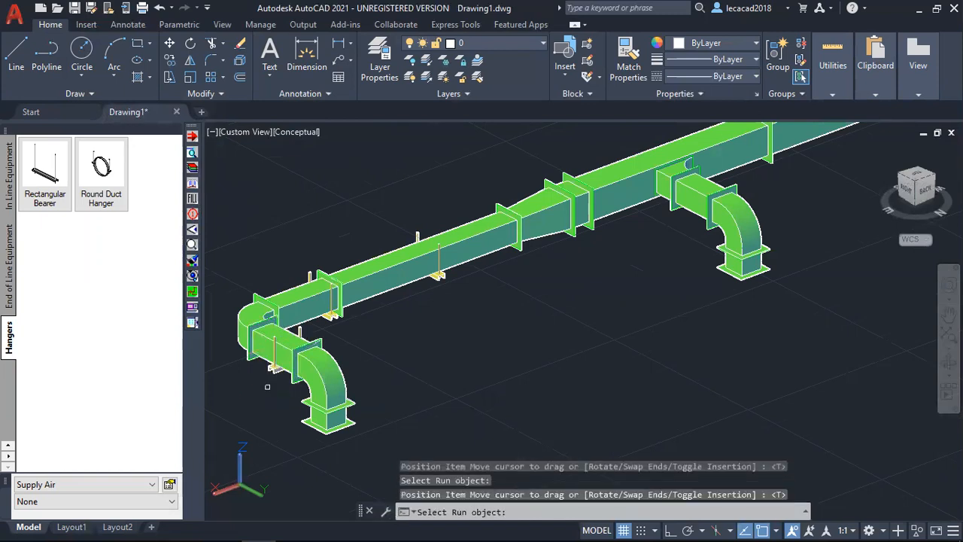
Place rectangular bearers on the middle branch and on the main duct on both sides of that branch, ending the takeoff.
click(626, 178)
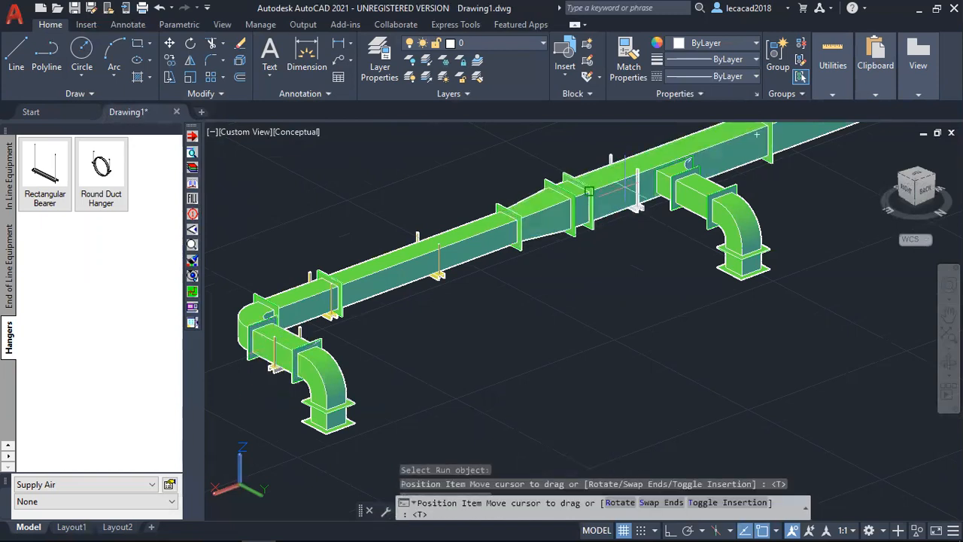
click(604, 218)
click(689, 190)
click(680, 239)
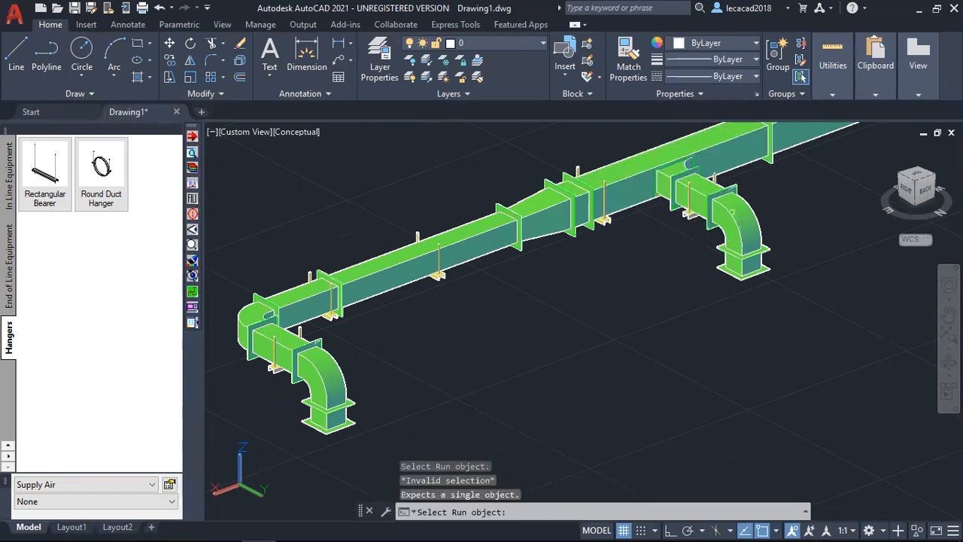
click(736, 145)
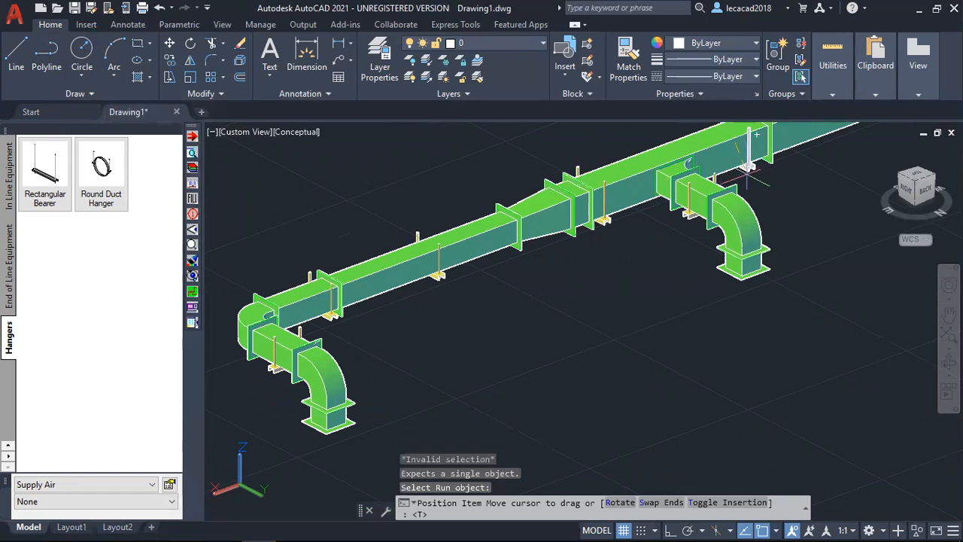
click(737, 186)
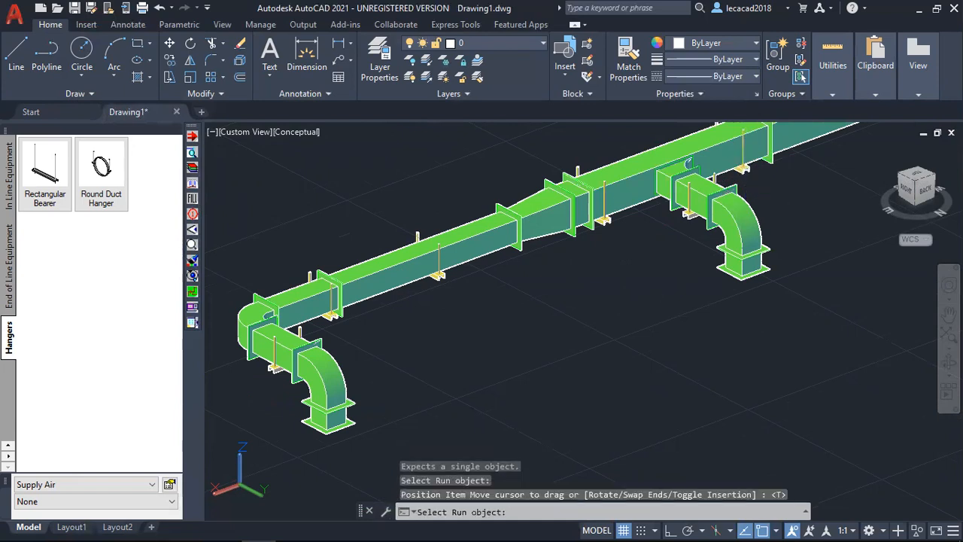
key(Return)
Restart the unrestricted Rectangular Bearer takeoff as cut-in and hang the two opposite branches nearest the large end transition.
middle_drag(660, 301, 383, 492)
scroll(585, 366, down, 2)
middle_drag(586, 366, 532, 355)
right_click(54, 178)
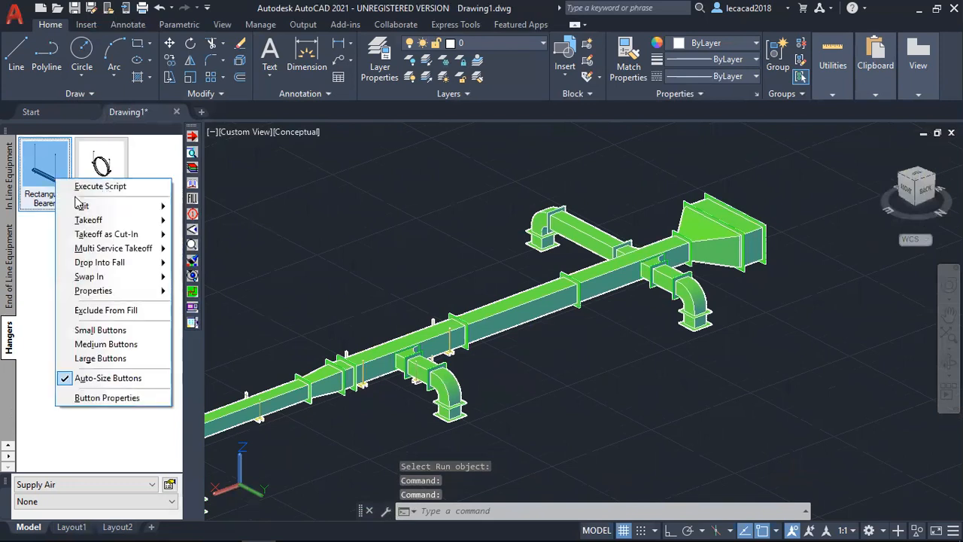
mouse_move(92, 224)
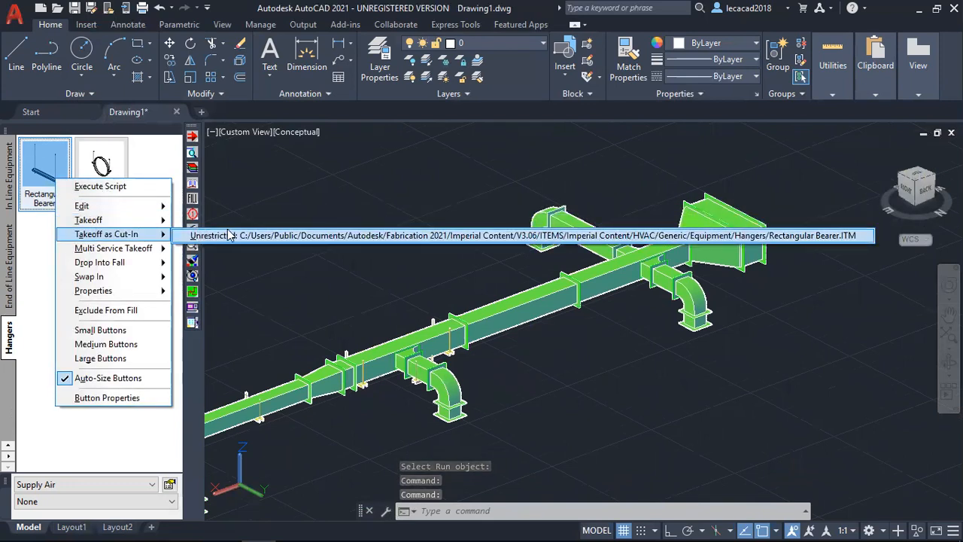
click(225, 235)
click(583, 238)
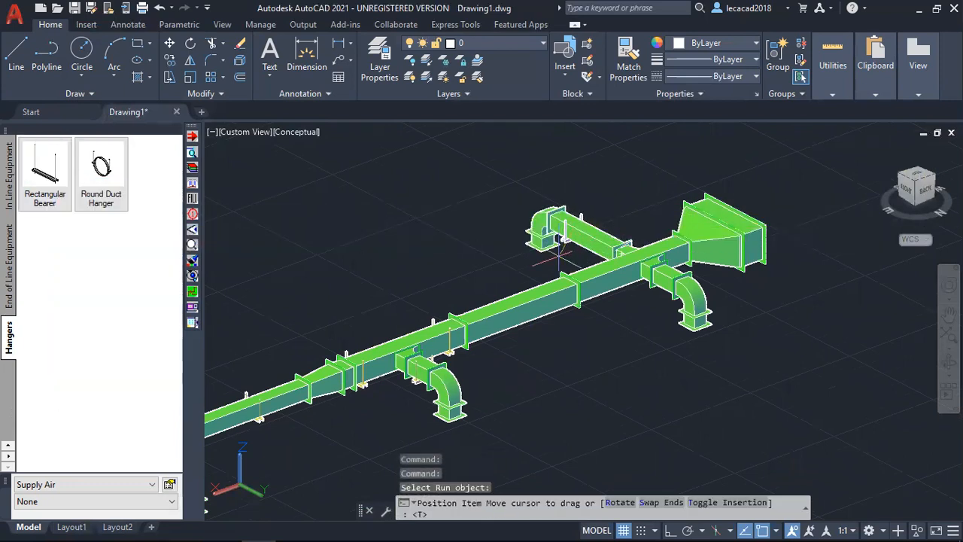
click(572, 255)
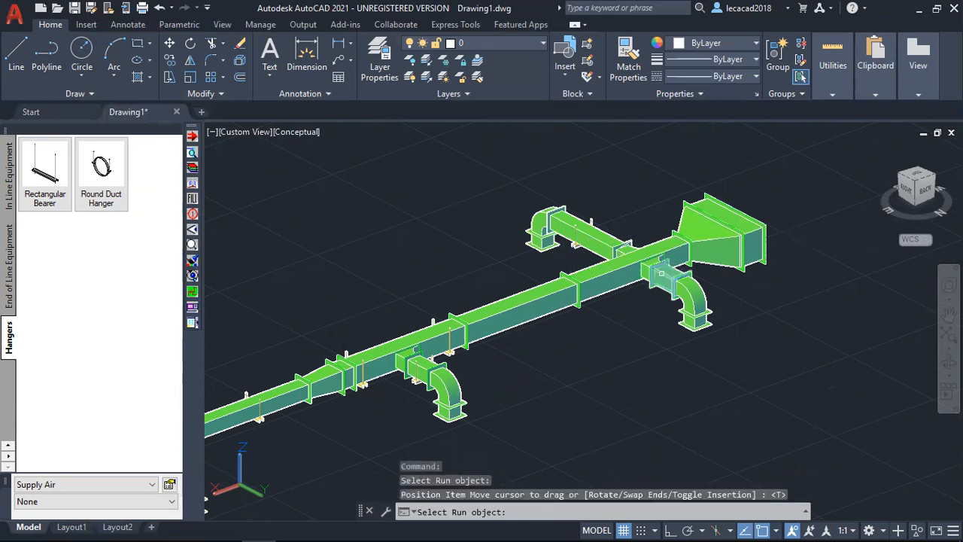
click(659, 298)
click(653, 311)
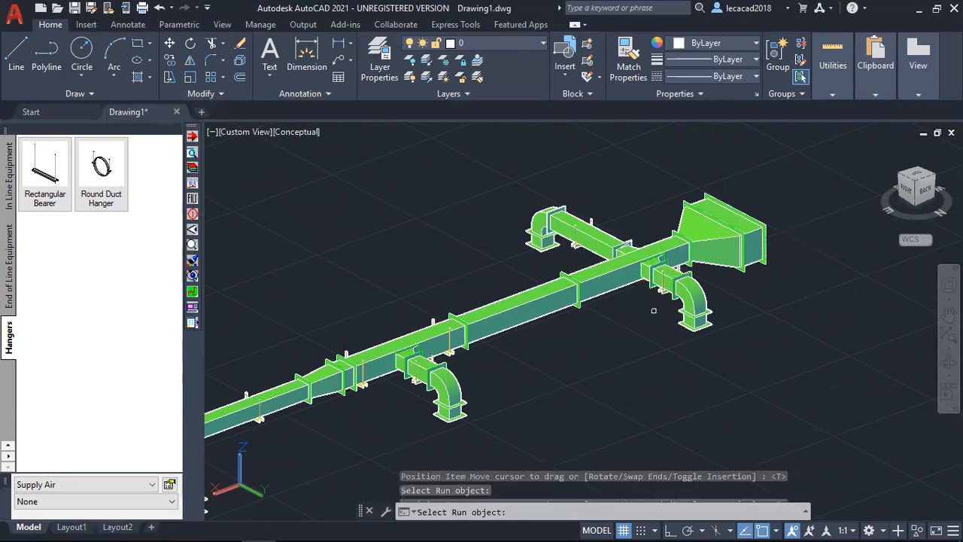
Place three more rectangular bearers on the main duct: before and after the opposite branches and on the adjoining long straight.
click(609, 283)
click(615, 303)
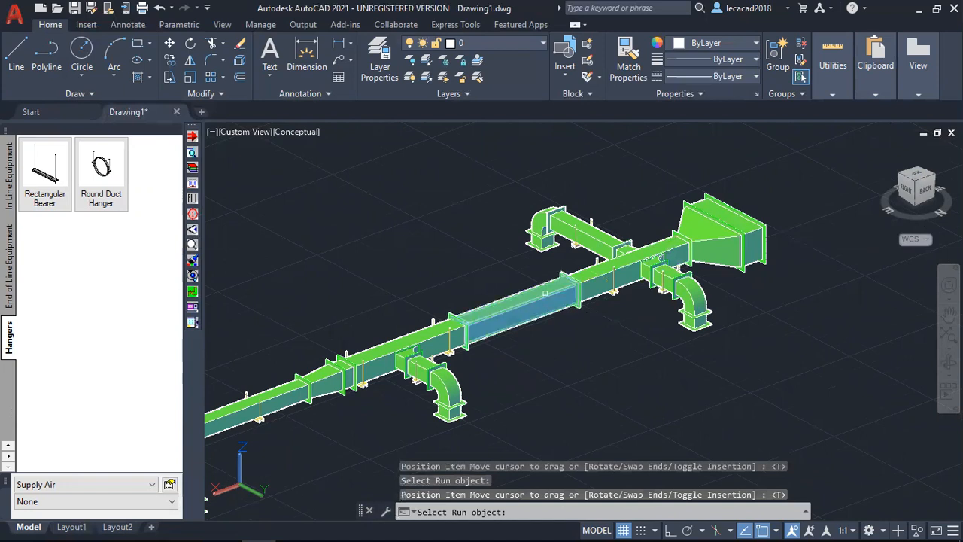
click(553, 292)
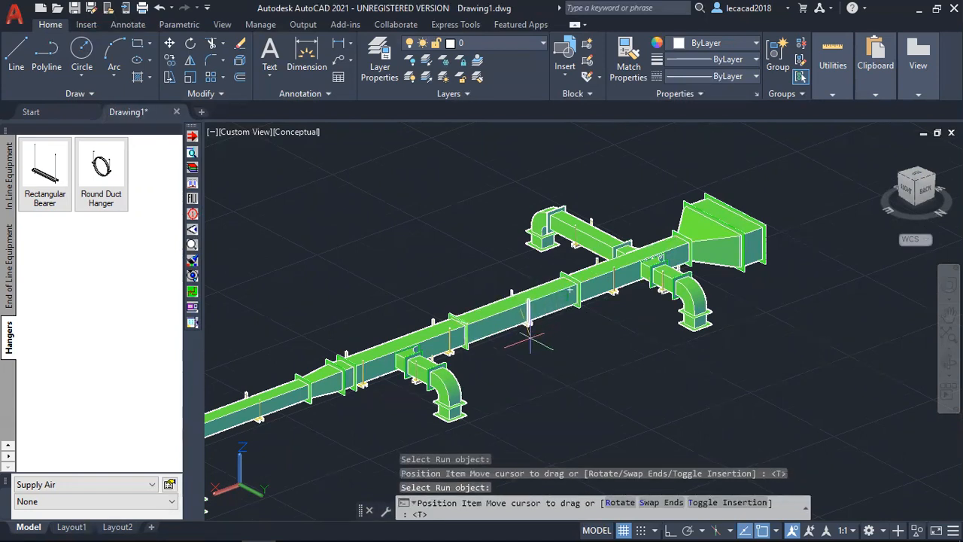
click(521, 290)
scroll(677, 248, up, 2)
scroll(678, 248, up, 2)
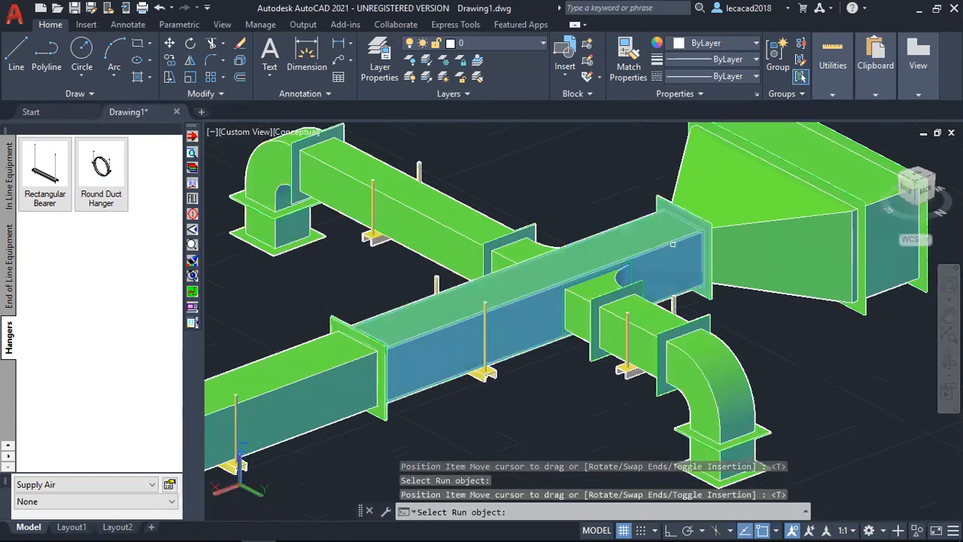
click(683, 248)
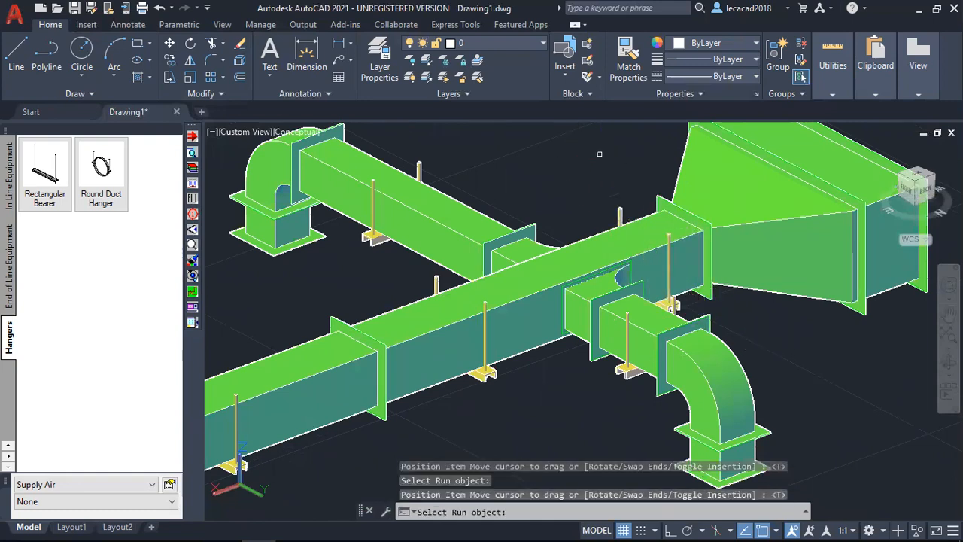
key(Escape)
Run the CADmep Cost Breakdown on the entire duct run including its hangers.
shift+middle_drag(559, 161, 572, 308)
shift+middle_drag(436, 305, 660, 277)
right_click(773, 153)
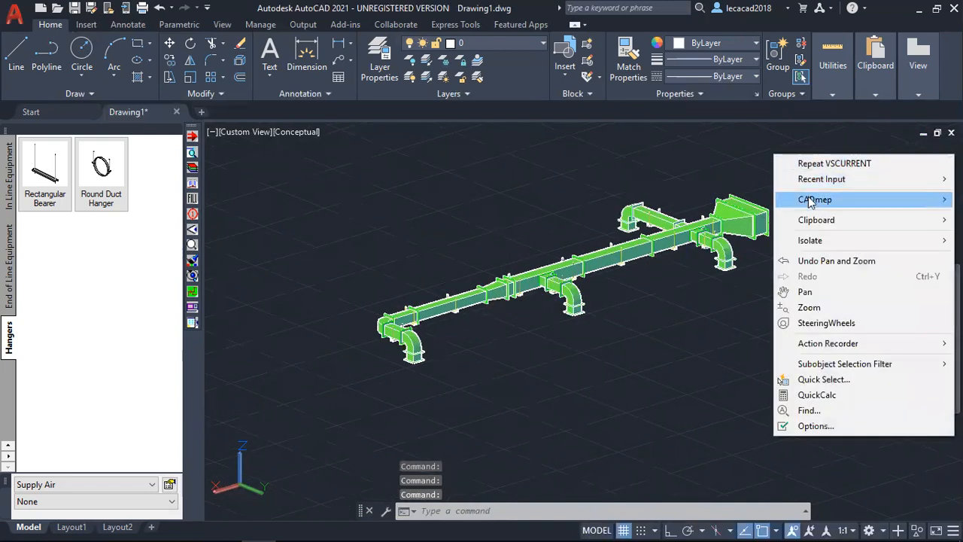
mouse_move(809, 203)
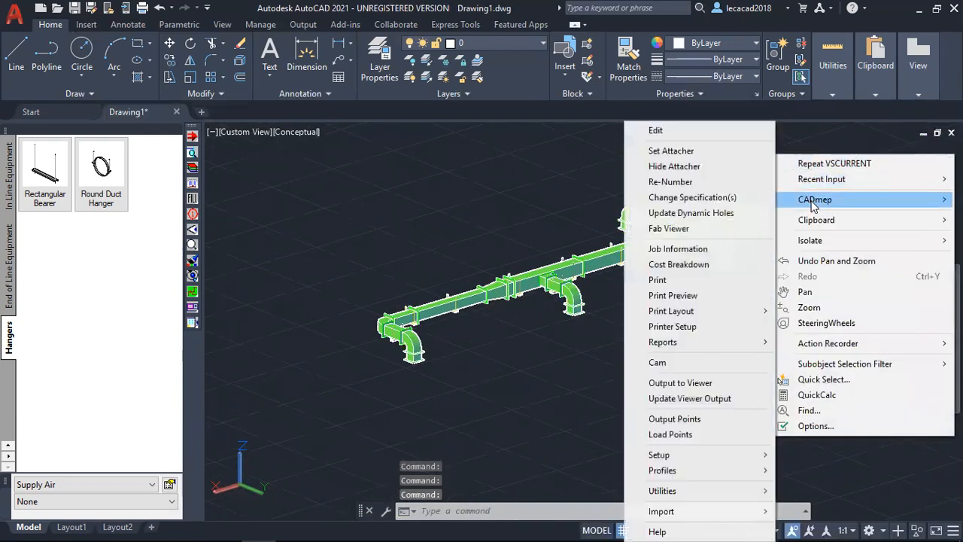
click(676, 266)
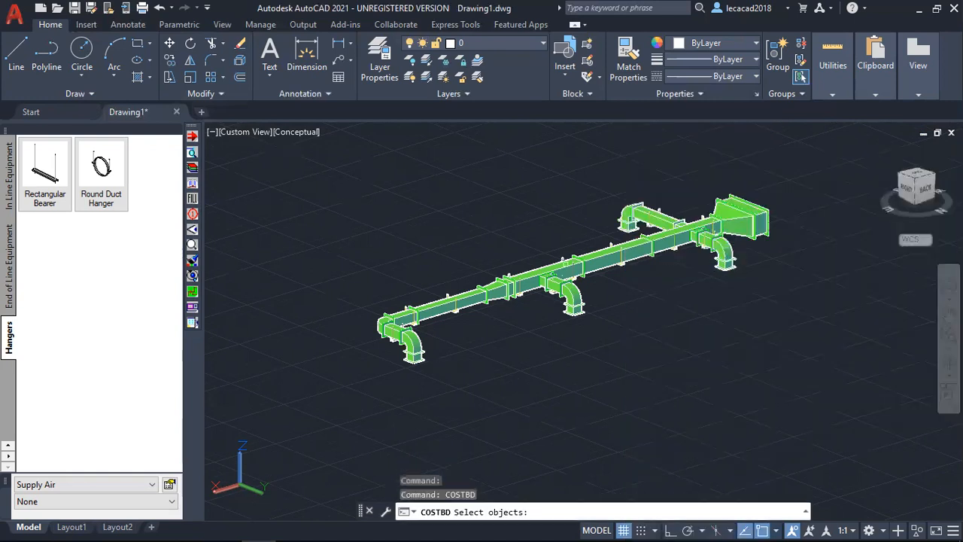
scroll(414, 237, down, 3)
middle_drag(428, 247, 449, 263)
scroll(443, 240, up, 2)
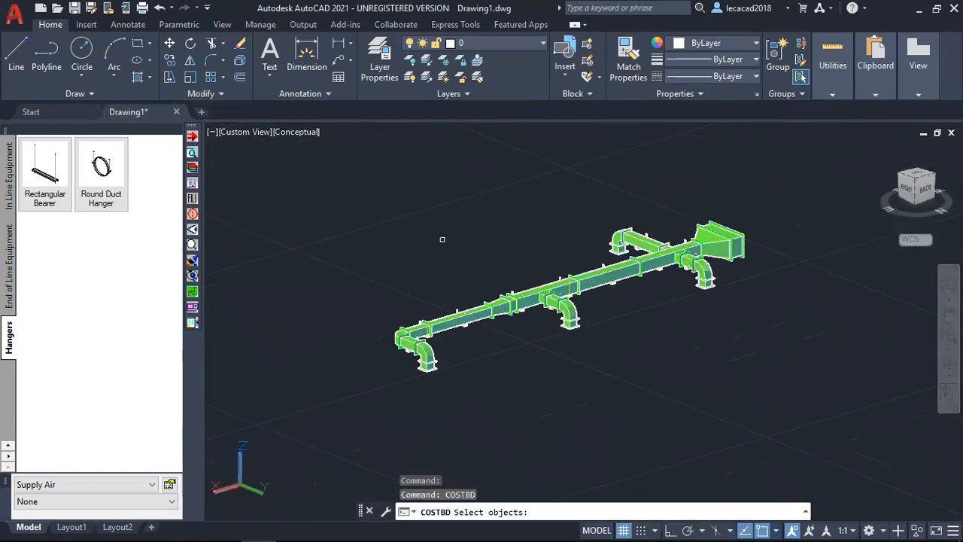
click(348, 167)
click(797, 379)
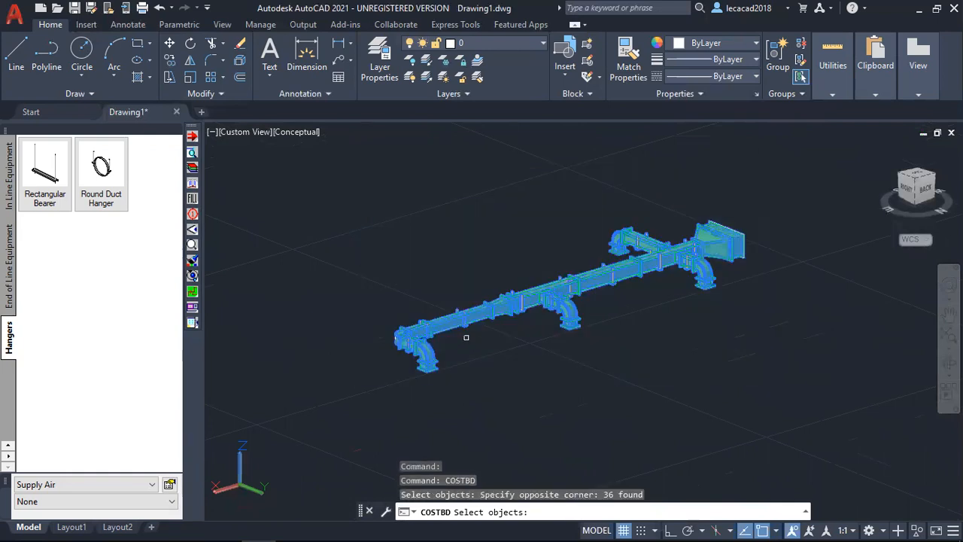
key(Return)
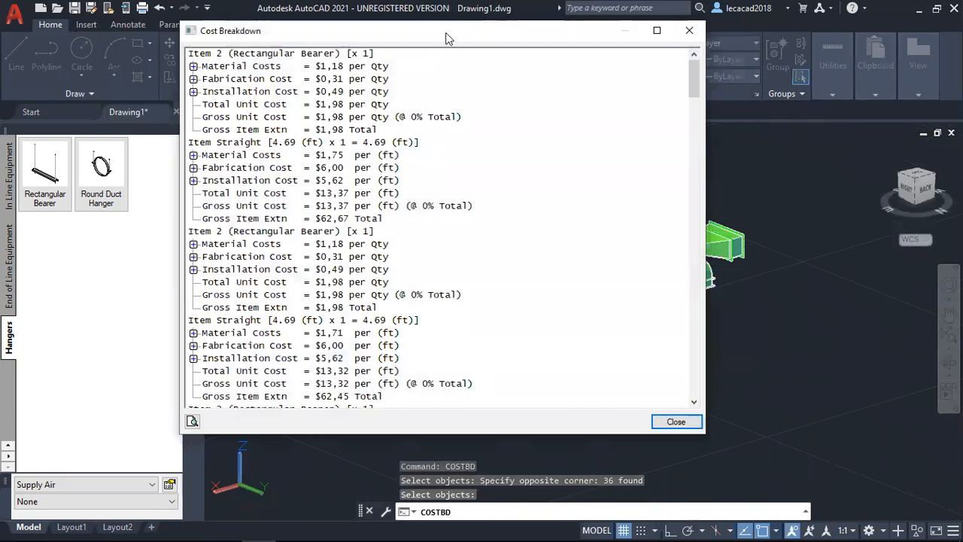
Expand the first rectangular bearer's material costs down to the individual support components.
drag(445, 33, 573, 21)
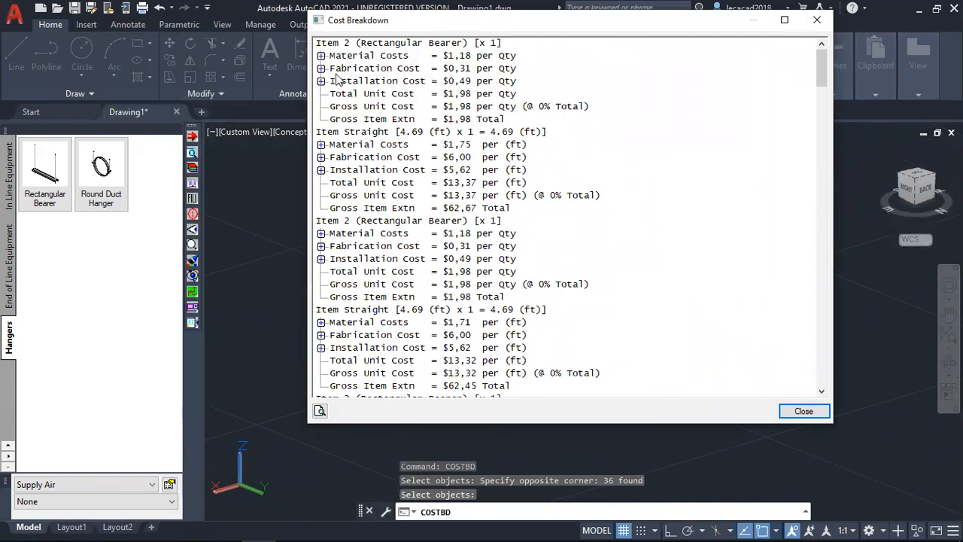
click(384, 60)
click(321, 56)
click(335, 81)
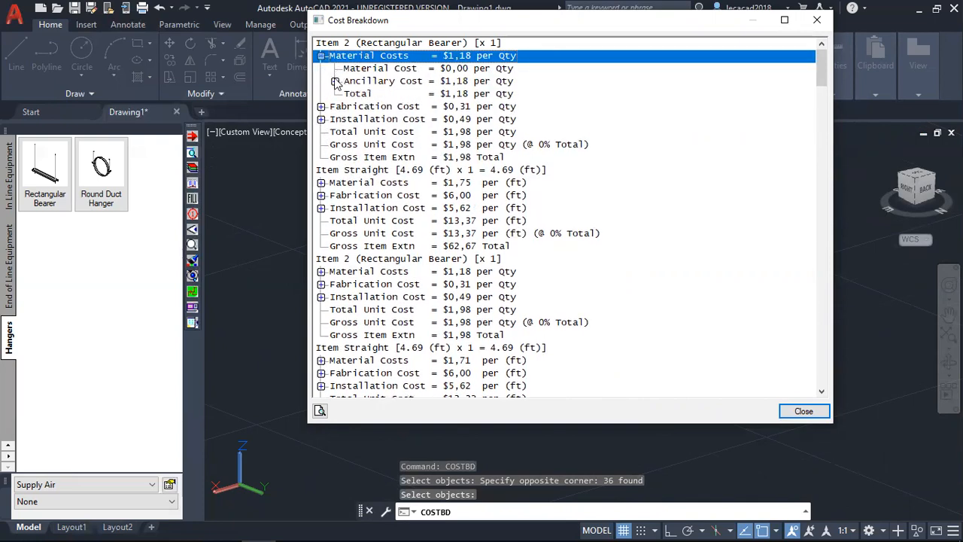
click(349, 93)
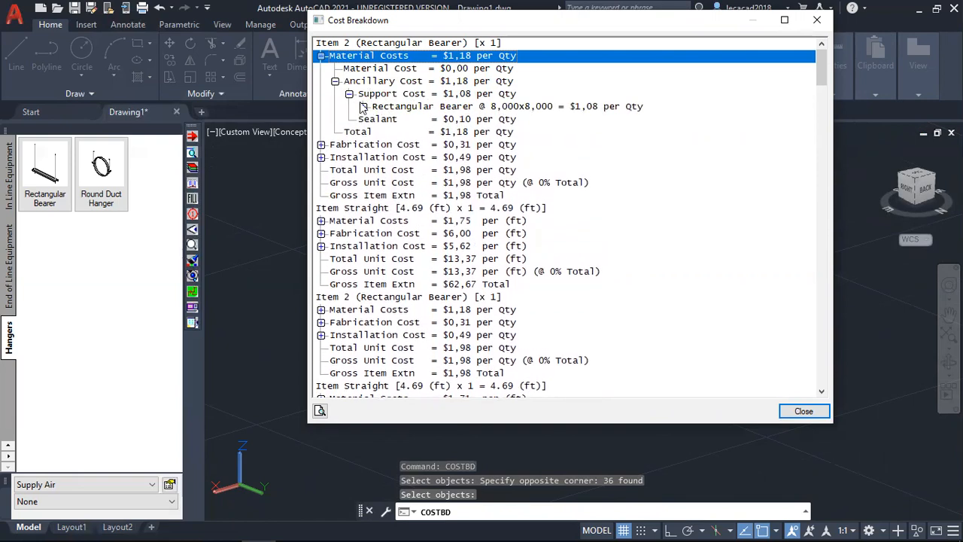
click(363, 106)
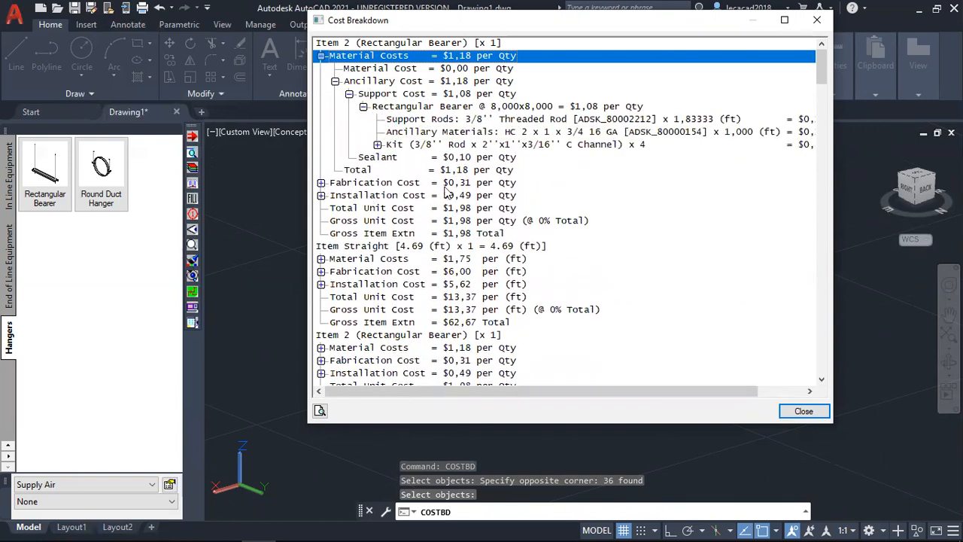
Expand the first rectangular bearer's fabrication and installation costs down to the support level.
click(321, 182)
click(335, 195)
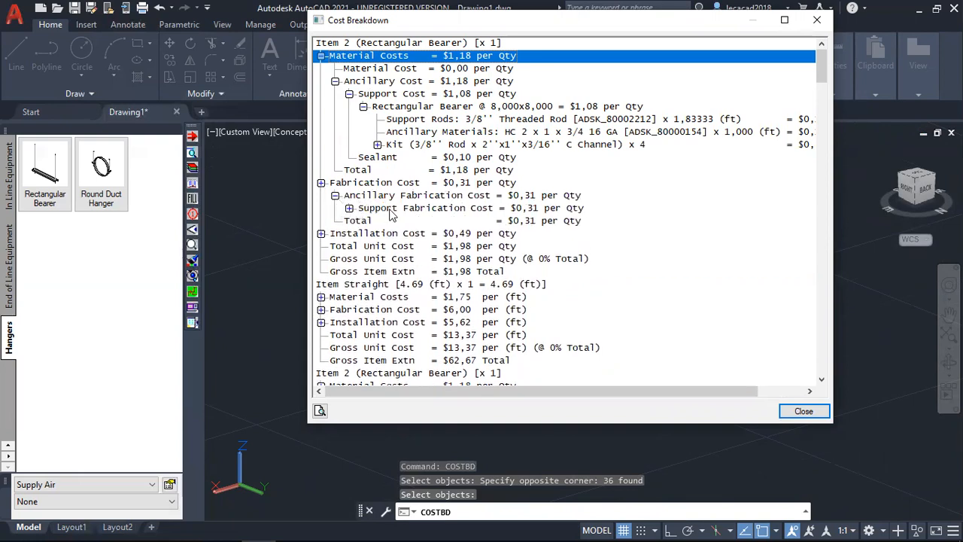
click(349, 208)
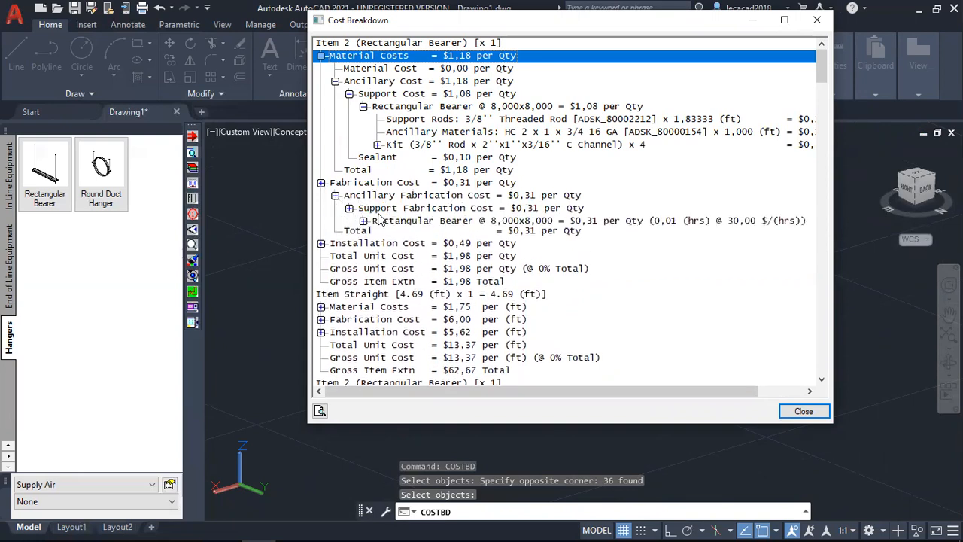
click(320, 246)
click(334, 259)
click(349, 271)
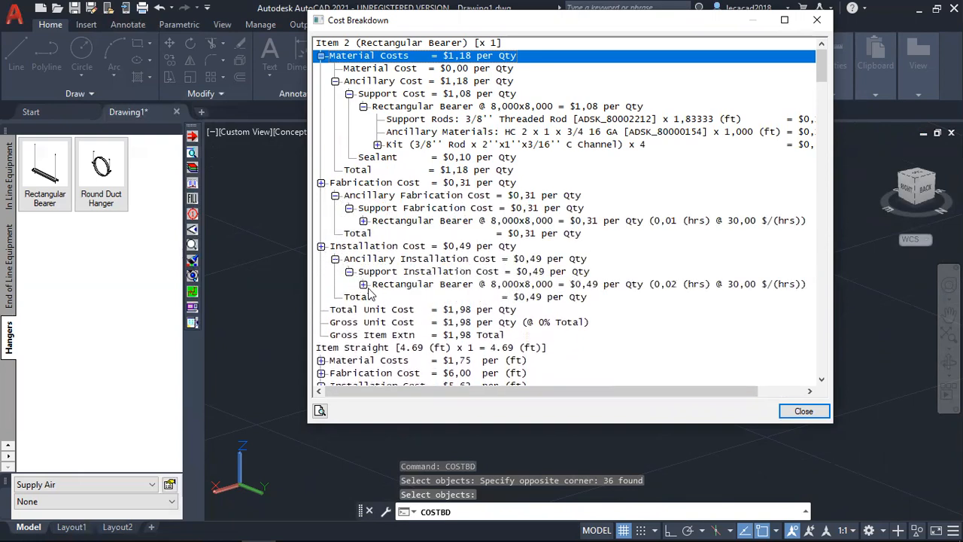
click(363, 284)
Review the cost breakdown of the remaining bearers and straight duct items.
scroll(536, 164, down, 9)
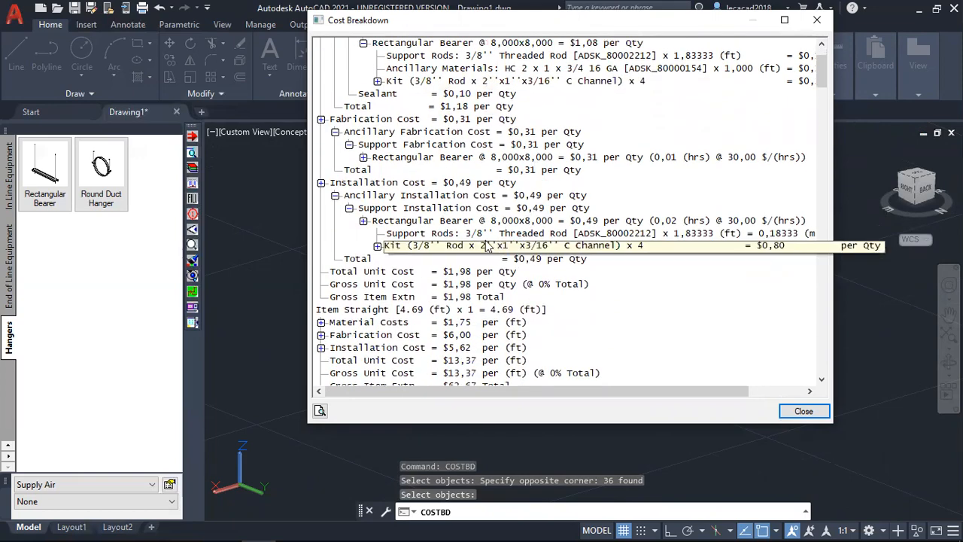
scroll(406, 278, down, 8)
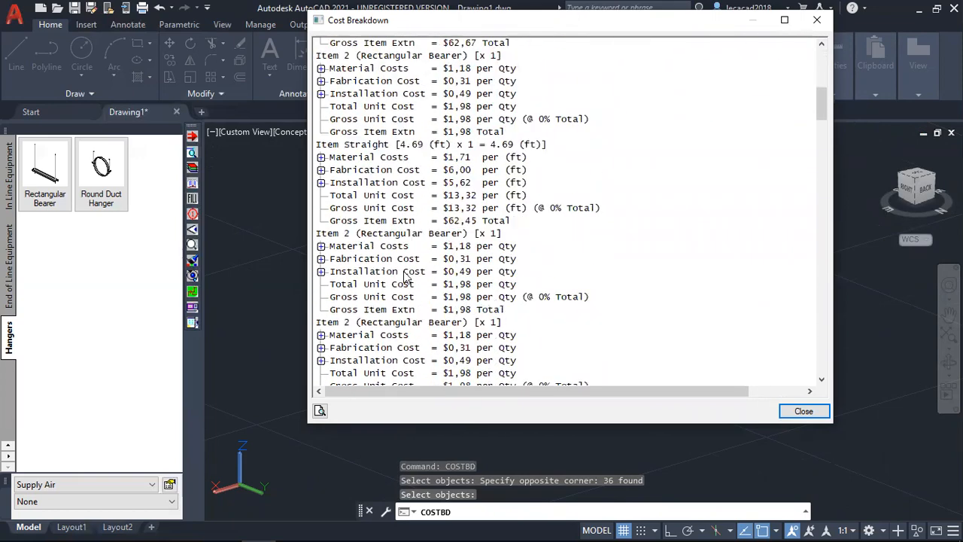
scroll(425, 274, down, 6)
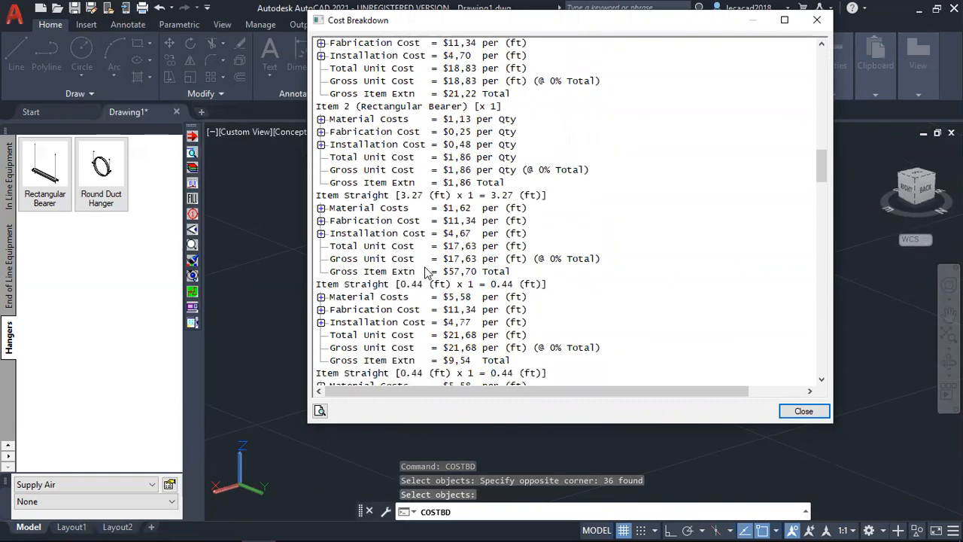
Review the radius bend and transition costs at the end of the cost breakdown and close it.
drag(825, 176, 848, 378)
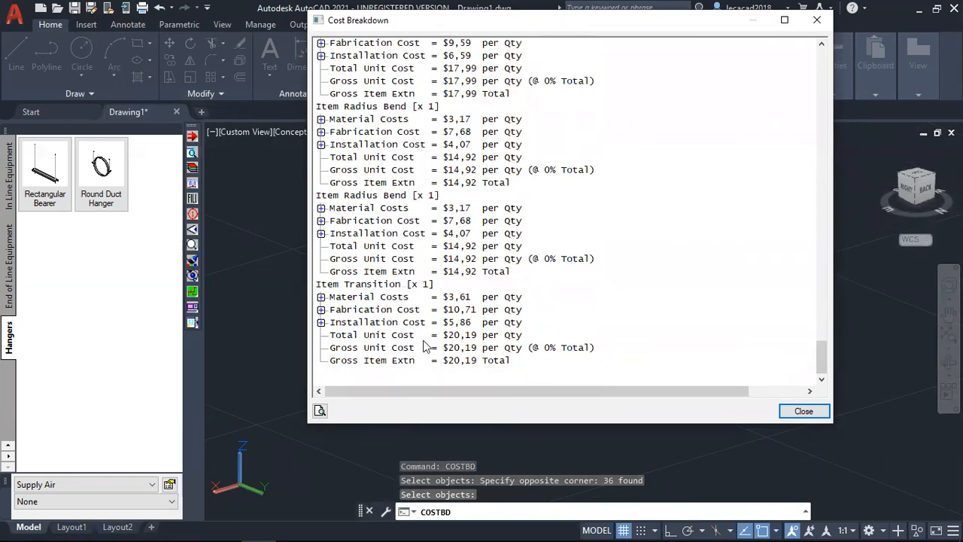
click(803, 412)
Open the CADmep print layout worksheet for the radius bend on the middle branch.
right_click(538, 155)
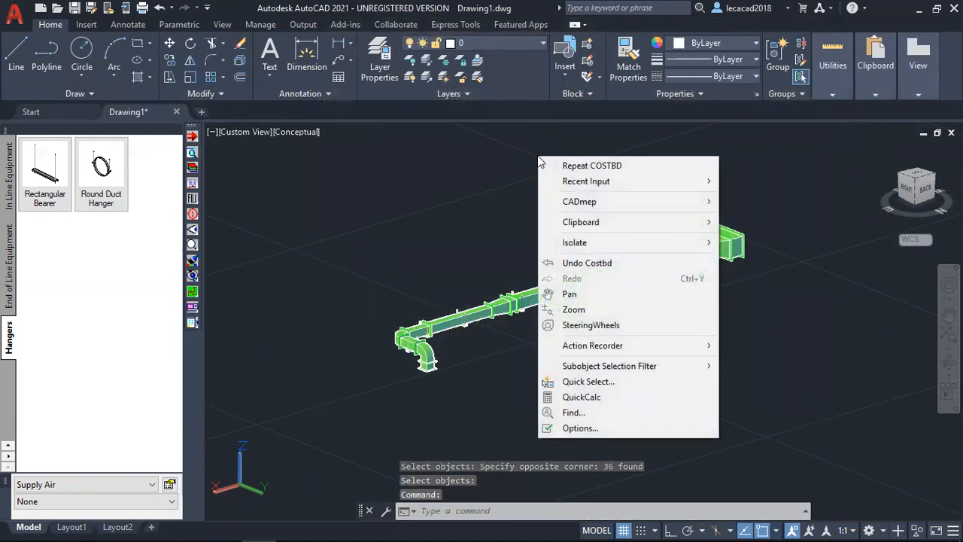
mouse_move(589, 207)
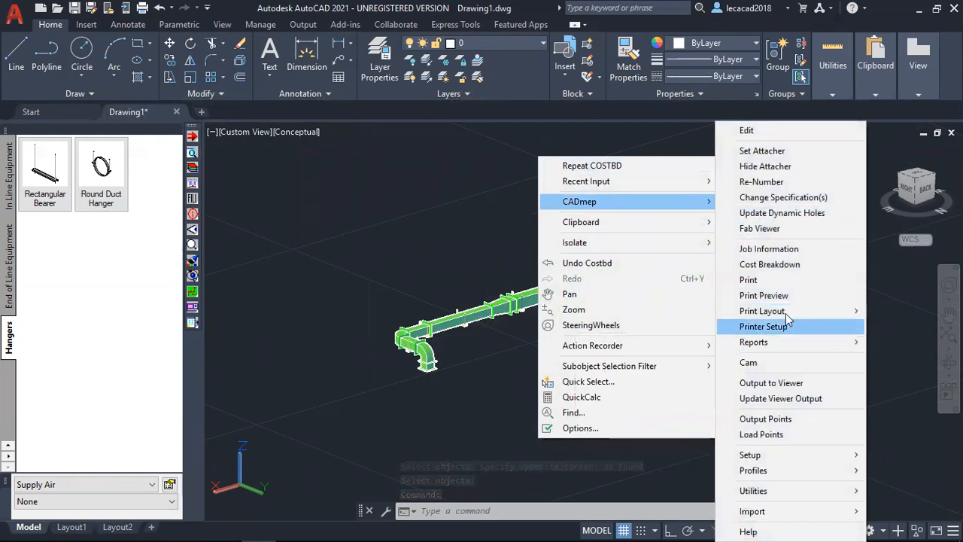
mouse_move(785, 313)
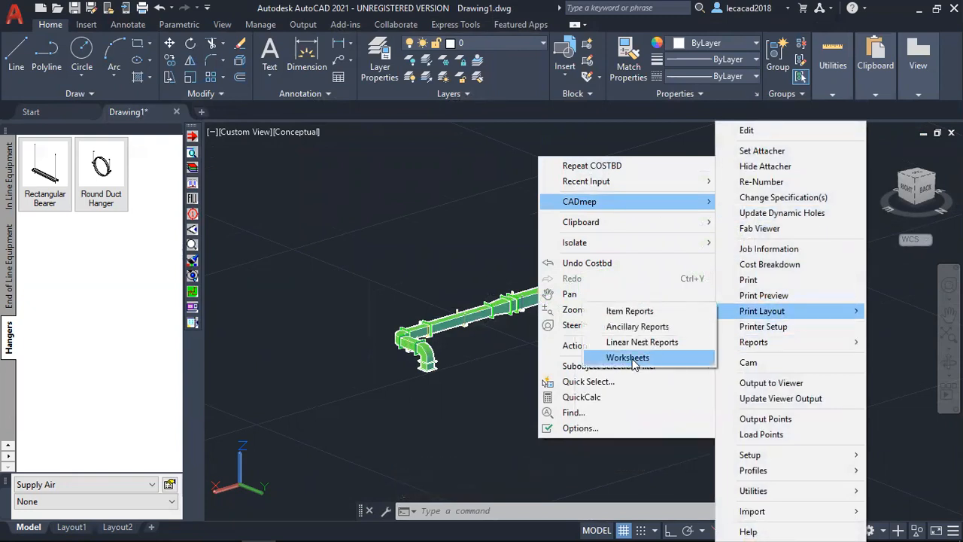
click(632, 358)
scroll(509, 326, up, 5)
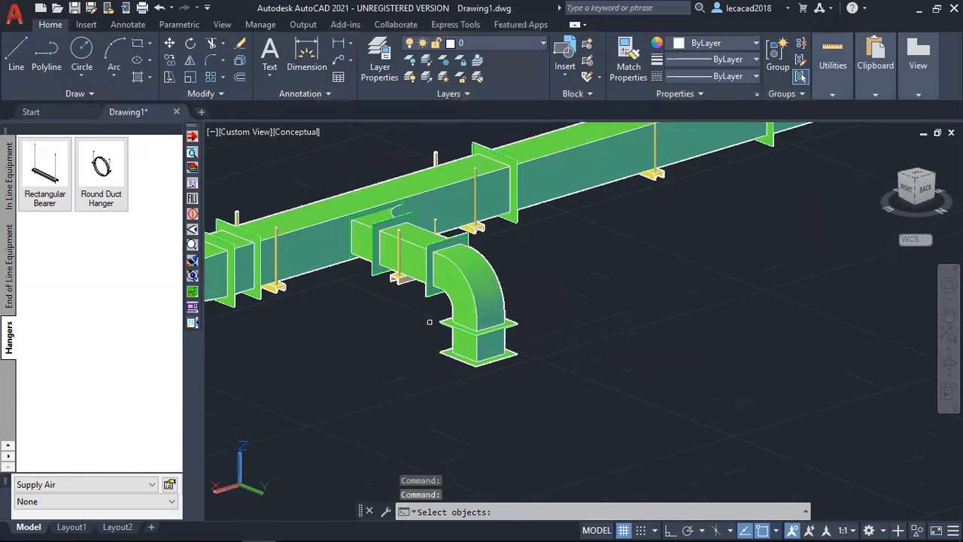
click(465, 274)
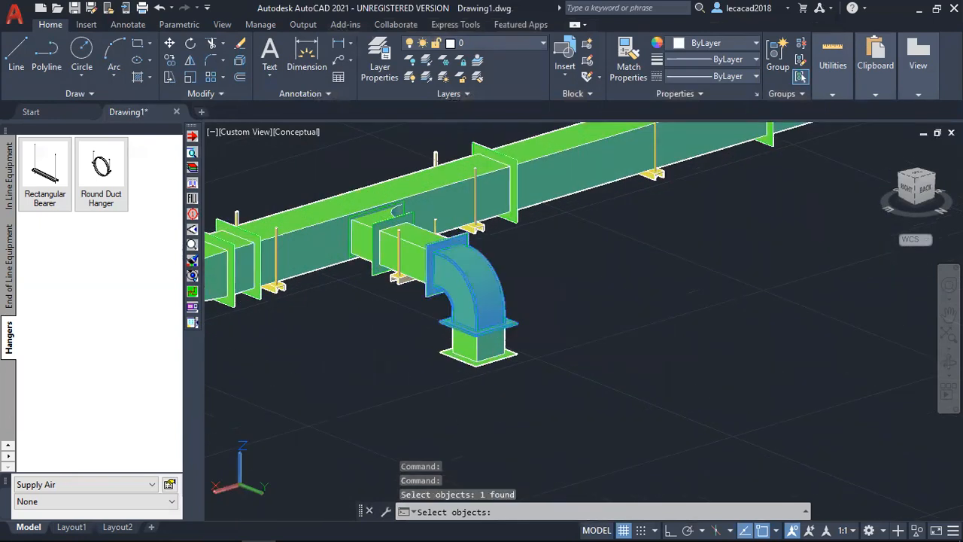
key(Return)
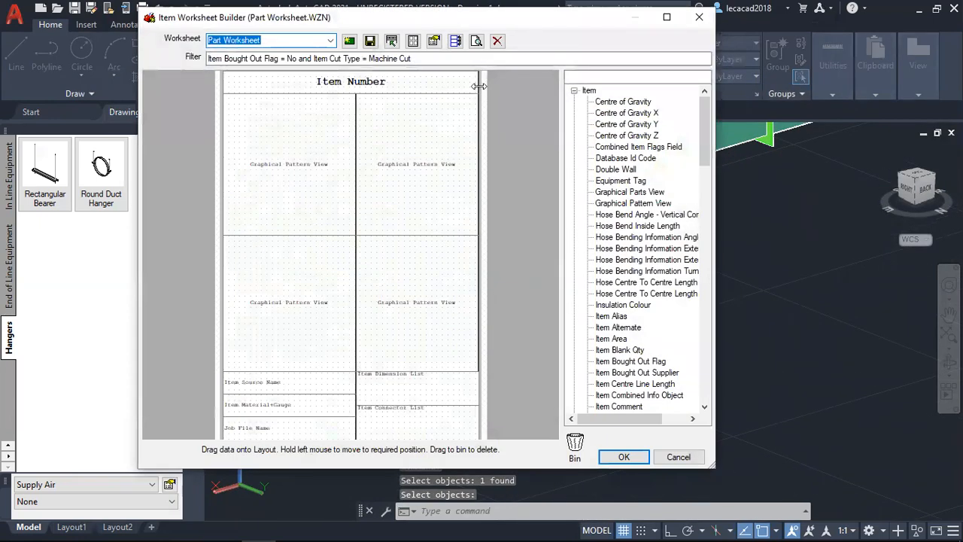
Preview the Part Worksheet at full size, then leave the worksheet builder without saving changes.
click(476, 41)
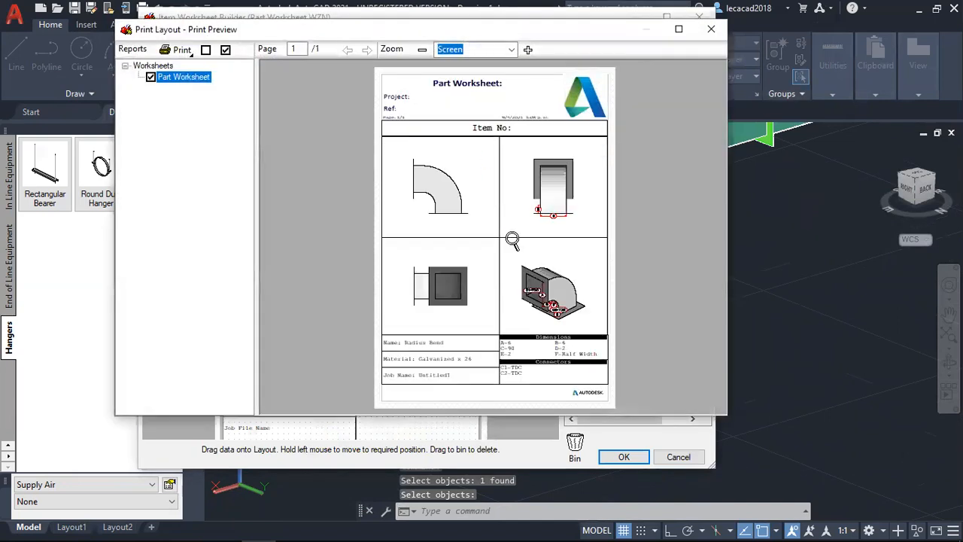
click(678, 29)
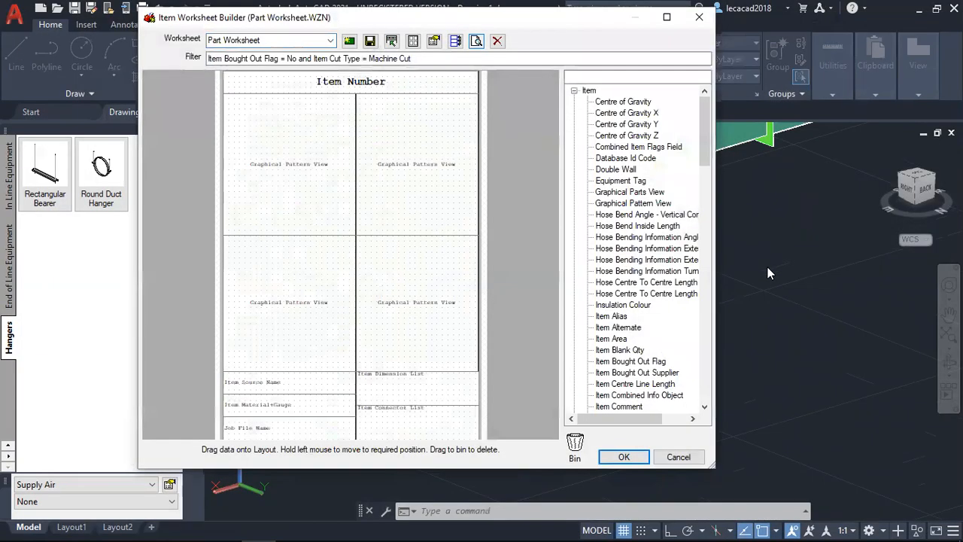
click(677, 457)
Add CADmep tags to the entire duct run, including its hangers.
scroll(687, 354, down, 5)
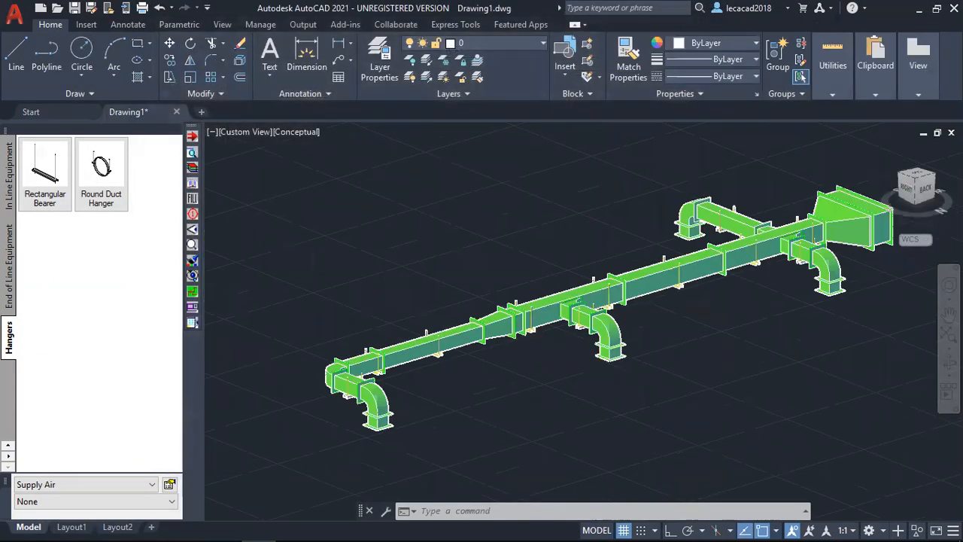
middle_drag(687, 353, 601, 345)
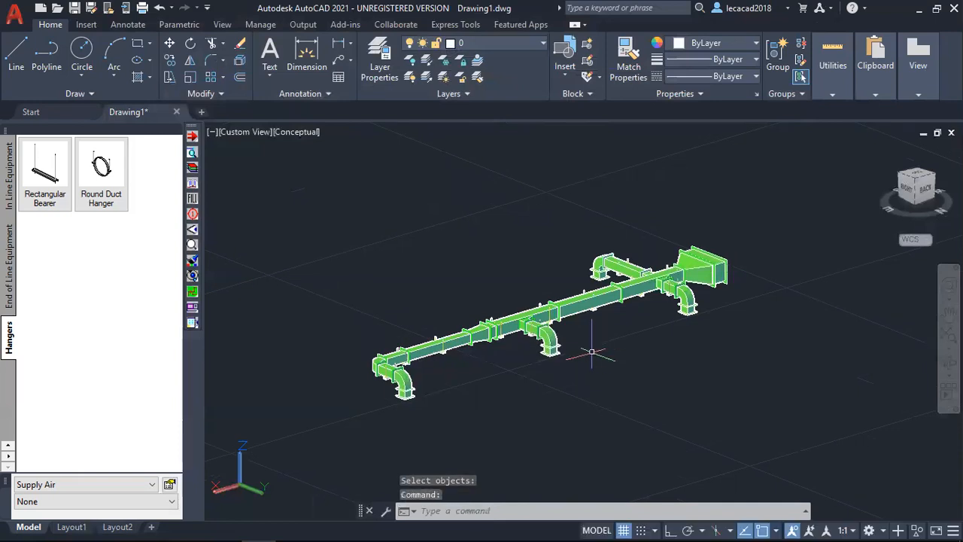
click(192, 214)
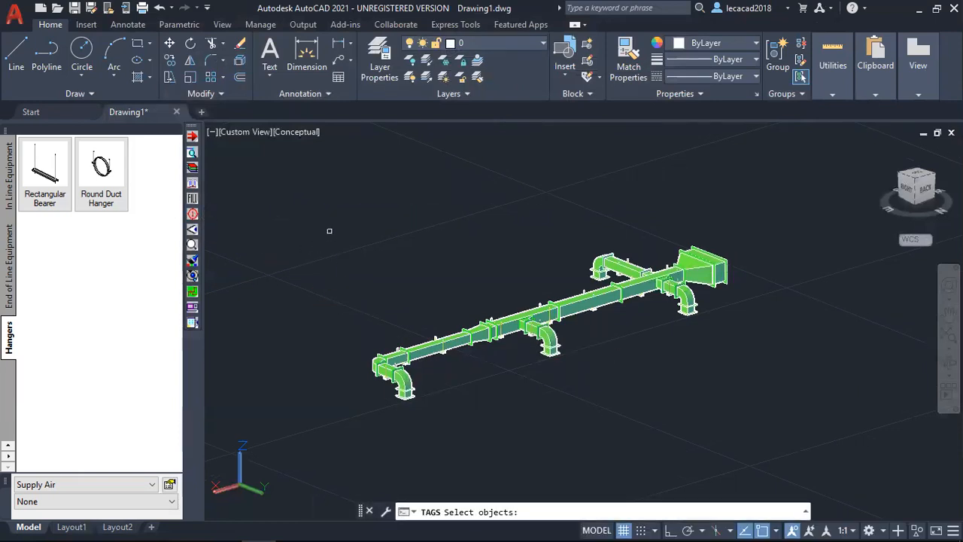
click(288, 171)
click(768, 430)
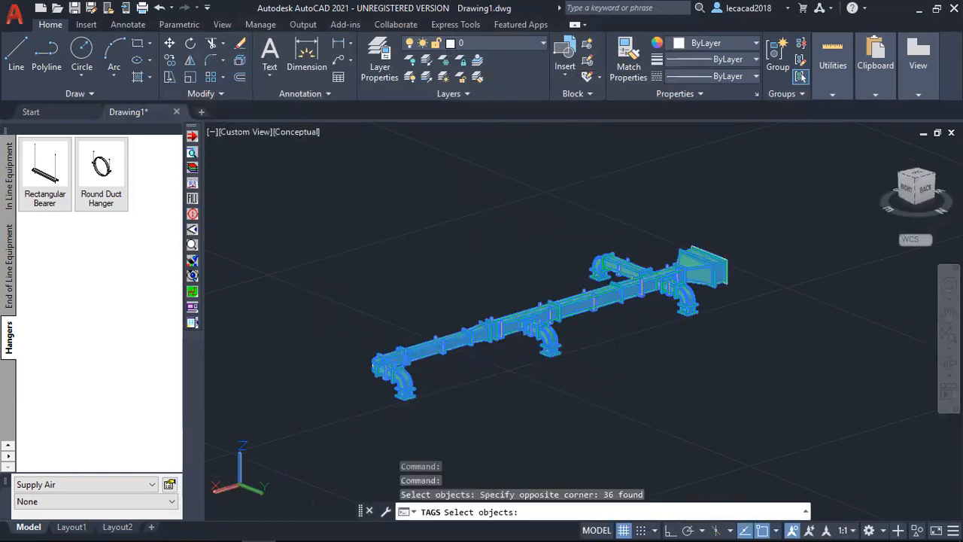
key(Return)
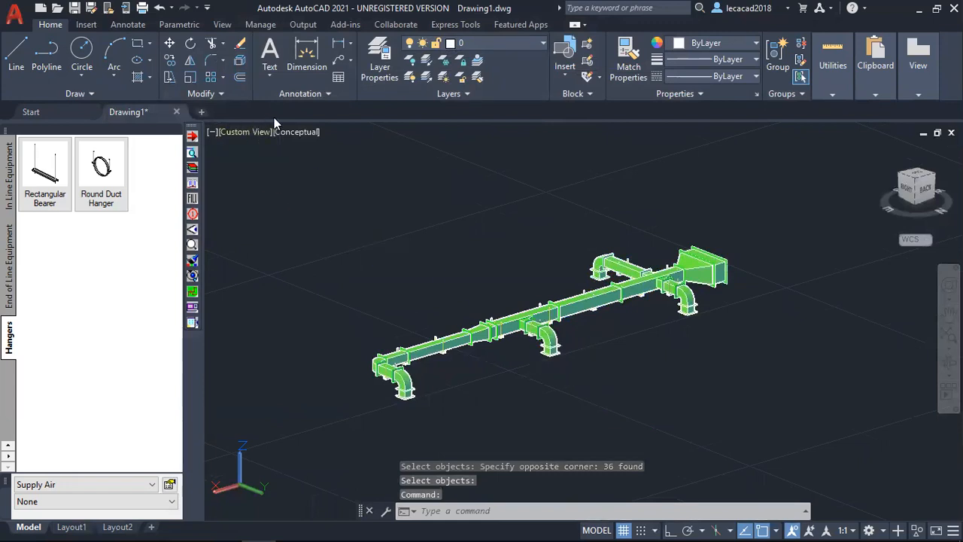
Display the duct run in Top view with the 2D Wireframe visual style and inspect the tags on the hangers.
click(240, 132)
click(270, 165)
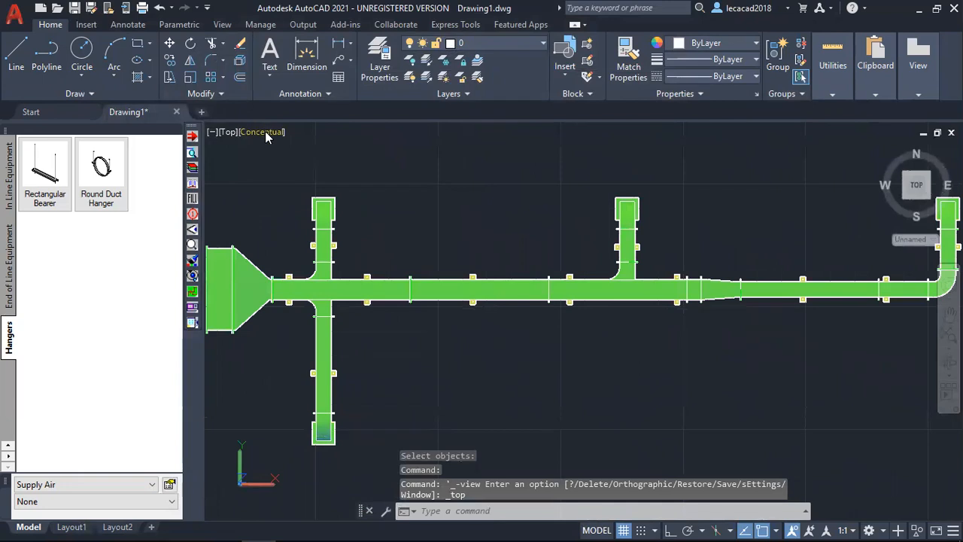
click(265, 131)
click(301, 162)
scroll(379, 300, up, 6)
middle_drag(335, 310, 605, 311)
middle_drag(384, 311, 452, 339)
scroll(520, 314, down, 5)
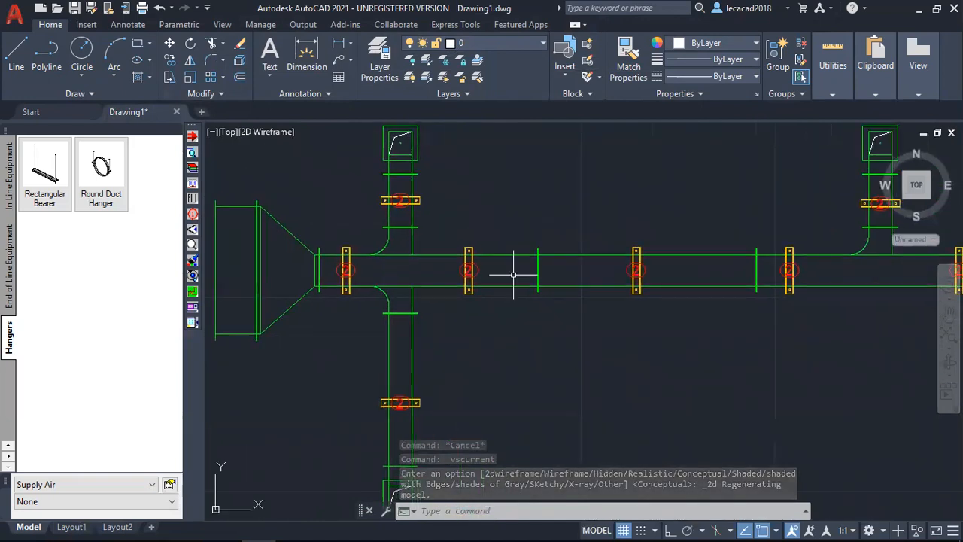
scroll(622, 339, down, 4)
scroll(616, 344, up, 2)
scroll(622, 347, down, 2)
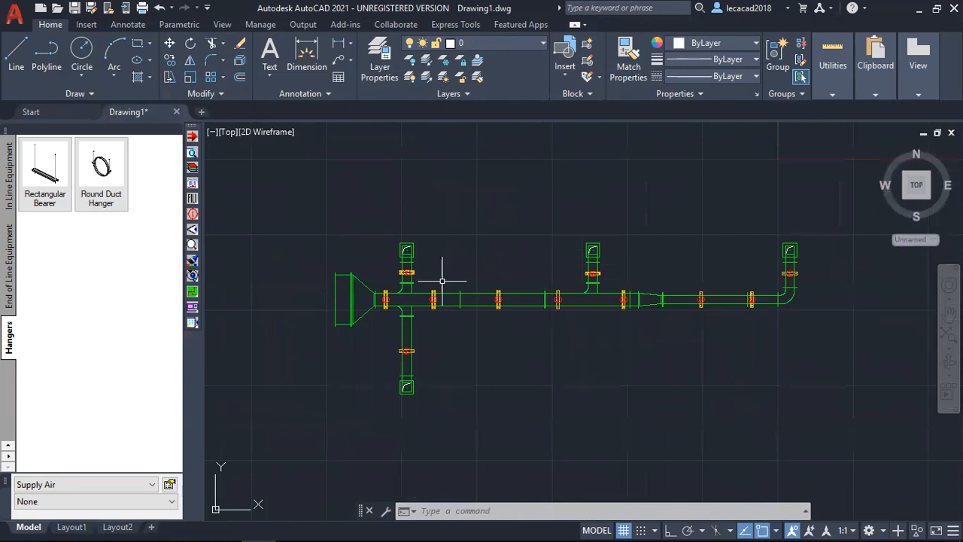
Re-number the large transition from start number 1, with objects selected to specify the order and the number text displayed.
right_click(526, 181)
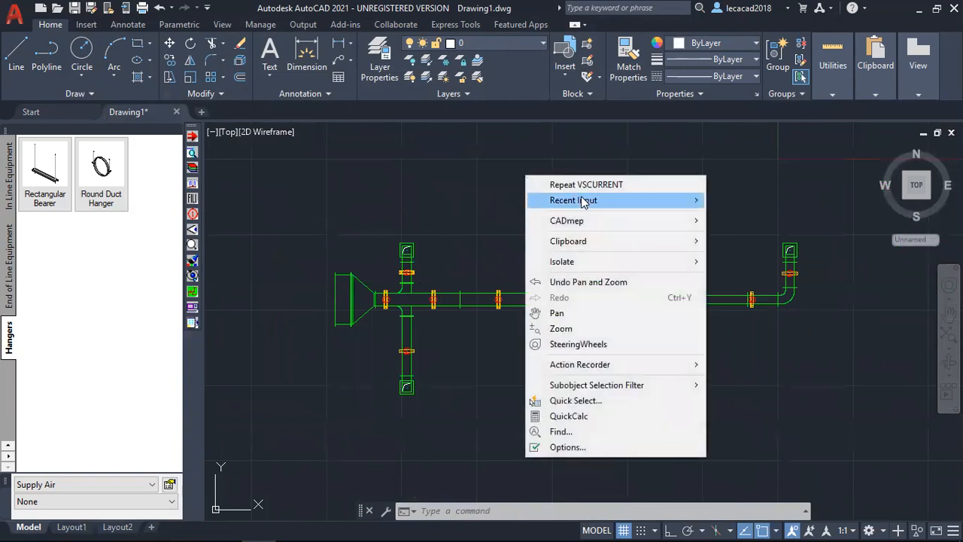
mouse_move(583, 220)
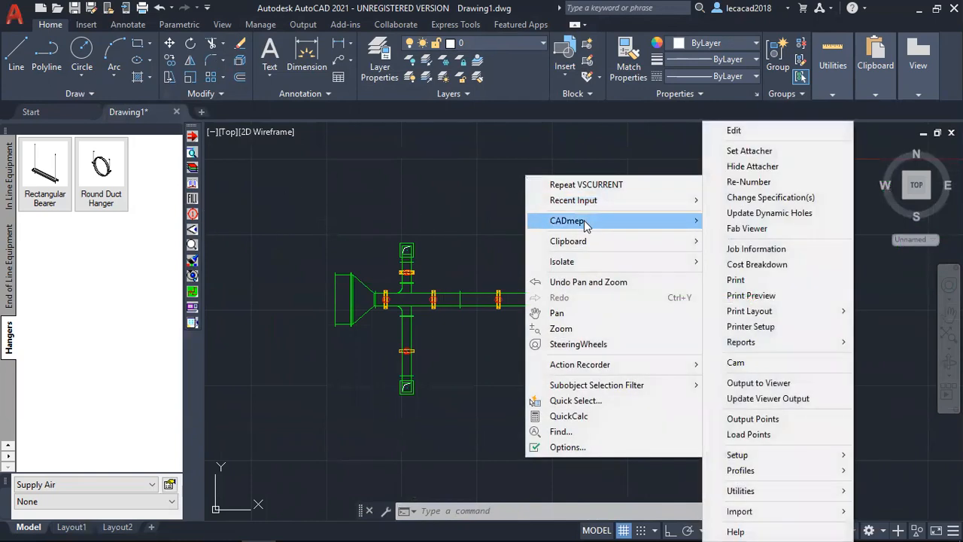
click(745, 182)
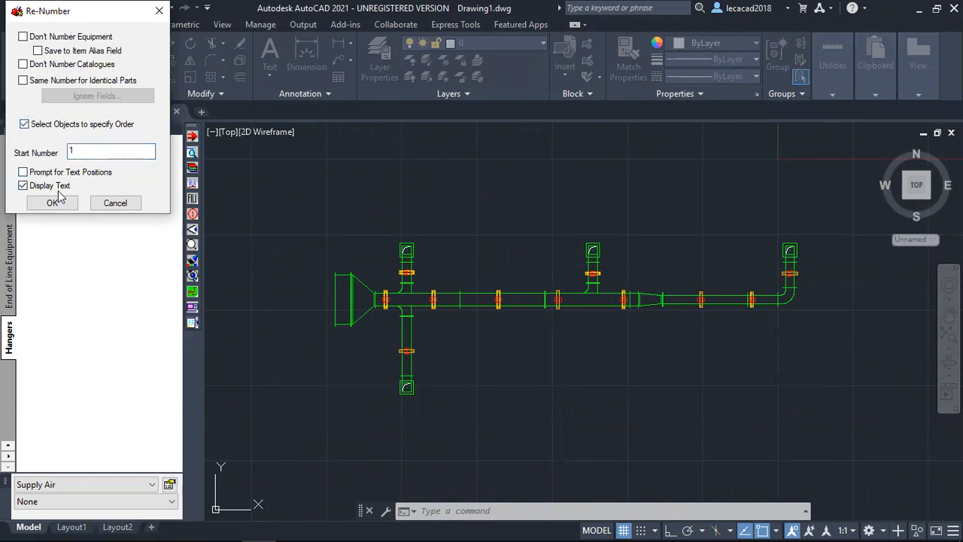
click(53, 203)
scroll(467, 340, up, 3)
middle_drag(459, 338, 503, 321)
scroll(390, 283, down, 2)
click(322, 233)
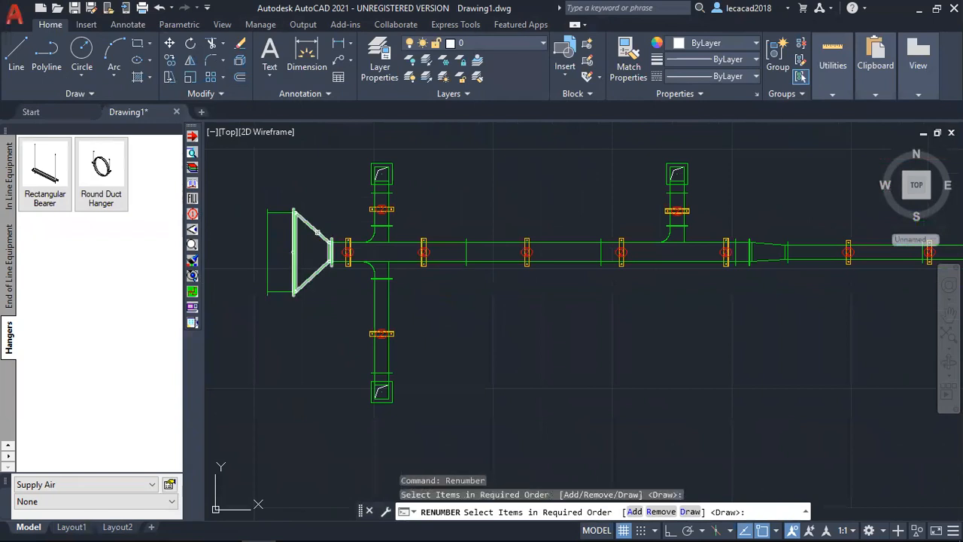
click(316, 233)
right_click(328, 214)
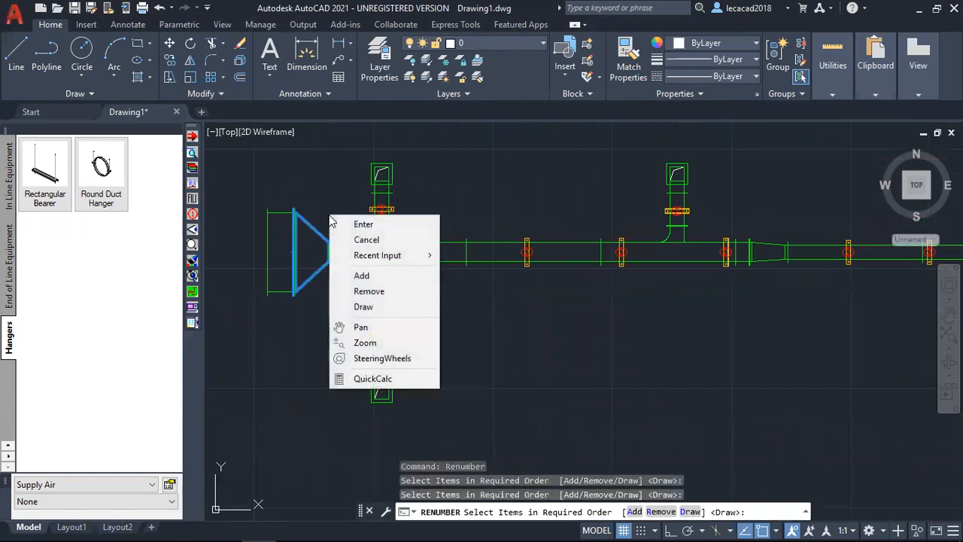
click(355, 220)
Examine the number tags on the transition and on the bearers along the main duct.
scroll(322, 247, up, 4)
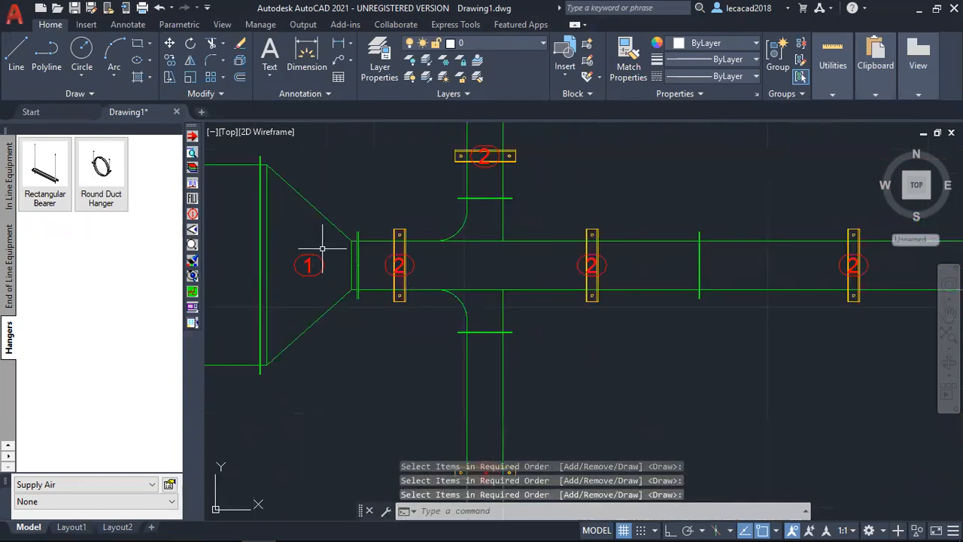
scroll(365, 291, down, 2)
middle_drag(416, 316, 400, 232)
middle_drag(478, 363, 468, 336)
scroll(464, 375, down, 2)
middle_drag(563, 359, 506, 352)
scroll(790, 235, up, 4)
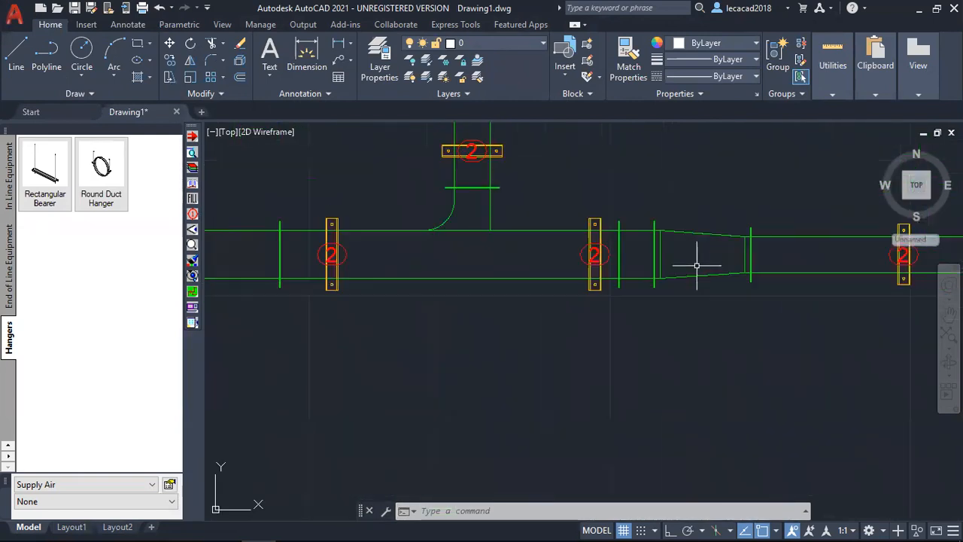
Switch the drawing to the SW Isometric view and inspect the number tags across the whole duct run.
click(272, 133)
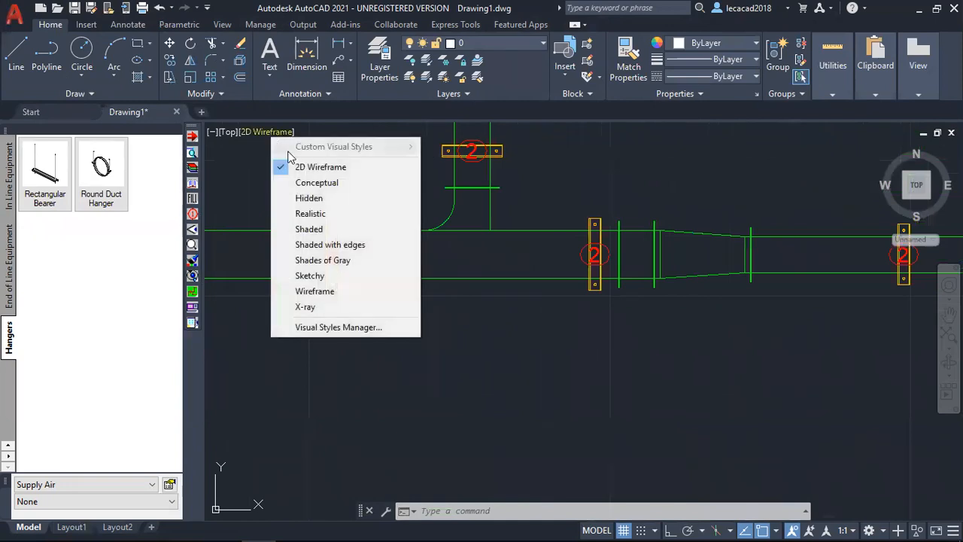
click(227, 132)
click(279, 263)
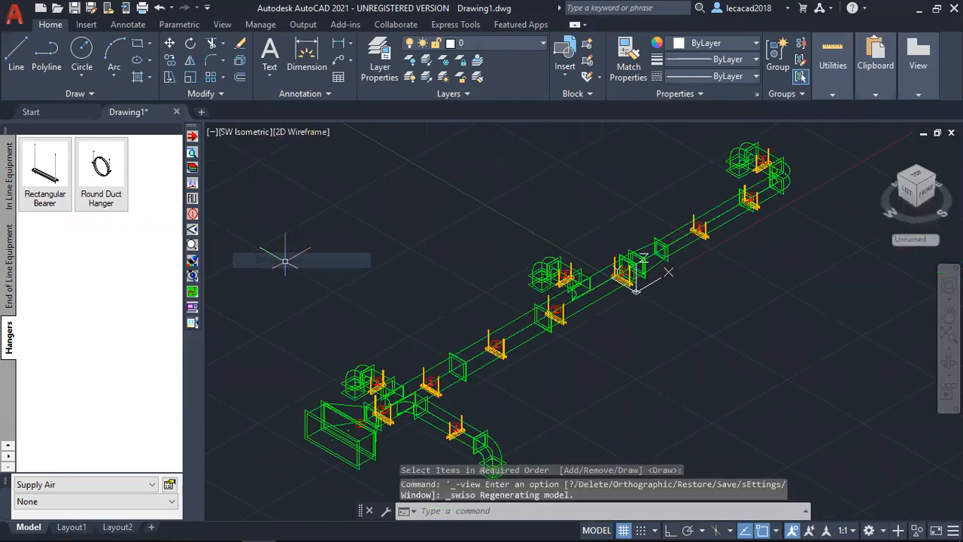
scroll(523, 366, up, 3)
middle_drag(213, 339, 421, 352)
scroll(372, 217, up, 2)
scroll(602, 271, down, 6)
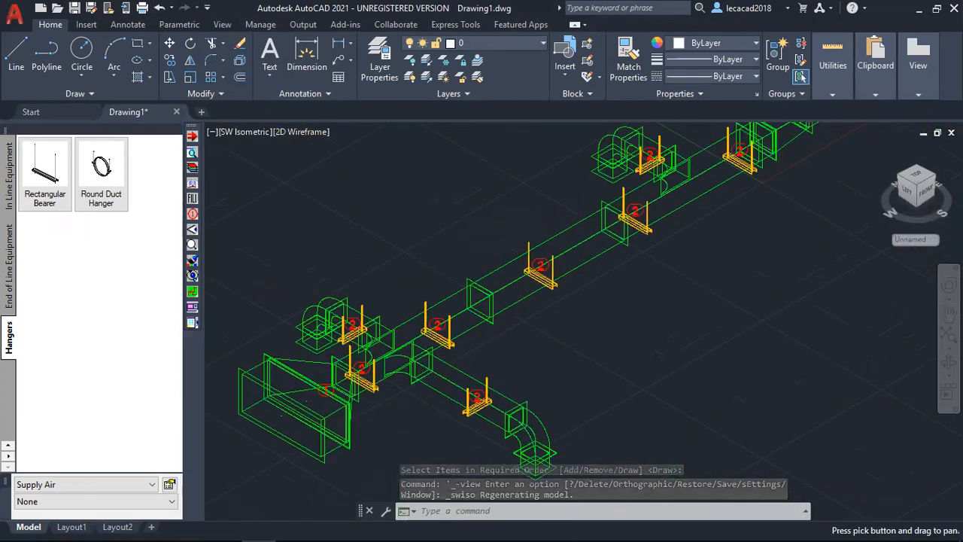
middle_click(600, 277)
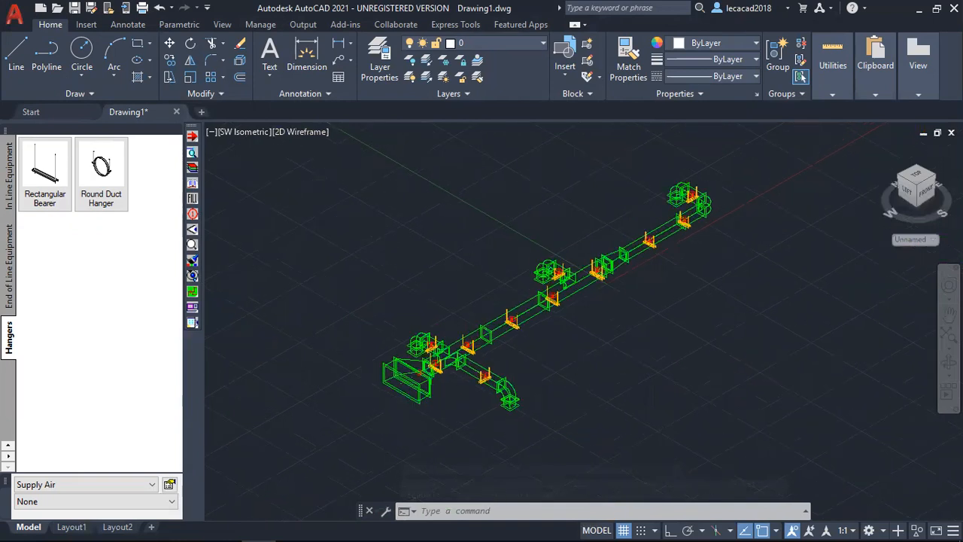
Set the visual style of the isometric view to Conceptual.
click(306, 132)
click(348, 182)
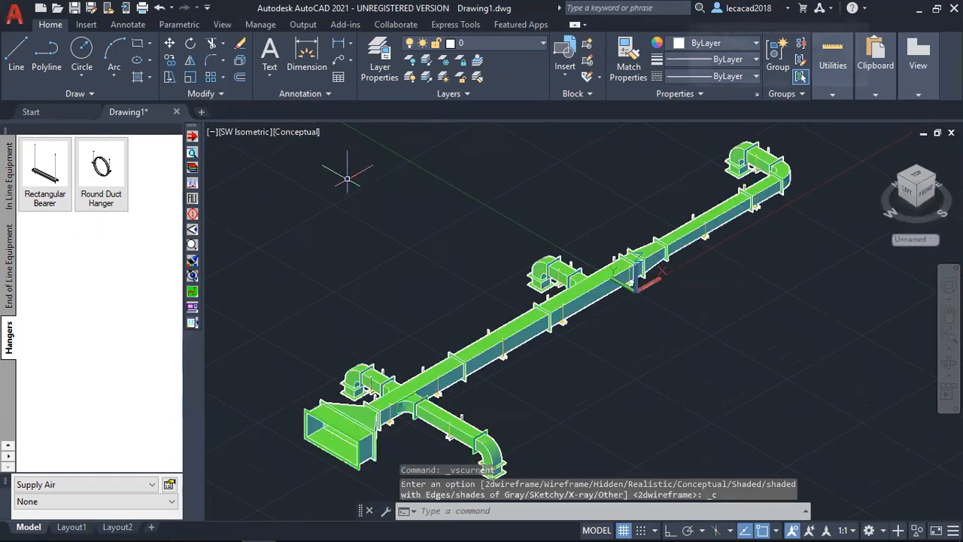
middle_drag(675, 357, 676, 349)
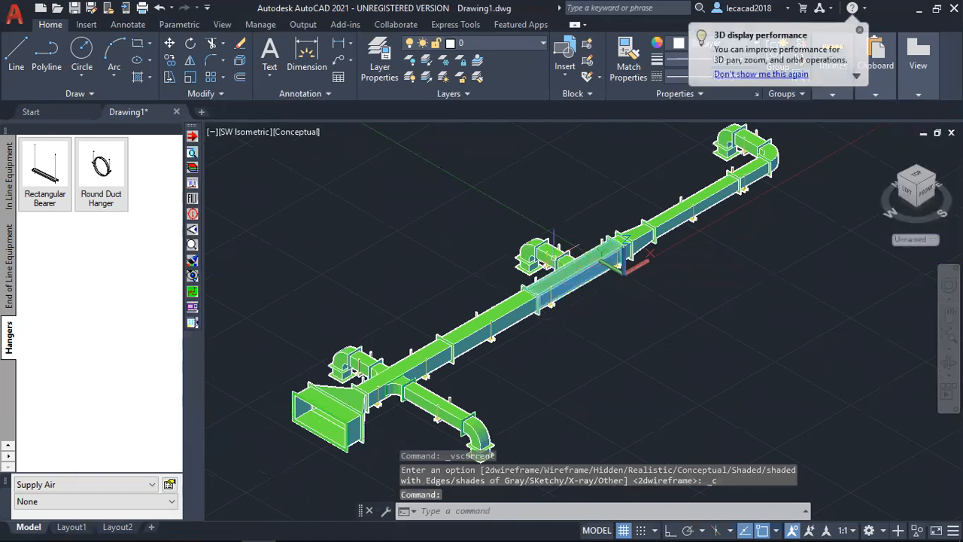
View the dimensions of the middle branch's radius bend in its item properties and close them without changes.
scroll(544, 252, up, 5)
click(503, 231)
double_click(503, 233)
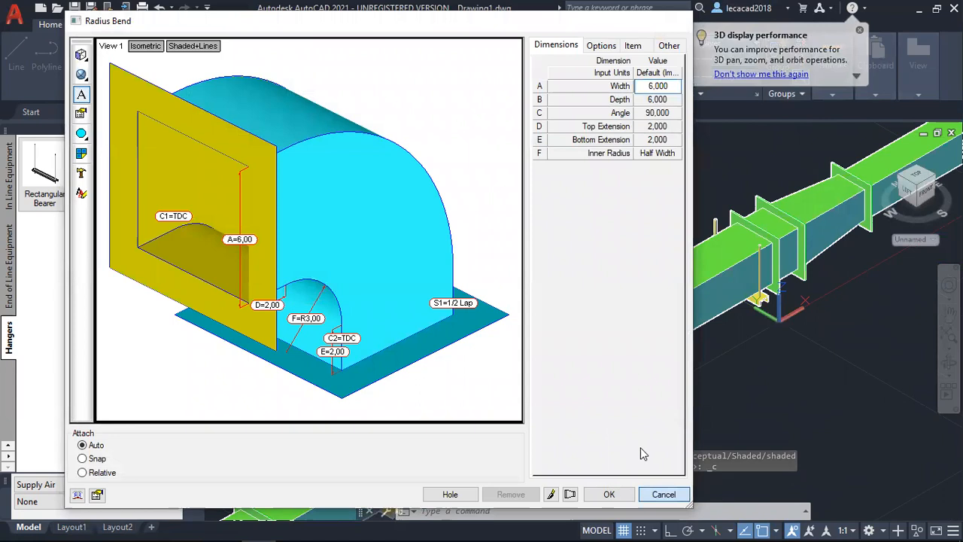
click(663, 494)
Generate a print layout worksheet for the middle branch's radius bend and preview it with the Part Worksheet template.
right_click(580, 154)
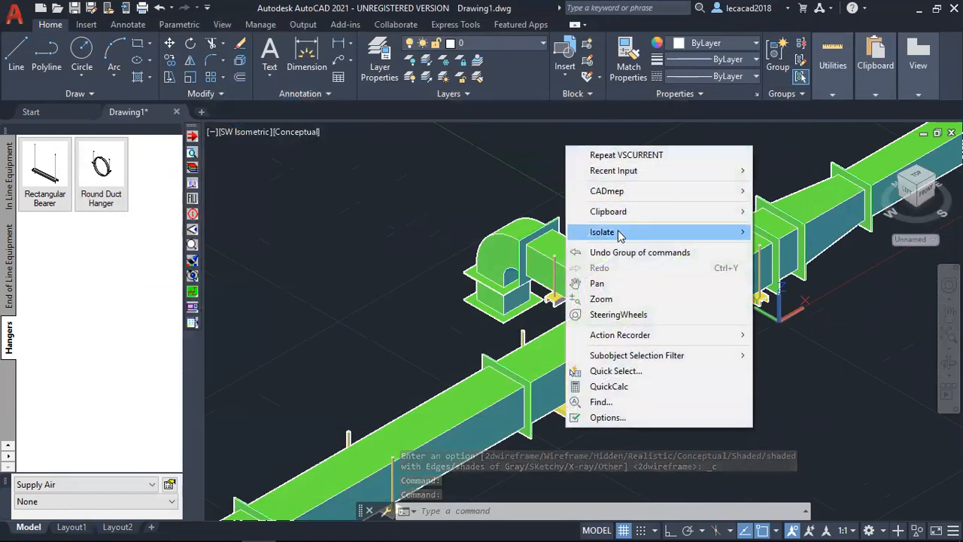
mouse_move(608, 190)
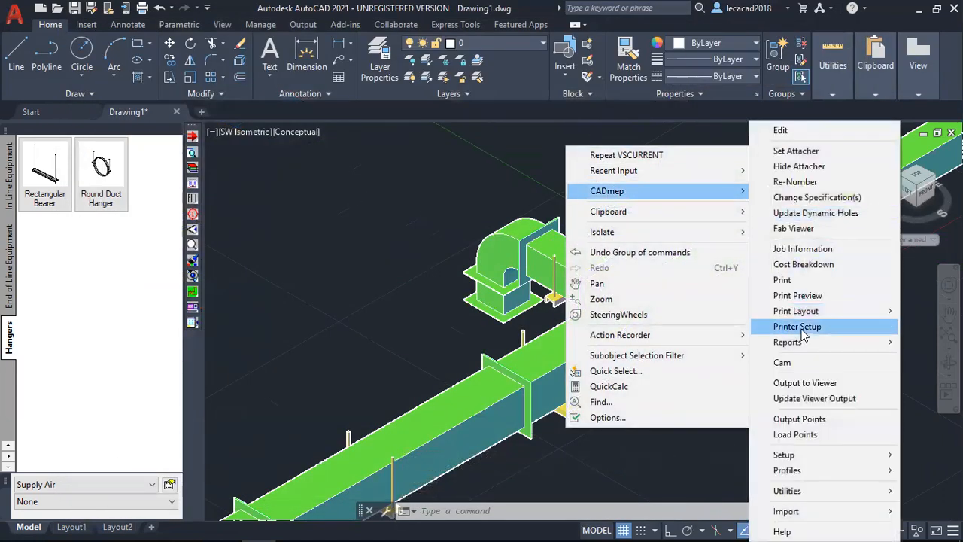
mouse_move(802, 318)
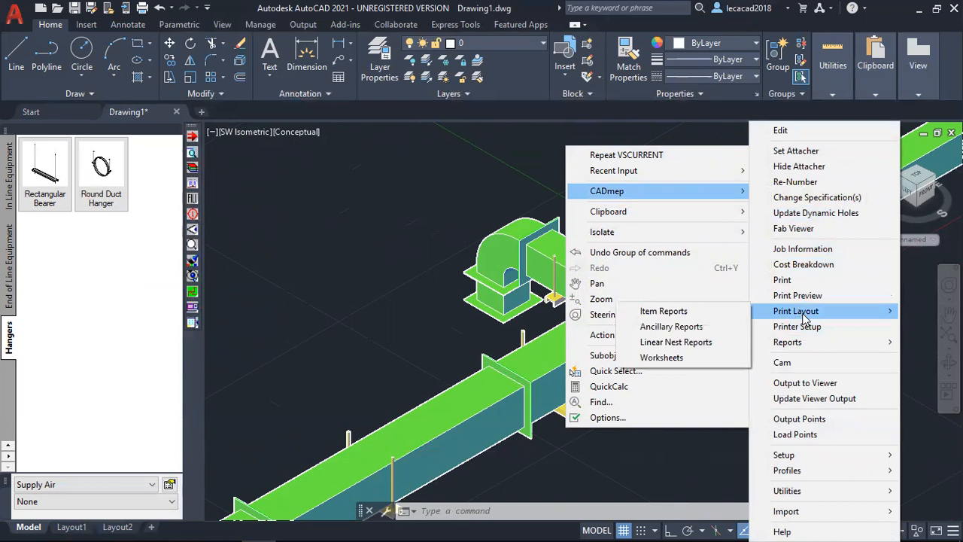
click(662, 358)
click(506, 233)
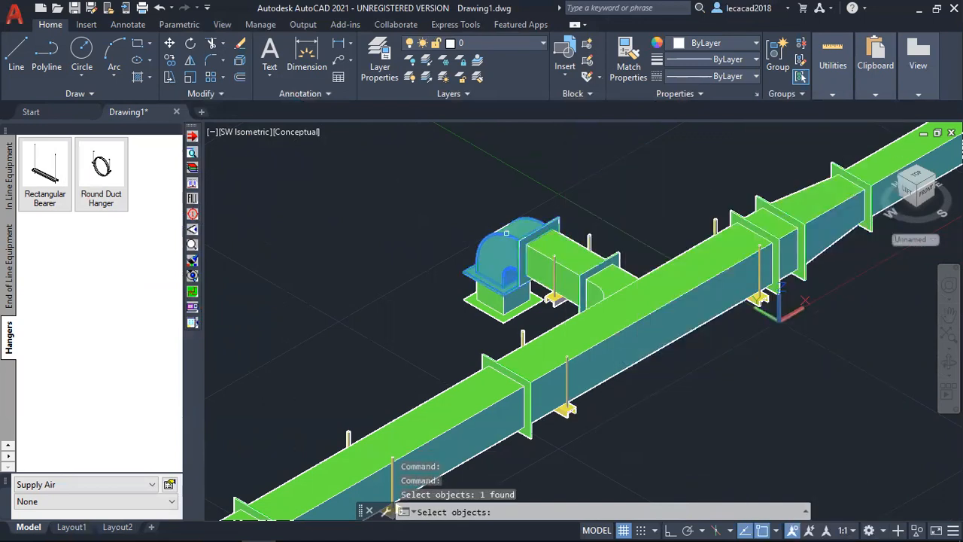
key(Return)
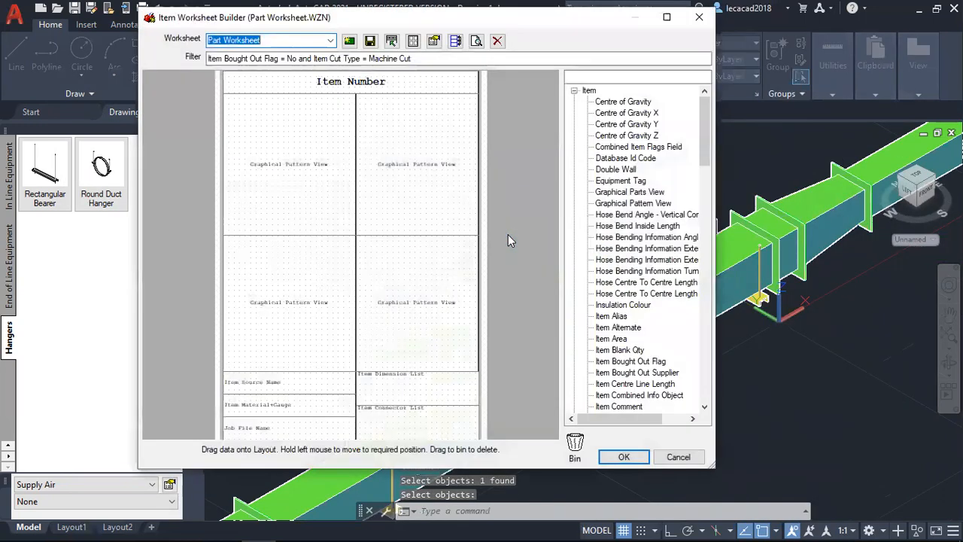
click(476, 42)
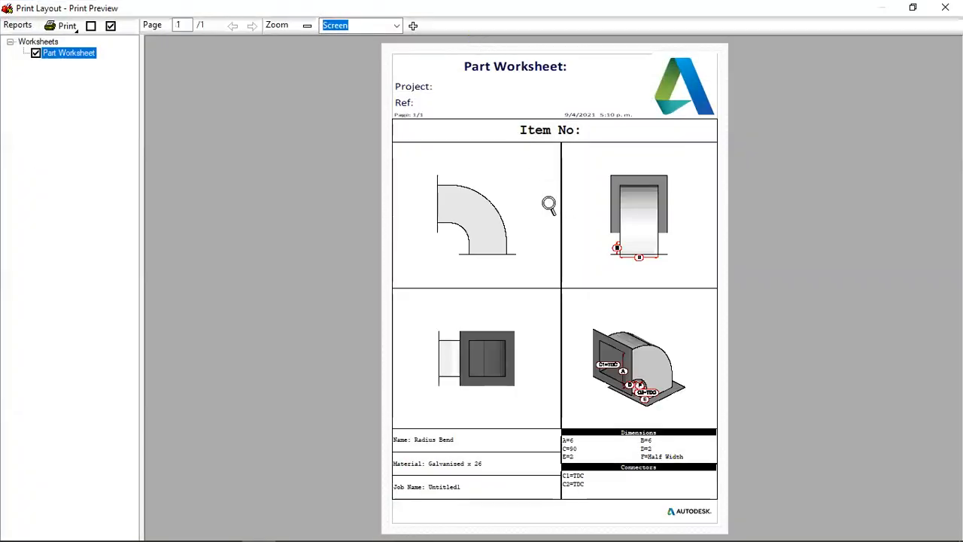
Examine the bend's views, dimensions, connectors and material on the part worksheet, and close the preview and worksheet builder.
click(537, 204)
scroll(520, 239, down, 3)
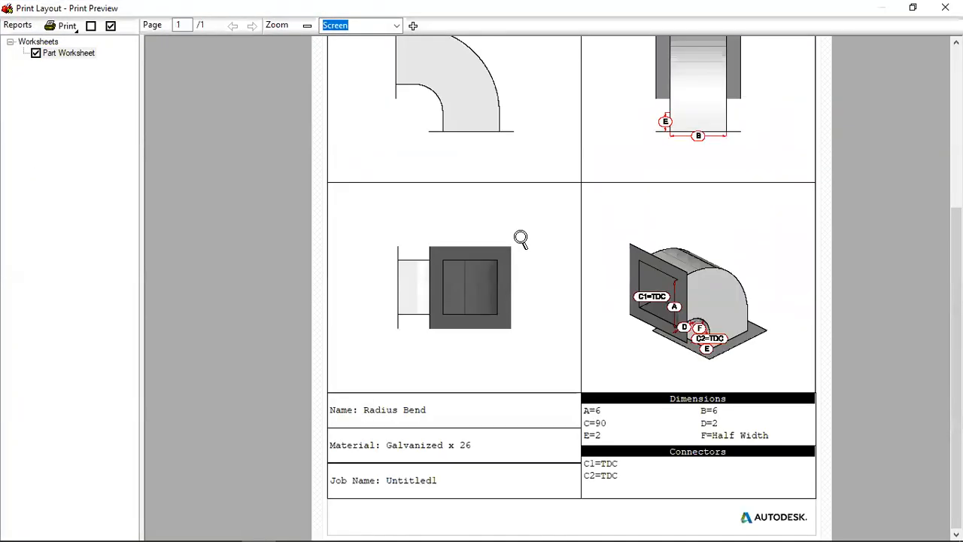
scroll(494, 214, up, 2)
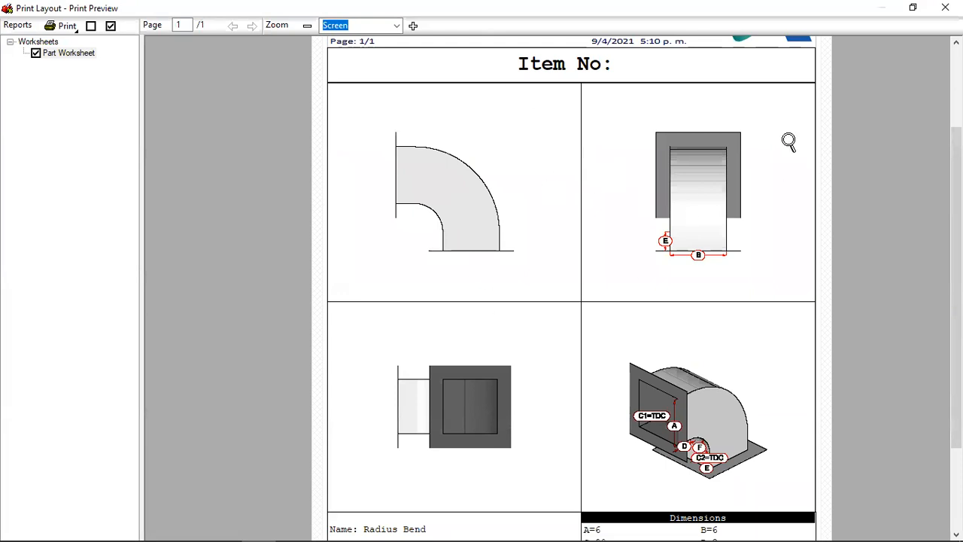
scroll(595, 350, down, 2)
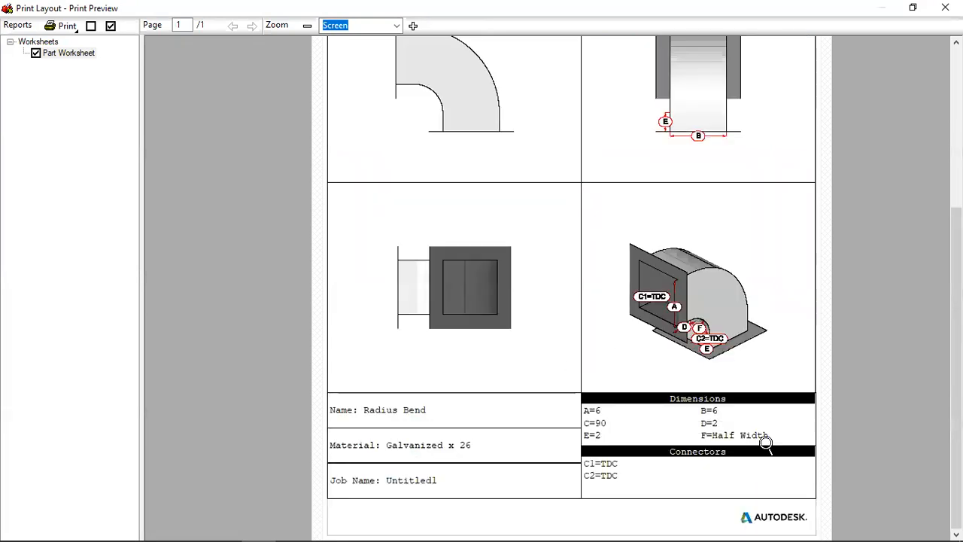
scroll(724, 293, up, 4)
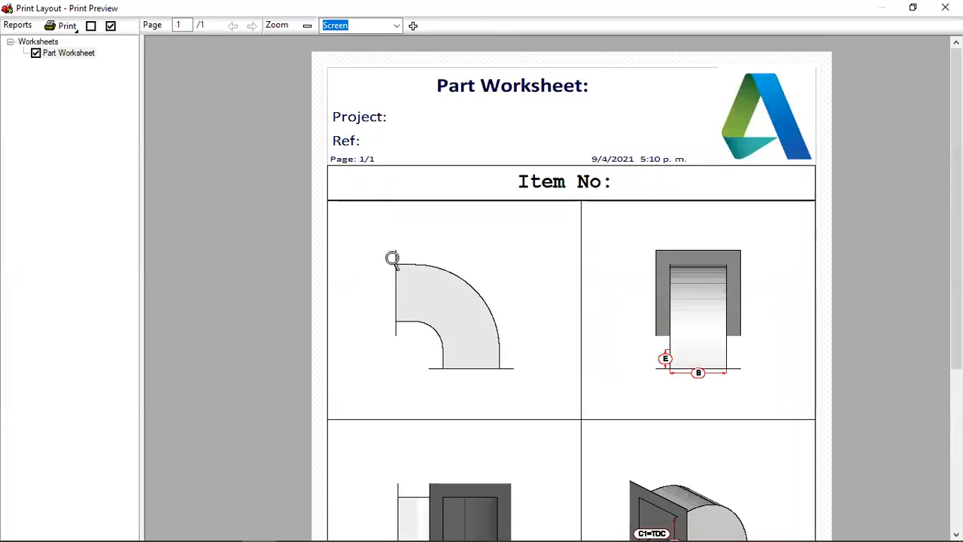
scroll(524, 381, down, 4)
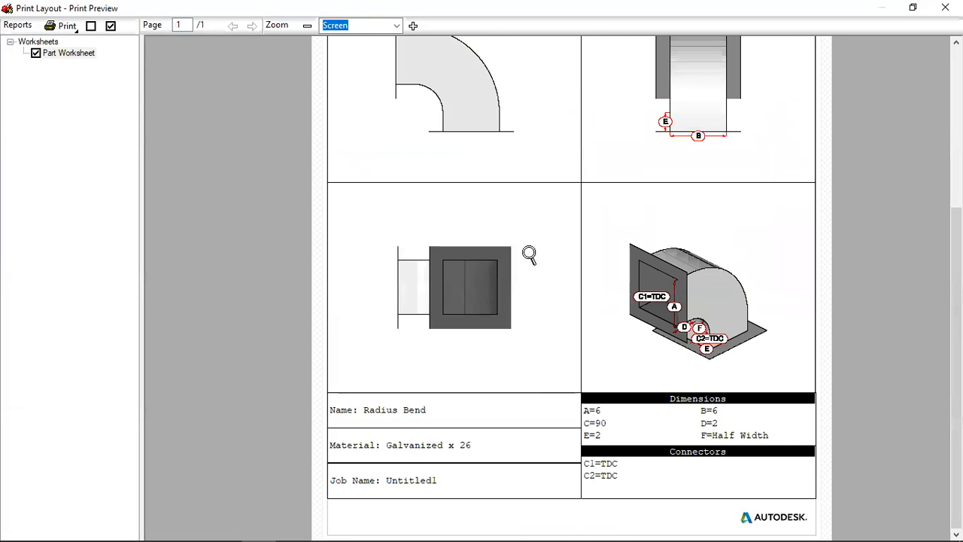
key(Escape)
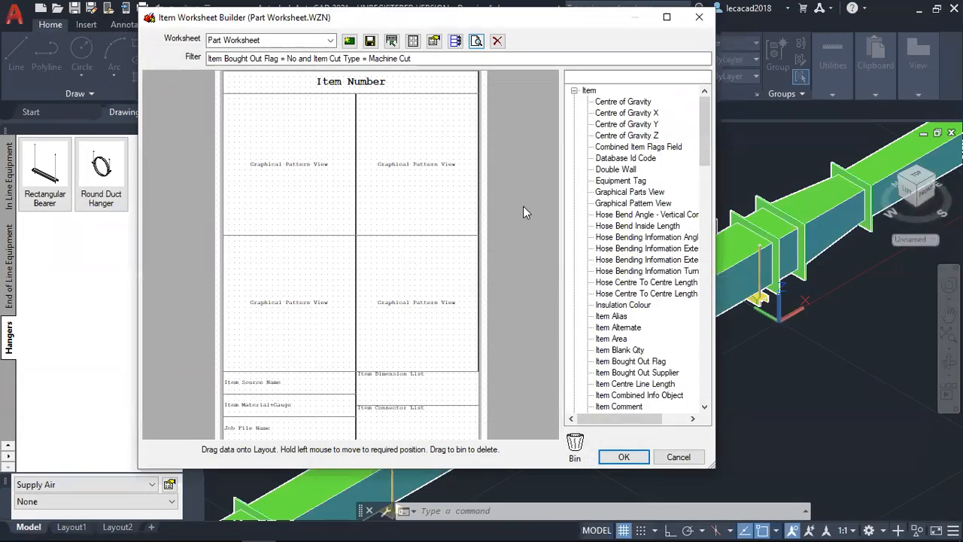
key(Escape)
Generate a print layout item report for the entire duct run and preview the Area Summary (Manufactured) report.
right_click(553, 171)
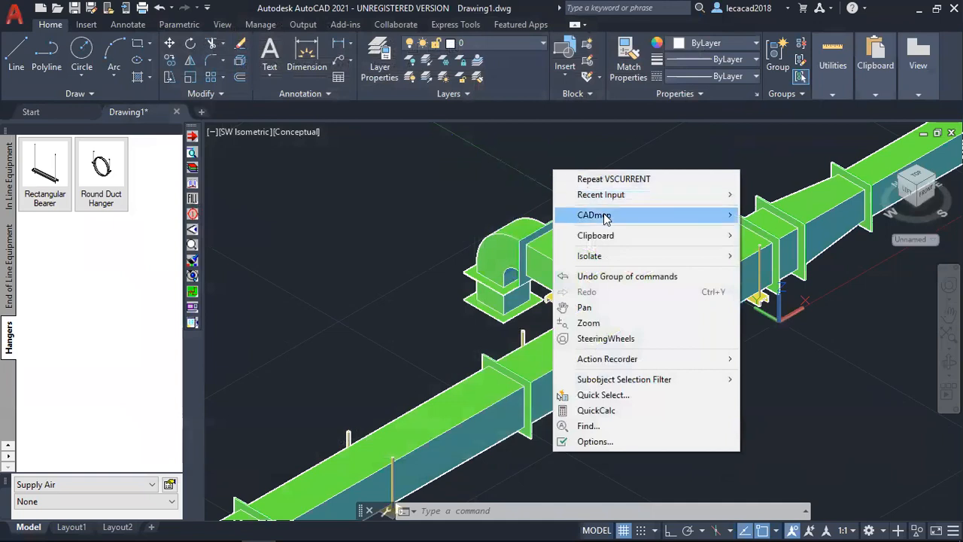
mouse_move(606, 219)
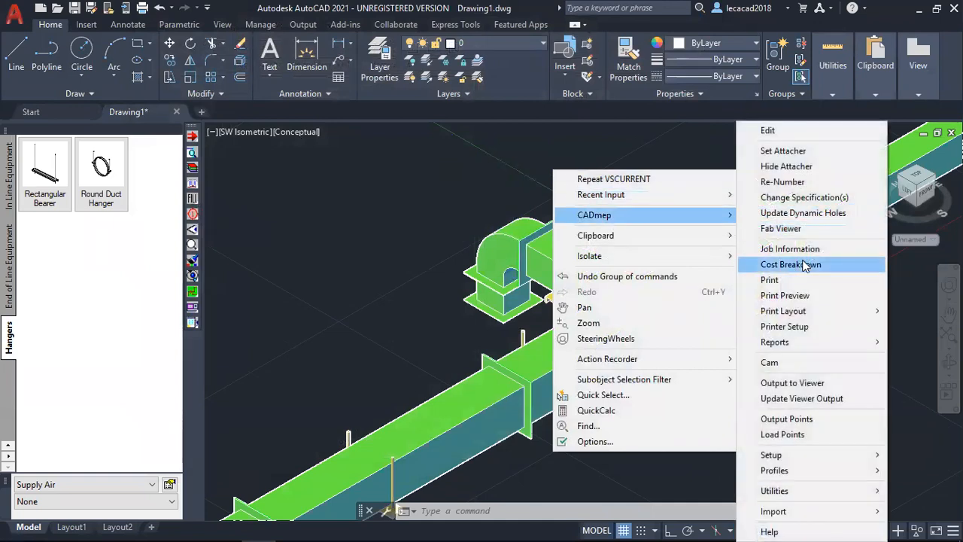
mouse_move(810, 313)
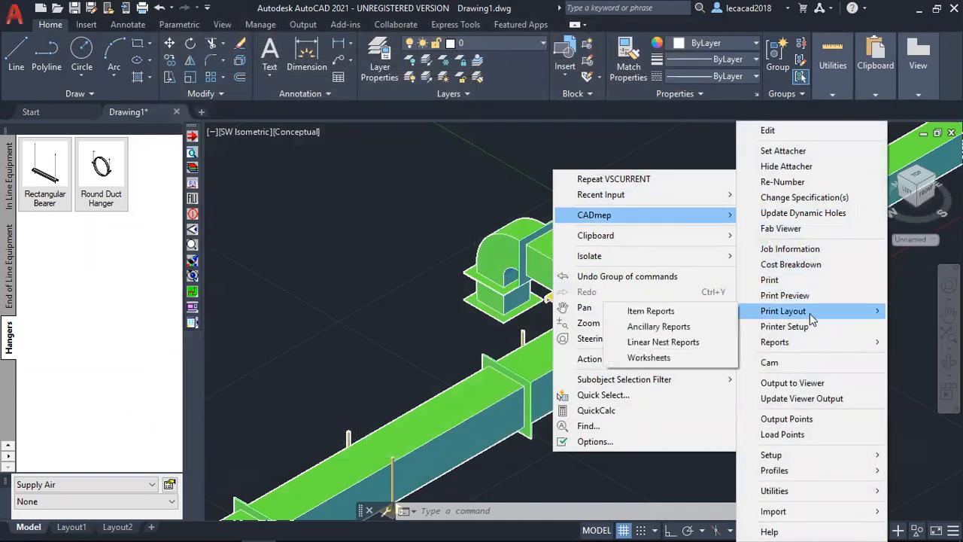
click(669, 316)
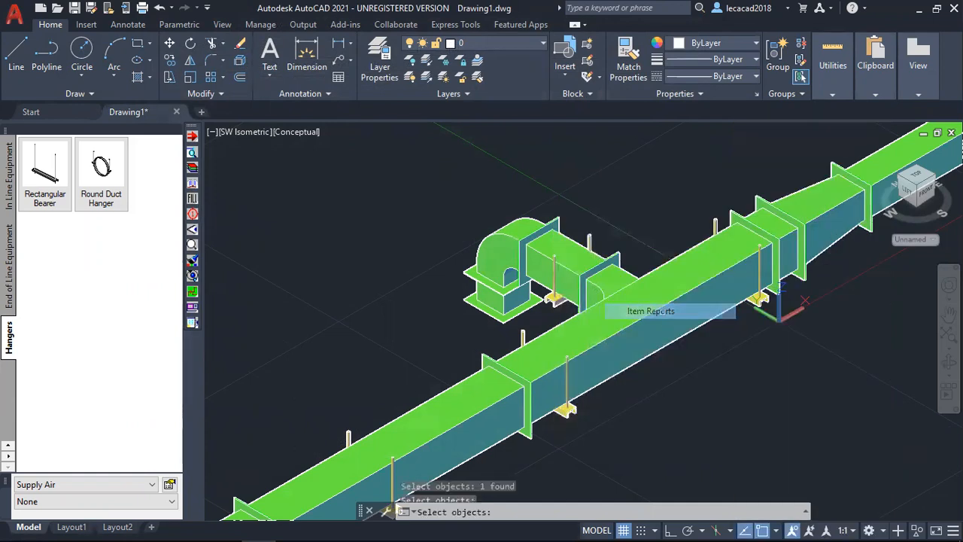
scroll(588, 262, down, 6)
scroll(535, 218, up, 2)
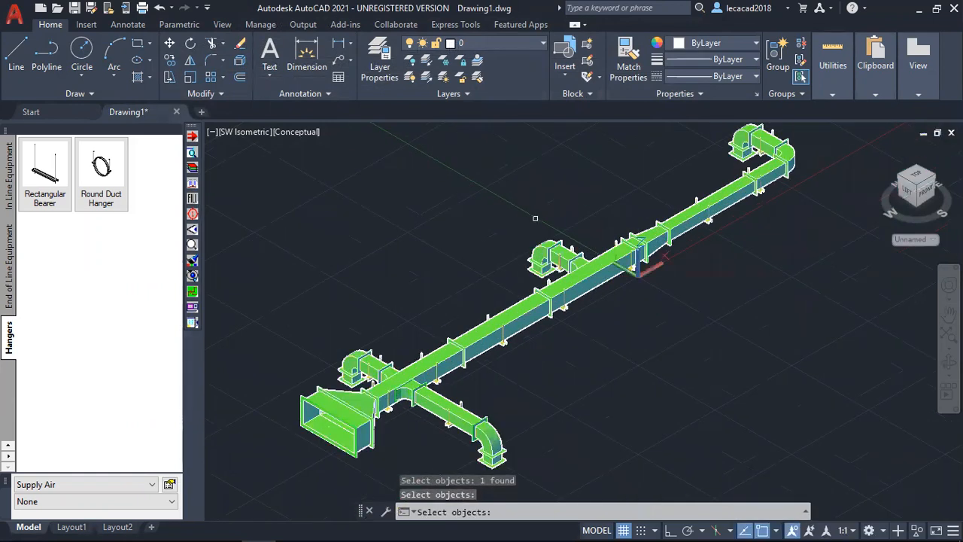
scroll(500, 204, down, 4)
click(344, 139)
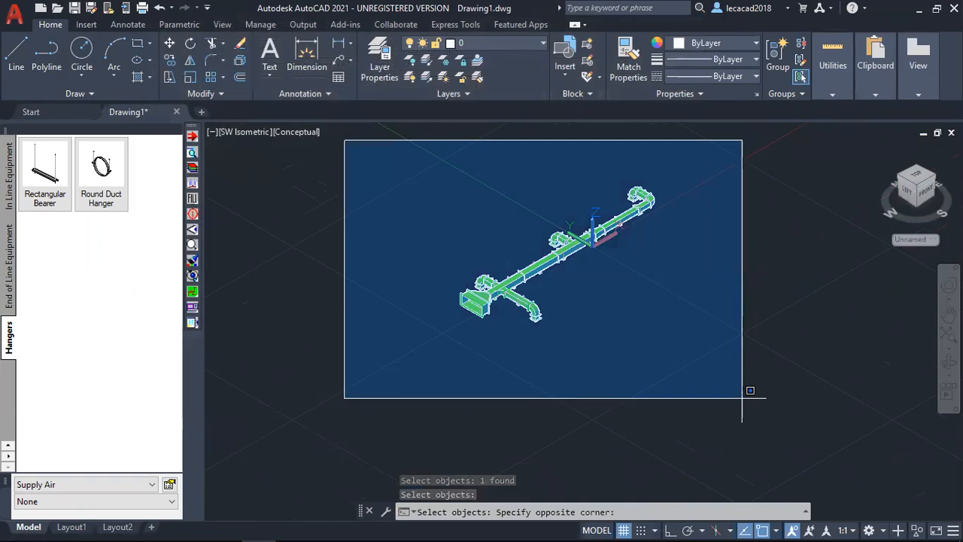
click(756, 410)
key(Return)
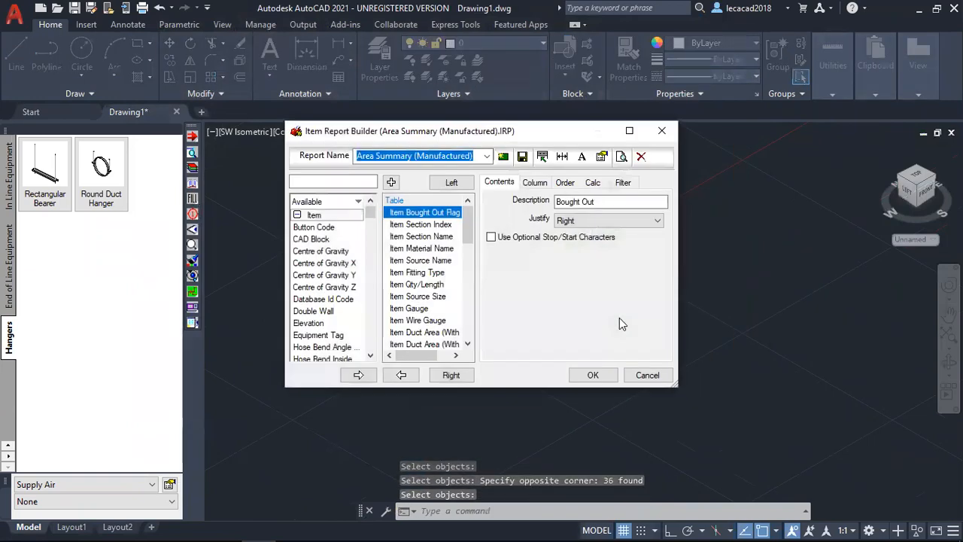
click(620, 157)
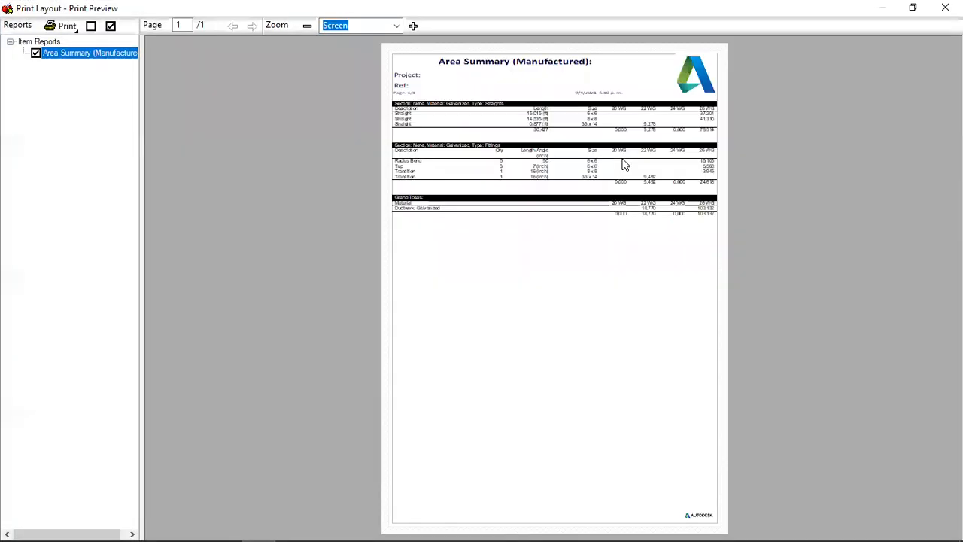
Read the straights, fittings and grand totals tables of the area summary, and close the preview and report builder.
click(601, 211)
click(583, 185)
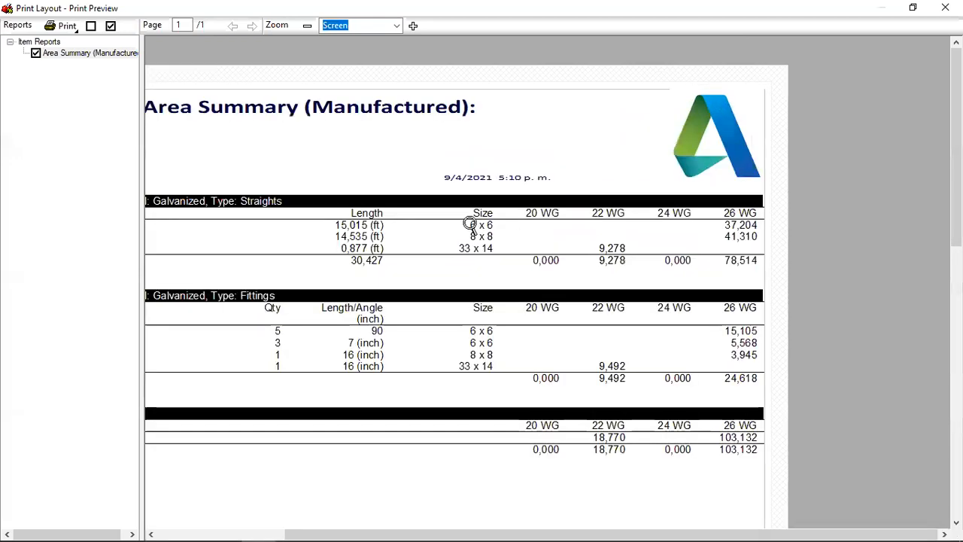
scroll(489, 234, down, 3)
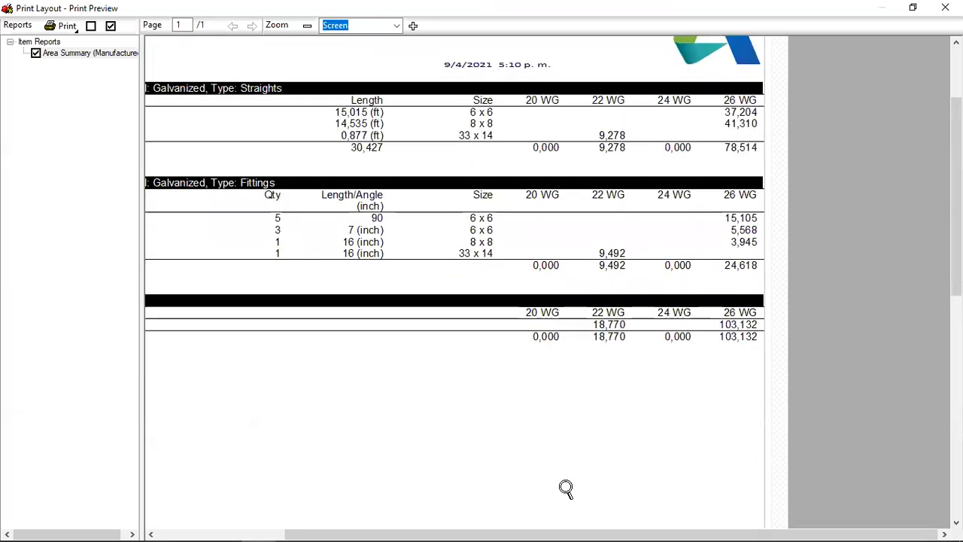
scroll(519, 249, up, 3)
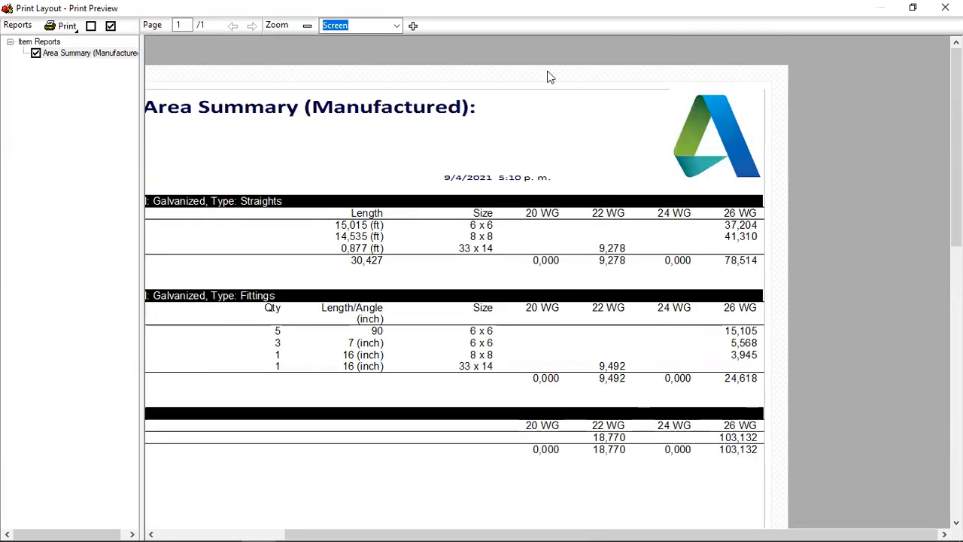
key(Escape)
key(Escape)
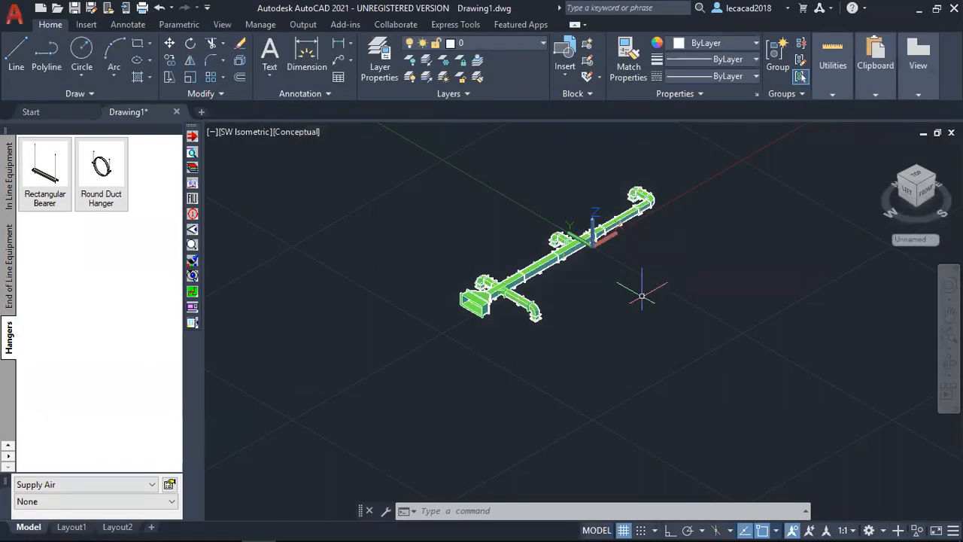
Generate a linear nest print layout report for the entire duct run and preview the Linear Nest Report.
right_click(648, 292)
mouse_move(722, 61)
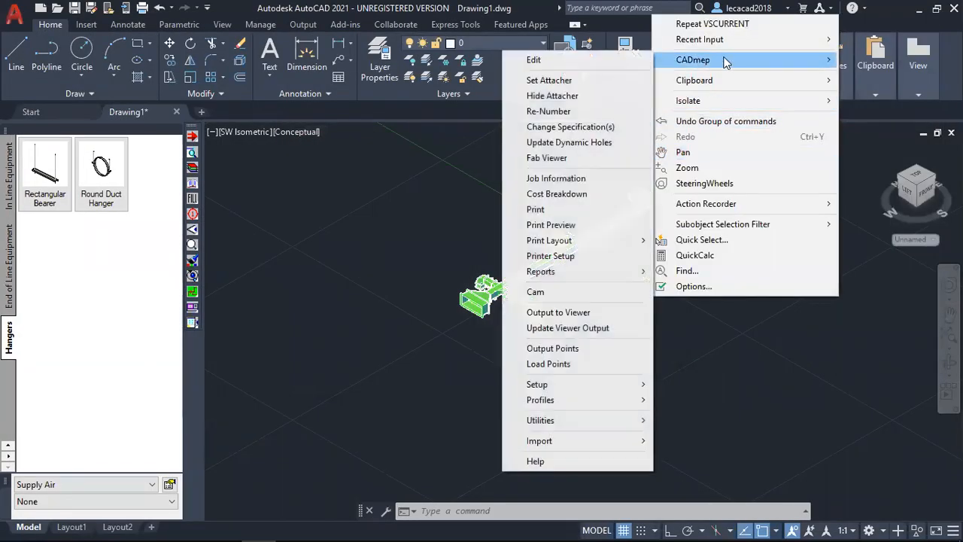
mouse_move(580, 243)
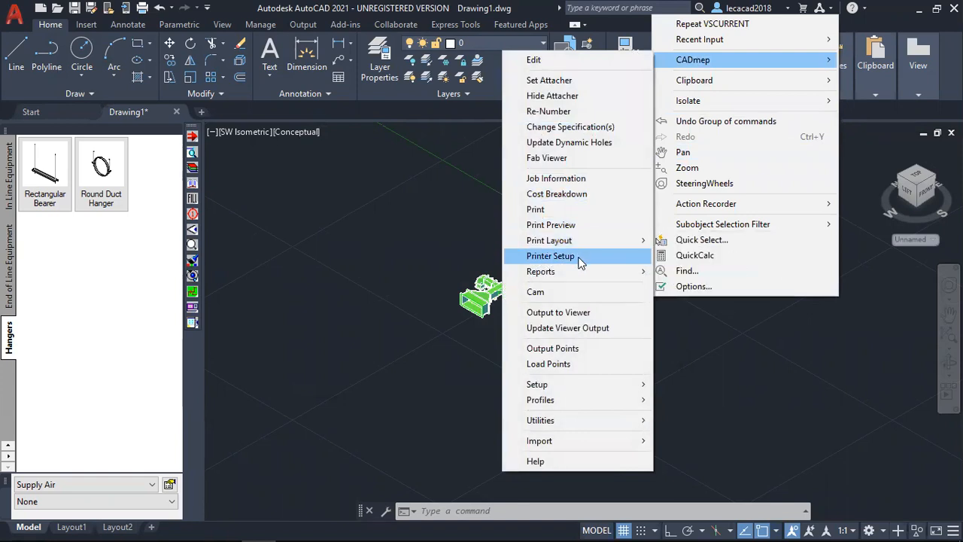
mouse_move(580, 273)
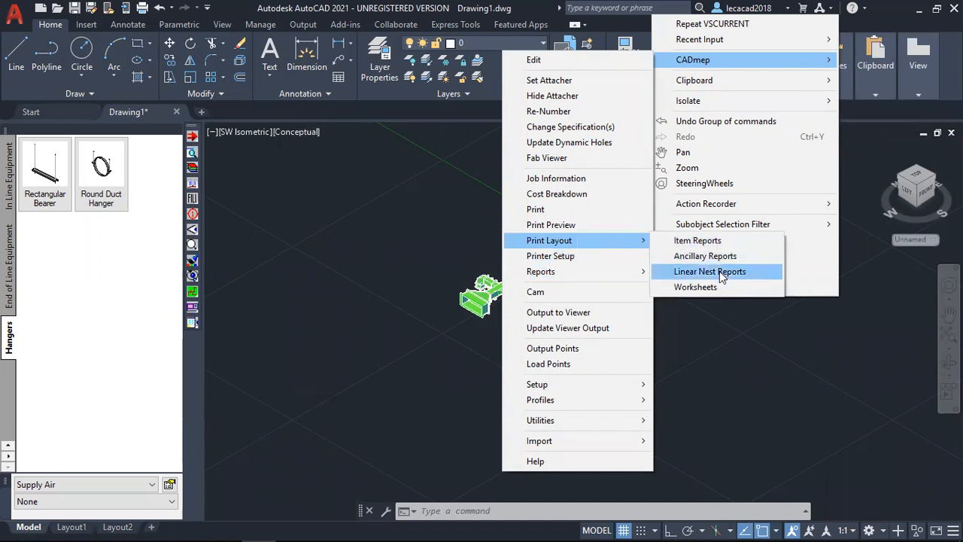
click(720, 272)
click(385, 149)
click(752, 376)
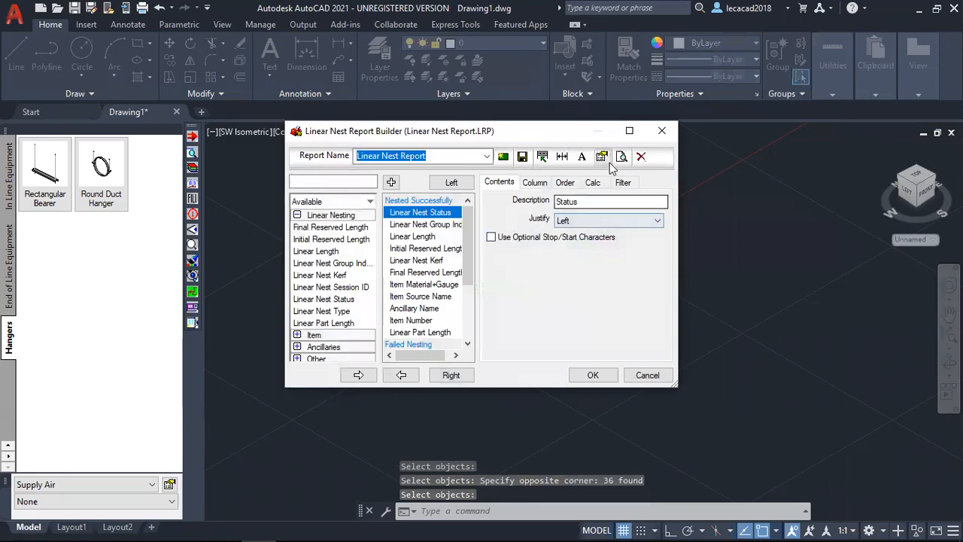
click(622, 156)
Read the threaded rod lengths listed for the rectangular bearers in the linear nest report and close the report.
click(553, 247)
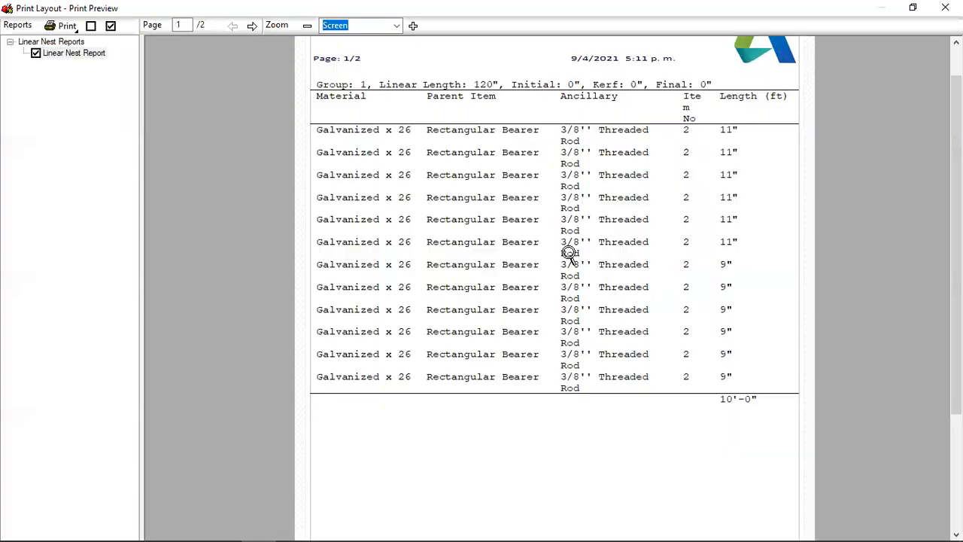
click(590, 258)
scroll(591, 259, down, 3)
scroll(590, 258, up, 5)
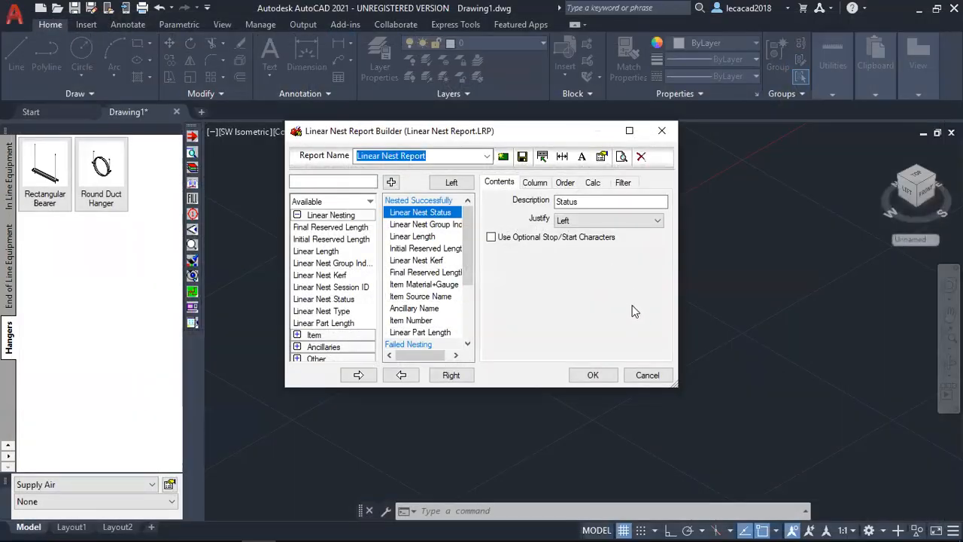
key(Escape)
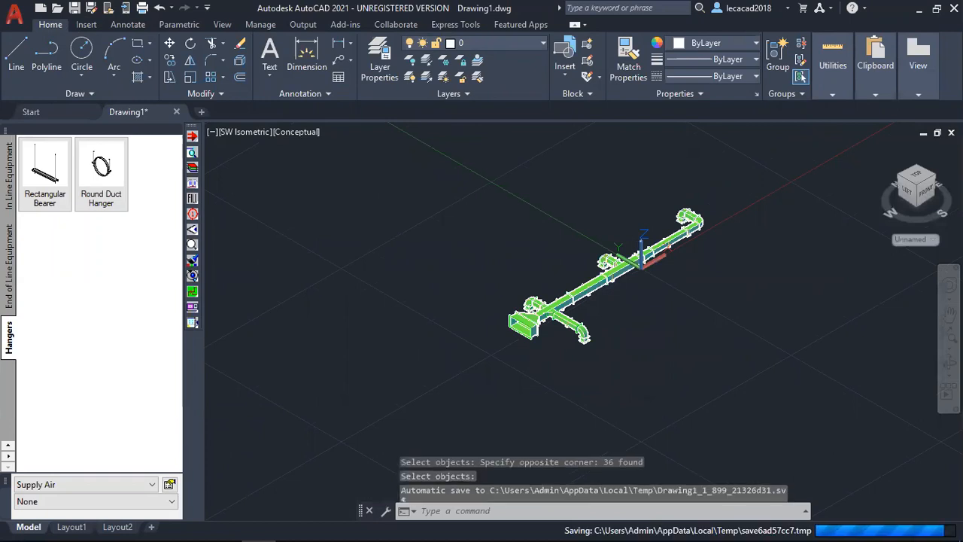
Inspect the duct run and its bearers in 3D from the opposite side, both close up and as a whole.
scroll(561, 294, up, 4)
middle_drag(560, 294, 216, 275)
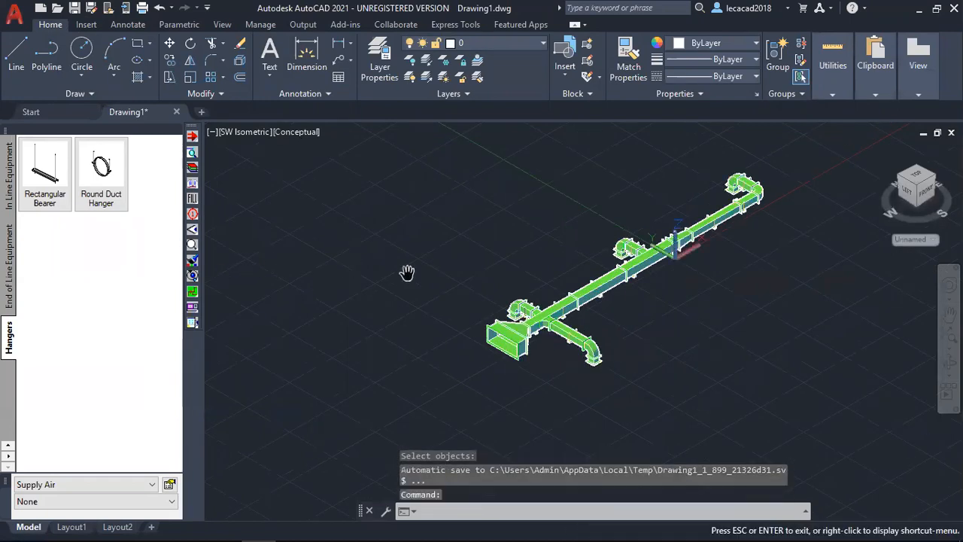
right_click(462, 272)
click(426, 275)
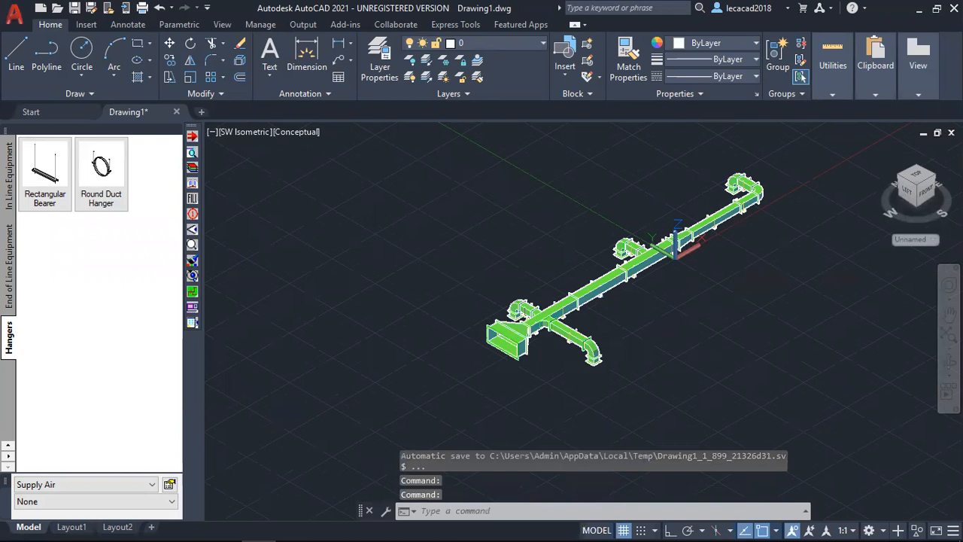
key(Escape)
shift+middle_drag(396, 292, 646, 275)
scroll(609, 323, up, 10)
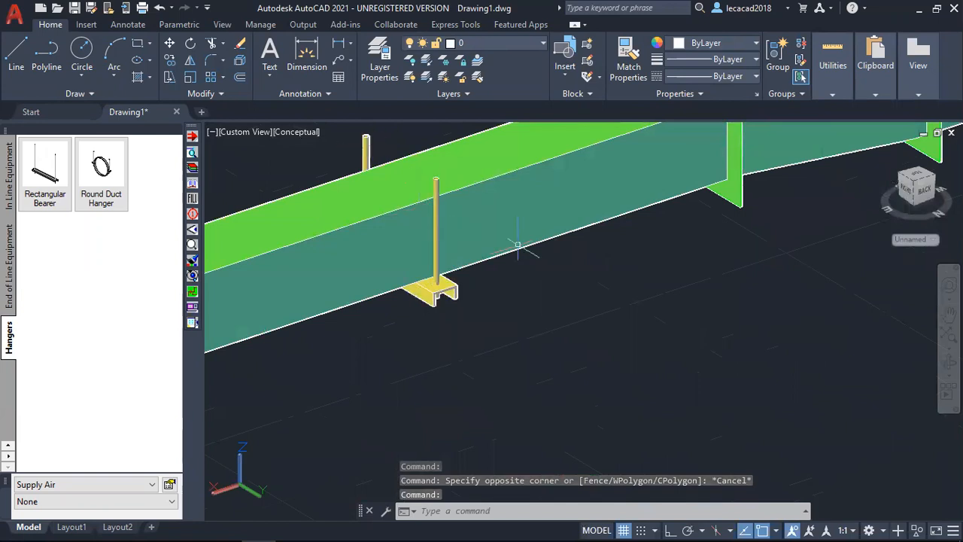
scroll(516, 241, down, 10)
scroll(534, 284, up, 1)
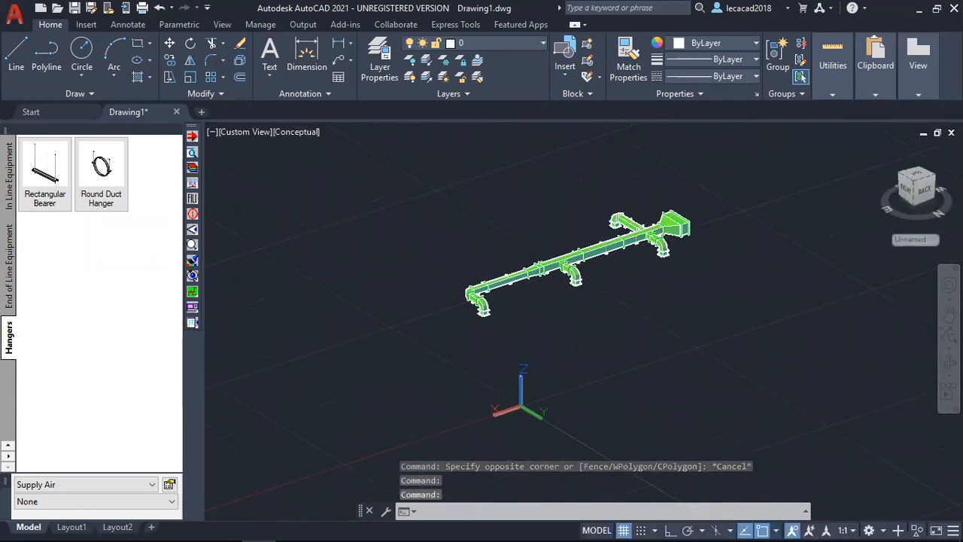
Run Output Points on the whole duct run and enlarge the Field Point Sort view to full screen.
right_click(555, 193)
mouse_move(654, 241)
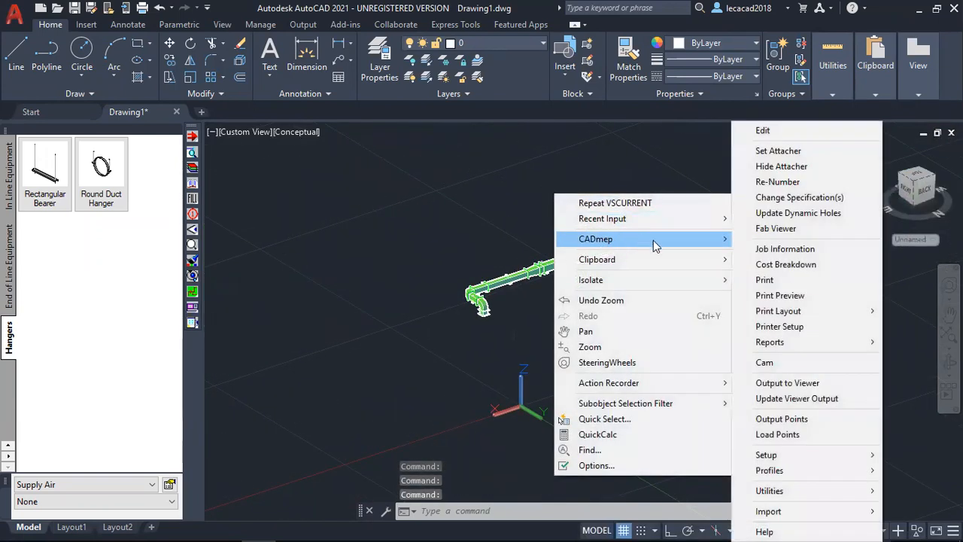
click(789, 419)
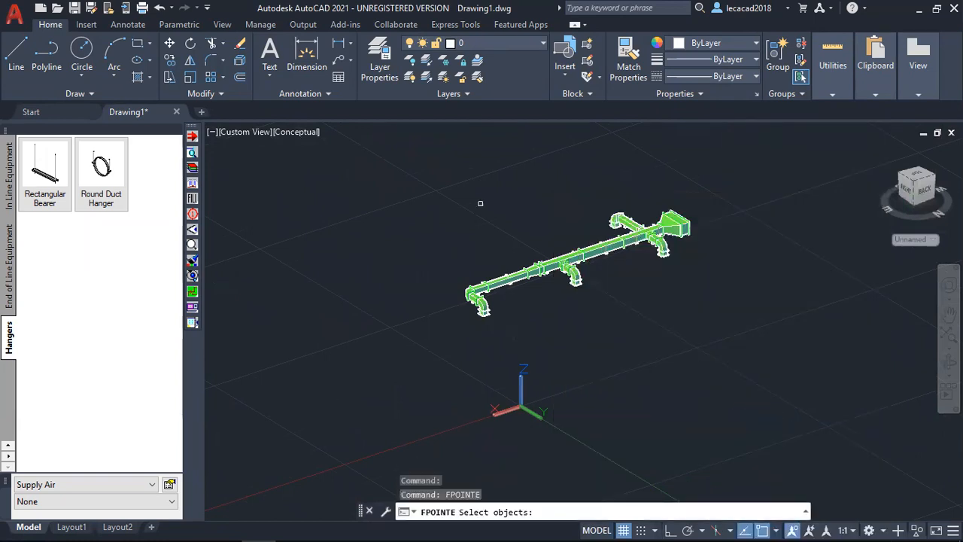
click(364, 141)
click(767, 391)
key(Return)
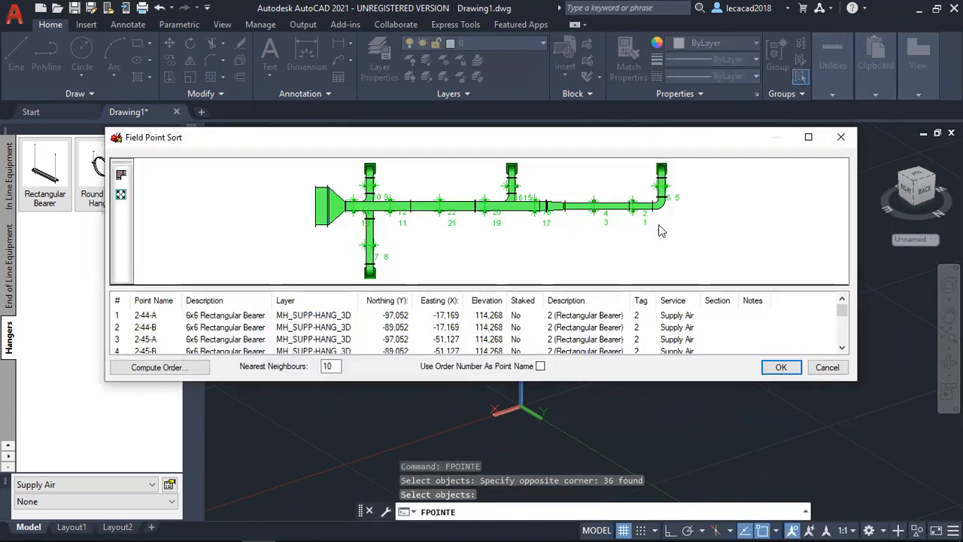
click(808, 137)
Examine the numbered hanger points along the duct run in the plan preview.
middle_drag(517, 279, 511, 246)
scroll(513, 245, up, 1)
scroll(516, 247, down, 5)
scroll(523, 257, up, 3)
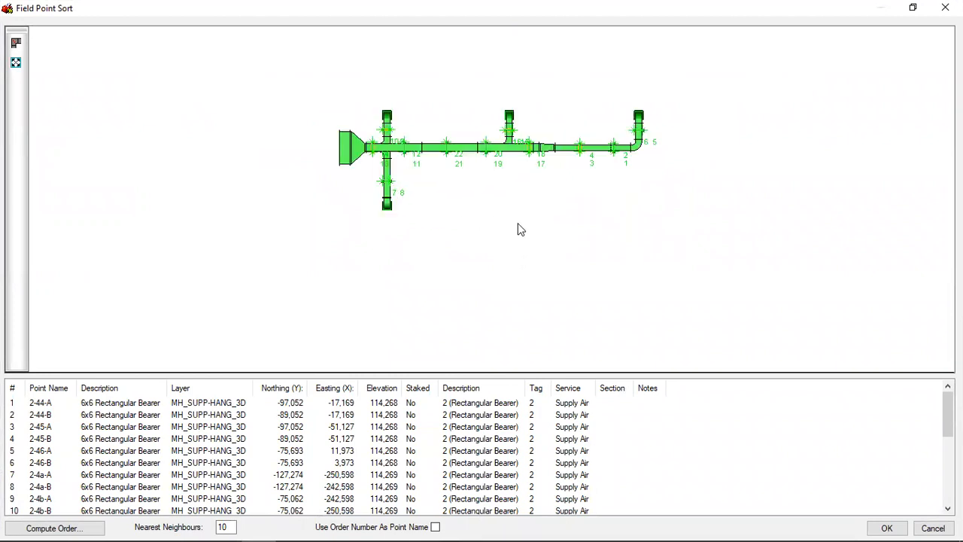
scroll(544, 275, down, 2)
scroll(529, 277, up, 4)
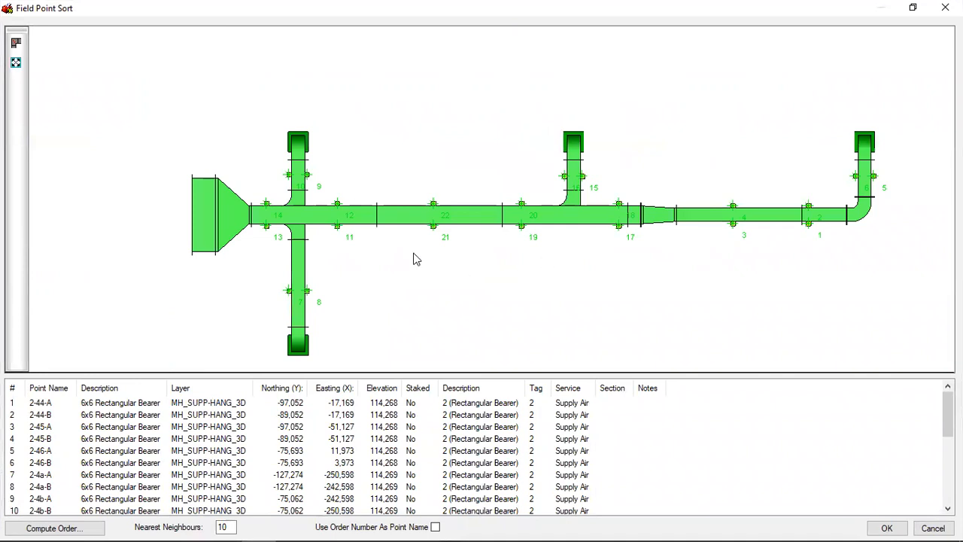
Hide the ductwork in the preview and view the numbered hanger points alone from another angle.
click(16, 44)
middle_drag(419, 283, 258, 79)
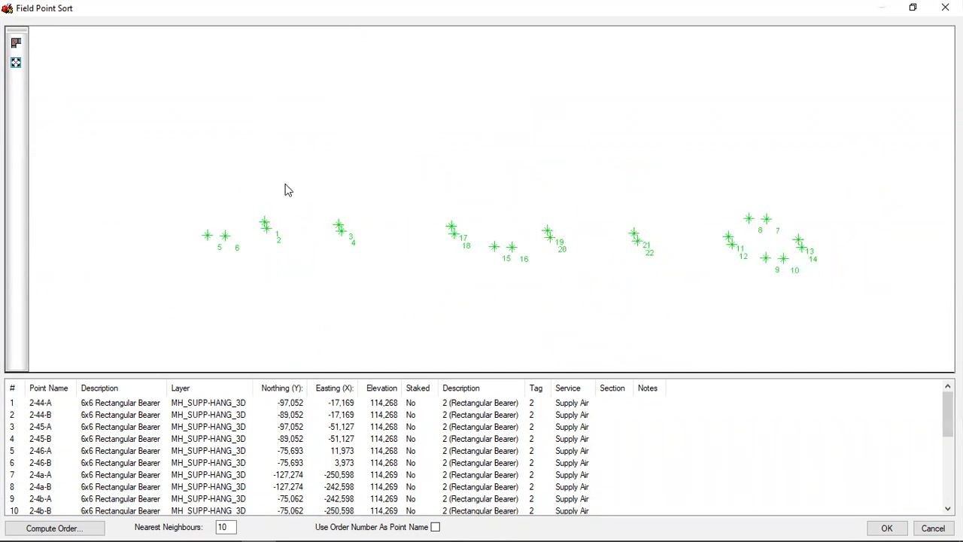
scroll(282, 226, up, 3)
scroll(282, 255, down, 3)
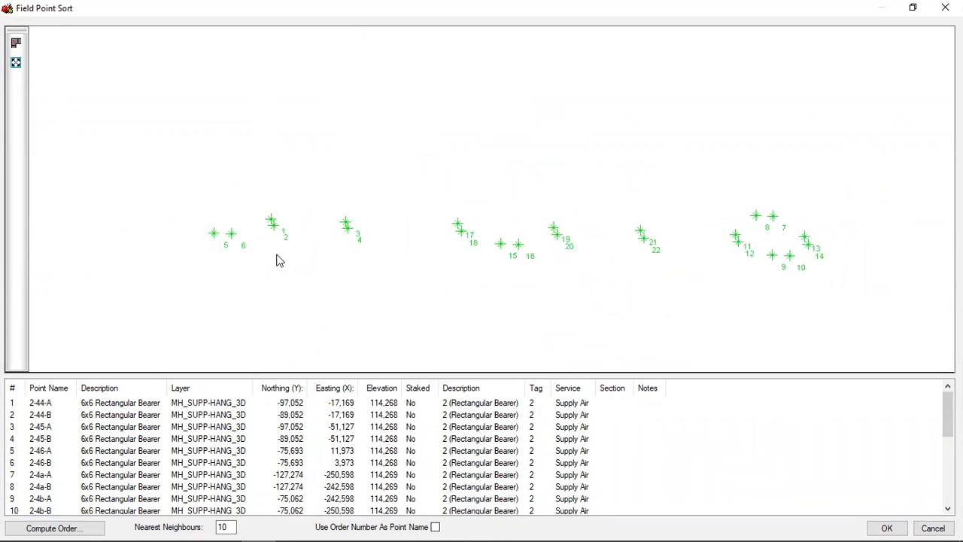
Show the ductwork again, inspect the points at the bearer rods in 3D, and close Field Point Sort without exporting.
click(16, 44)
middle_drag(313, 298, 349, 286)
scroll(342, 263, up, 6)
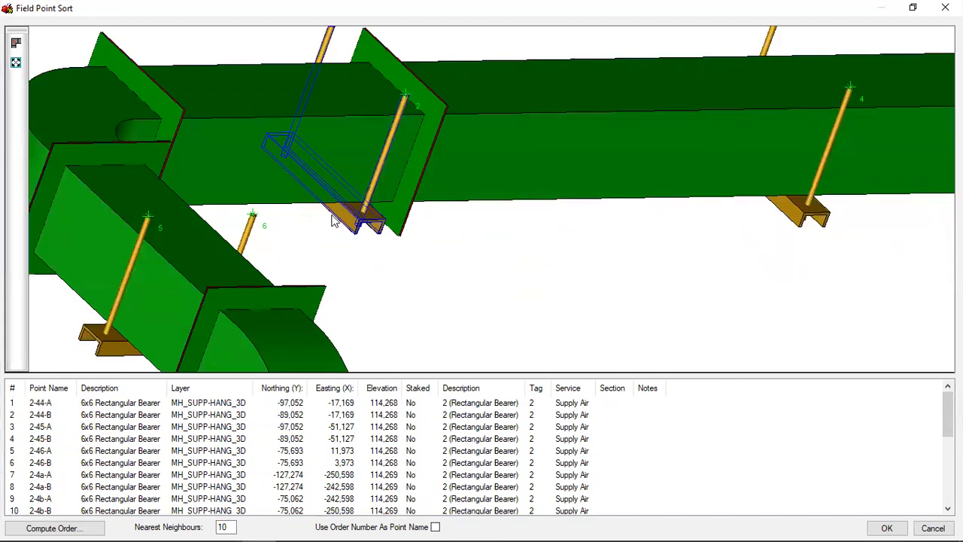
scroll(406, 103, down, 4)
scroll(465, 134, down, 2)
middle_drag(574, 187, 666, 263)
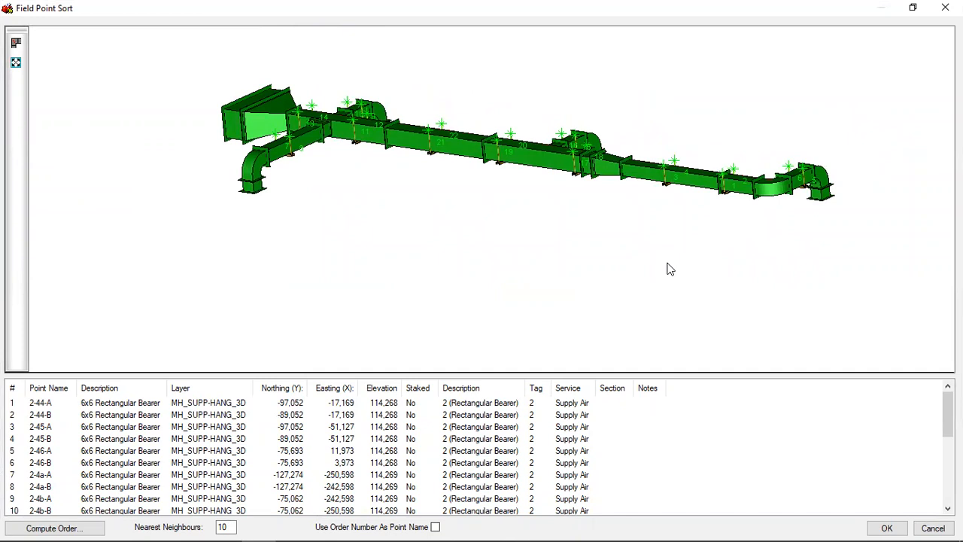
middle_drag(692, 252, 315, 235)
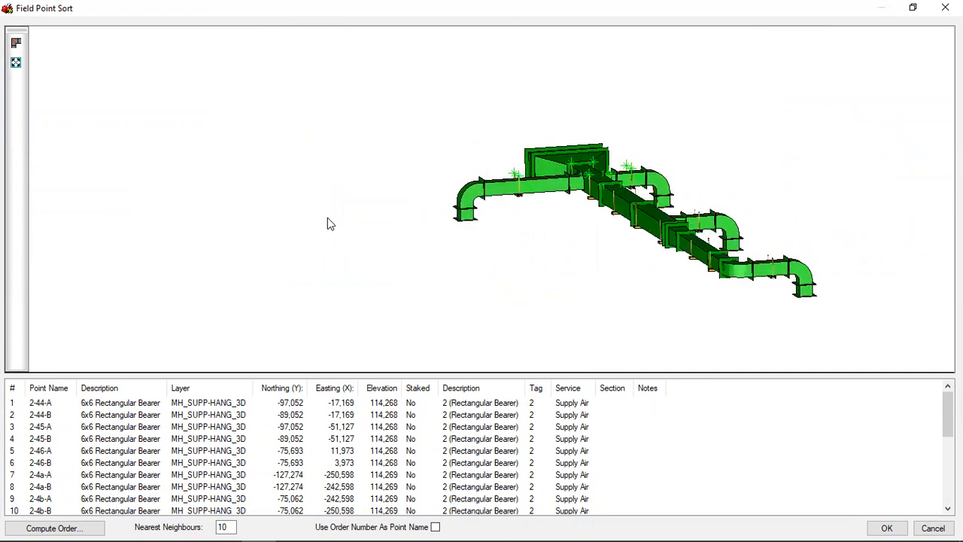
middle_drag(631, 271, 505, 271)
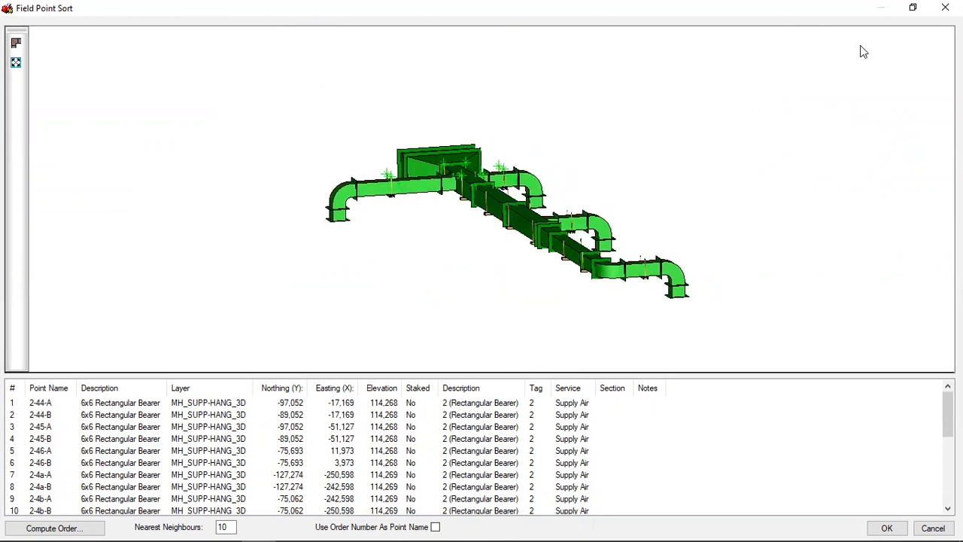
click(945, 7)
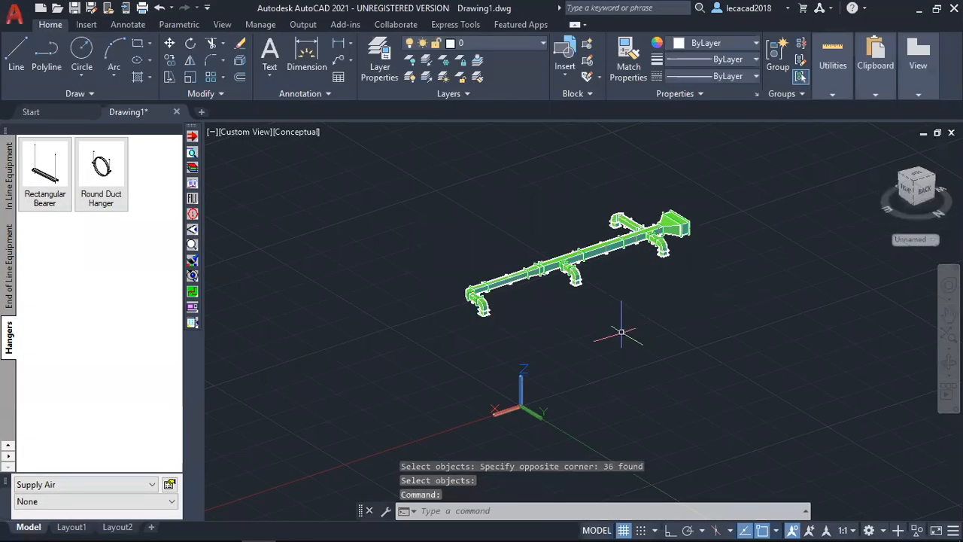
Check the layout file formats for Load Points, choose Field Point MEP Layout File - Ver 1.0, and cancel the file selection.
scroll(622, 332, up, 2)
right_click(525, 188)
mouse_move(588, 241)
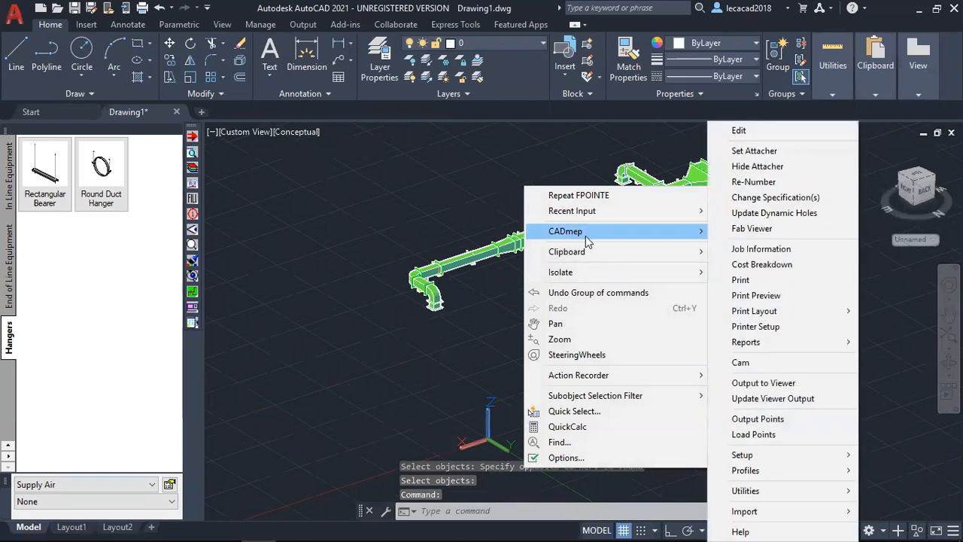
click(764, 434)
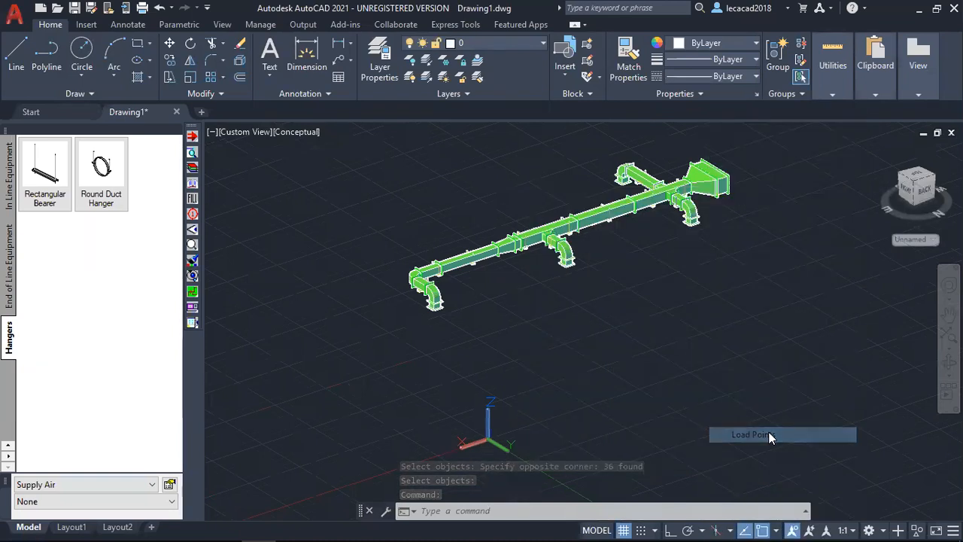
click(715, 343)
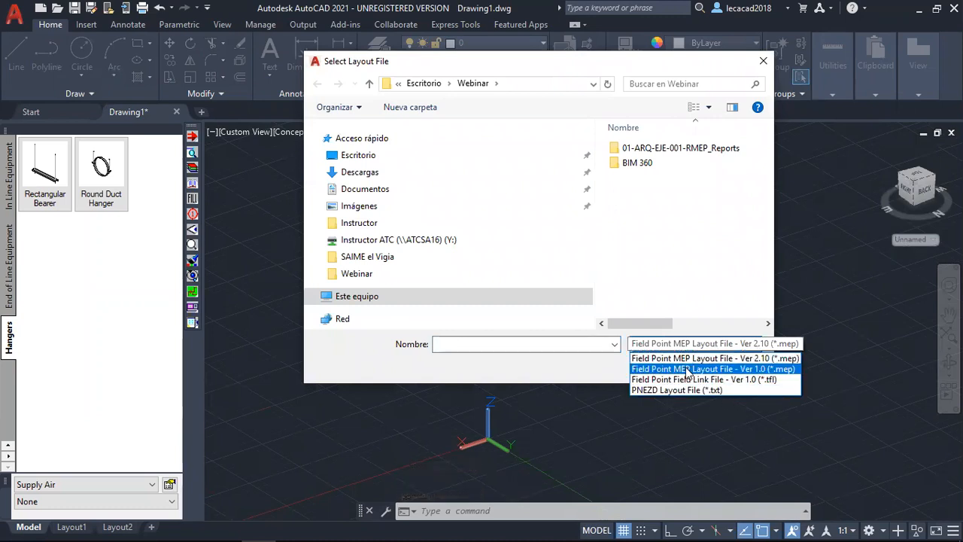
click(688, 370)
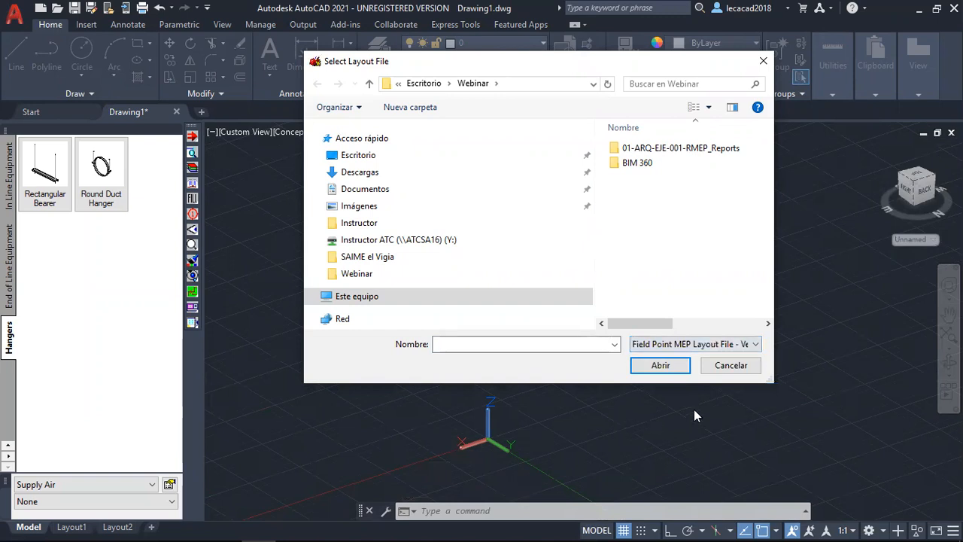
click(731, 365)
middle_drag(543, 283, 538, 320)
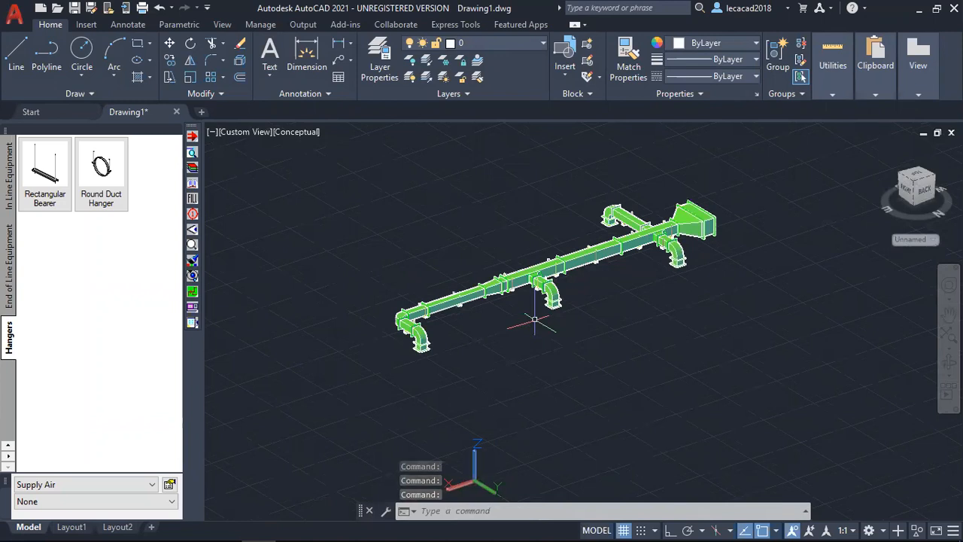
scroll(525, 343, up, 3)
scroll(572, 316, down, 4)
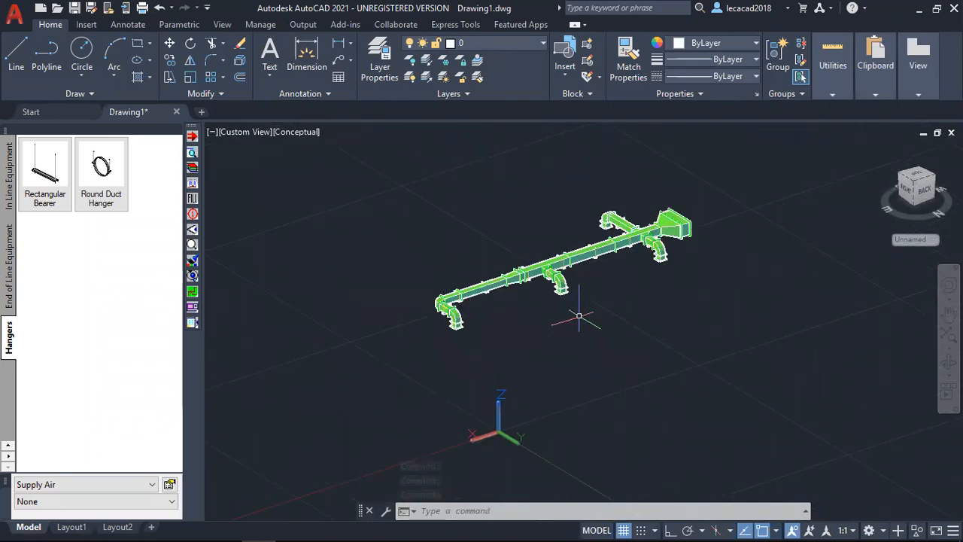
scroll(578, 316, up, 2)
middle_drag(588, 320, 597, 331)
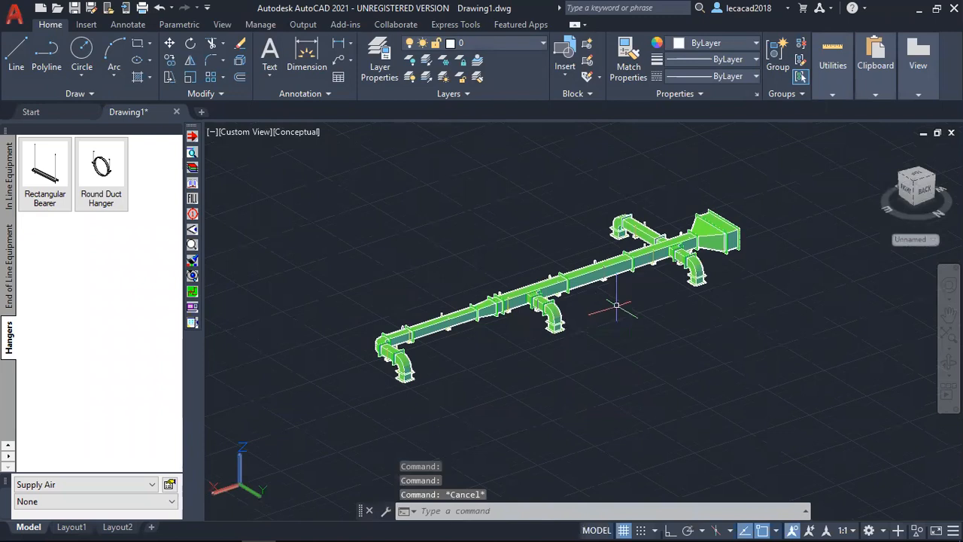
Start the Cam output for the entire duct run, including its bearers.
right_click(741, 155)
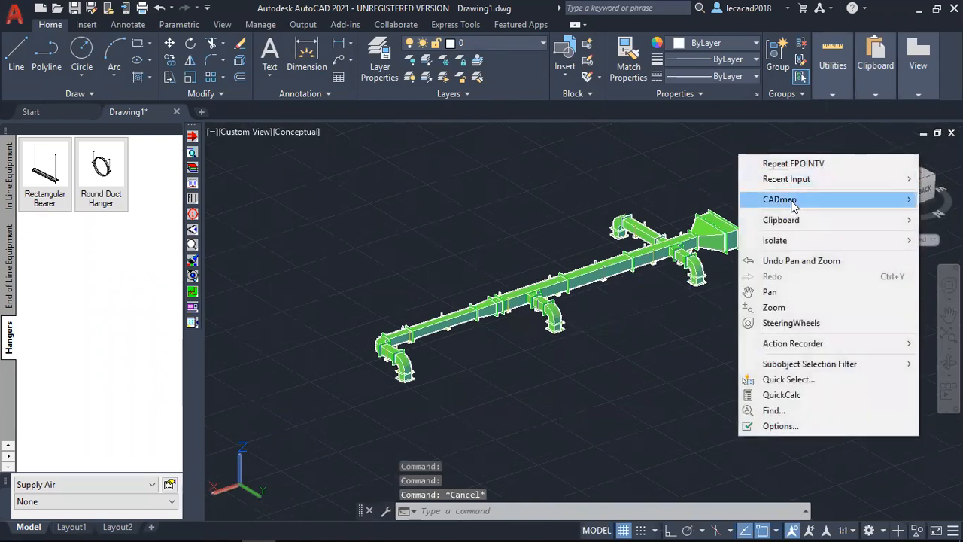
mouse_move(793, 207)
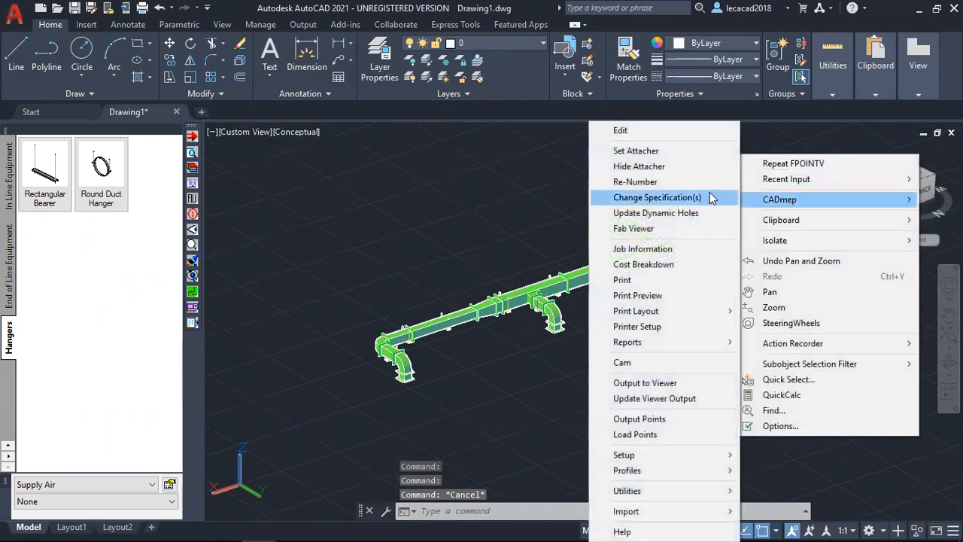
click(639, 364)
click(339, 148)
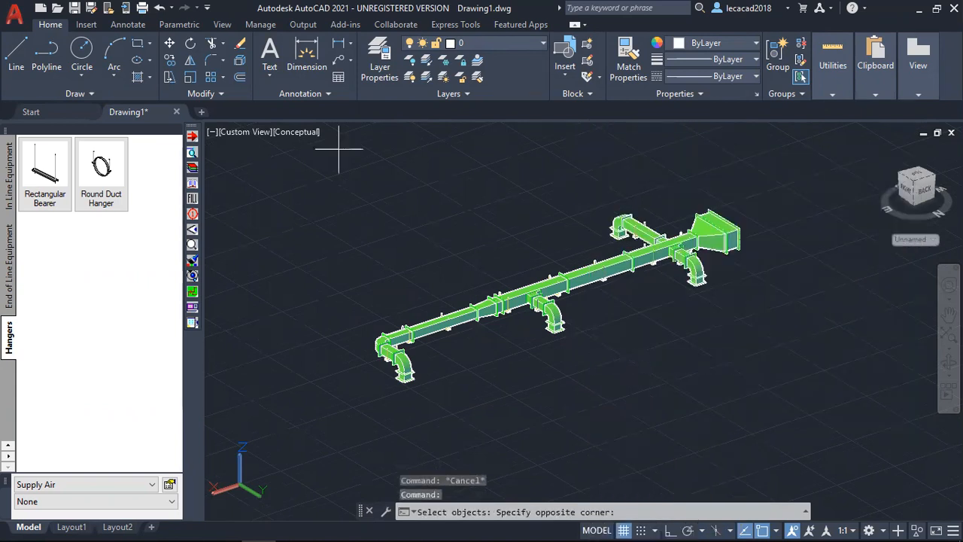
click(802, 467)
key(Return)
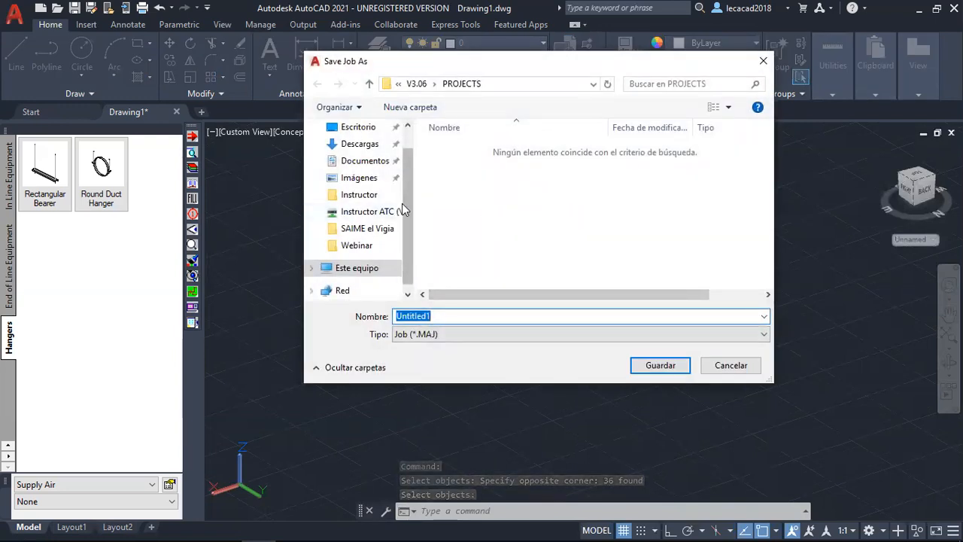
Save the job over 02-EJE-0002 RMEP HVAC-4 as a MAJ file in the desktop's Webinar folder.
drag(411, 209, 413, 155)
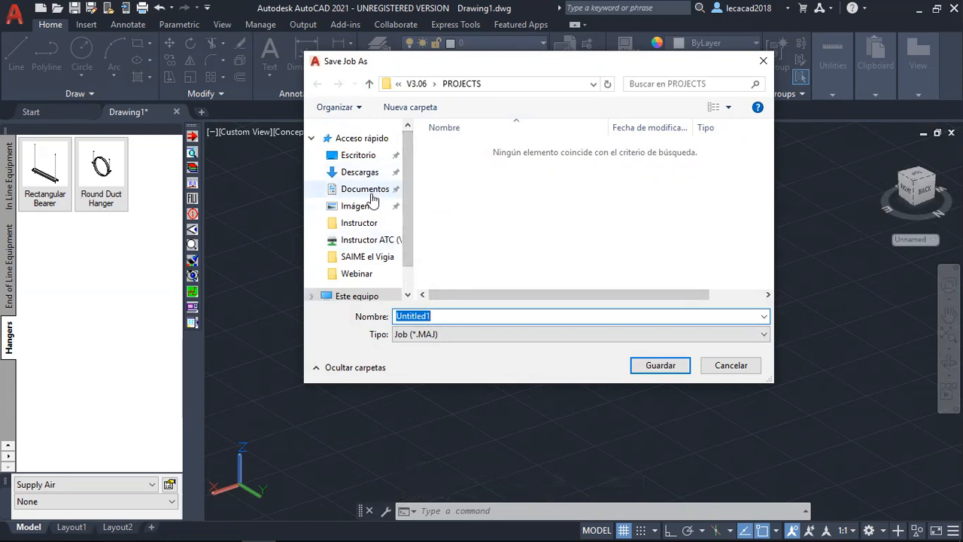
click(353, 156)
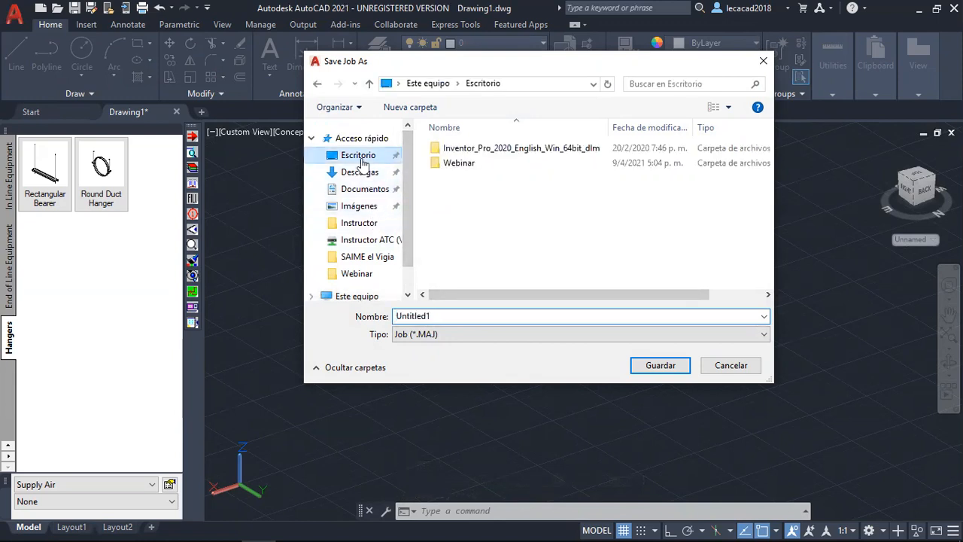
double_click(449, 164)
double_click(469, 317)
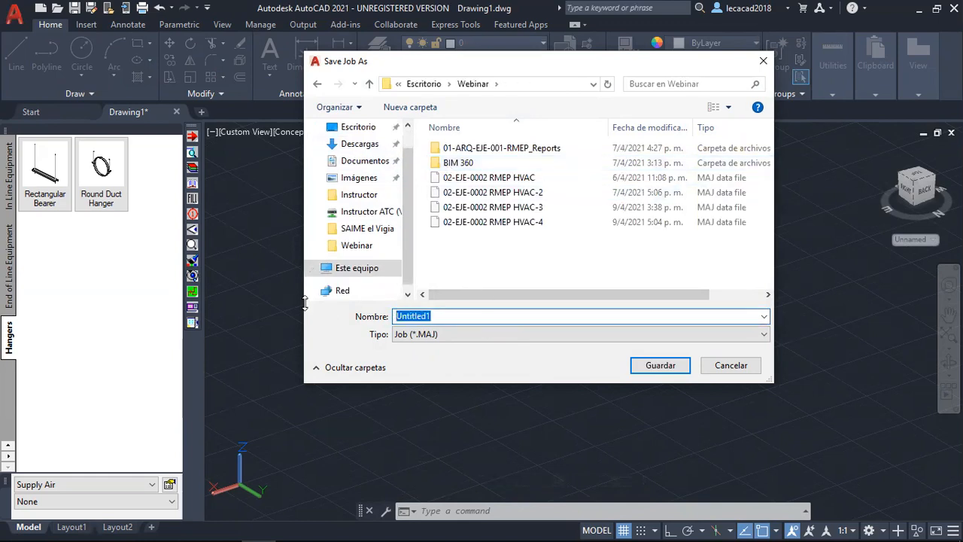
click(509, 224)
double_click(509, 315)
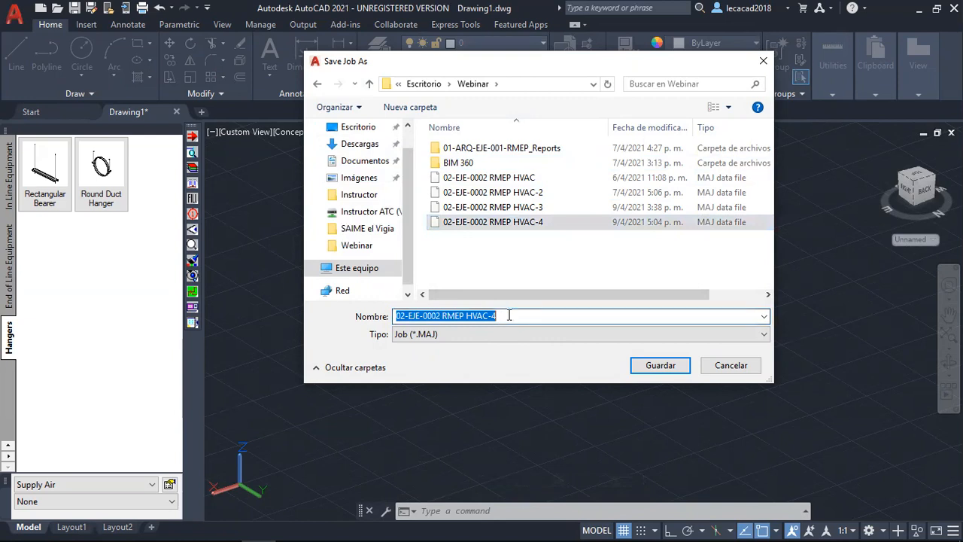
click(638, 367)
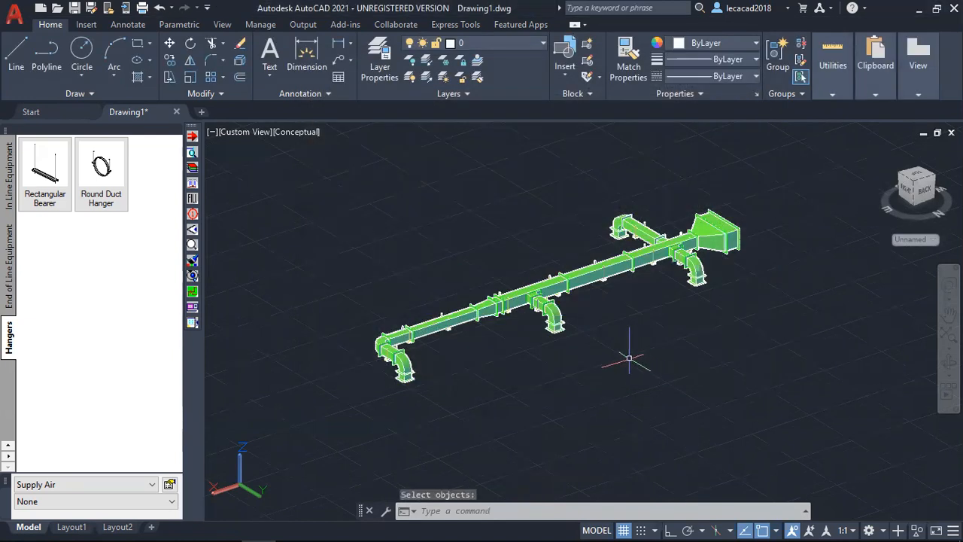
Leave the finished Cam output and switch to CAMduct.
key(Escape)
key(Escape)
scroll(465, 237, up, 2)
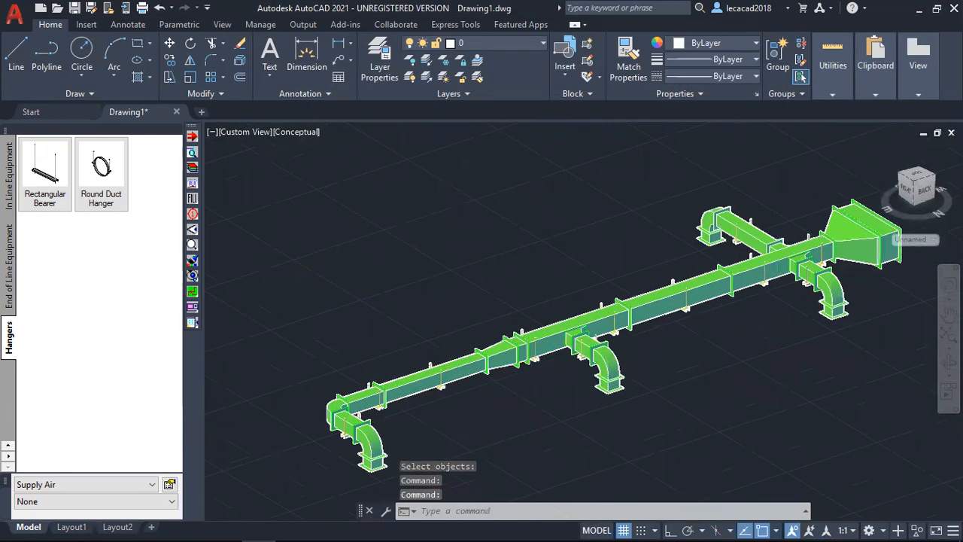
scroll(482, 281, up, 1)
key(alt+Tab)
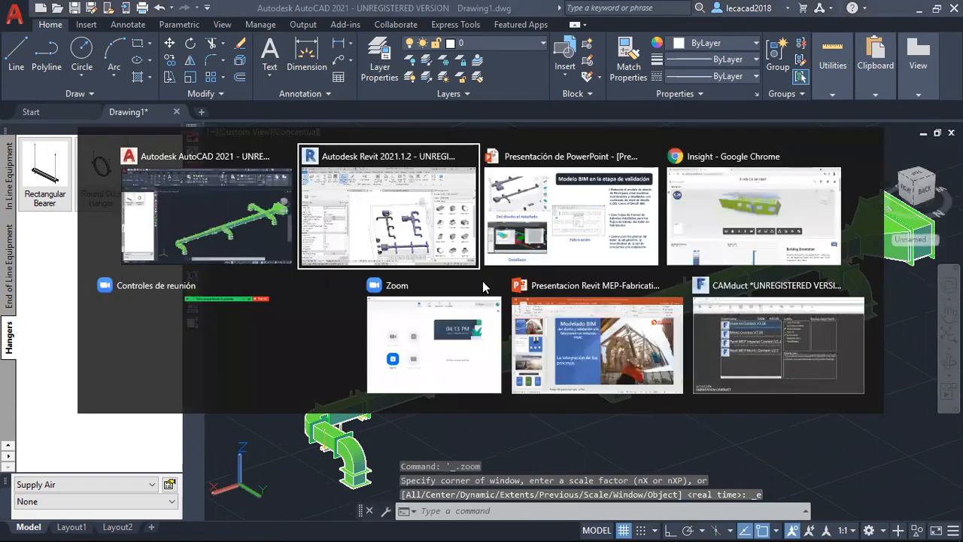
key(alt+Tab)
key(alt+Tab)
key(alt+Tab)
key(alt+Tab)
key(alt+Tab)
key(alt+Tab)
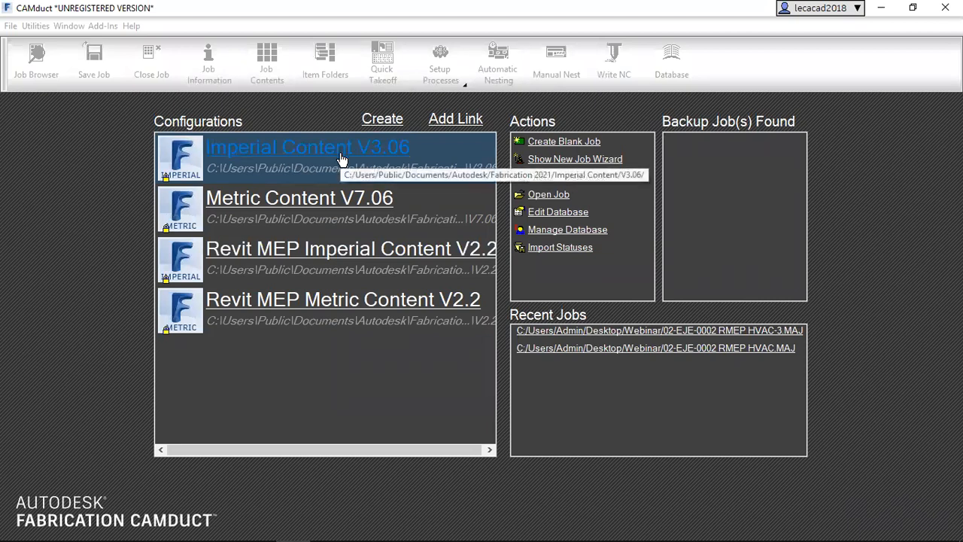
Open the job 02-EJE-0002 RMEP HVAC-4 from the Webinar folder under the Imperial Content V3.06 configuration.
click(546, 195)
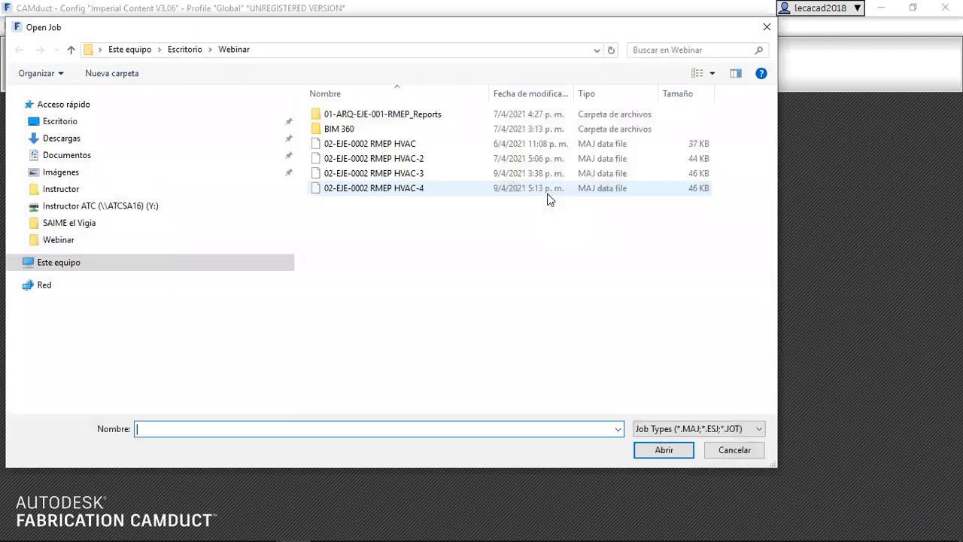
click(398, 189)
click(663, 449)
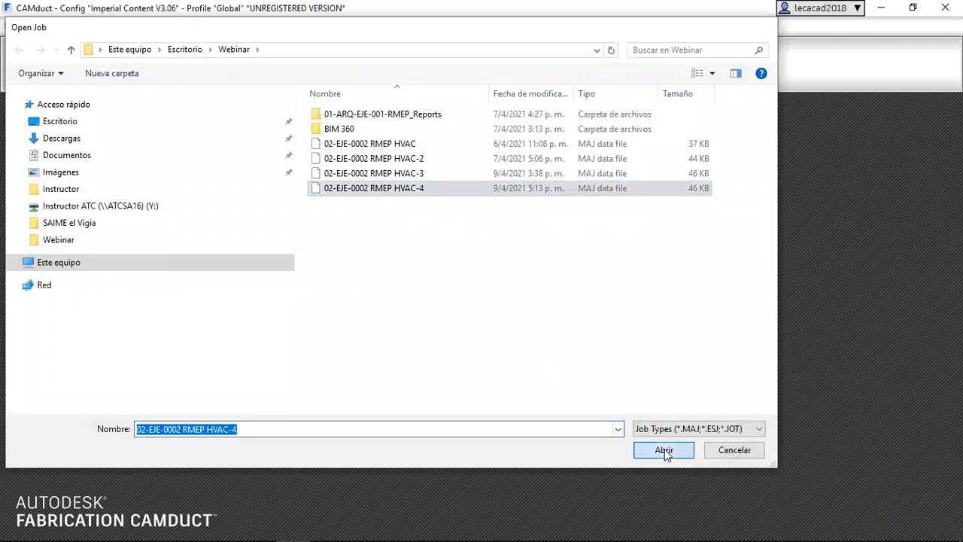
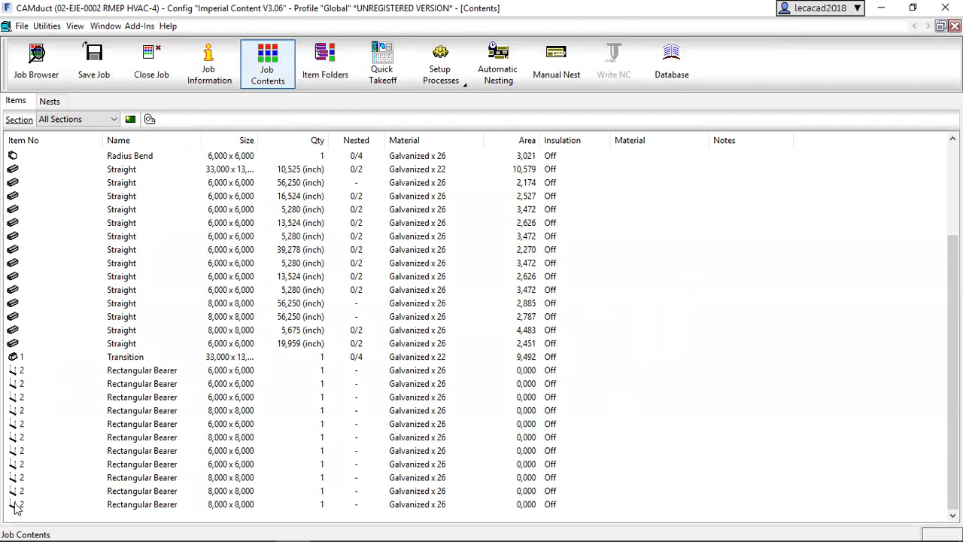
Show the job's complete duct run in the Quick Takeoff 3D viewer.
key(Home)
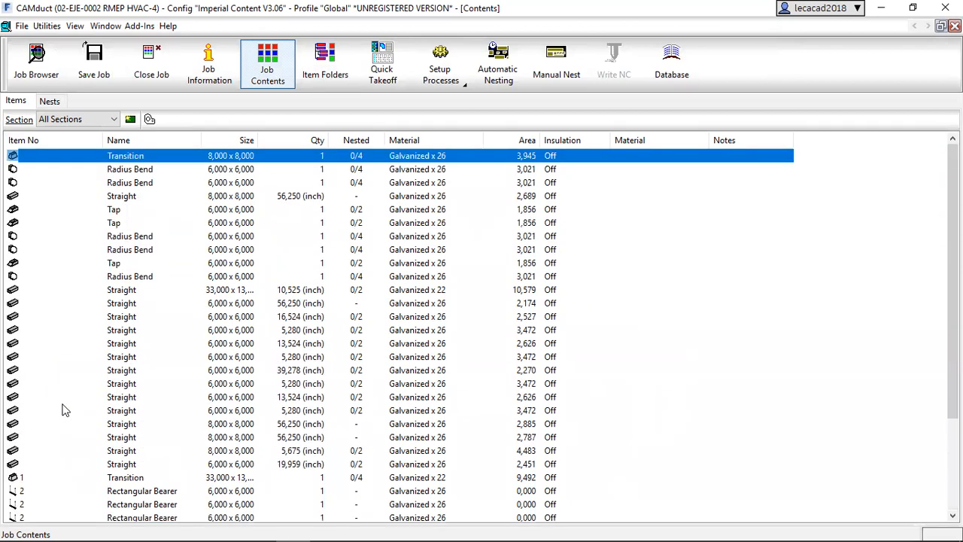
click(383, 66)
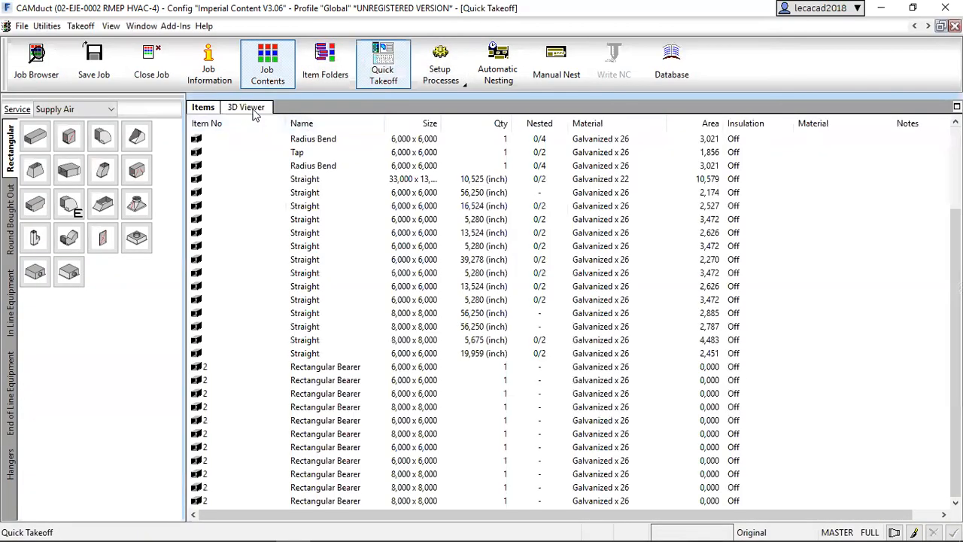
click(248, 107)
scroll(467, 305, down, 5)
shift+middle_drag(465, 400, 757, 333)
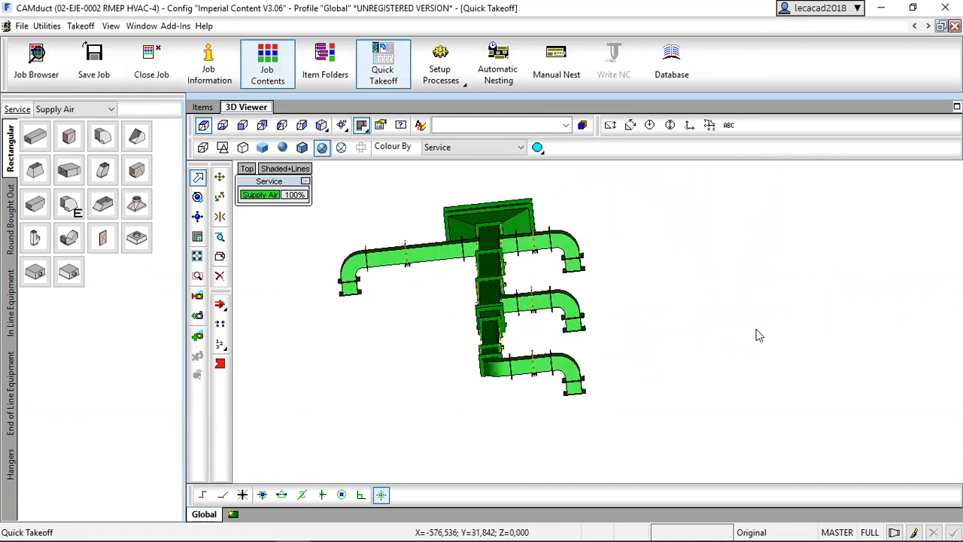
Add a layout named seccion 1 containing the branch at the far end of the duct run, with its bearer.
click(234, 515)
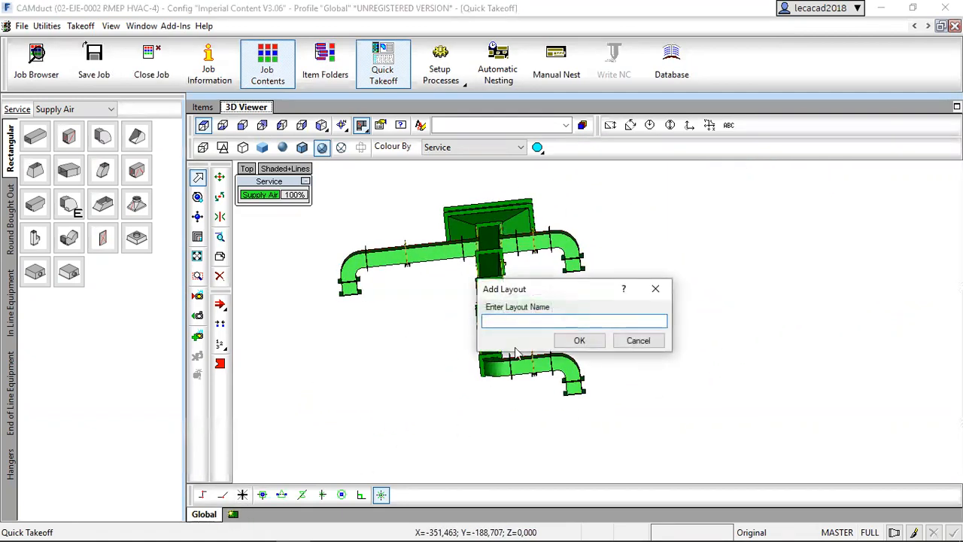
text(seccion 1)
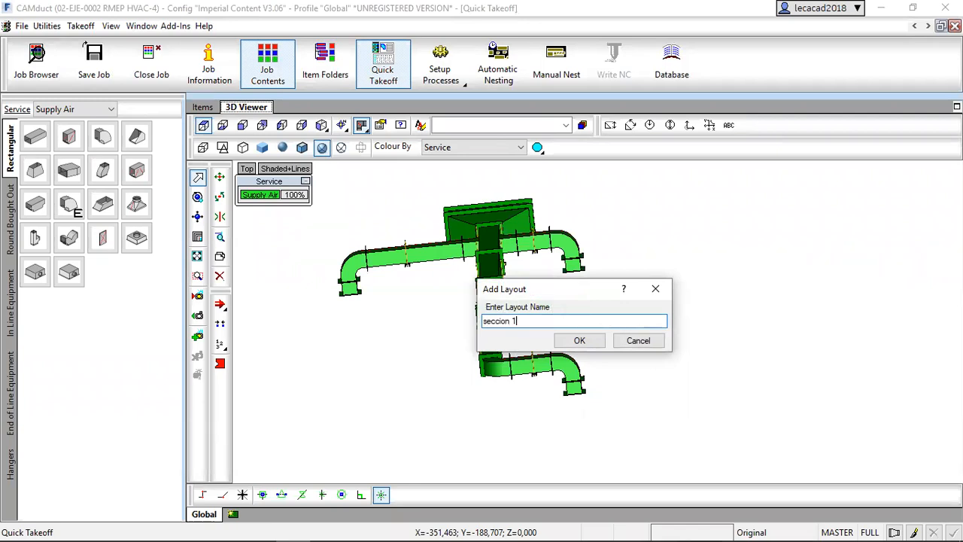
key(Return)
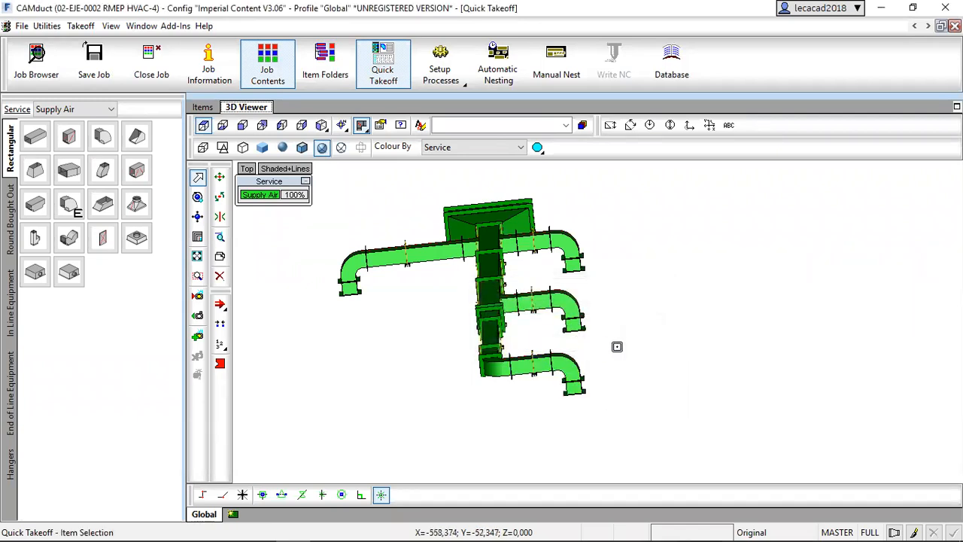
scroll(593, 394, up, 3)
scroll(593, 394, up, 2)
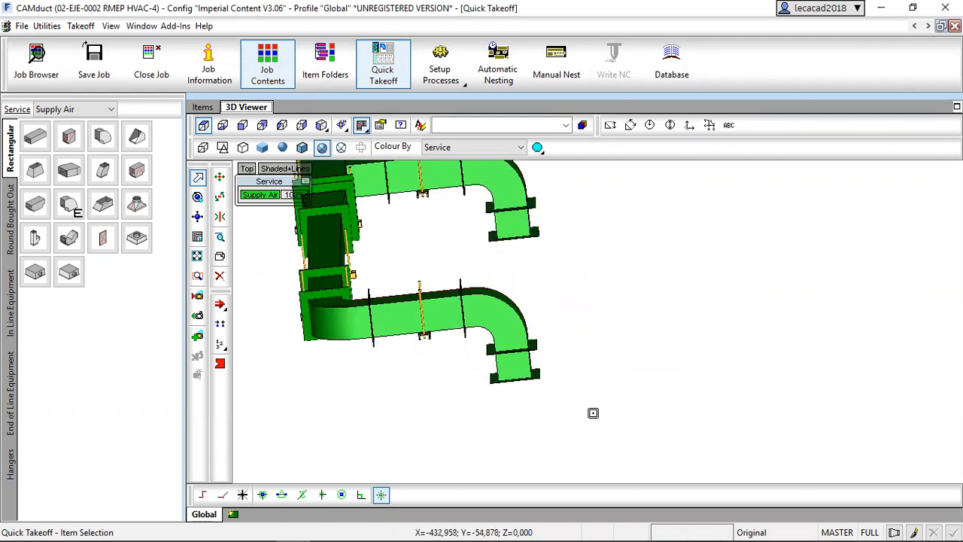
click(634, 442)
click(364, 292)
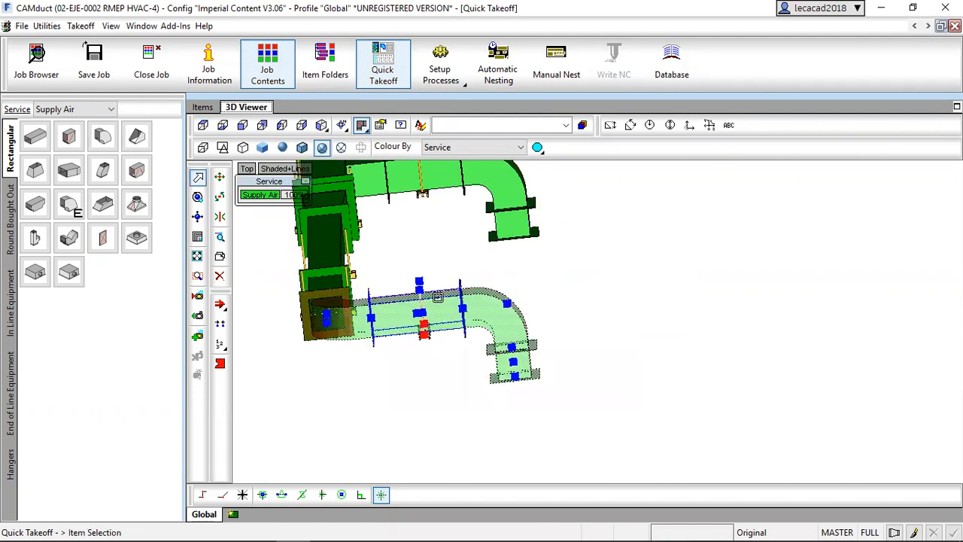
key(Return)
Compare the Global and seccion 1 layouts in the SW isometric view.
scroll(553, 285, down, 5)
middle_drag(591, 336, 579, 354)
click(203, 514)
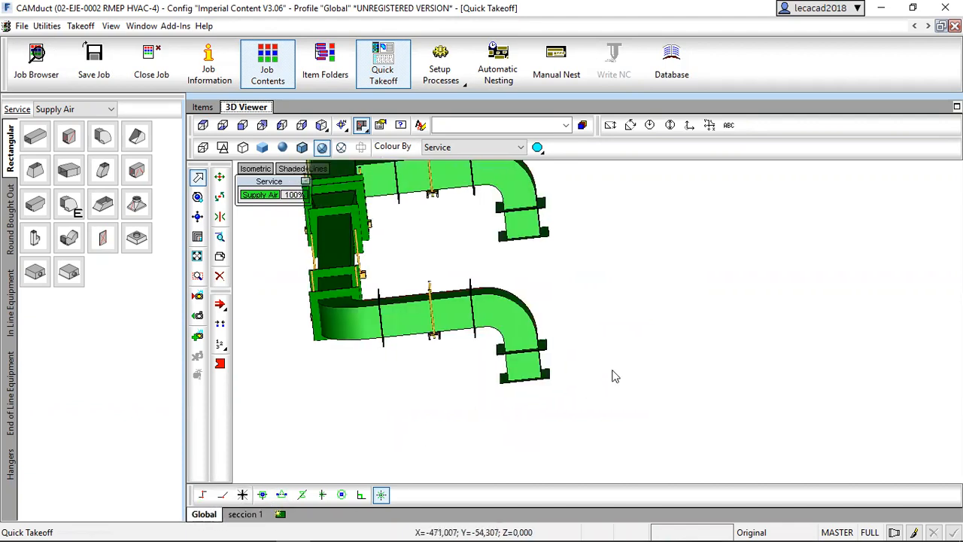
scroll(619, 354, down, 5)
scroll(626, 313, up, 3)
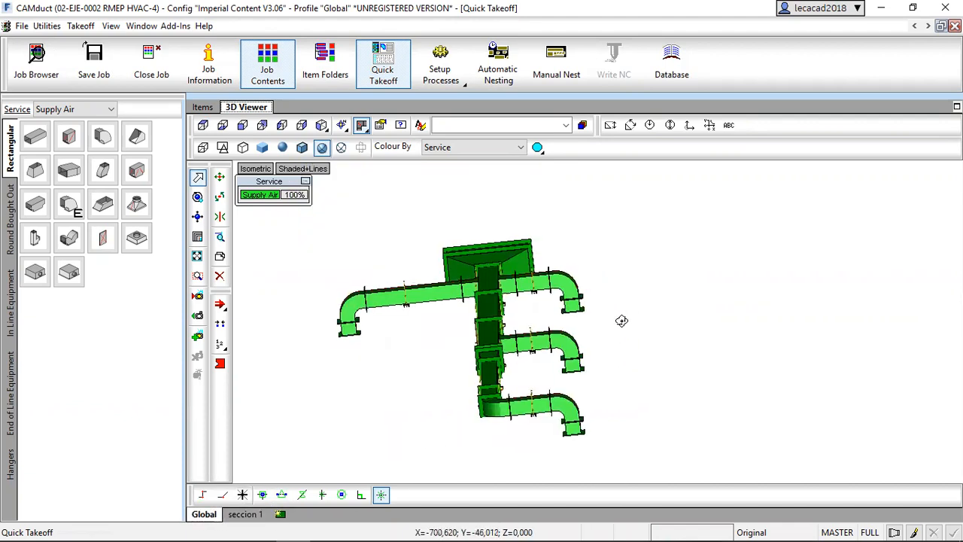
click(321, 125)
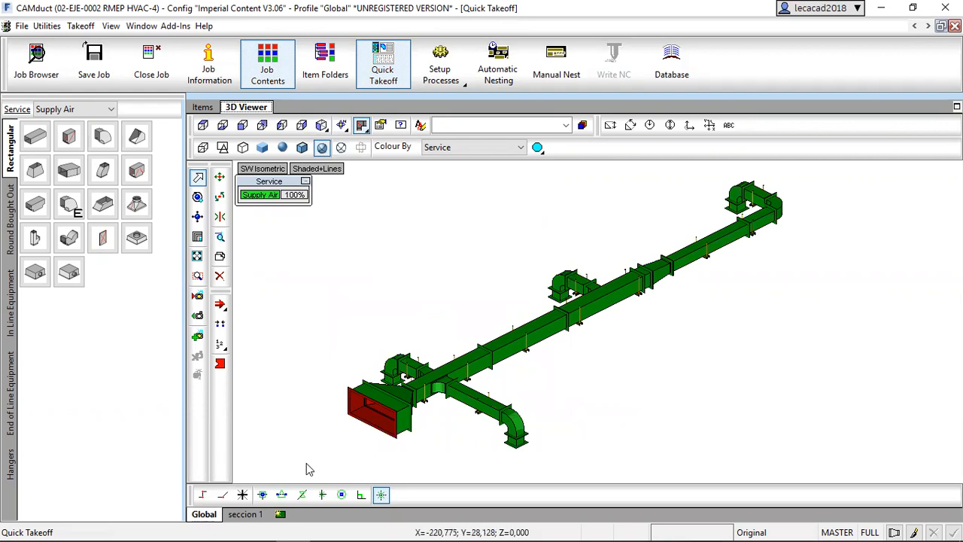
click(244, 514)
click(322, 125)
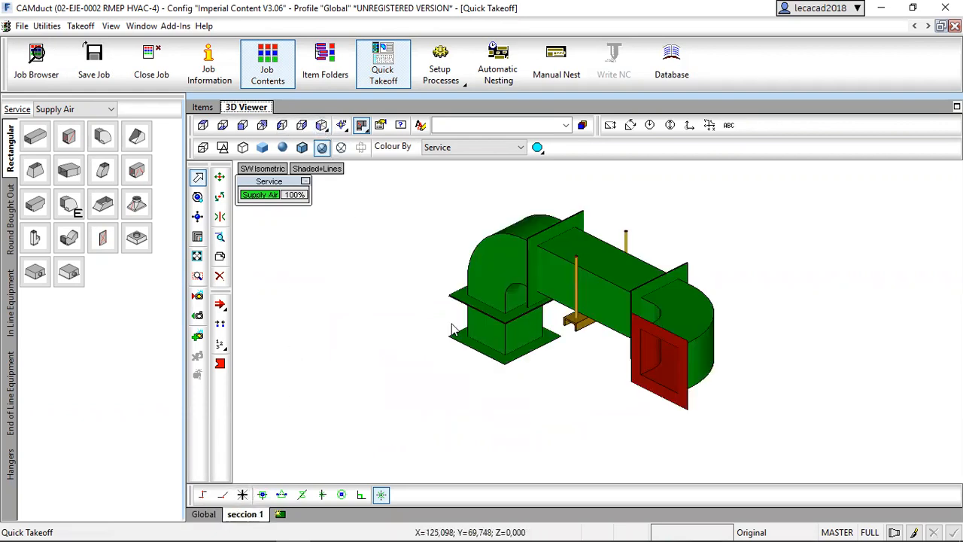
click(203, 514)
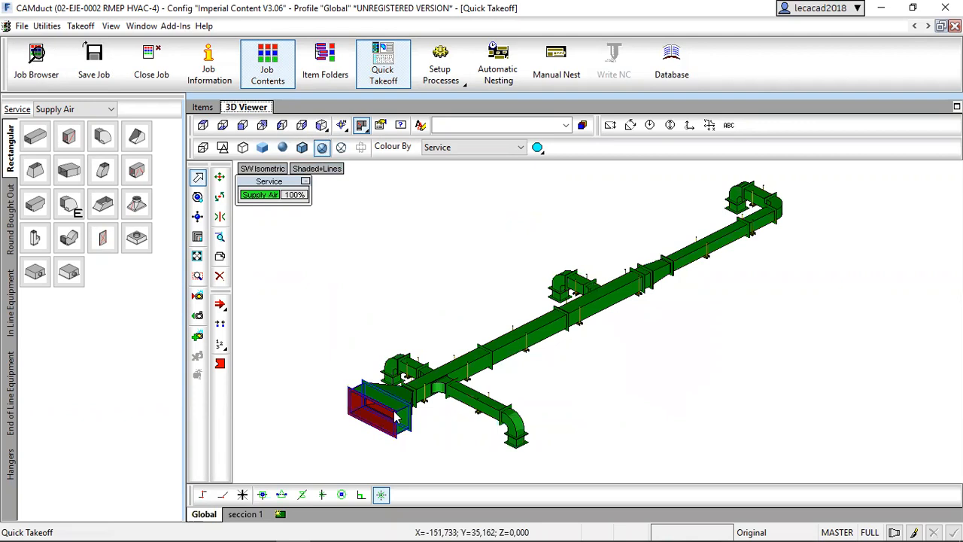
middle_drag(650, 359, 616, 361)
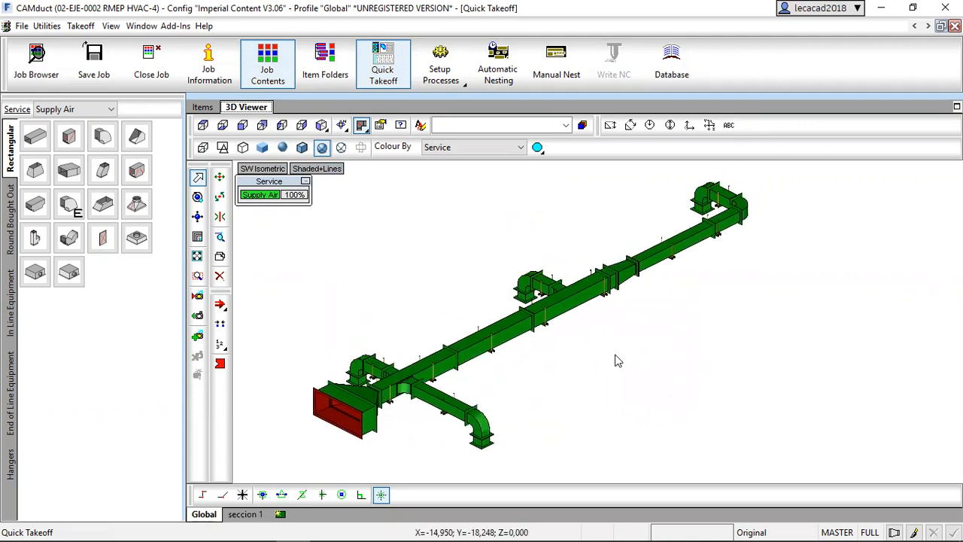
Add a layout named Seccion 2 containing the middle branch of the duct run.
click(280, 518)
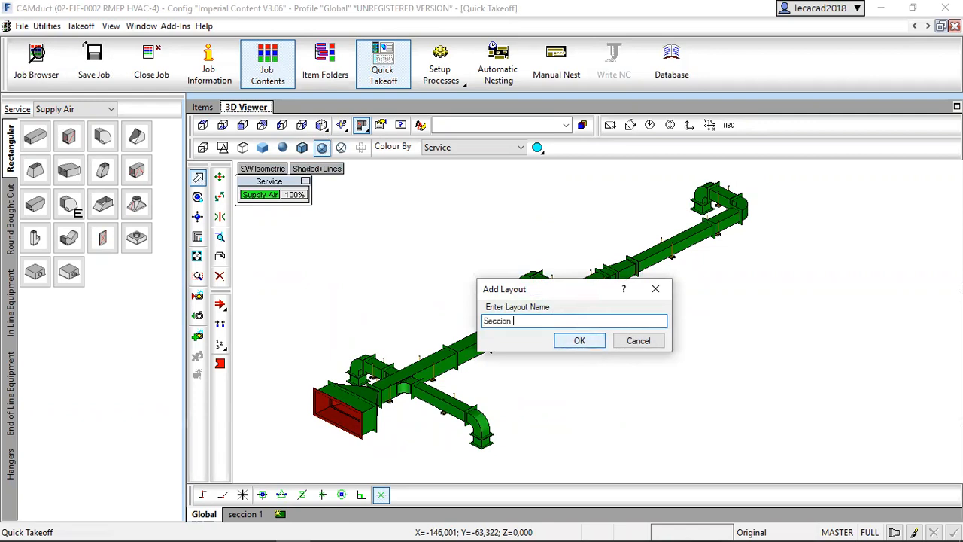
click(580, 341)
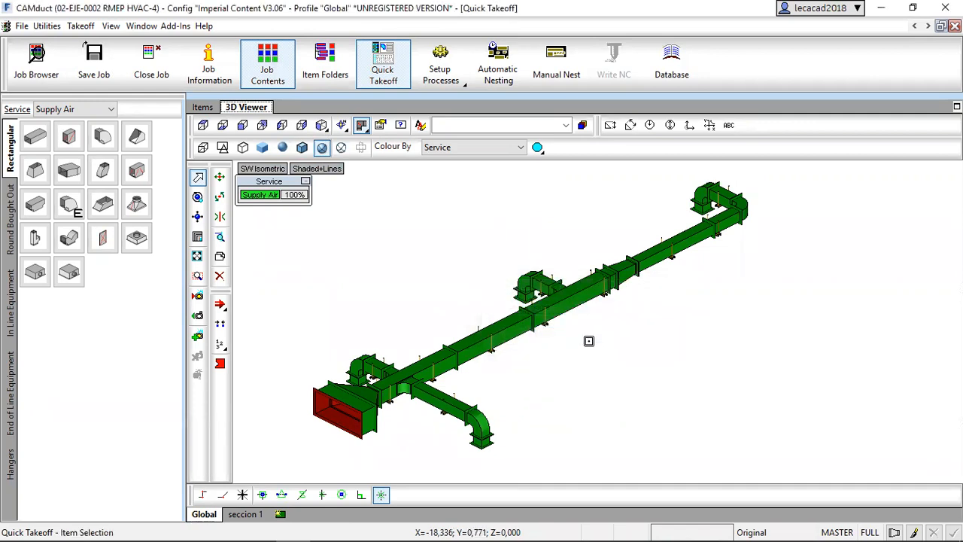
scroll(586, 340, up, 5)
click(429, 209)
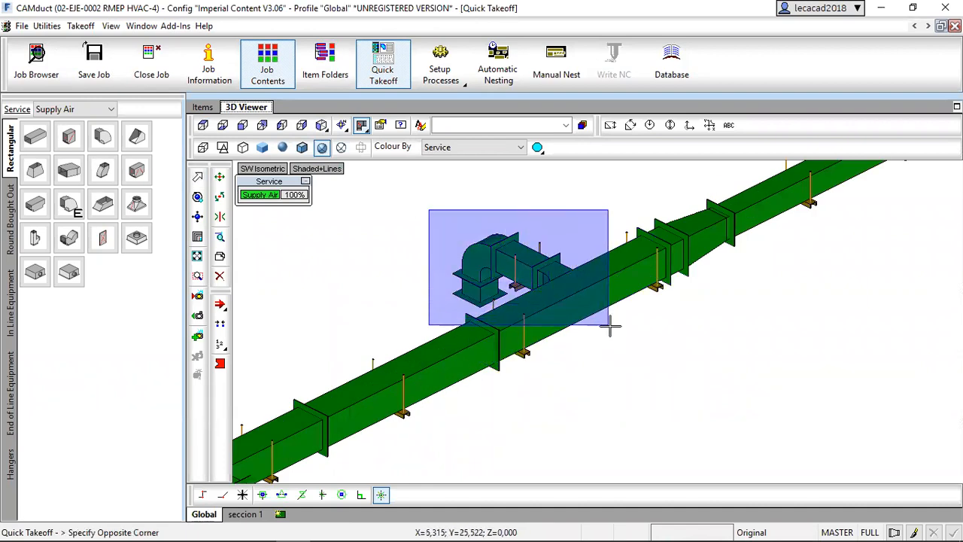
click(610, 326)
right_click(599, 338)
scroll(591, 337, down, 3)
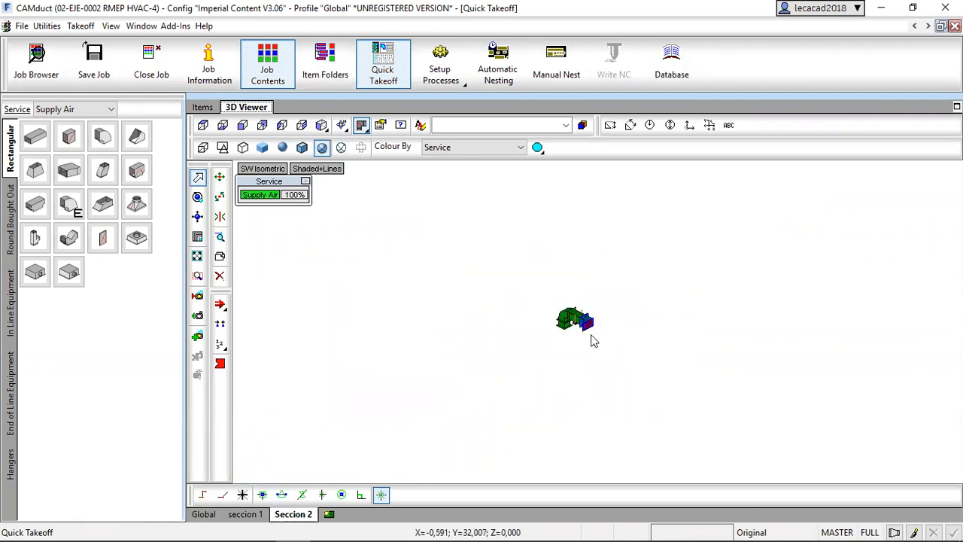
scroll(568, 339, up, 3)
Review the seccion 1 layout and return to the Global layout.
click(248, 516)
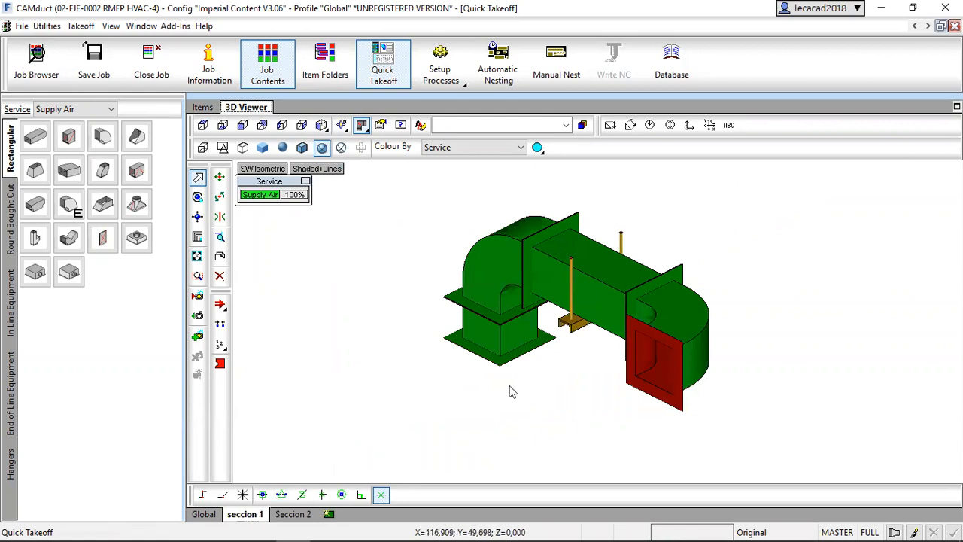
drag(527, 394, 381, 369)
click(207, 515)
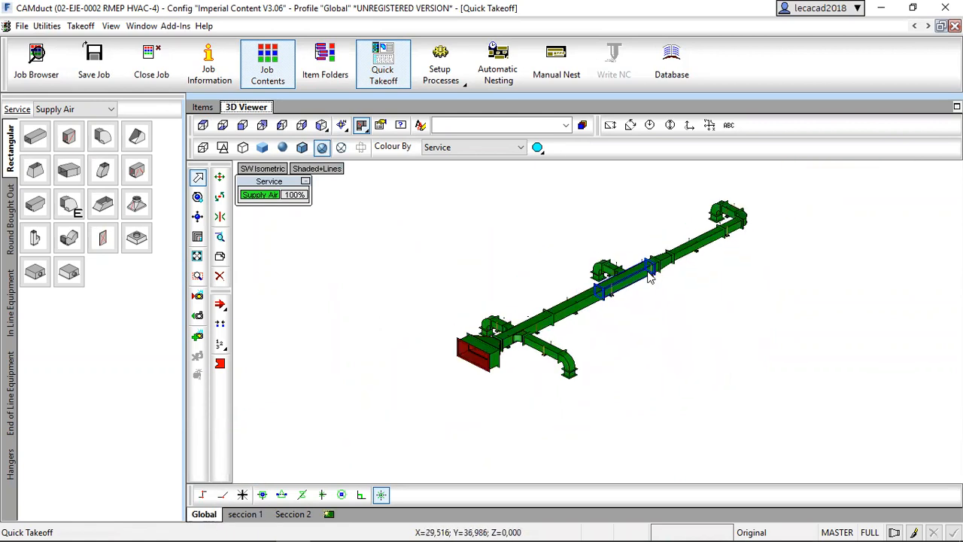
Open the first 6 x 6 straight of 13,524 inches from the item list and examine its shape, dimensions and development.
click(203, 107)
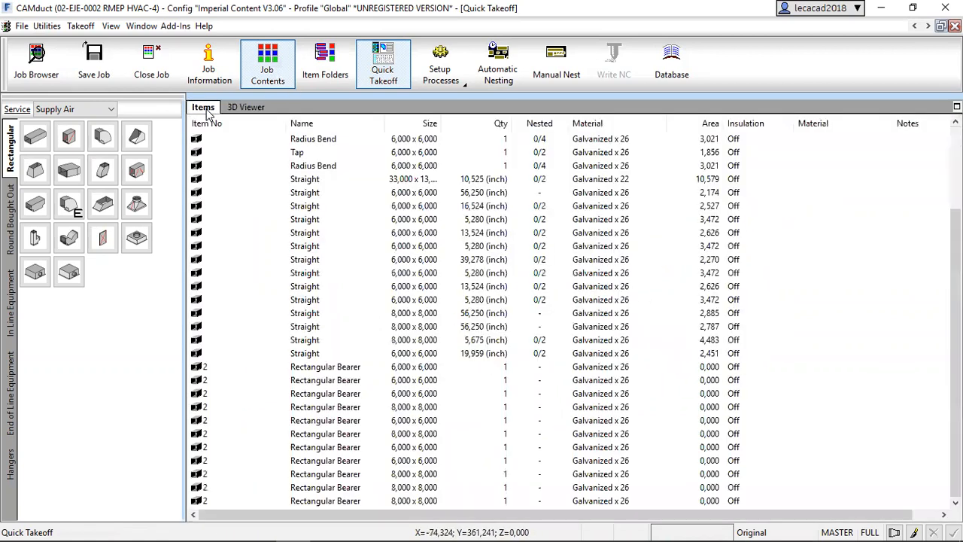
click(199, 235)
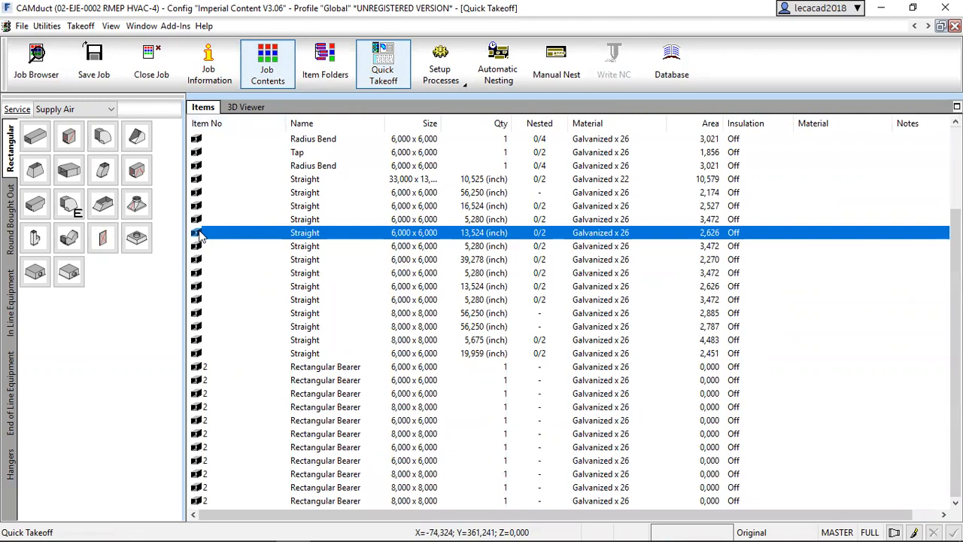
double_click(202, 235)
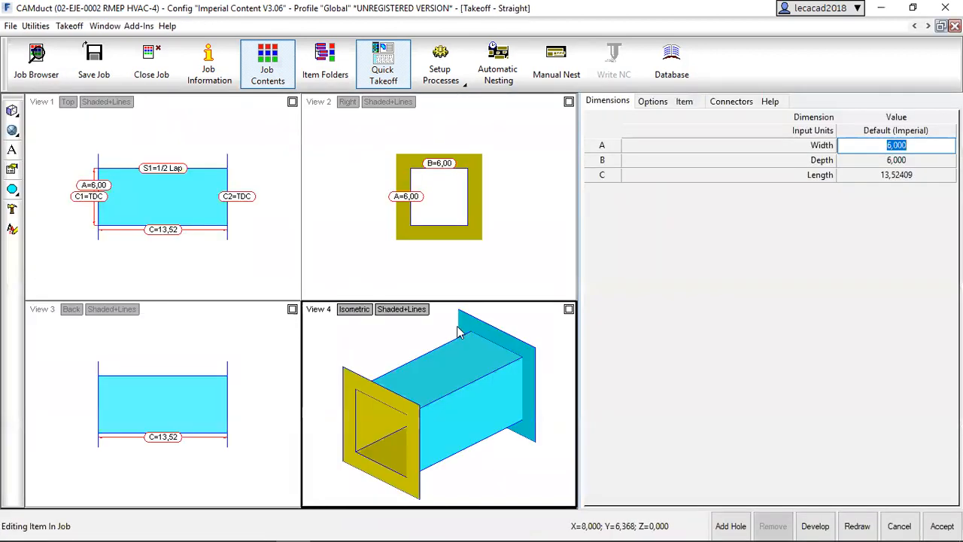
scroll(465, 357, up, 5)
drag(476, 398, 442, 348)
drag(322, 212, 565, 184)
click(883, 145)
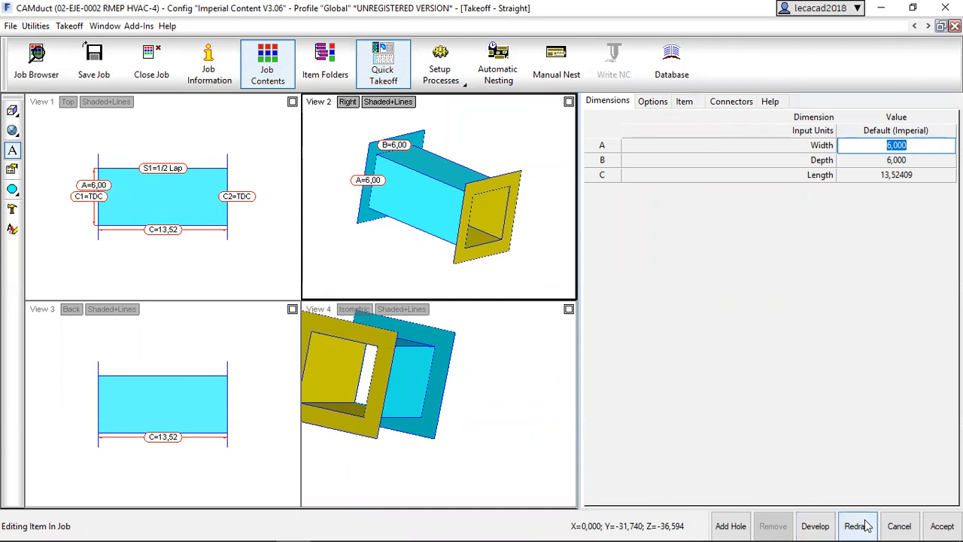
click(815, 526)
click(494, 236)
click(884, 45)
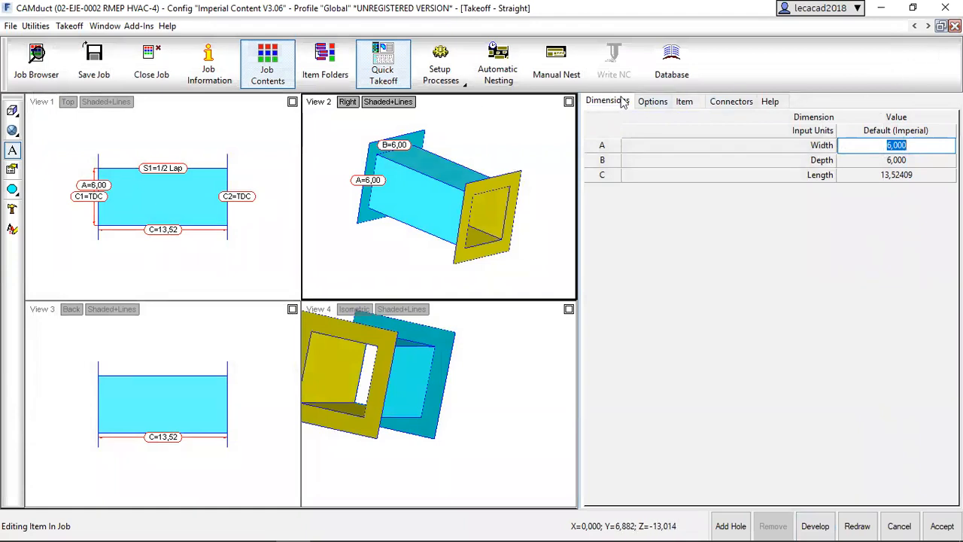
Return to the job contents and examine the operations available for the 8 x 8 transition.
click(915, 27)
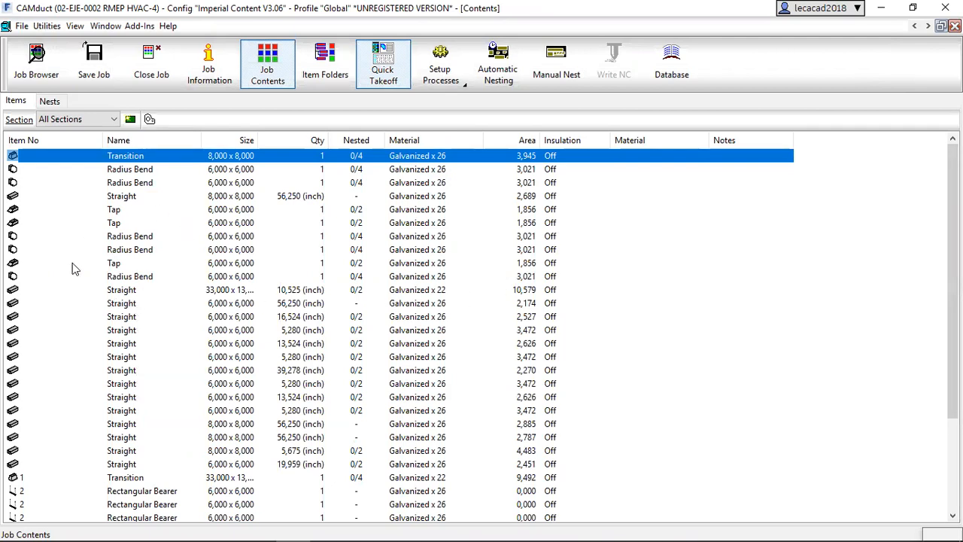
click(54, 144)
click(54, 143)
right_click(55, 161)
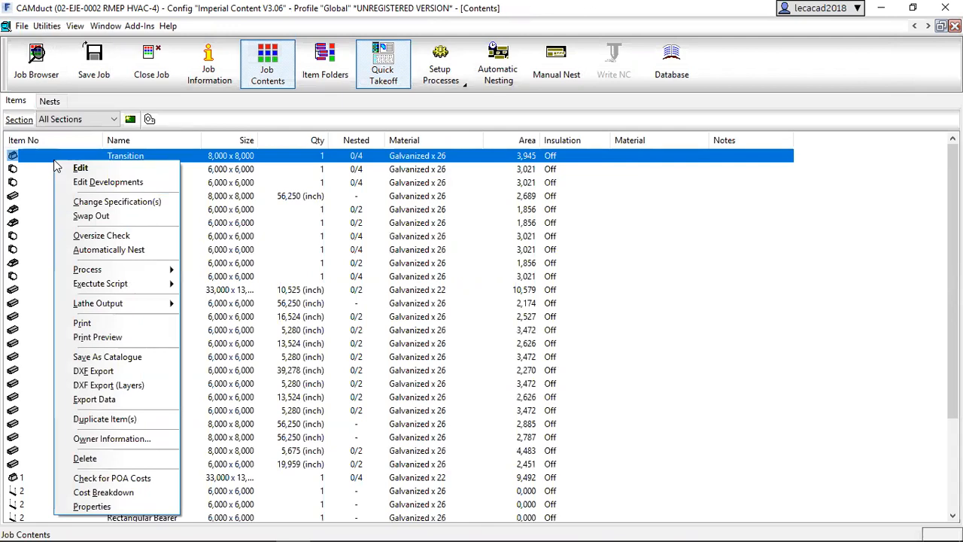
click(40, 182)
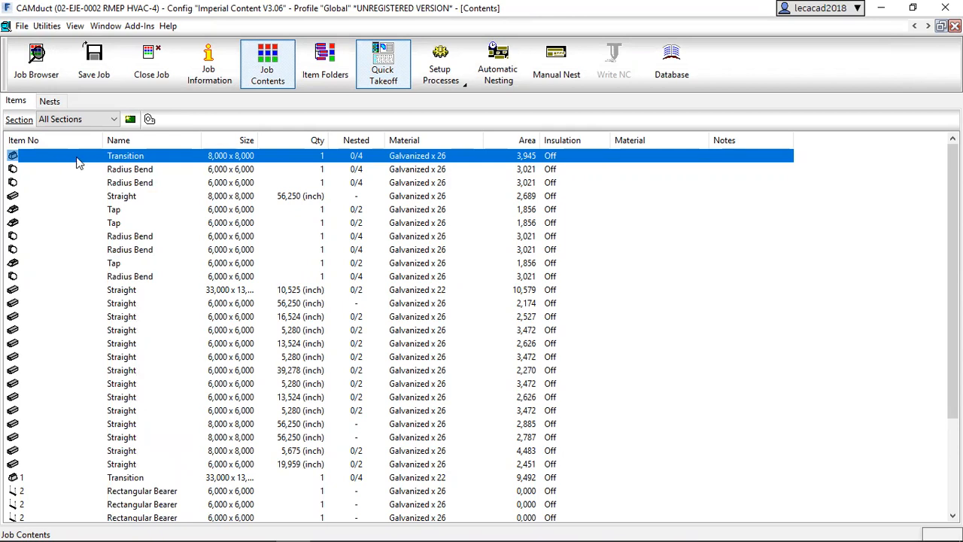
right_click(72, 158)
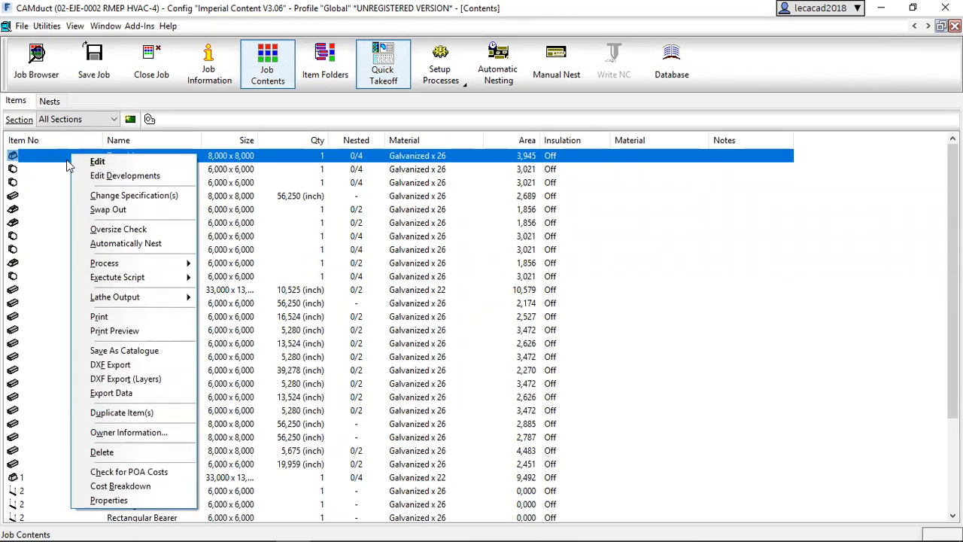
click(802, 335)
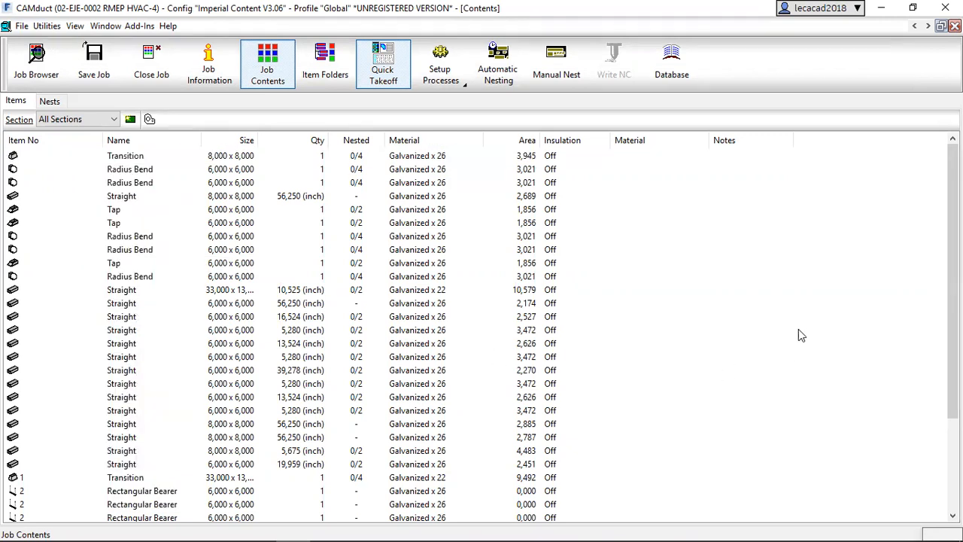
Run the oversize check on a 6 x 6 radius bend in the Quick Takeoff item list.
click(914, 25)
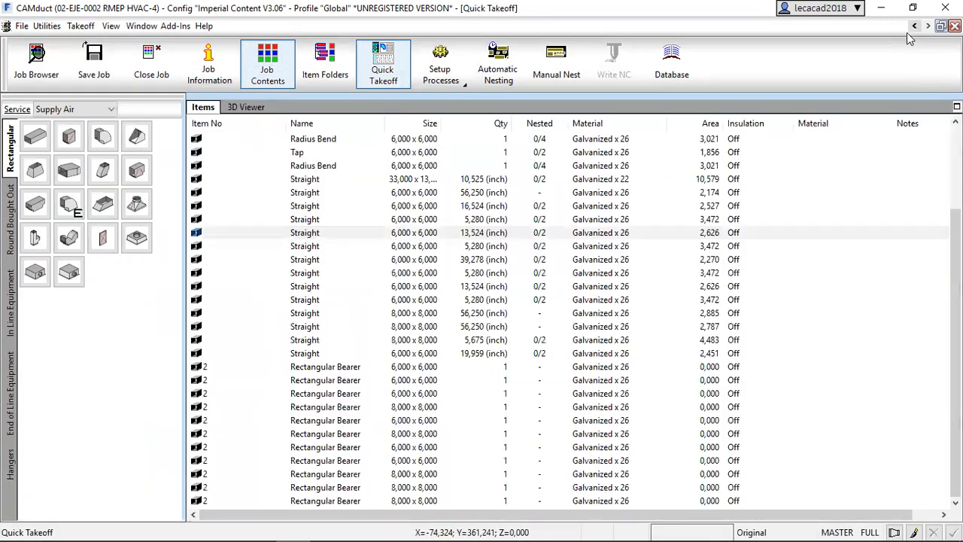
right_click(232, 143)
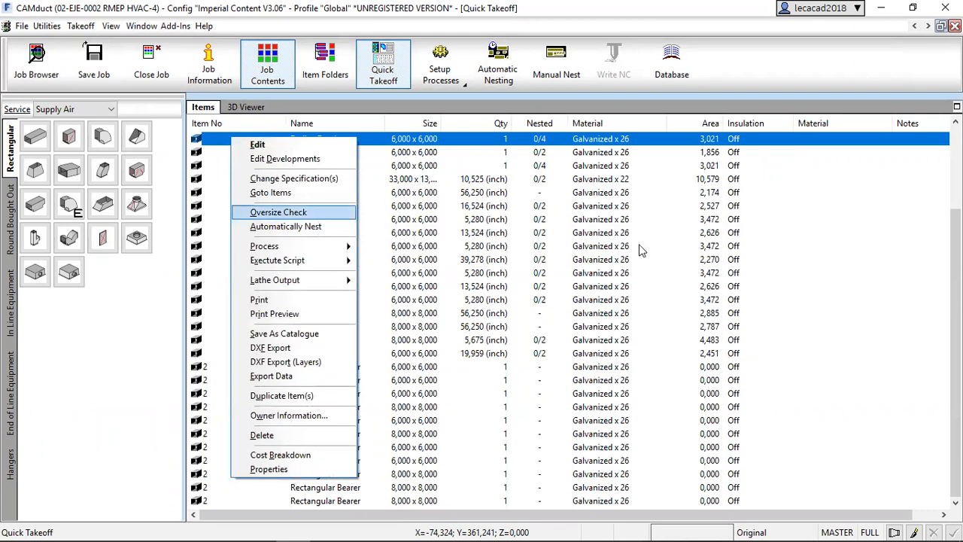
click(279, 212)
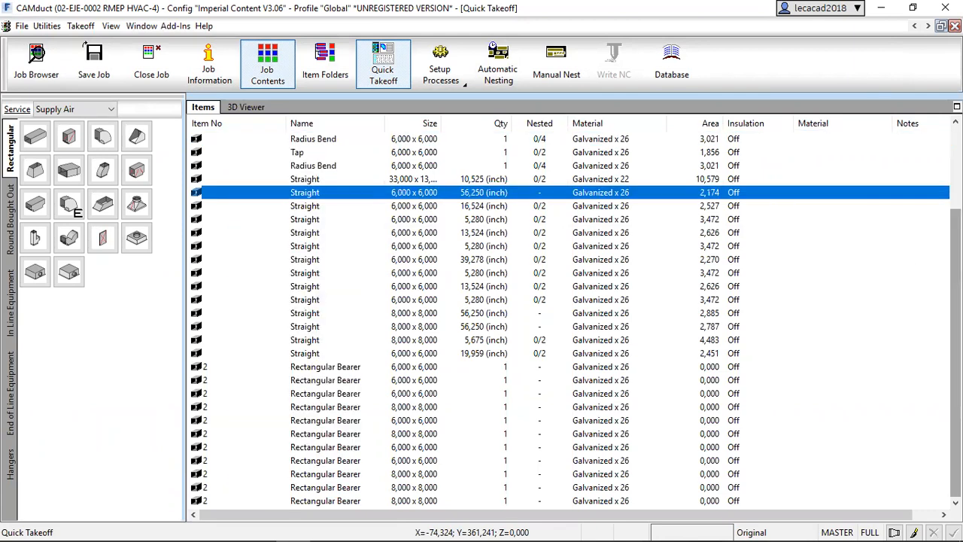
Select all items in the Quick Takeoff list, from the first transition to the last rectangular bearer.
right_click(216, 143)
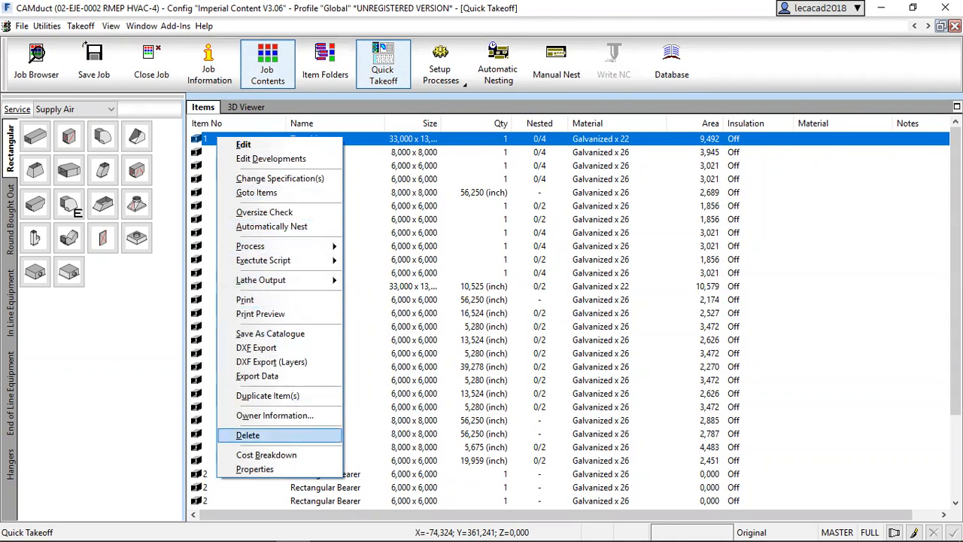
click(452, 193)
drag(956, 252, 956, 338)
shift+click(199, 502)
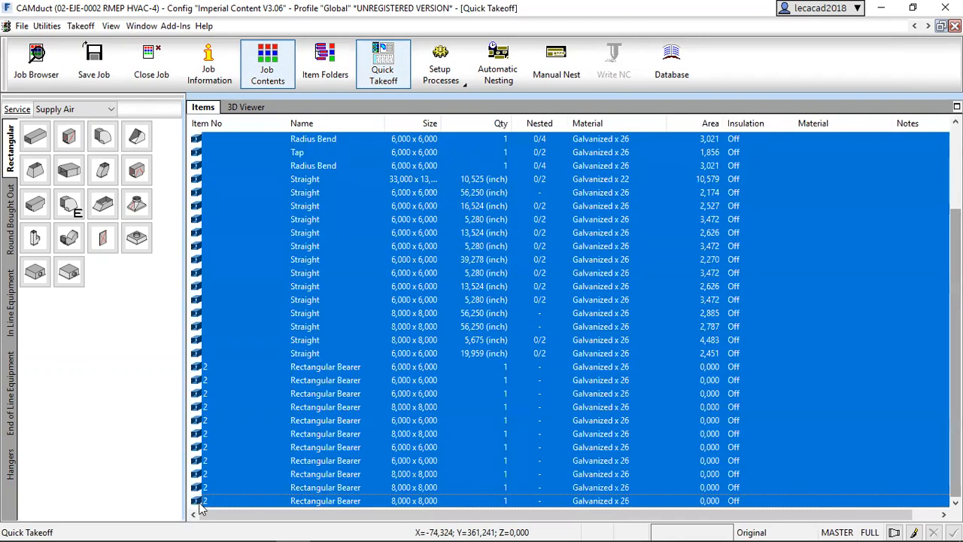
Automatically nest the selected items with a 0.500 inch margin between parts on default-size sheets and open the first nested sheet.
right_click(259, 309)
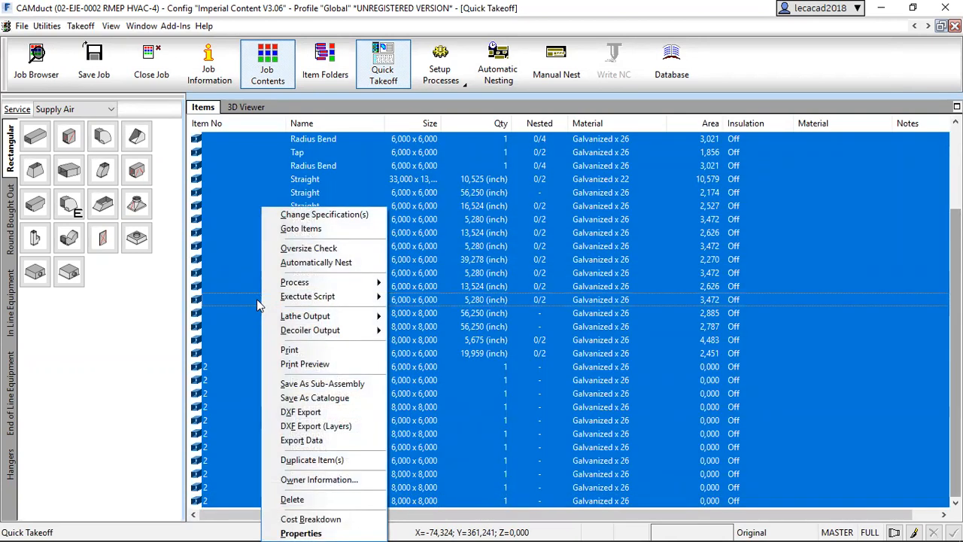
click(313, 262)
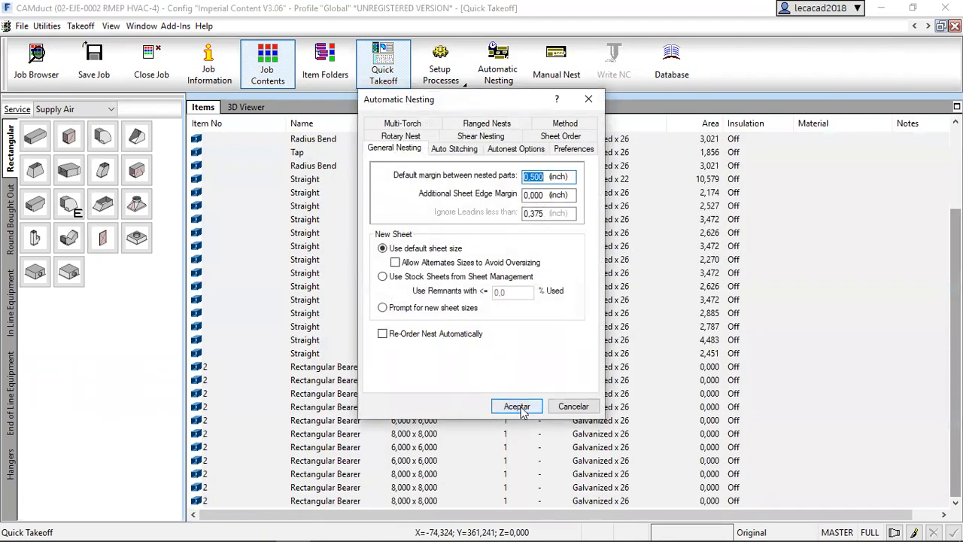
click(517, 406)
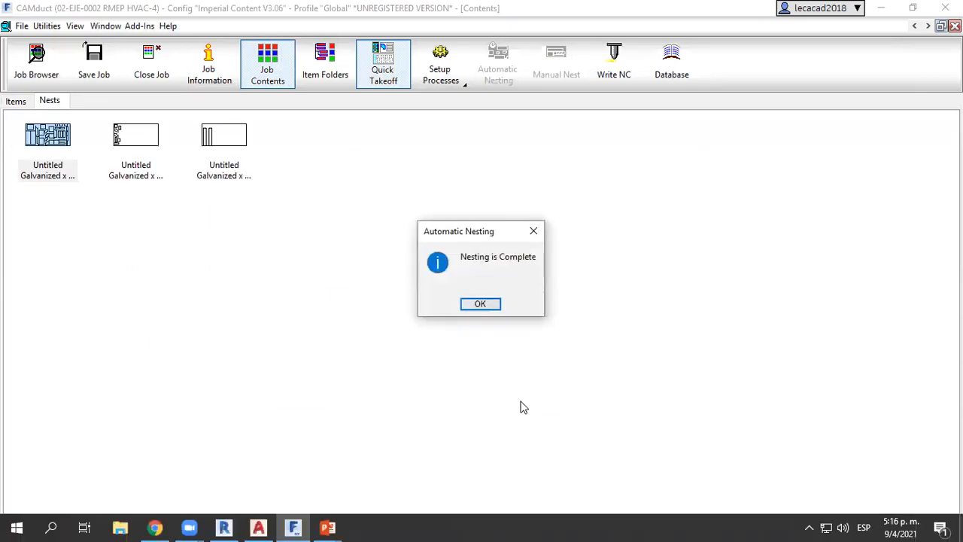
click(480, 303)
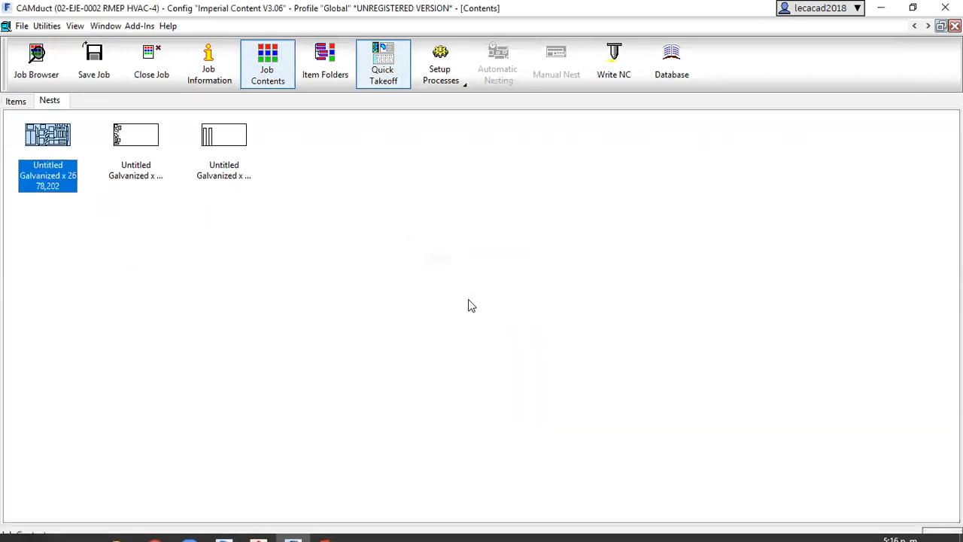
double_click(48, 137)
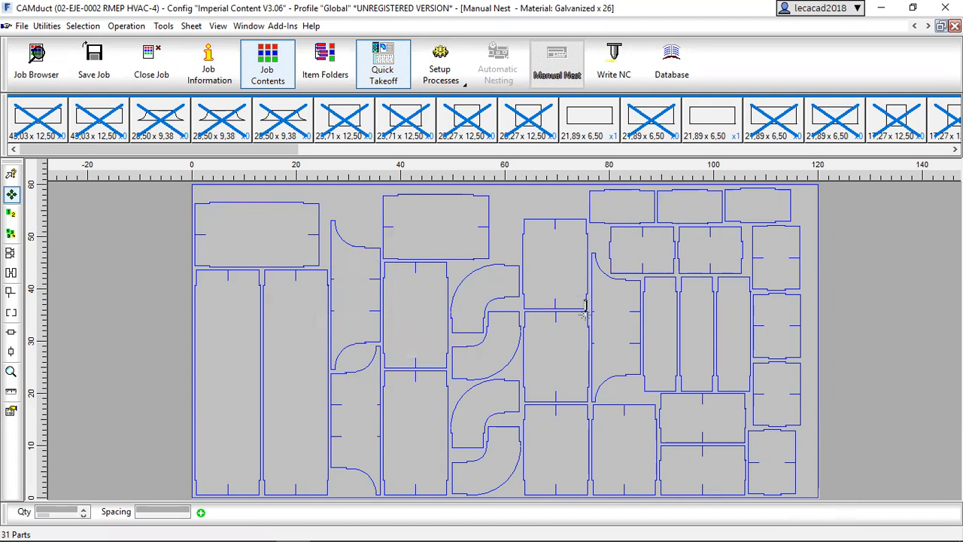
Write flatbed NC data for the nested sheets within the range 1001 to 9999999, using the Default (D6 Post Processor) machine.
click(615, 66)
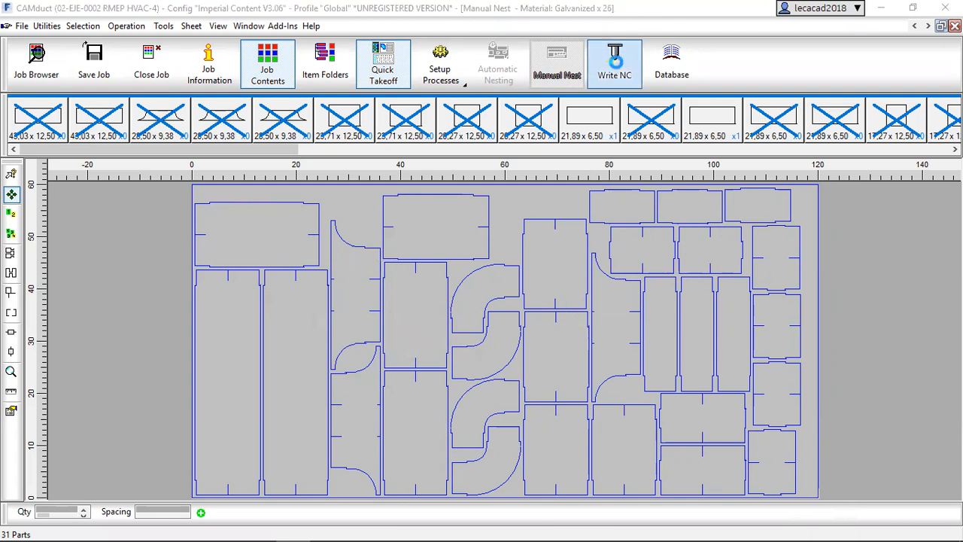
click(473, 307)
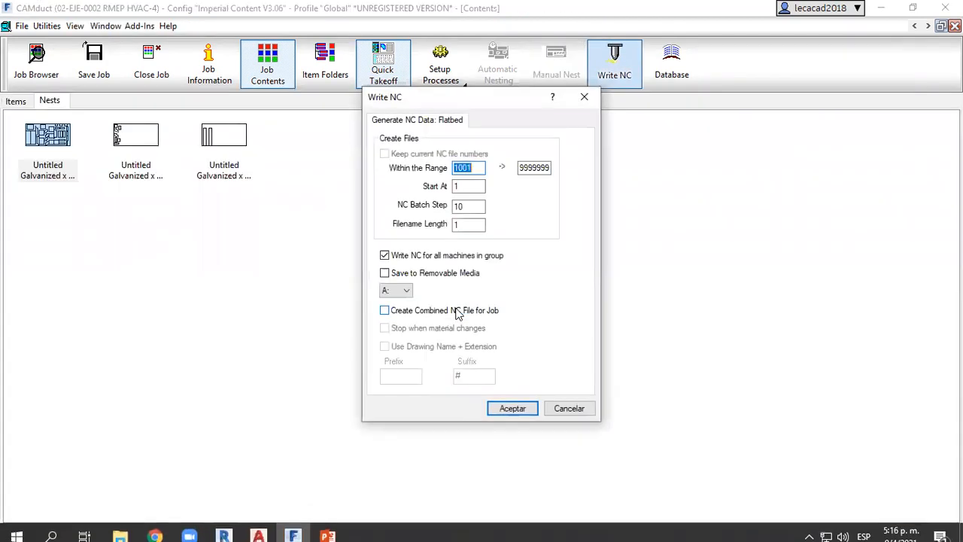
click(511, 409)
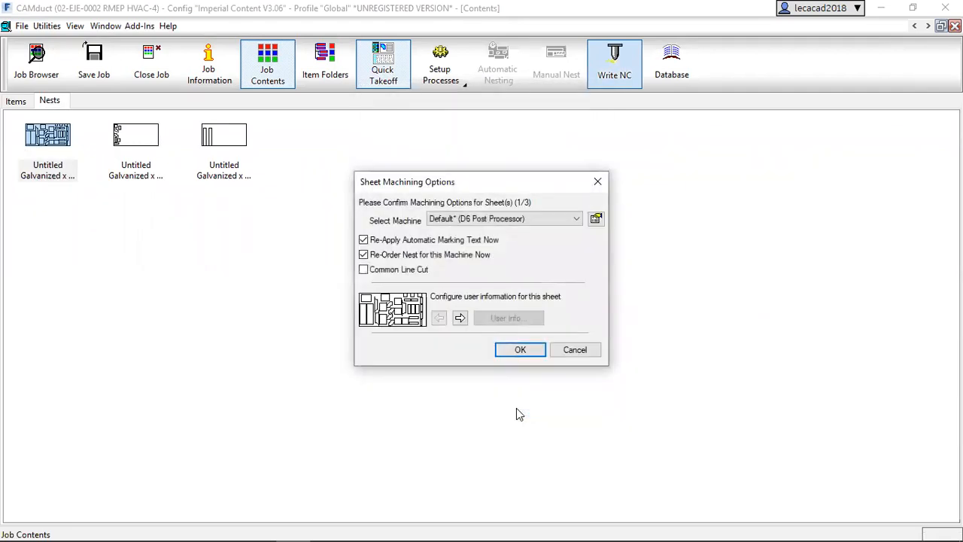
click(461, 319)
click(439, 320)
click(525, 351)
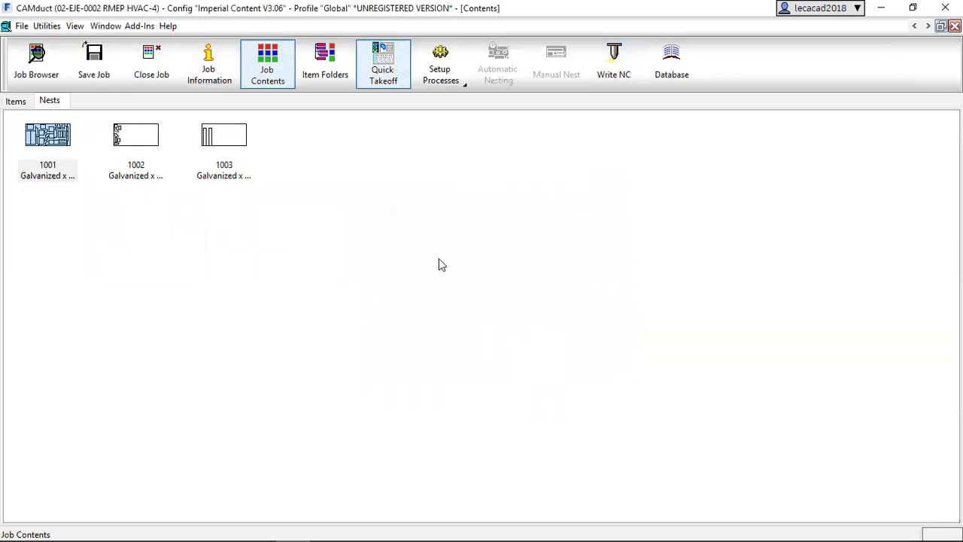
Go through the open takeoff windows back to the job's nests and reopen sheet 1001 for manual nesting.
click(914, 26)
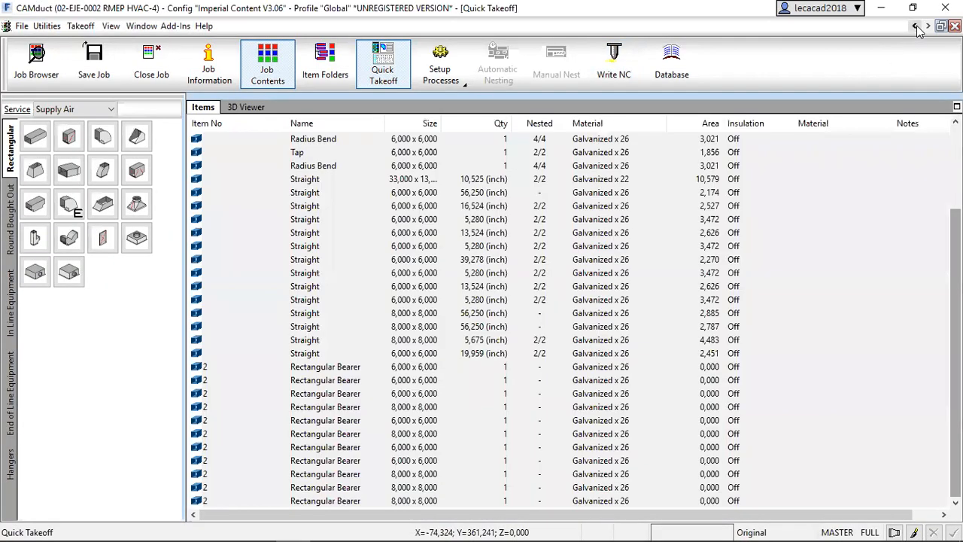
click(929, 26)
click(929, 26)
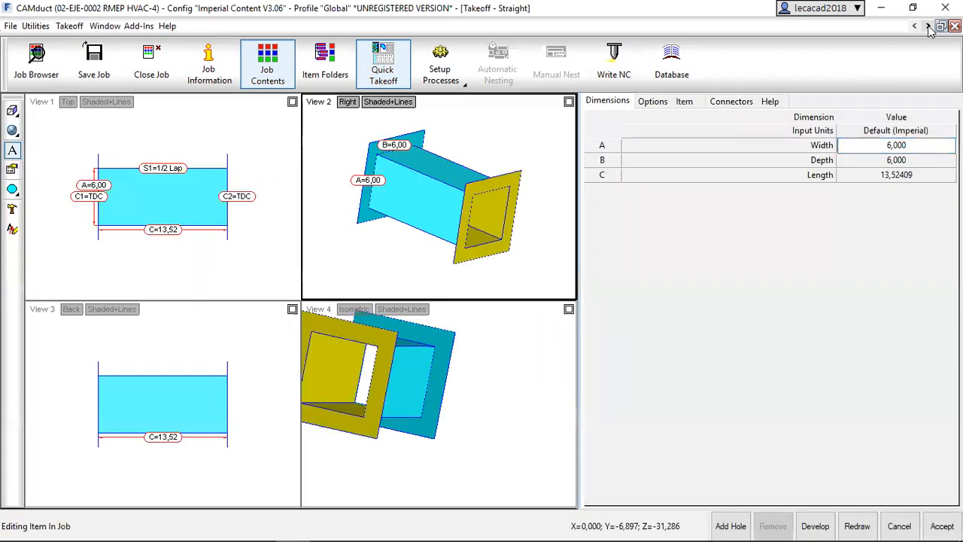
click(929, 27)
click(929, 26)
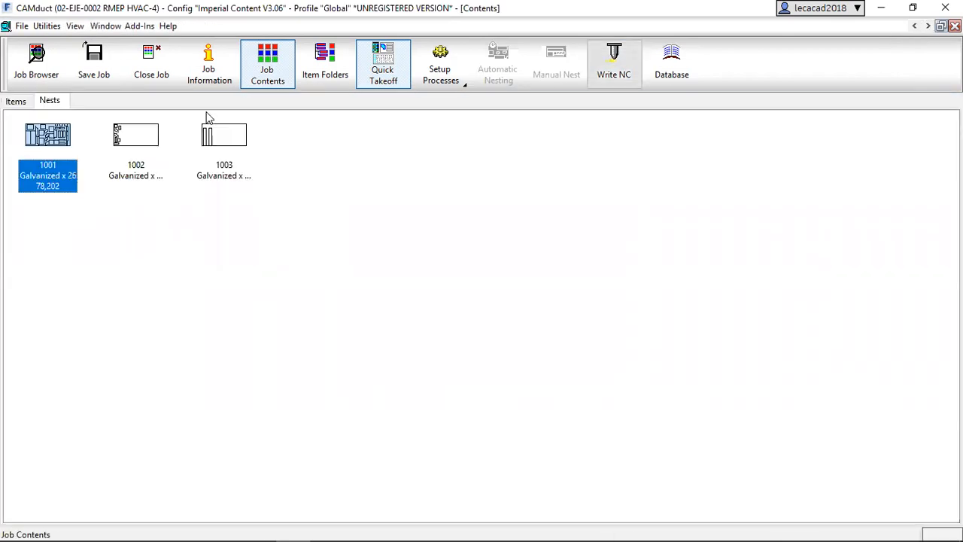
double_click(58, 135)
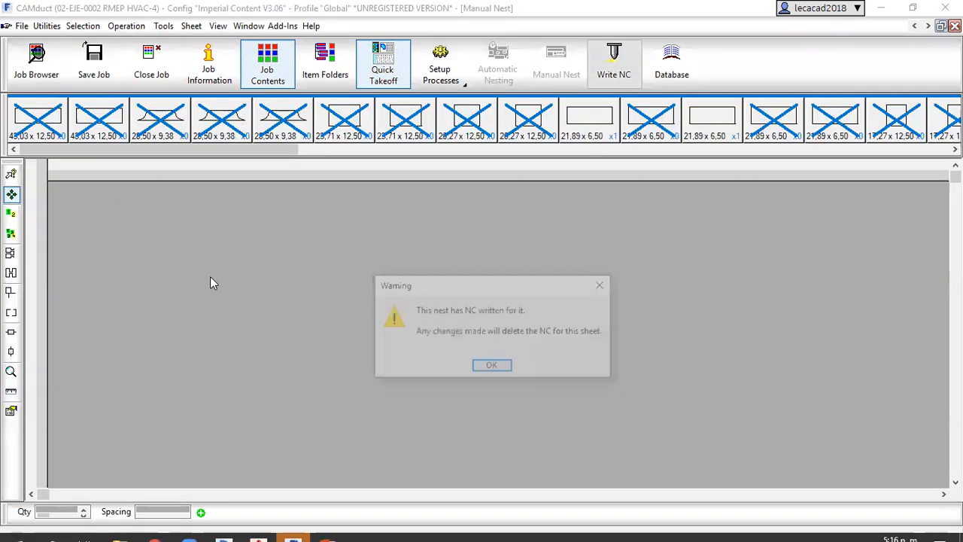
click(494, 364)
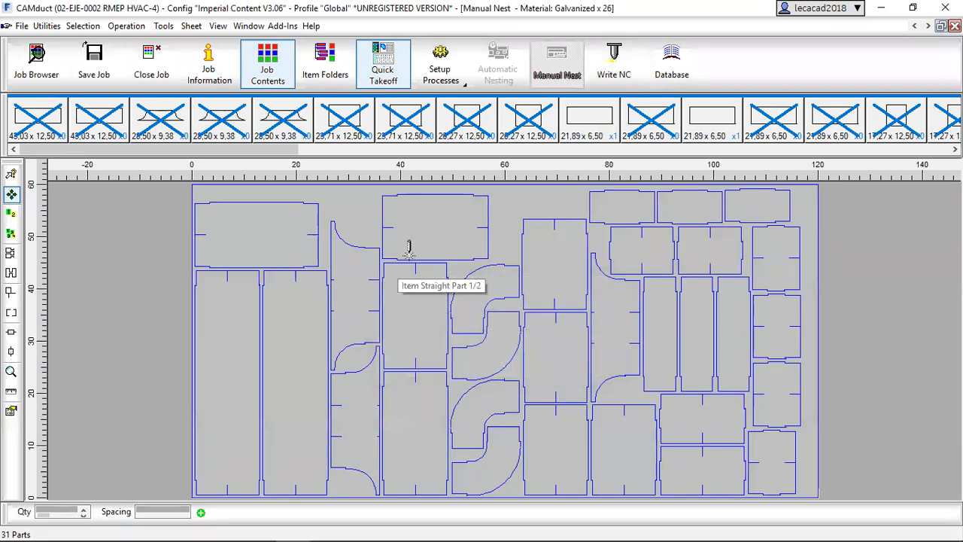
Try to rotate the uppermost radius bend part on the nested sheet, accepting the deletion of the sheet's NC.
click(531, 258)
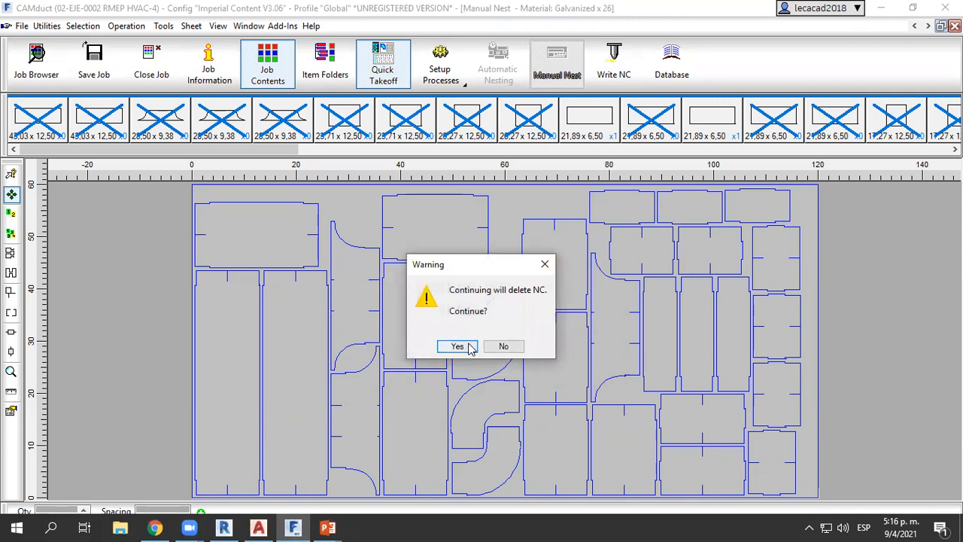
click(501, 347)
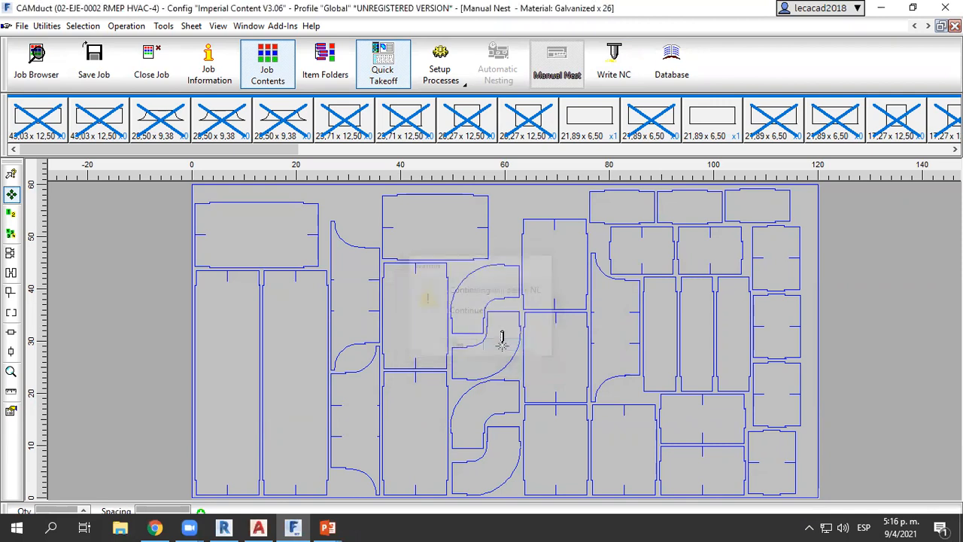
click(476, 304)
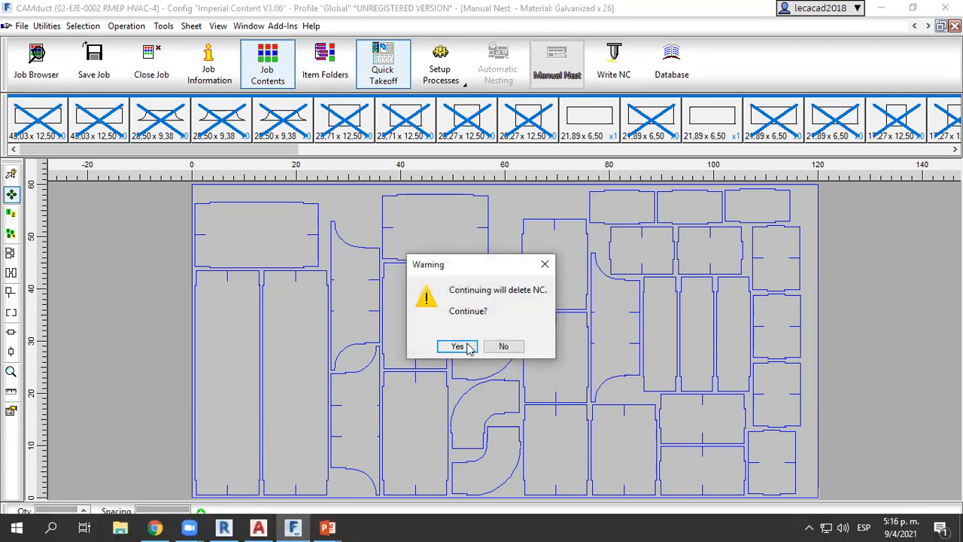
click(459, 344)
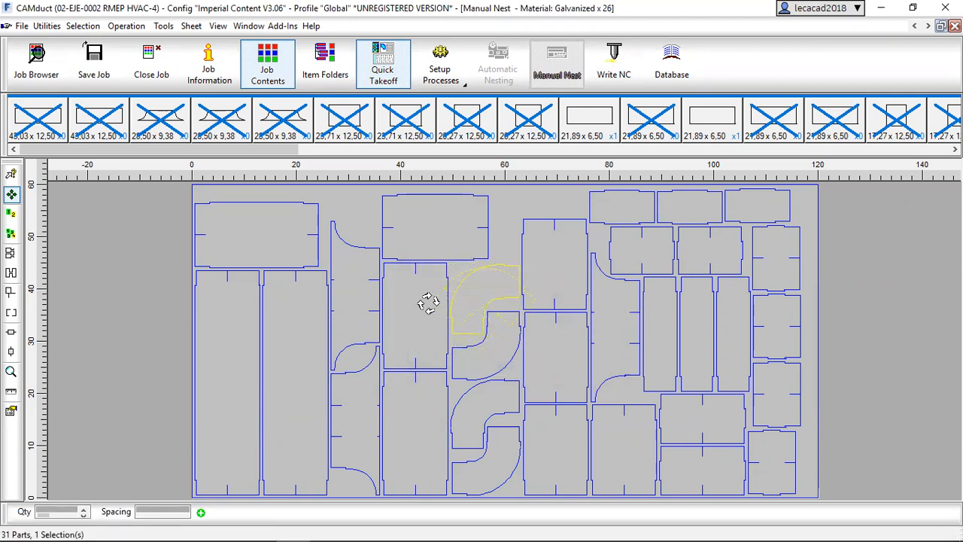
drag(455, 337, 448, 335)
click(450, 348)
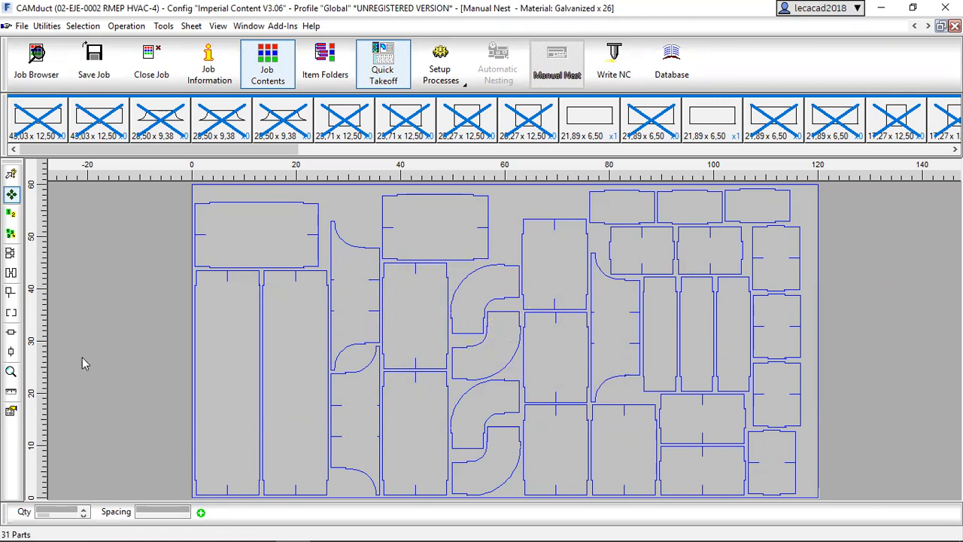
Write the NC again from the open nested sheet, look at the neighbouring sheet and return to the first one.
click(11, 393)
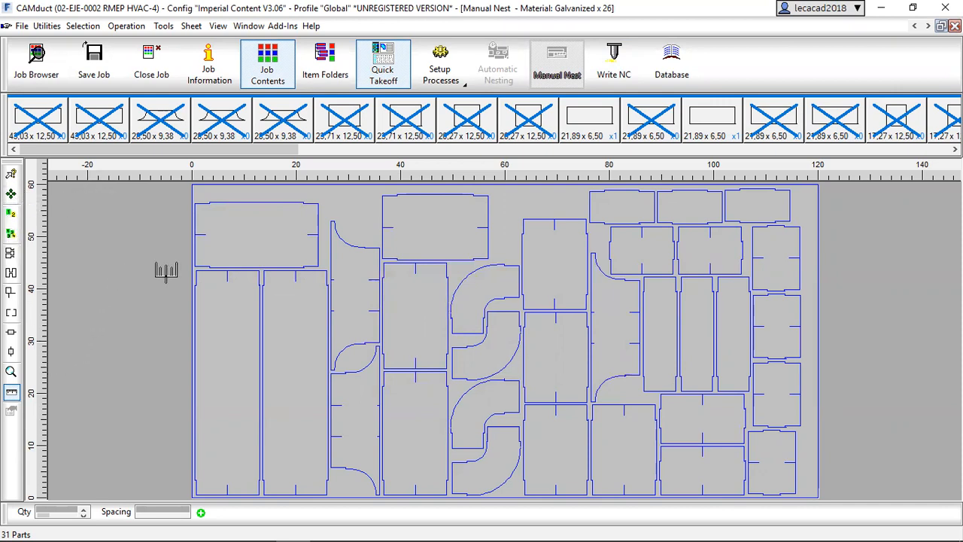
click(191, 26)
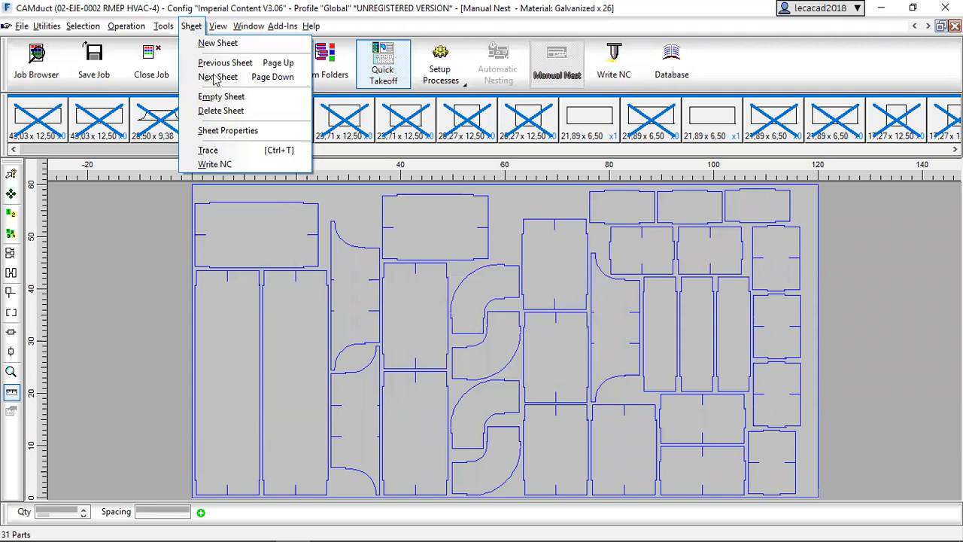
click(222, 164)
click(510, 406)
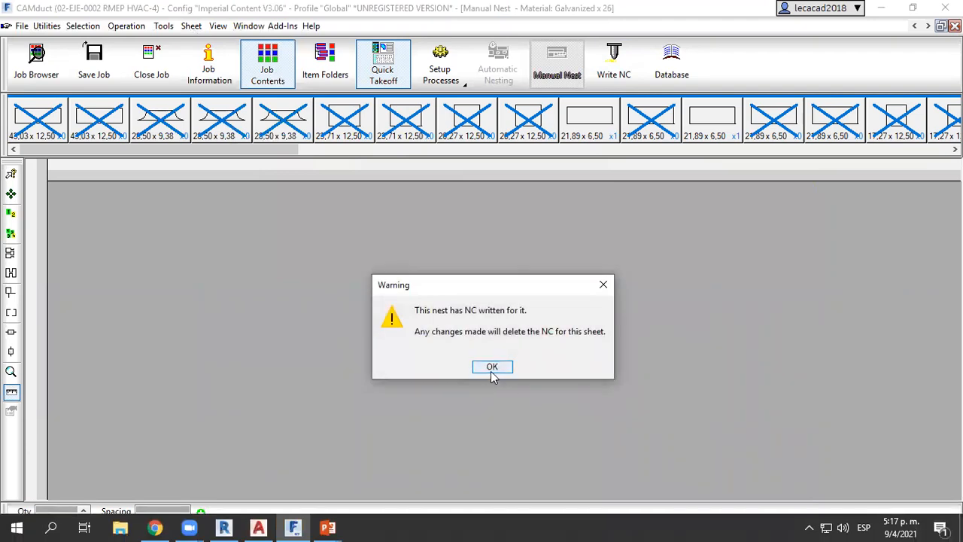
click(491, 367)
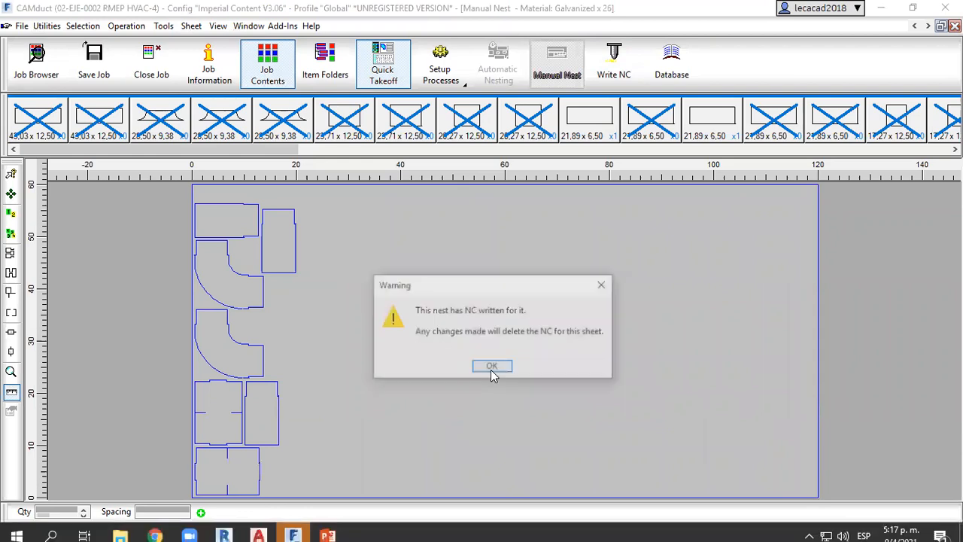
click(492, 368)
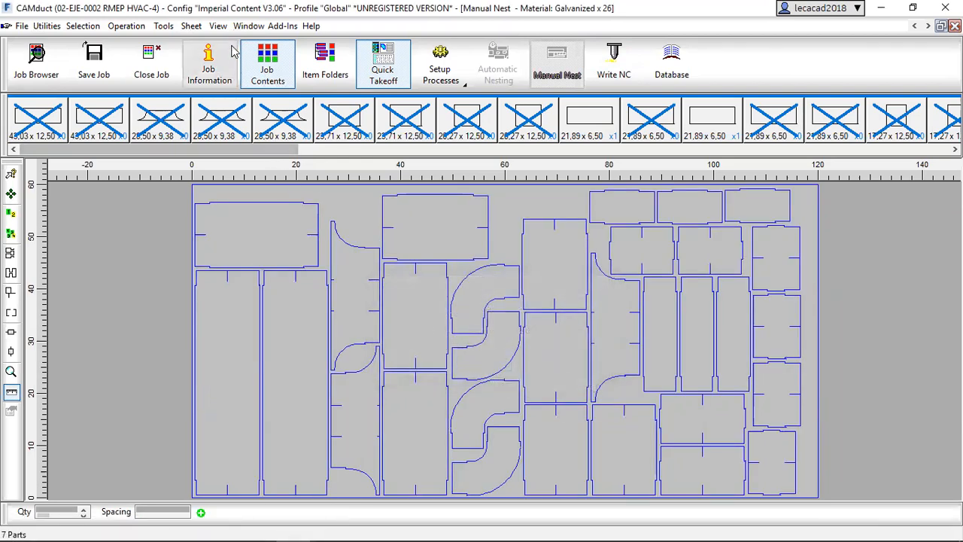
Run the real-time trace of the first nested sheet's cutting sequence at a speed above normal.
click(192, 30)
click(209, 150)
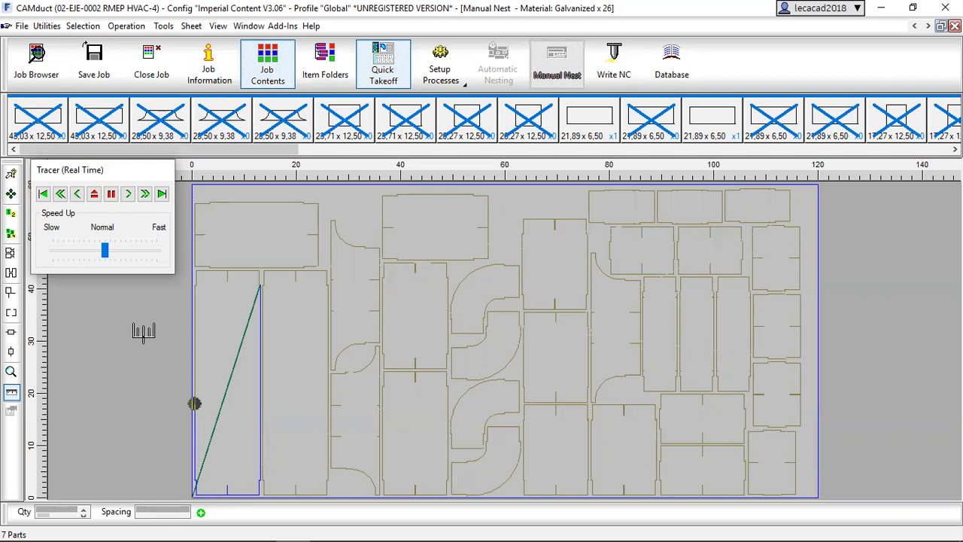
drag(104, 251, 126, 254)
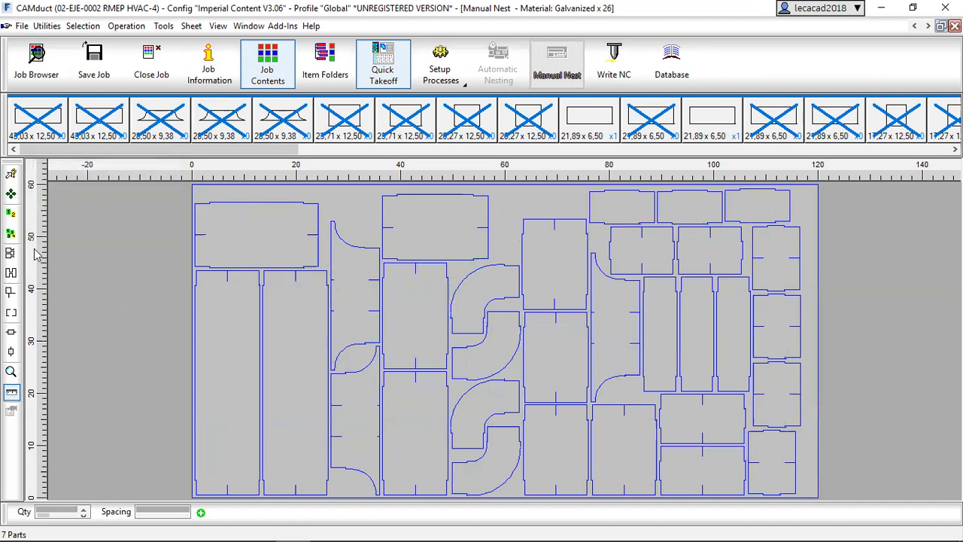
Close the manual nest and all the other open contents and takeoff windows of the job.
click(11, 175)
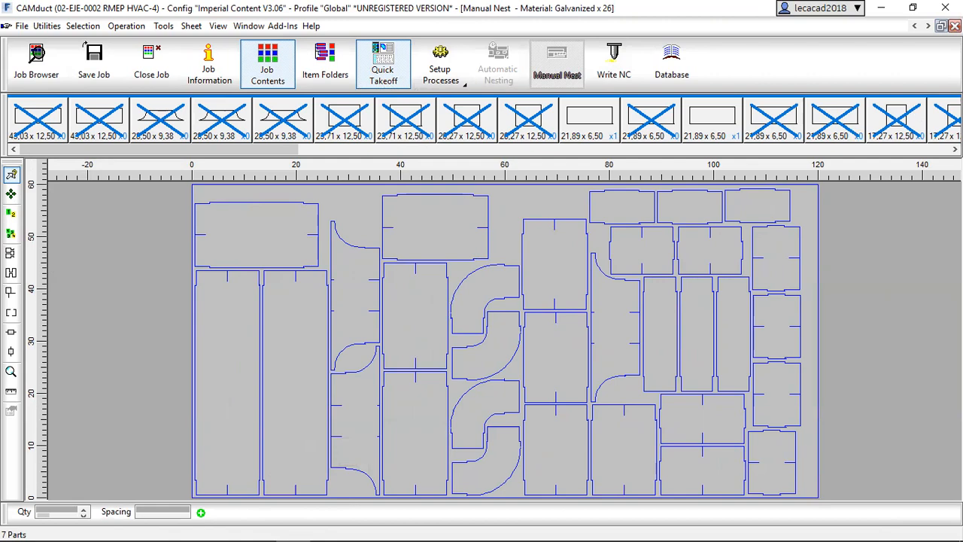
click(954, 25)
click(955, 26)
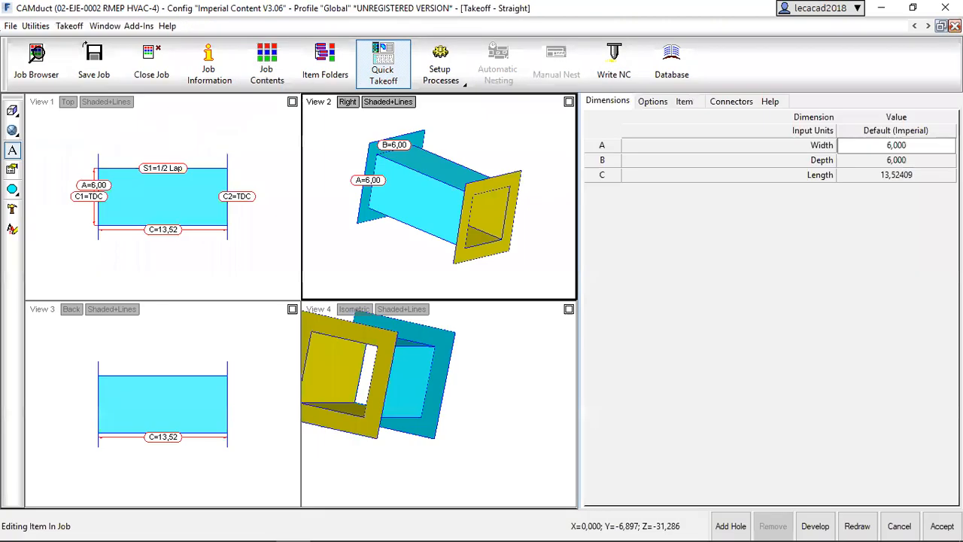
click(955, 26)
click(955, 26)
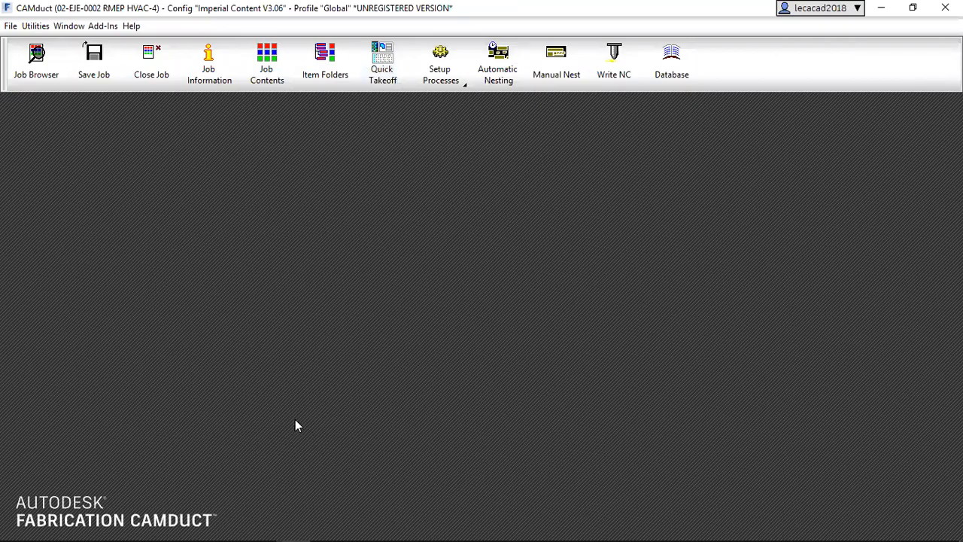
Switch to AutoCAD and examine the supply duct run with its hangers, from close up and as a whole.
key(alt+Tab)
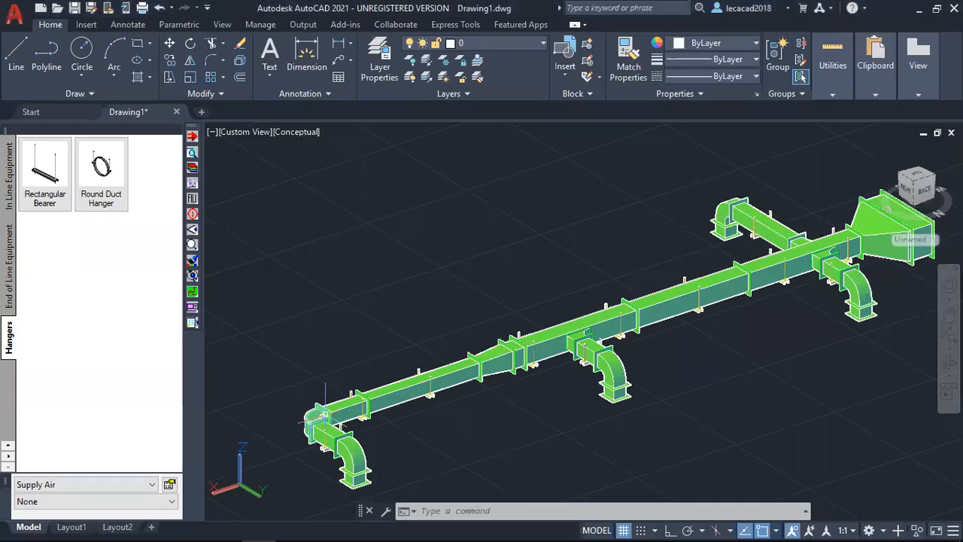
middle_drag(459, 361, 466, 299)
scroll(481, 339, up, 3)
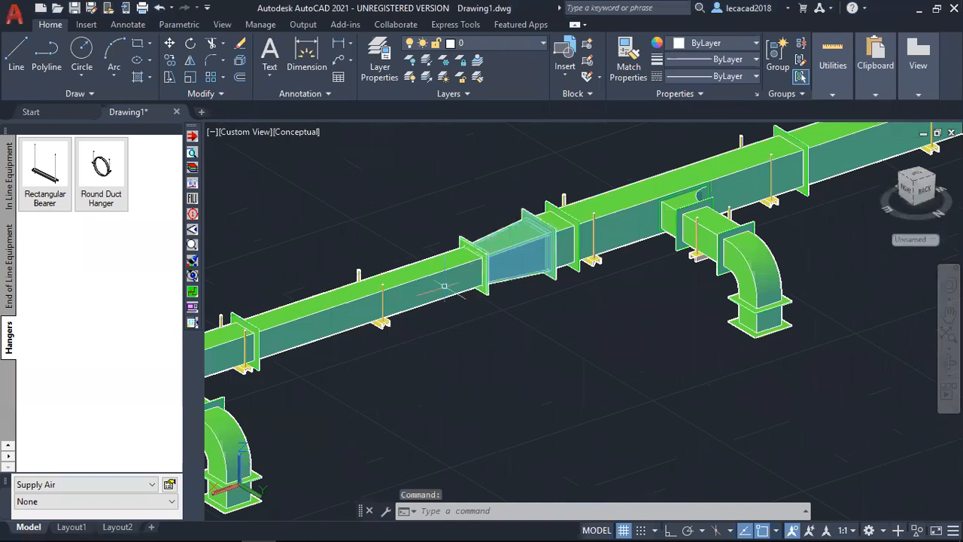
scroll(444, 287, down, 5)
scroll(641, 346, down, 2)
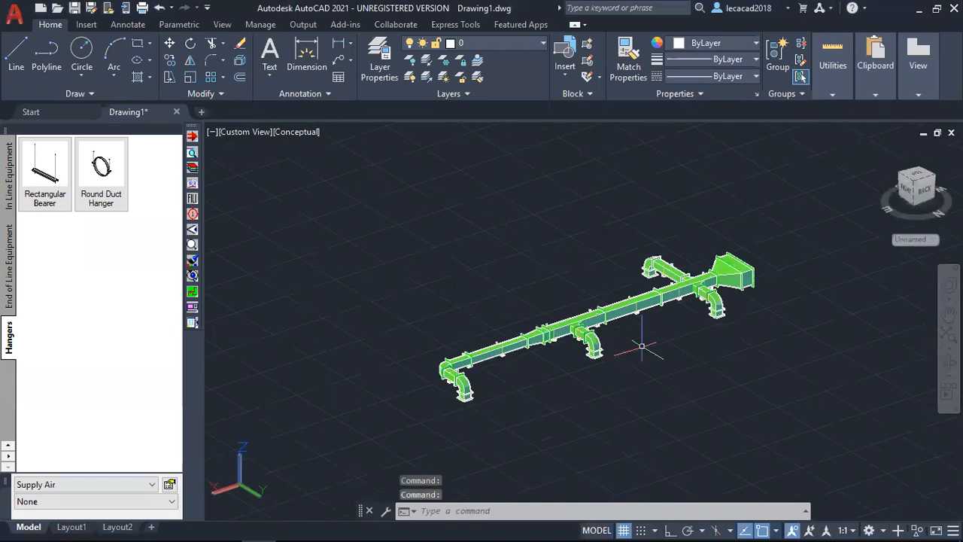
middle_drag(641, 346, 626, 346)
scroll(625, 349, up, 2)
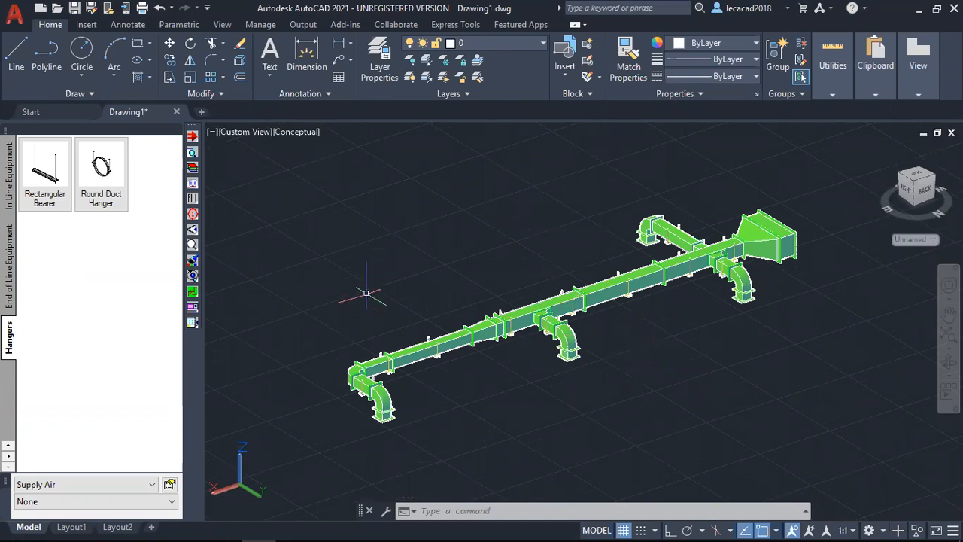
Switch to Revit and create a new project from the Imperial-Systems Template.
key(alt+Tab)
key(alt+Tab)
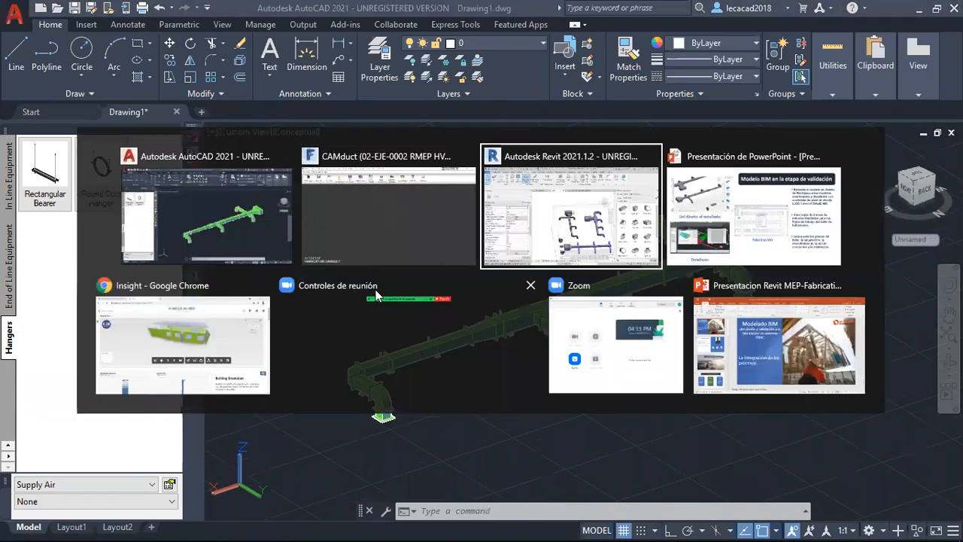
shift+middle_drag(405, 337, 519, 335)
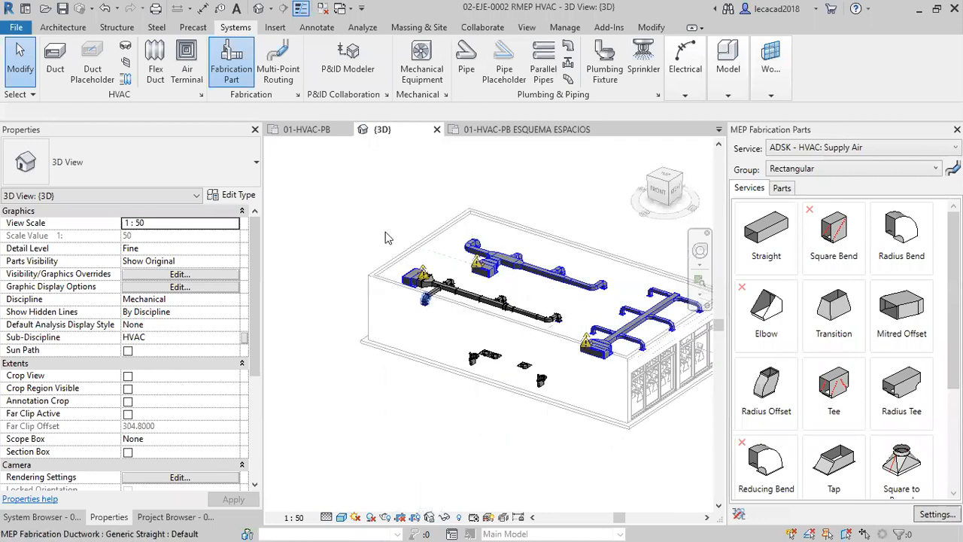
click(16, 30)
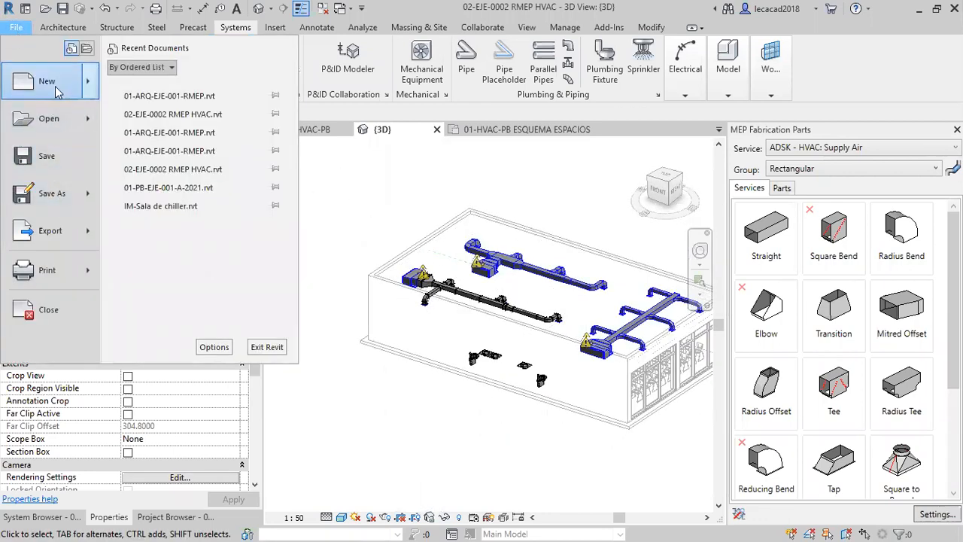
mouse_move(53, 83)
click(150, 84)
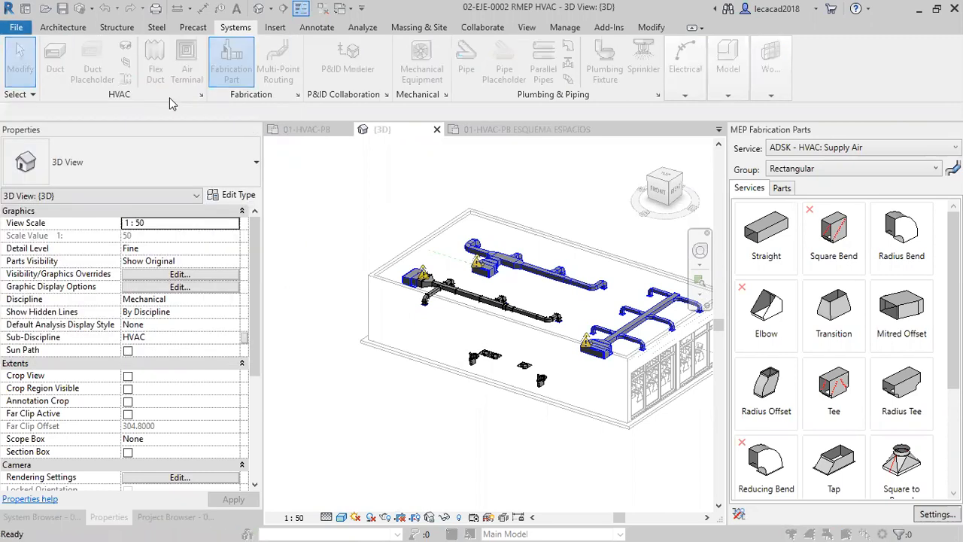
click(569, 333)
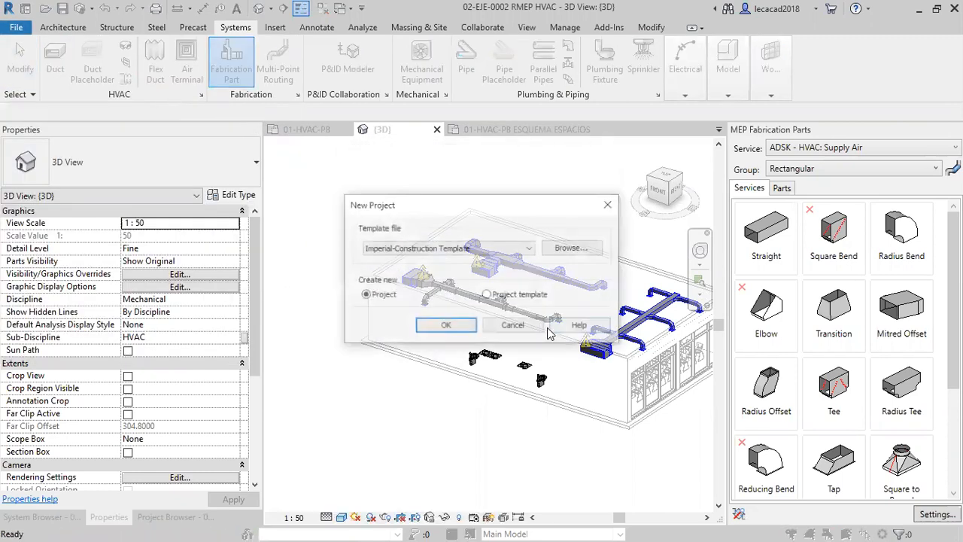
click(514, 250)
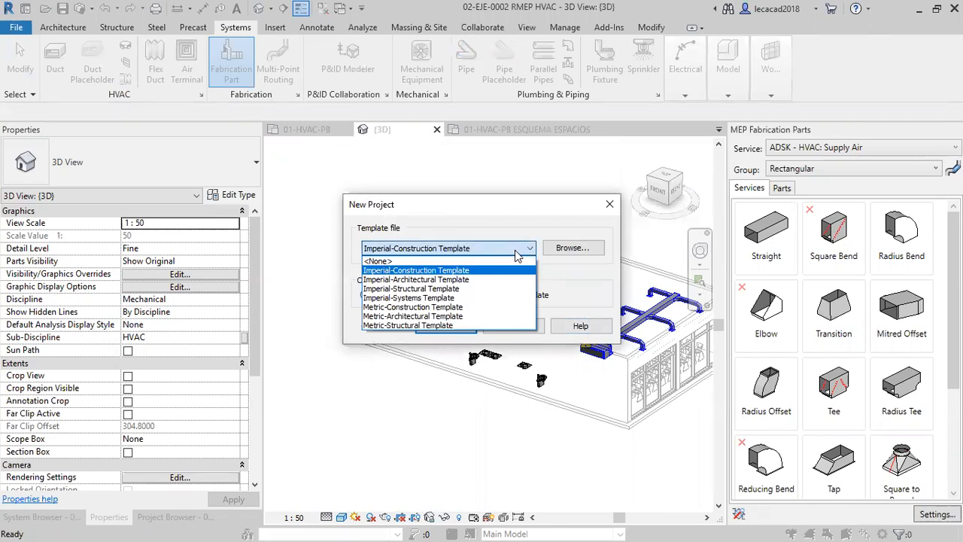
click(410, 298)
click(441, 329)
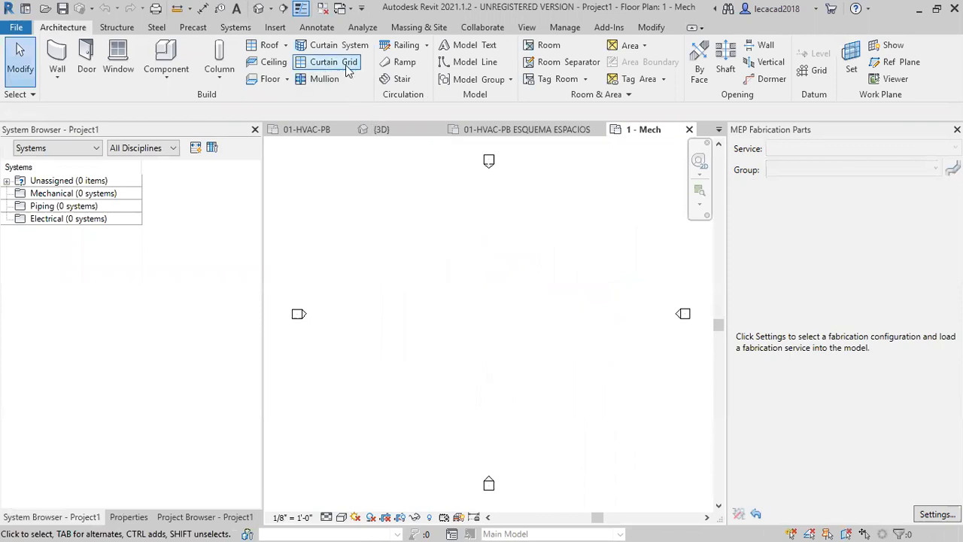
Import the MEP fabrication job file 02-EJE-0002 RMEP HVAC-4 with the Imperial Content V3.06 fabrication configuration.
click(609, 28)
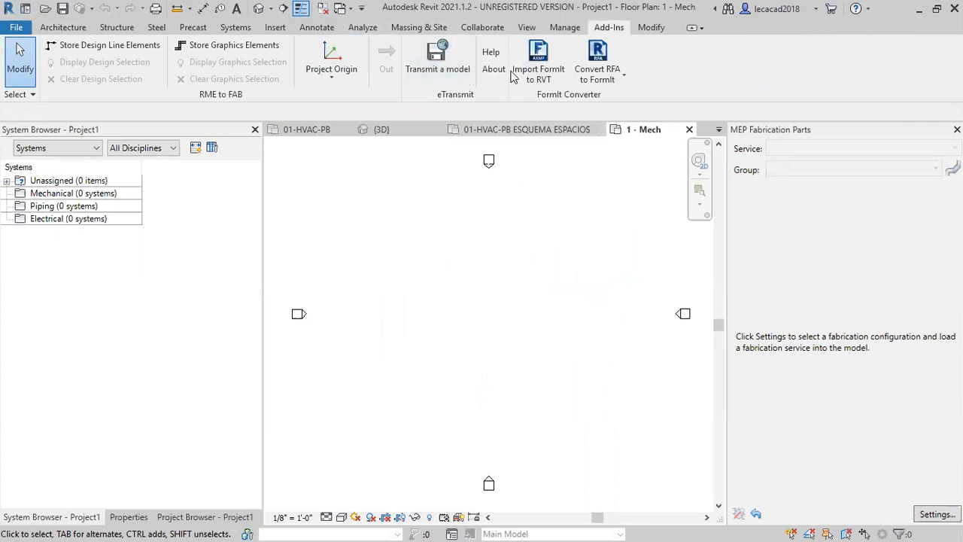
click(276, 28)
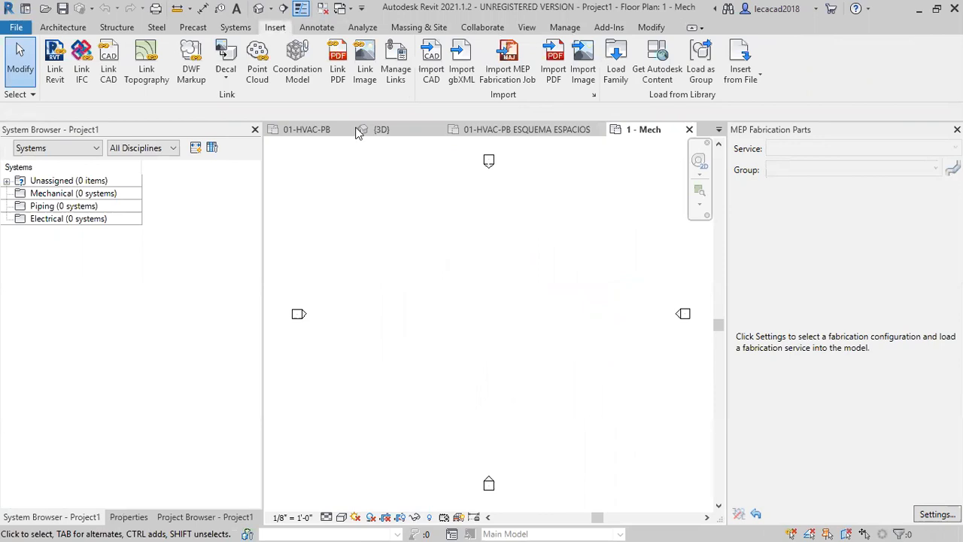
click(516, 70)
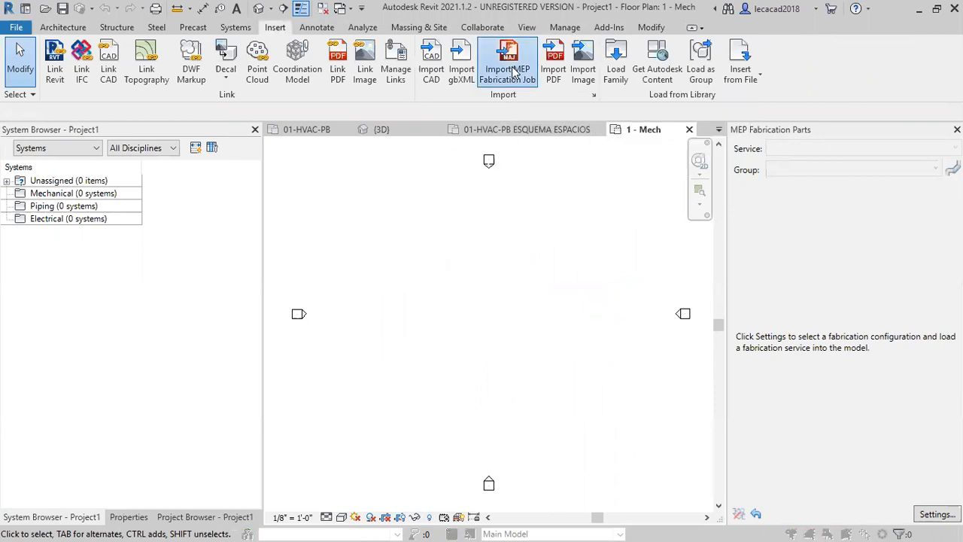
click(522, 256)
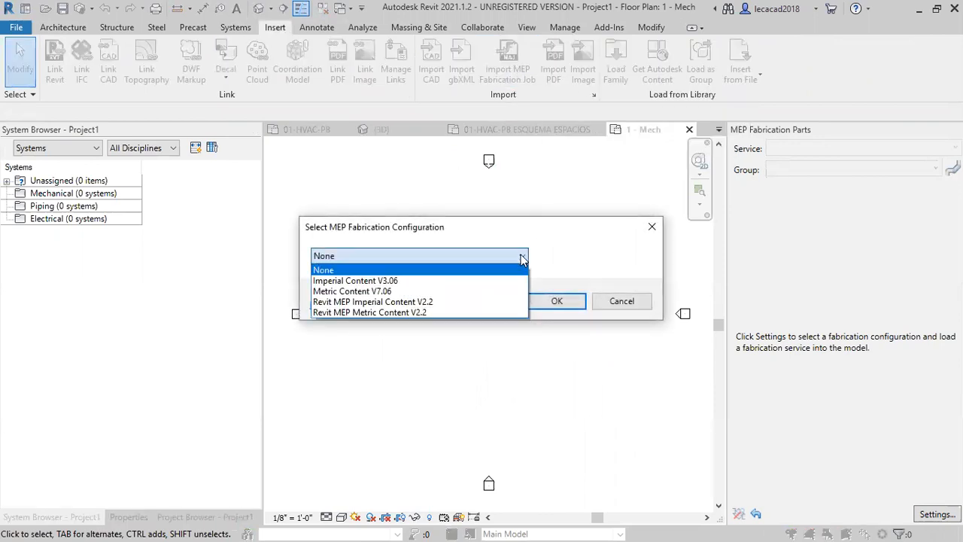
click(374, 283)
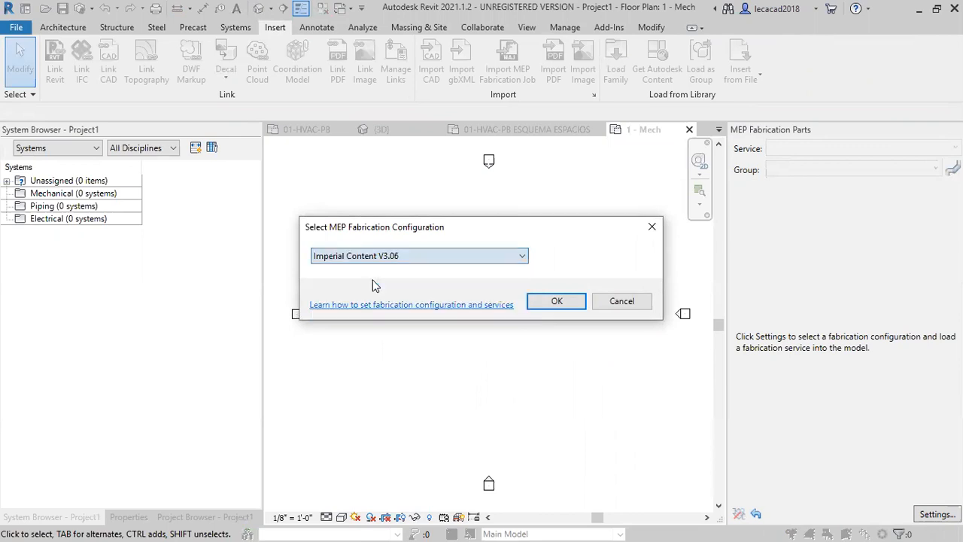
click(553, 301)
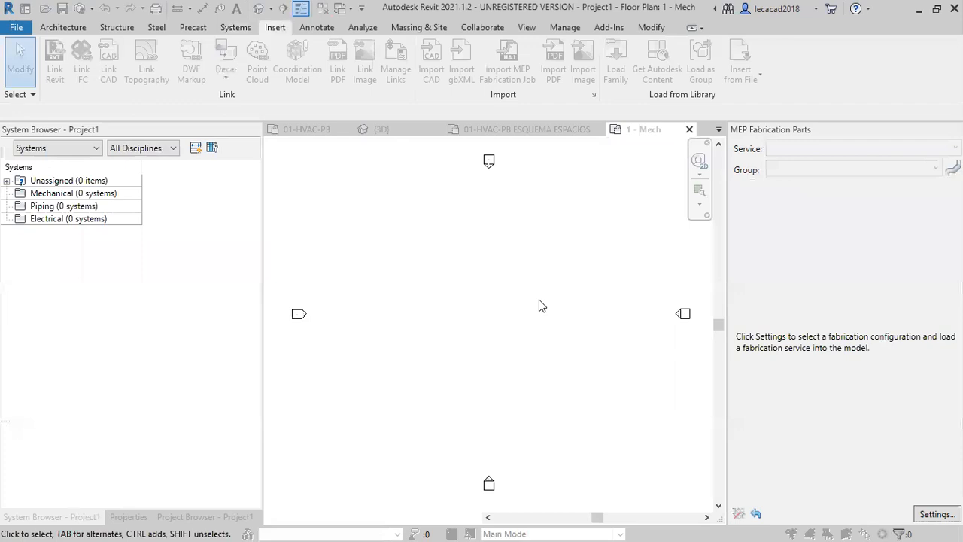
click(686, 201)
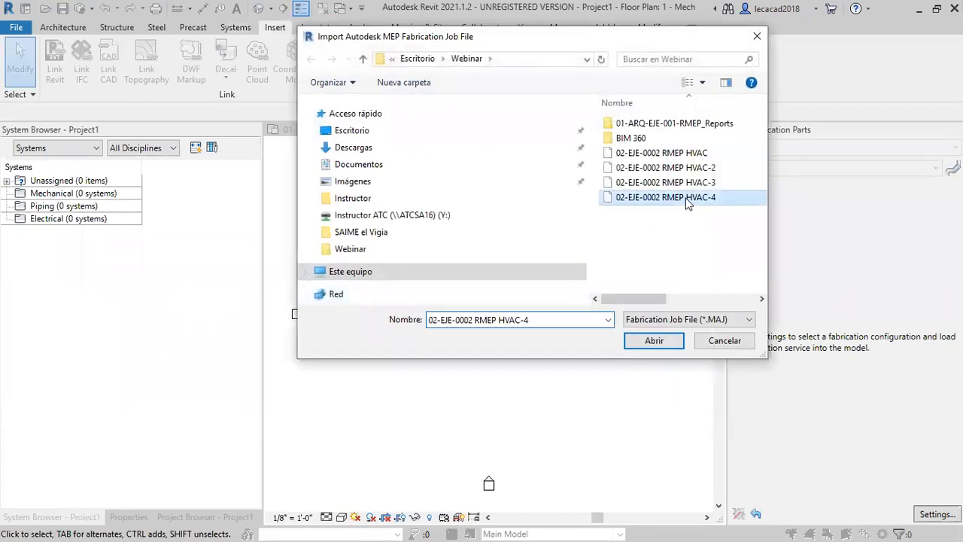
click(654, 341)
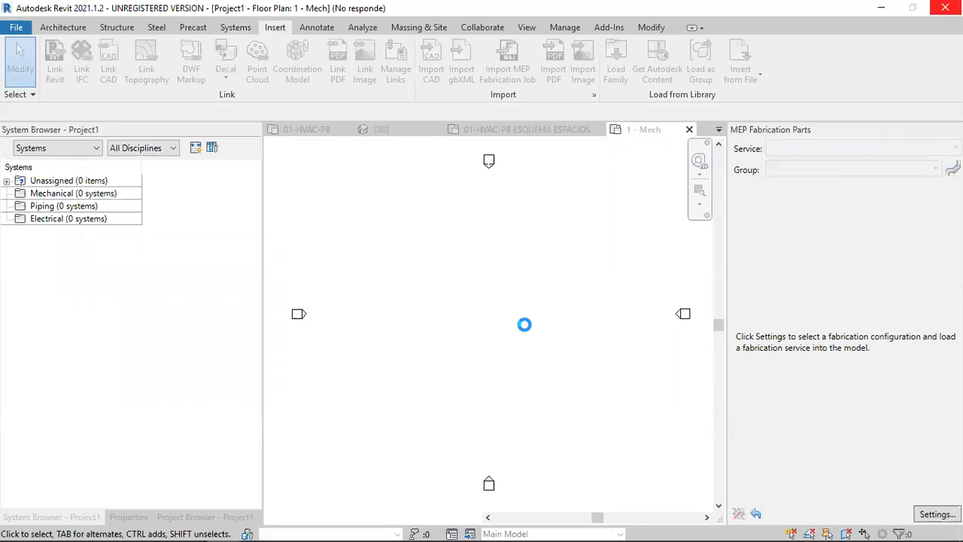
click(558, 293)
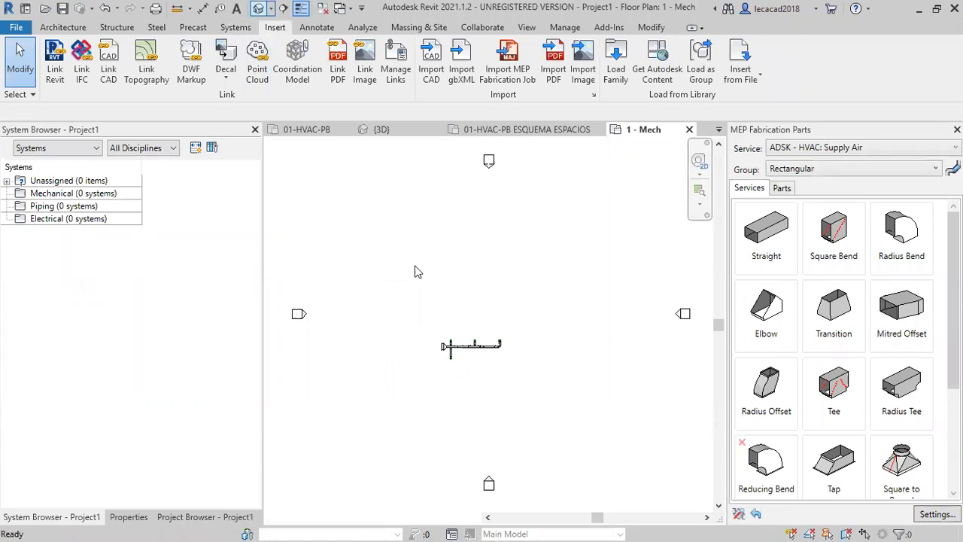
Show the imported duct run in the default 3D view with the Shaded visual style.
scroll(448, 325, up, 6)
scroll(444, 361, up, 2)
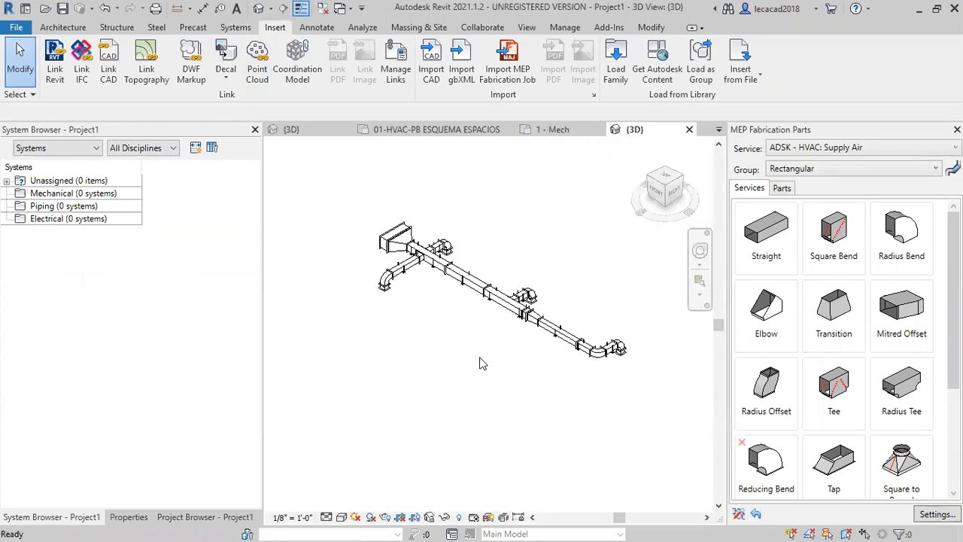
click(342, 517)
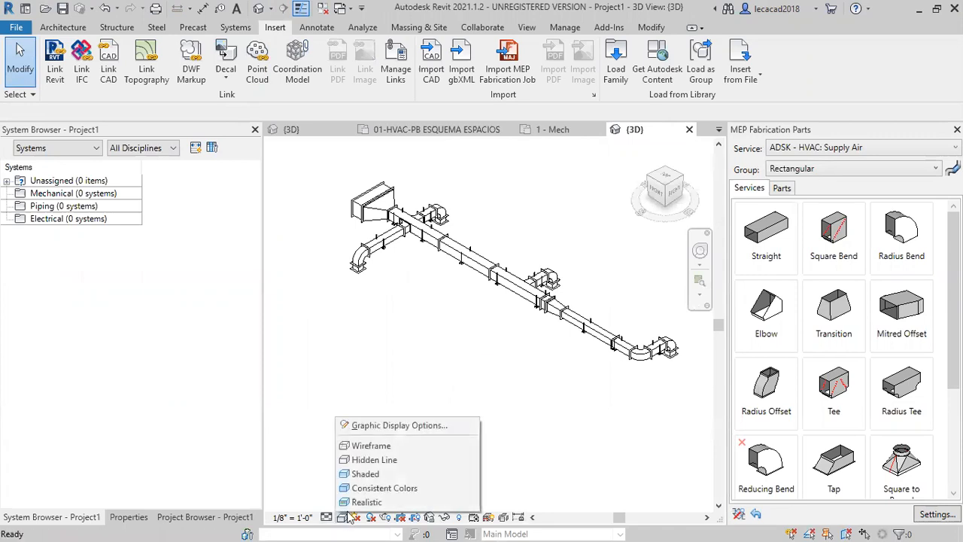
click(365, 473)
scroll(624, 402, up, 4)
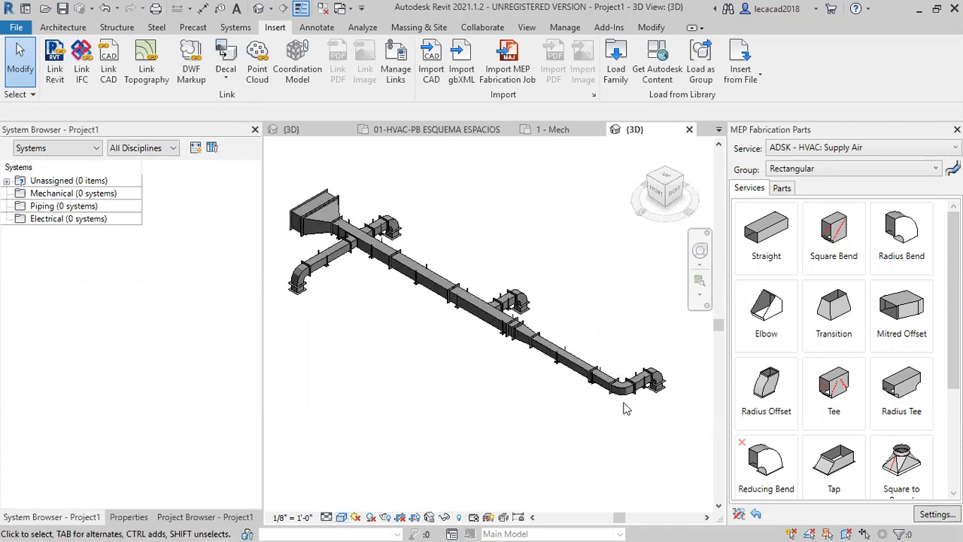
Examine the imported duct run from another angle, up close at a rectangular bearer hanger.
shift+middle_drag(639, 363, 503, 328)
middle_drag(503, 327, 461, 451)
scroll(518, 288, up, 2)
scroll(490, 300, up, 2)
scroll(533, 283, up, 5)
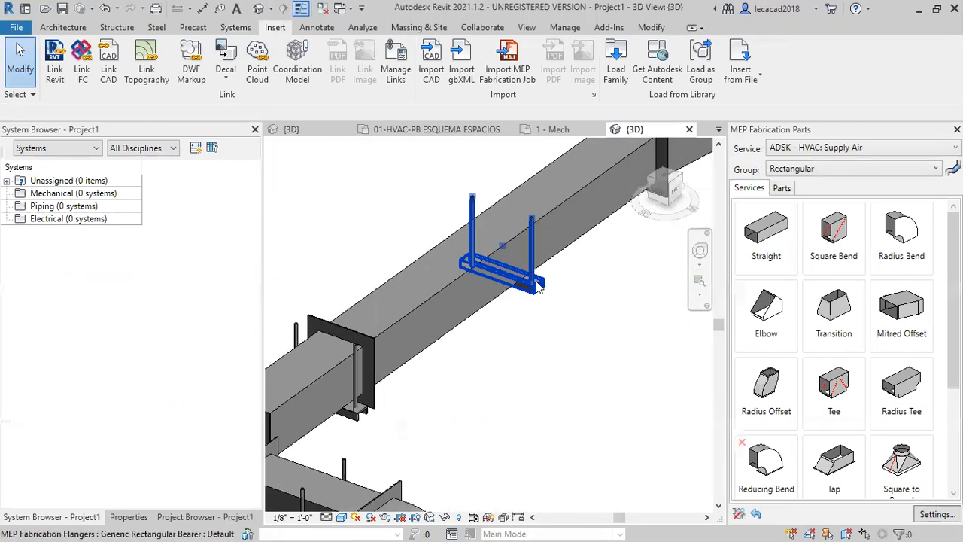
click(536, 281)
scroll(561, 414, down, 6)
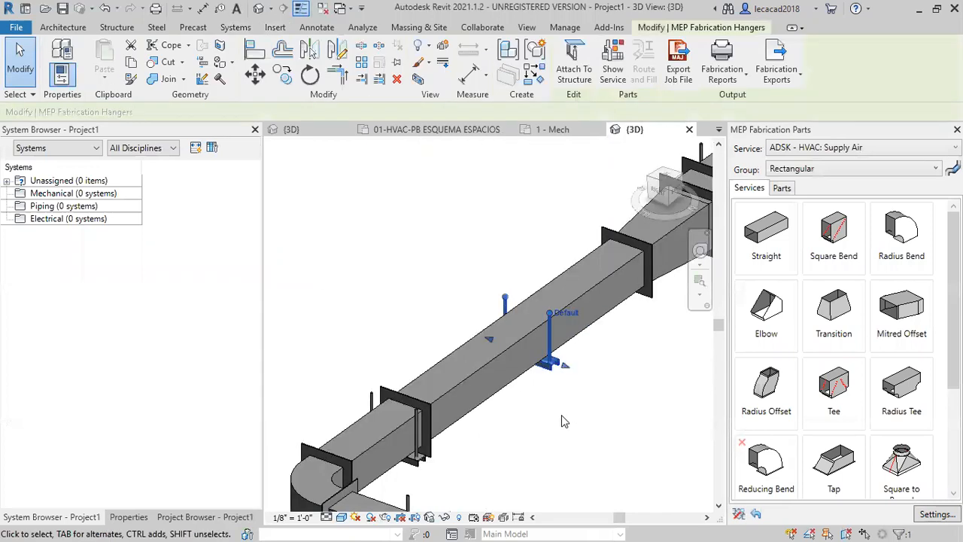
key(Escape)
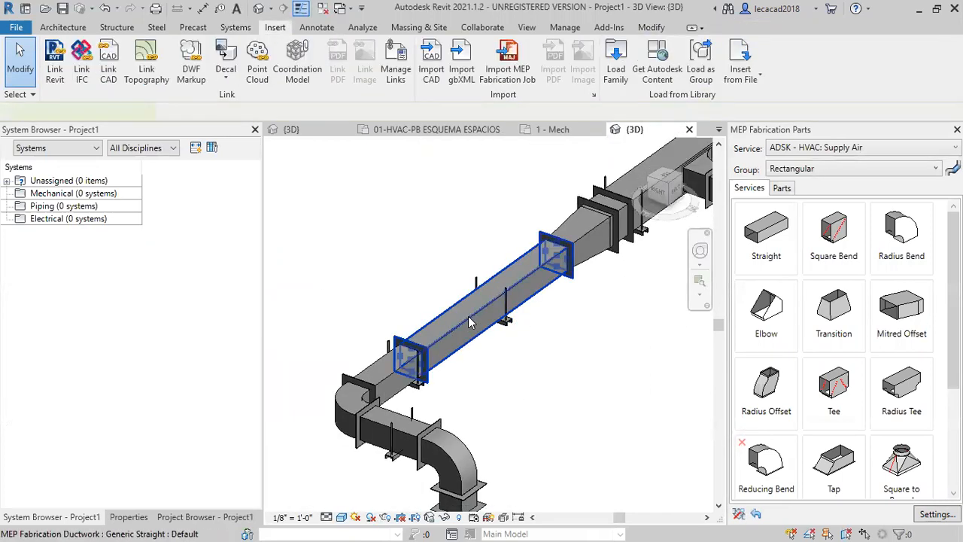
Inspect the dimensions and connectors of the straight duct between the transition and the end branch without changing the part.
double_click(473, 331)
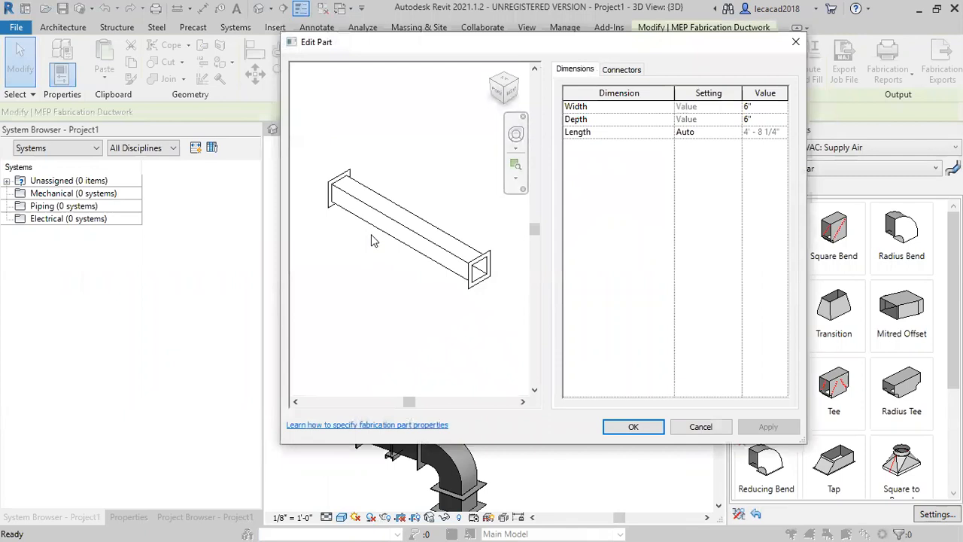
click(622, 70)
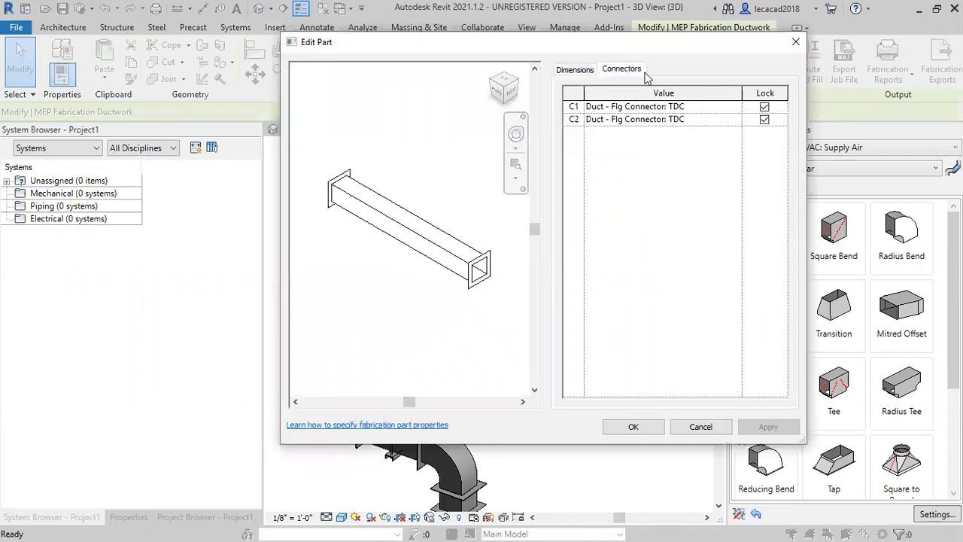
click(583, 71)
click(623, 70)
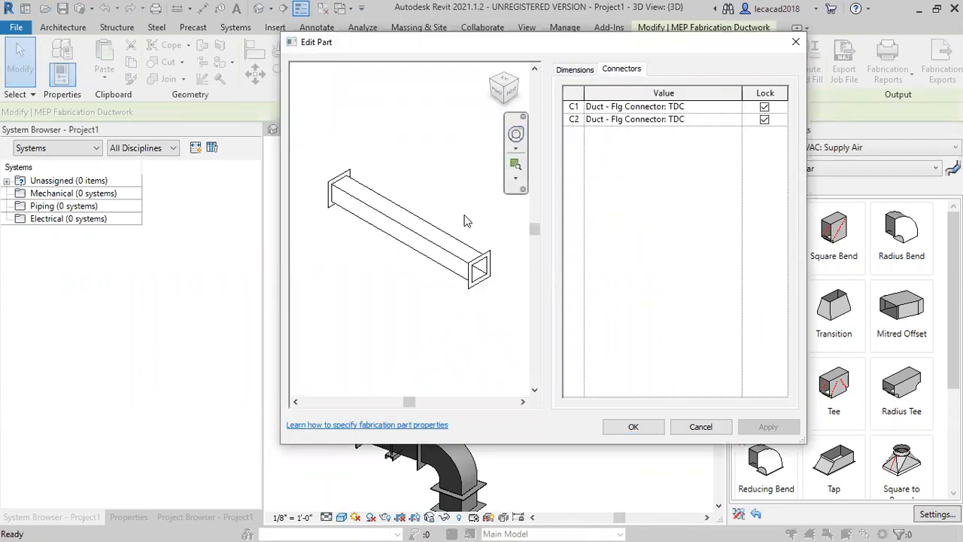
key(Escape)
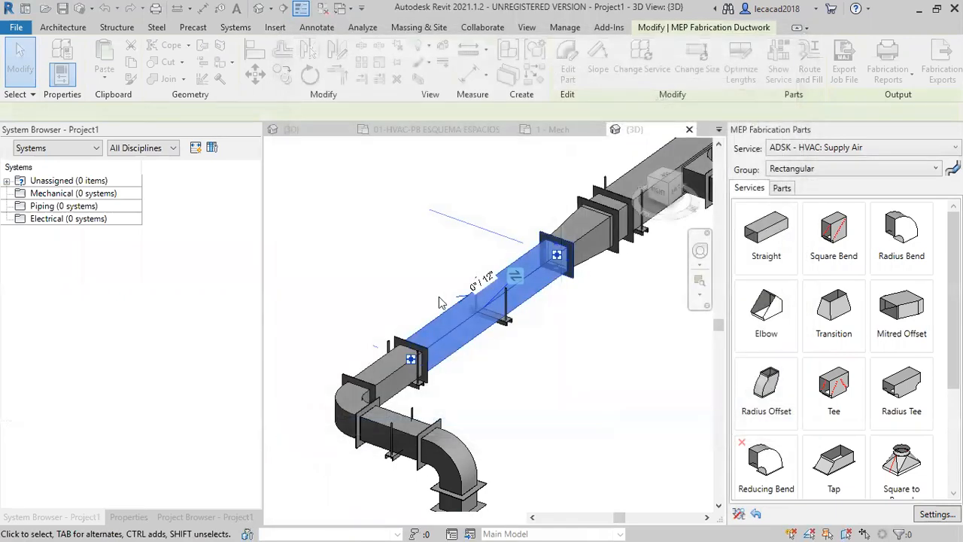
key(Escape)
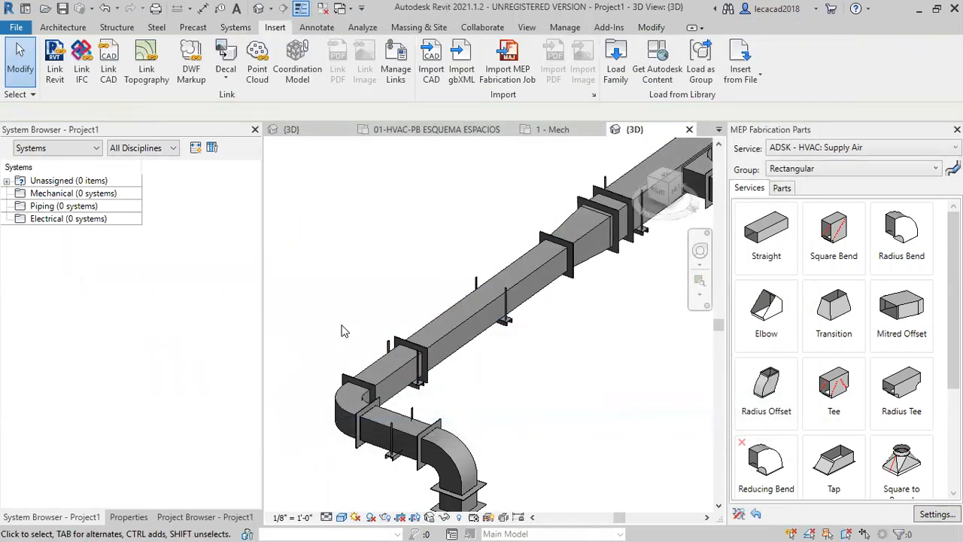
Look over the whole imported duct run with its hangers and switch to the PowerPoint slide show.
scroll(444, 323, down, 5)
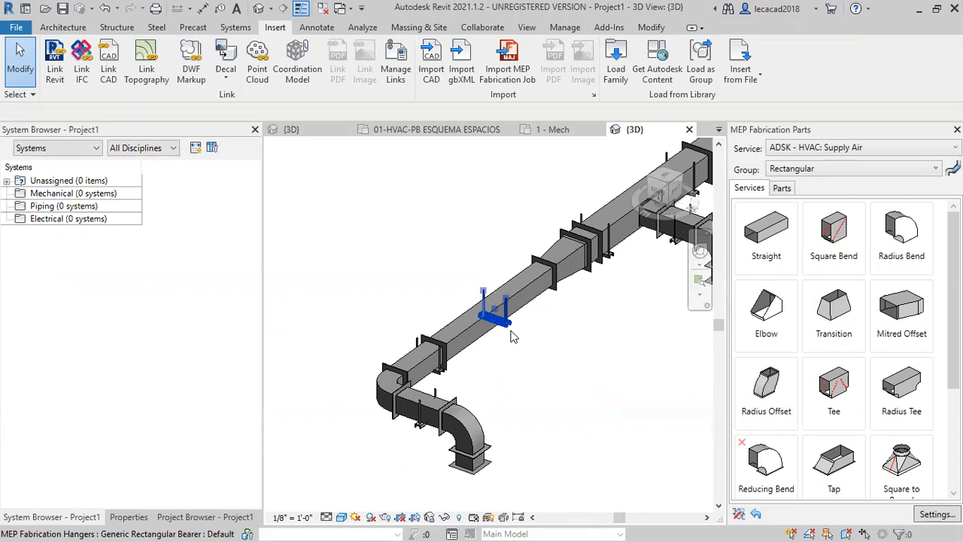
middle_drag(562, 369, 505, 412)
scroll(505, 412, down, 2)
mouse_move(629, 387)
shift+middle_down()
mouse_move(581, 426)
mouse_move(593, 404)
mouse_move(622, 399)
shift+middle_up()
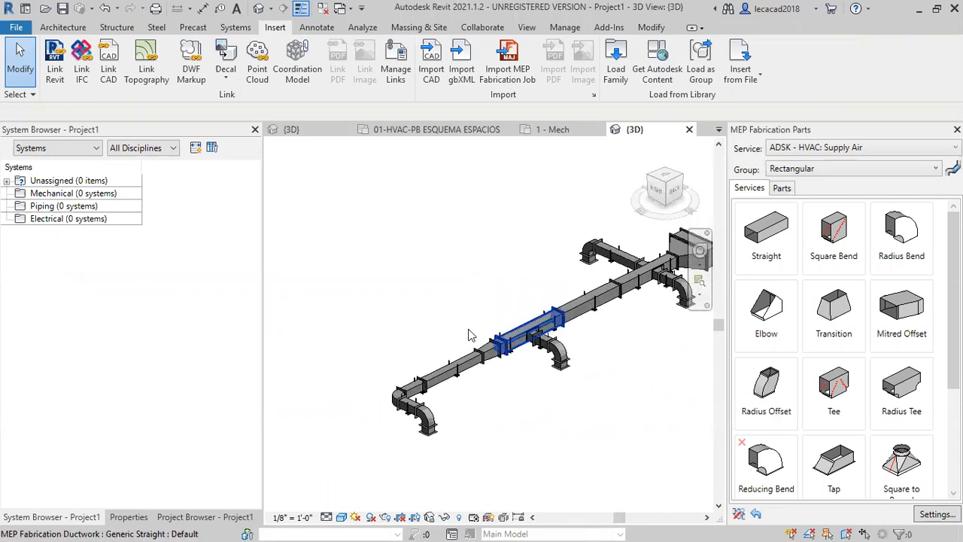
key(alt+Tab)
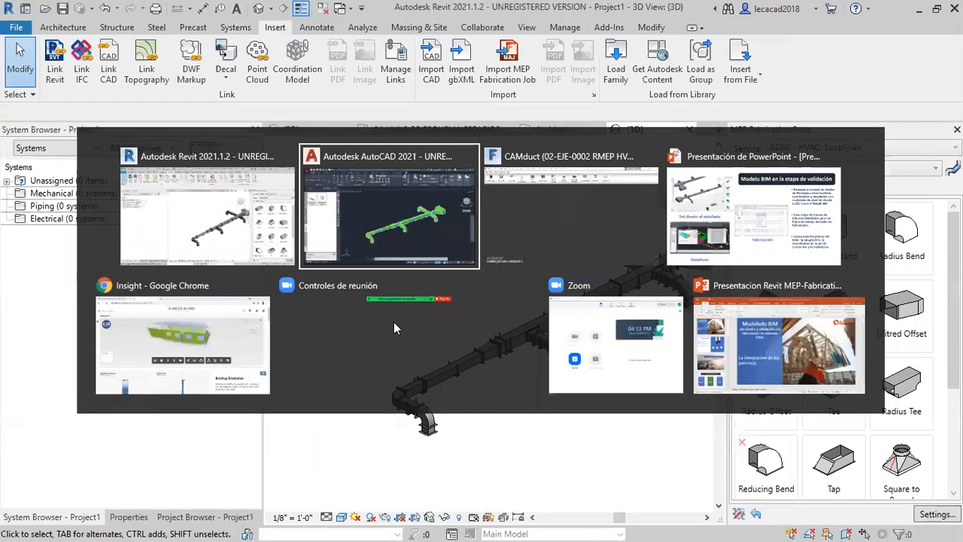
key(alt+Tab)
key(alt+Tab)
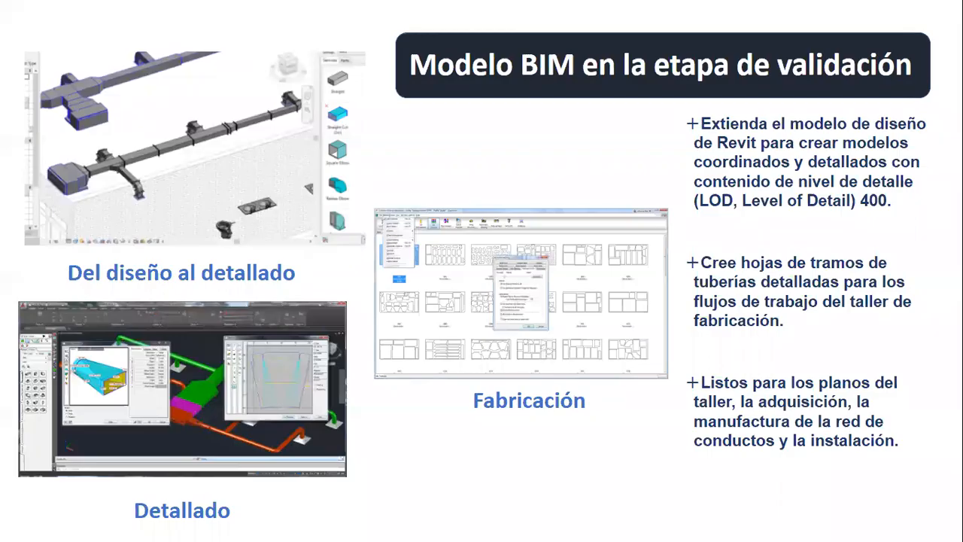